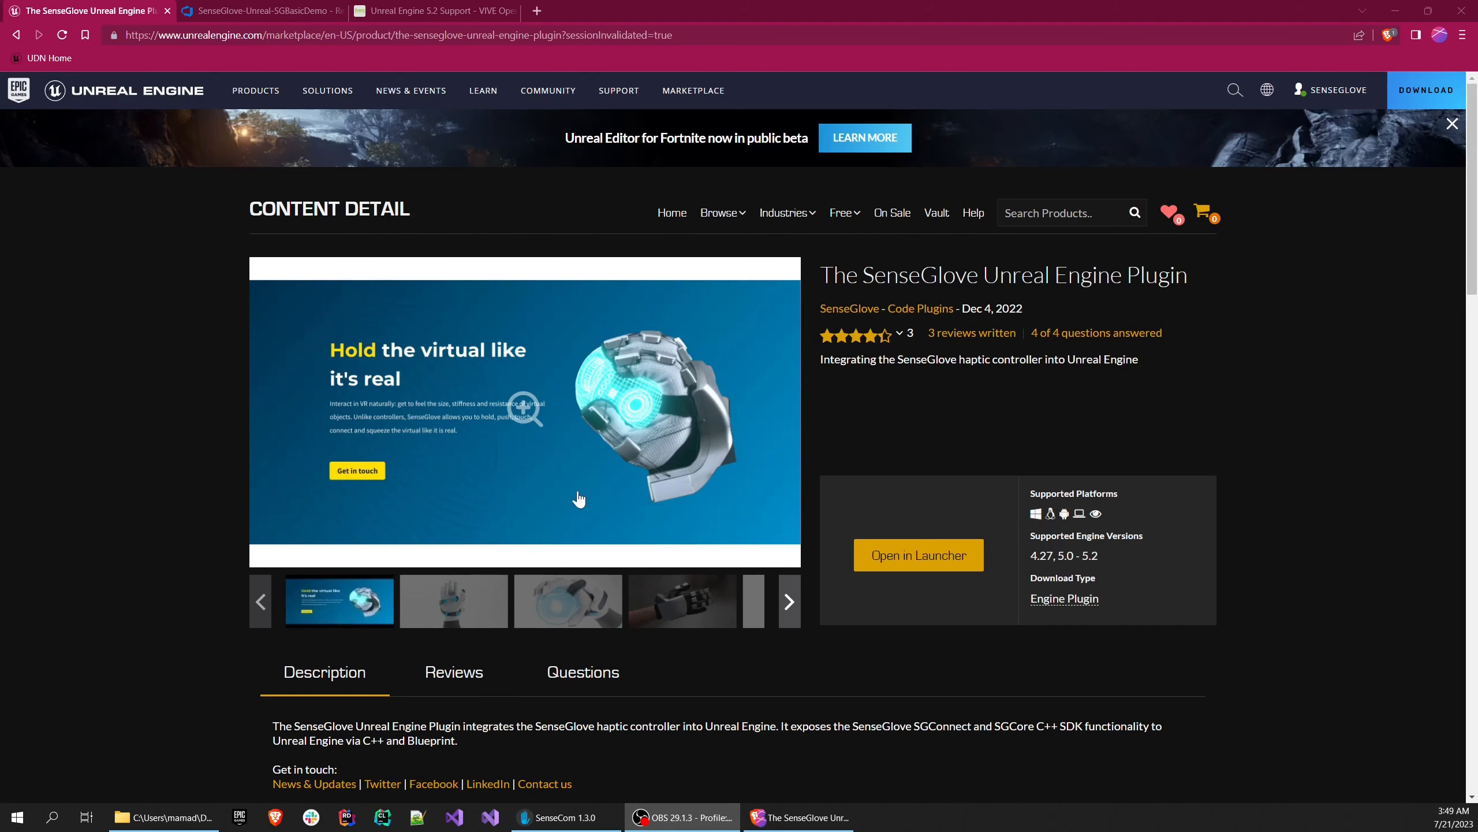
Expand the full description of the SenseGlove Unreal Engine Plugin and review its example project and tutorial links
scroll(577, 501, down, 5)
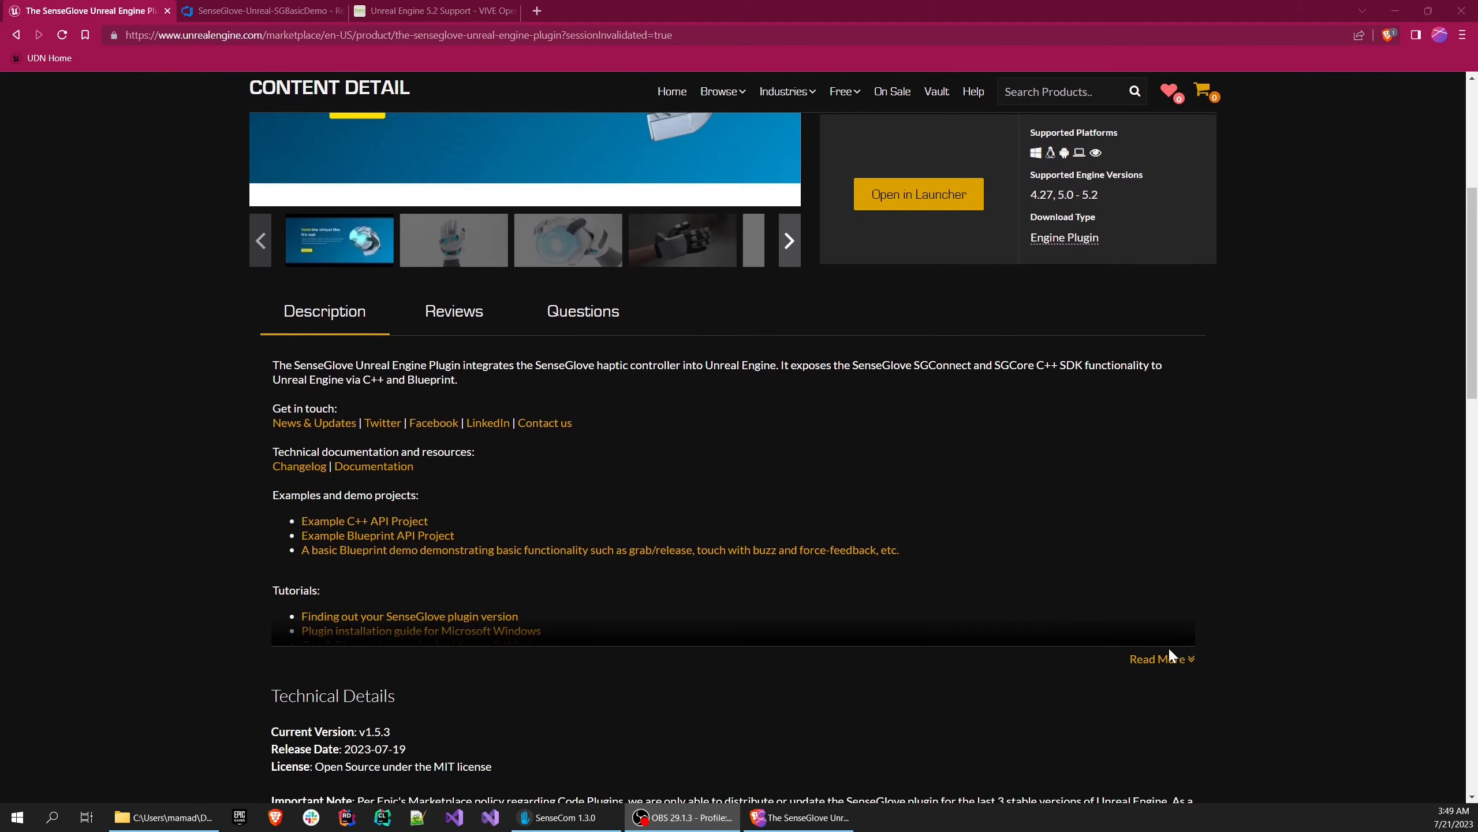
click(1159, 660)
scroll(1000, 605, down, 2)
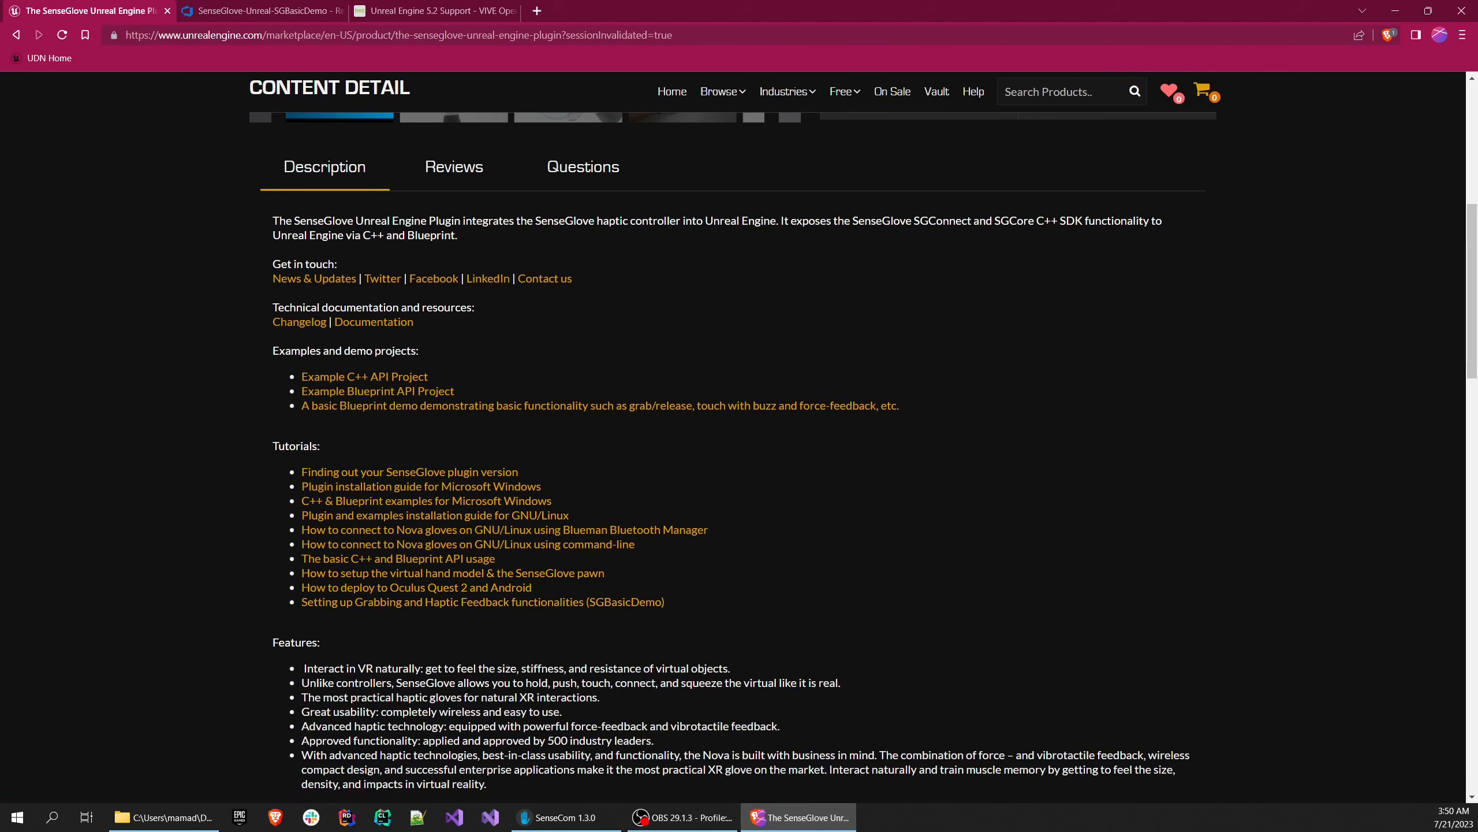
scroll(358, 654, up, 3)
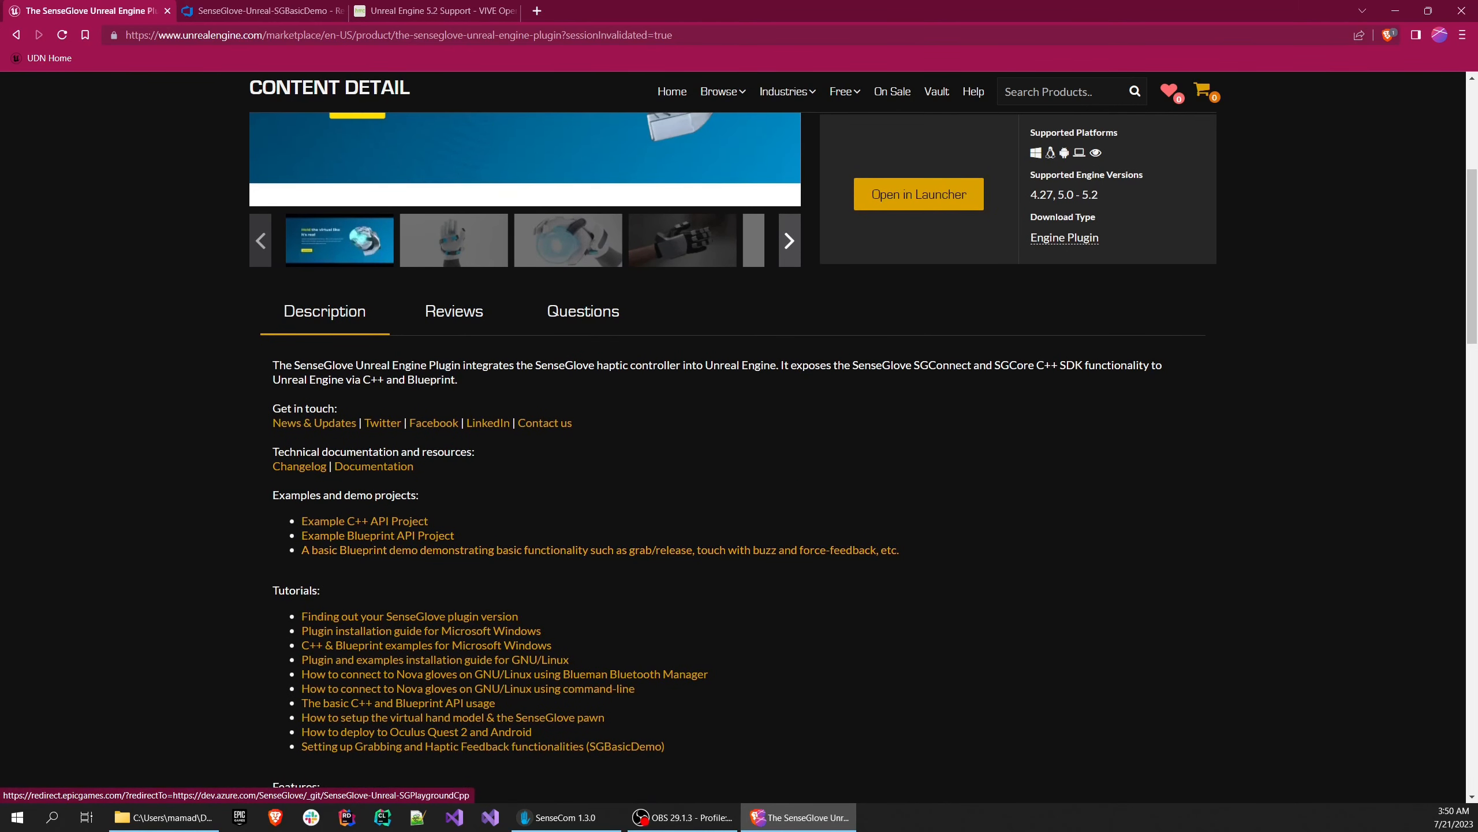
Switch to the SenseGlove-Unreal-SGBasicDemo repository and examine its list of headset-specific branches
click(268, 10)
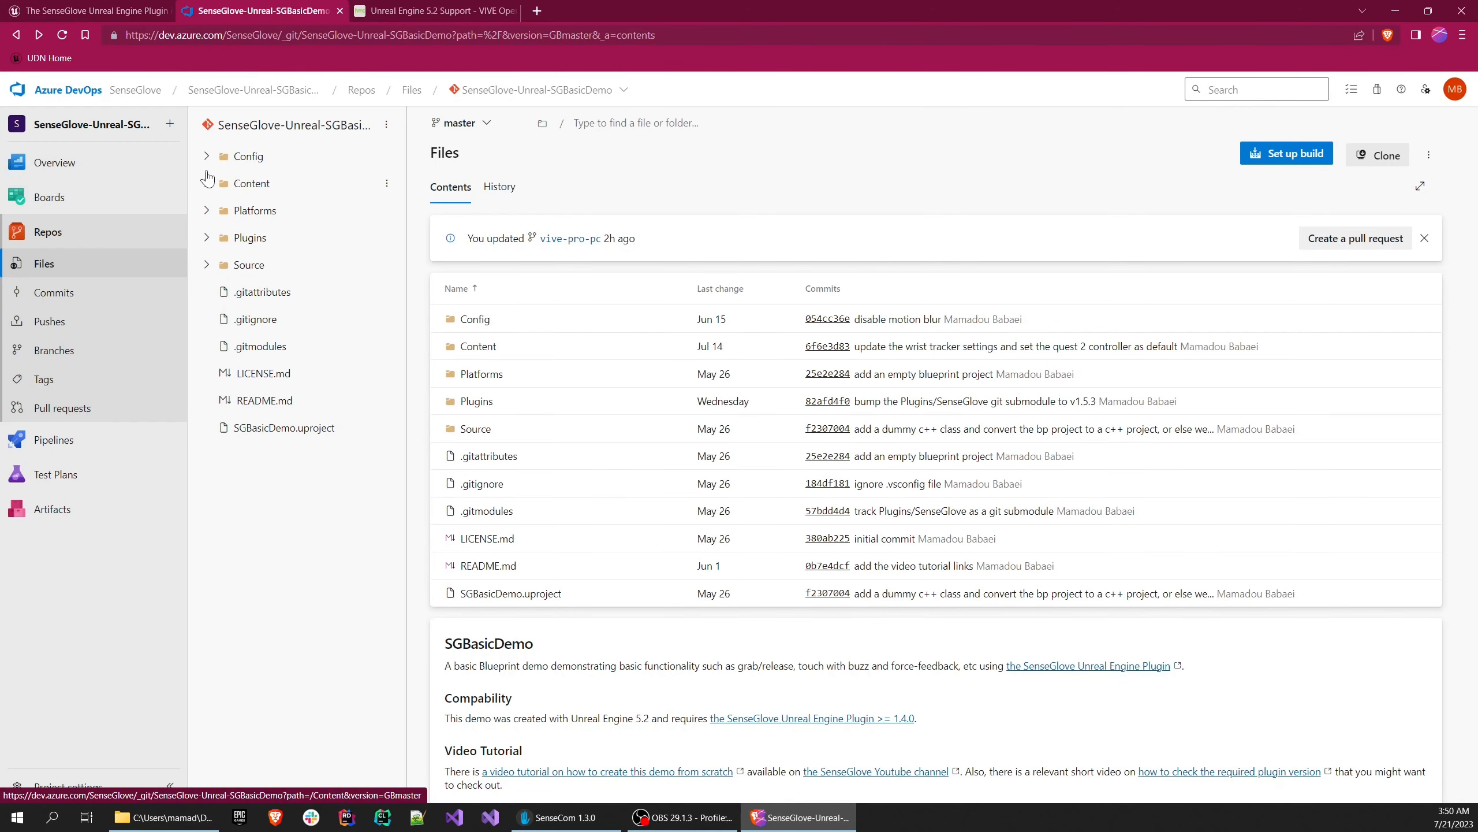
mouse_move(179, 167)
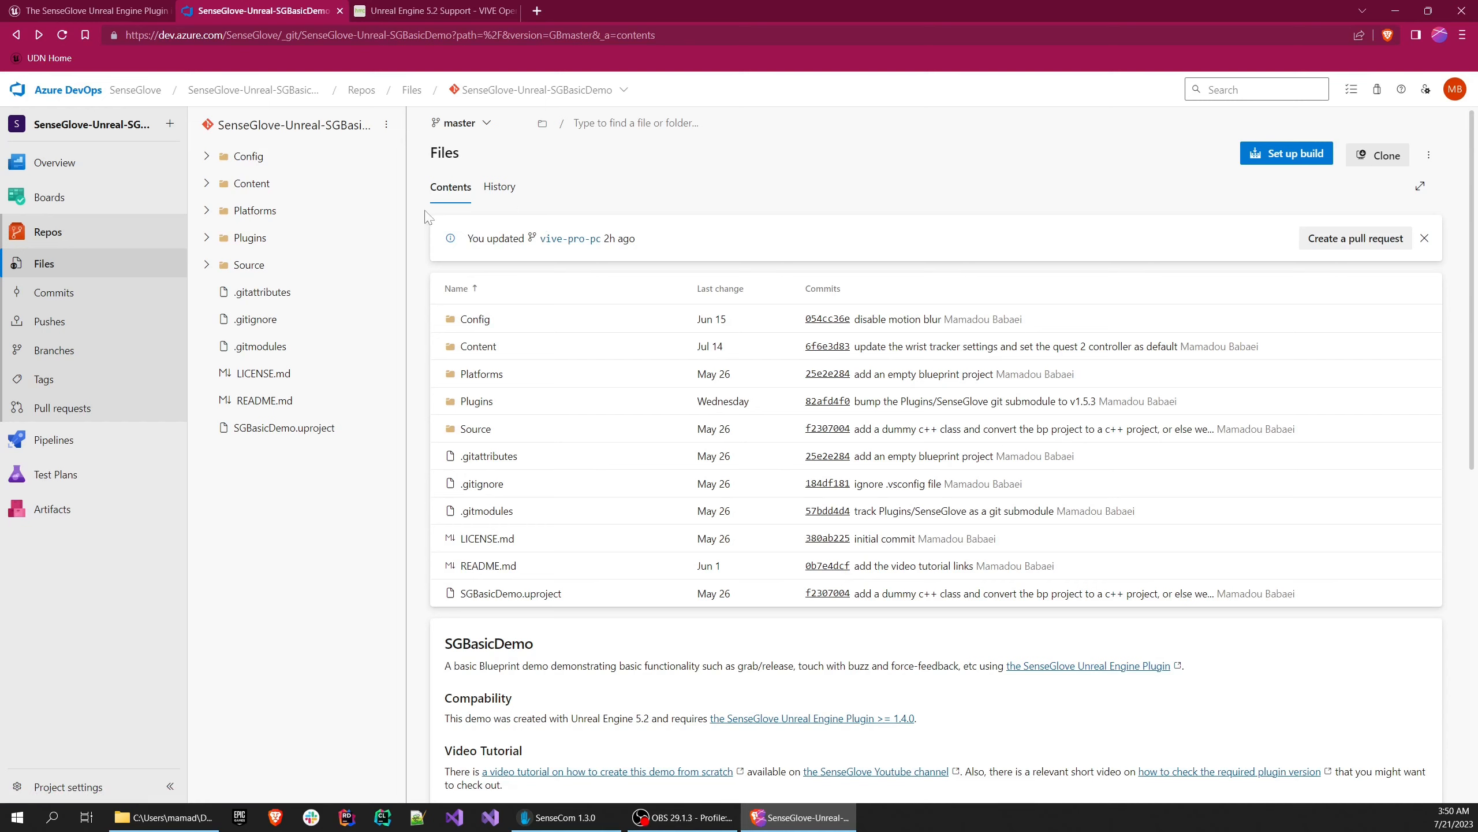
click(463, 125)
scroll(533, 321, down, 2)
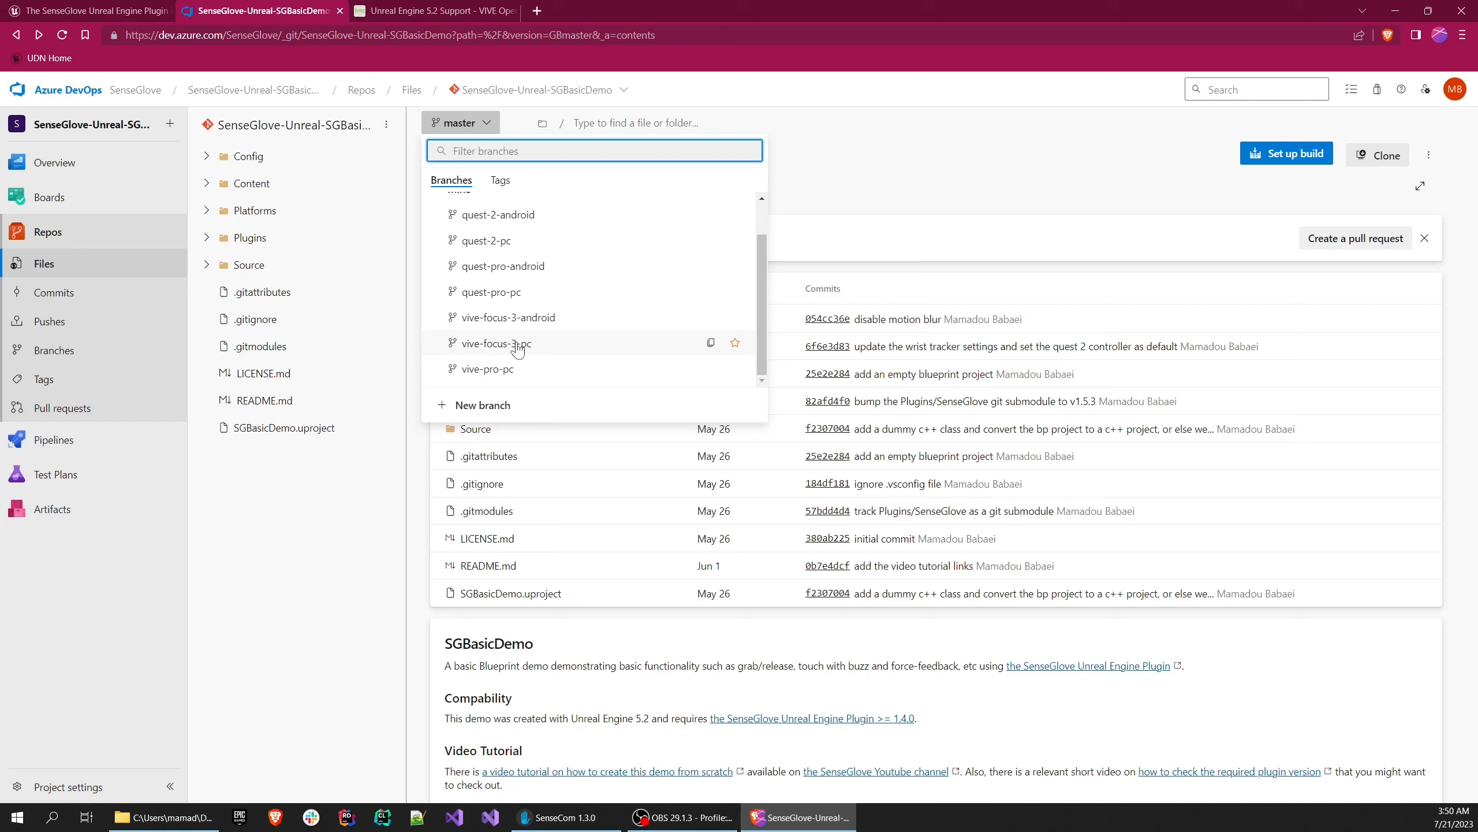
scroll(512, 340, up, 2)
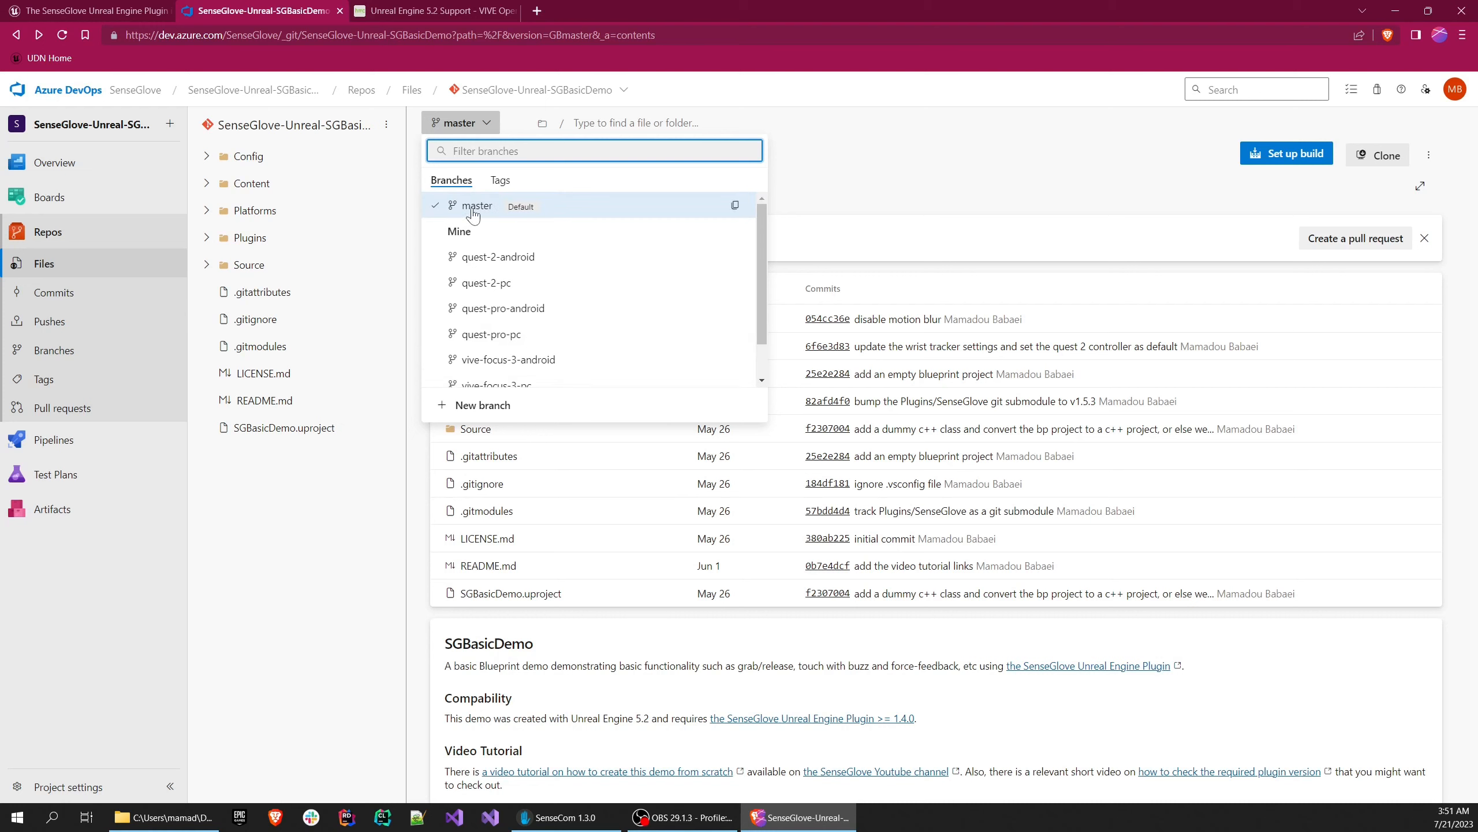
Locate the SGBasicDemo tutorial link on the plugin's marketplace page, and check the demo repository's branches again for each headset and platform
click(93, 10)
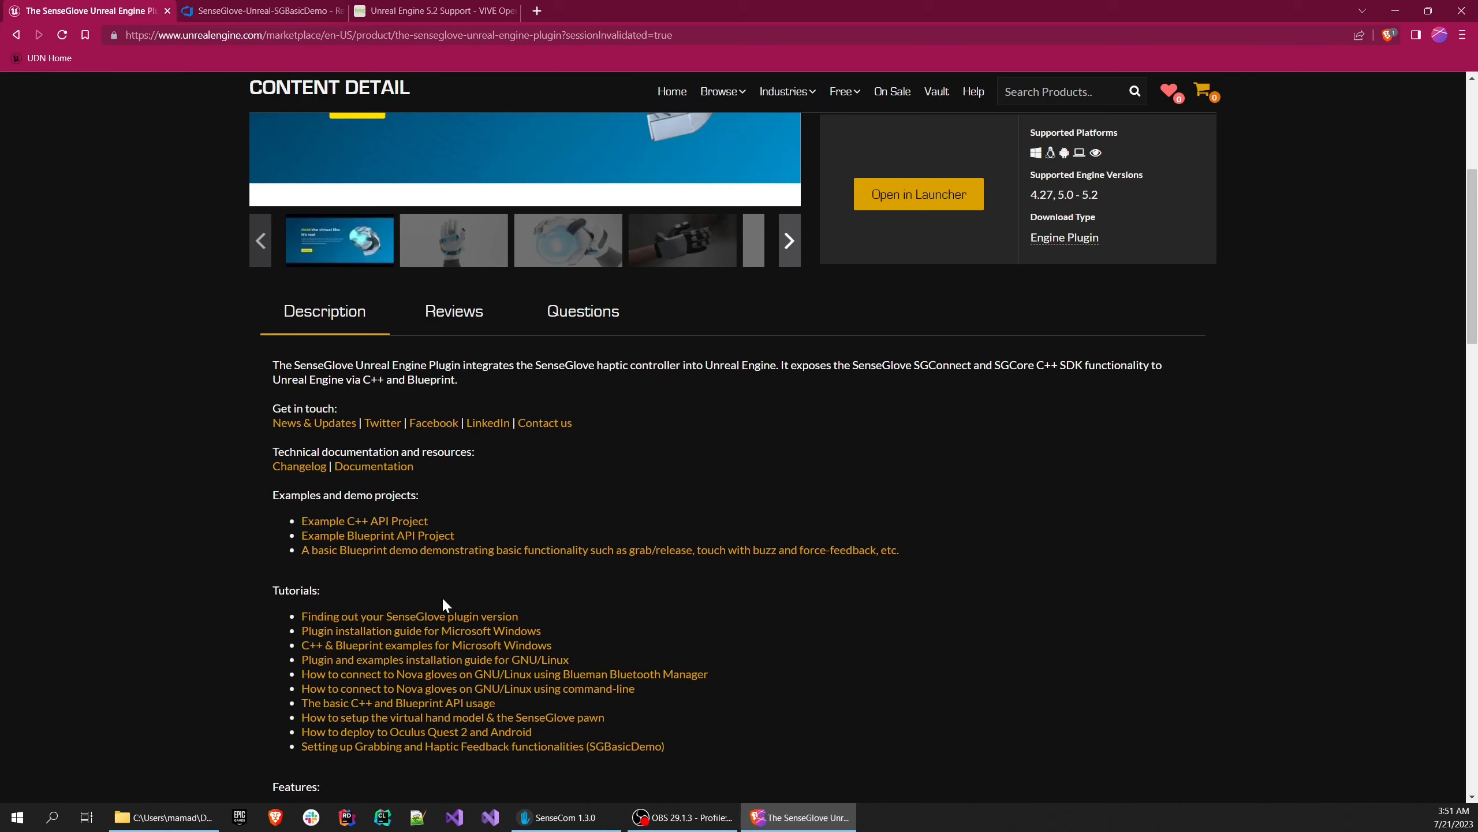
scroll(443, 596, down, 3)
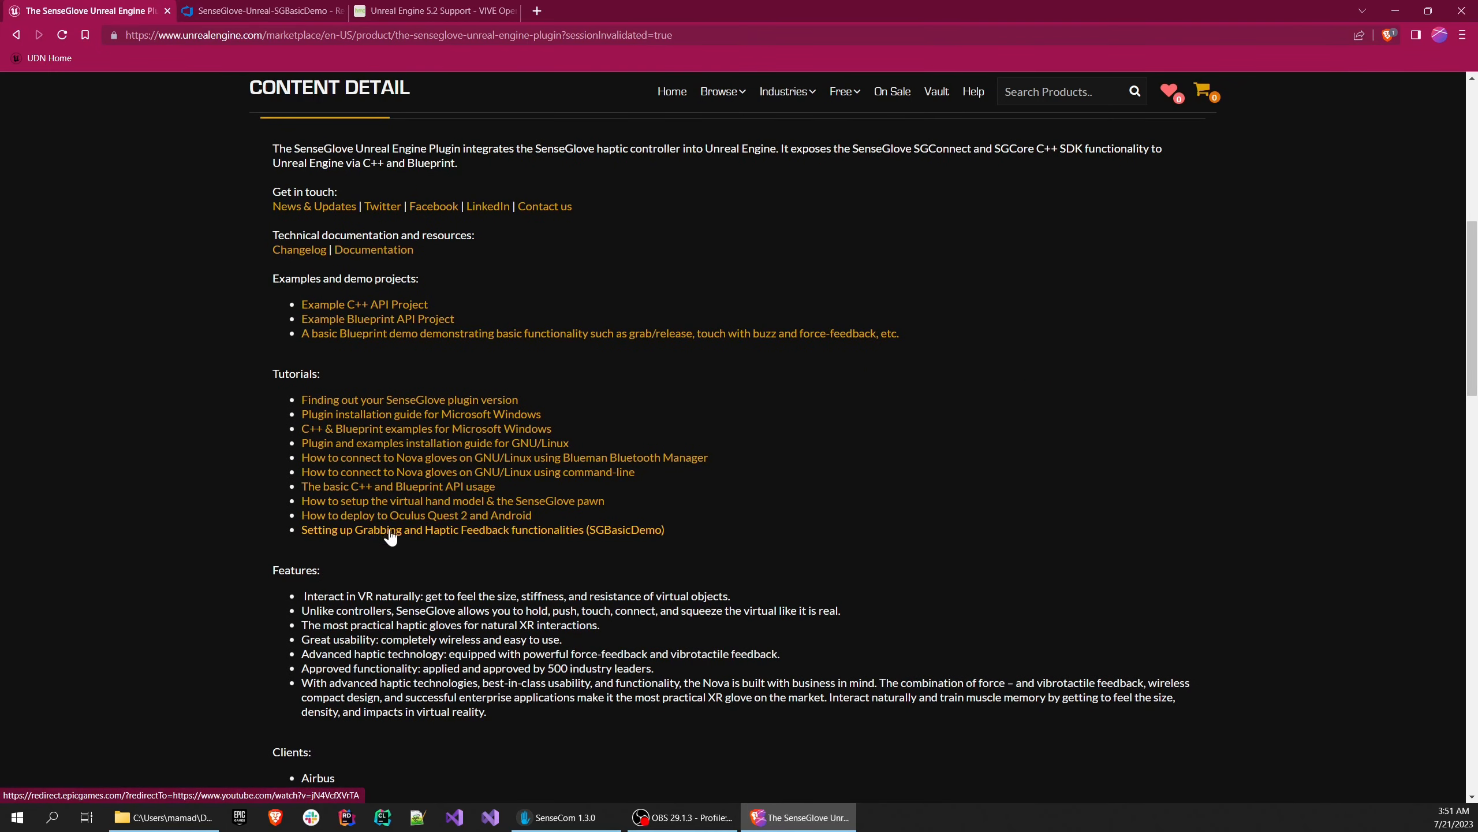
click(226, 14)
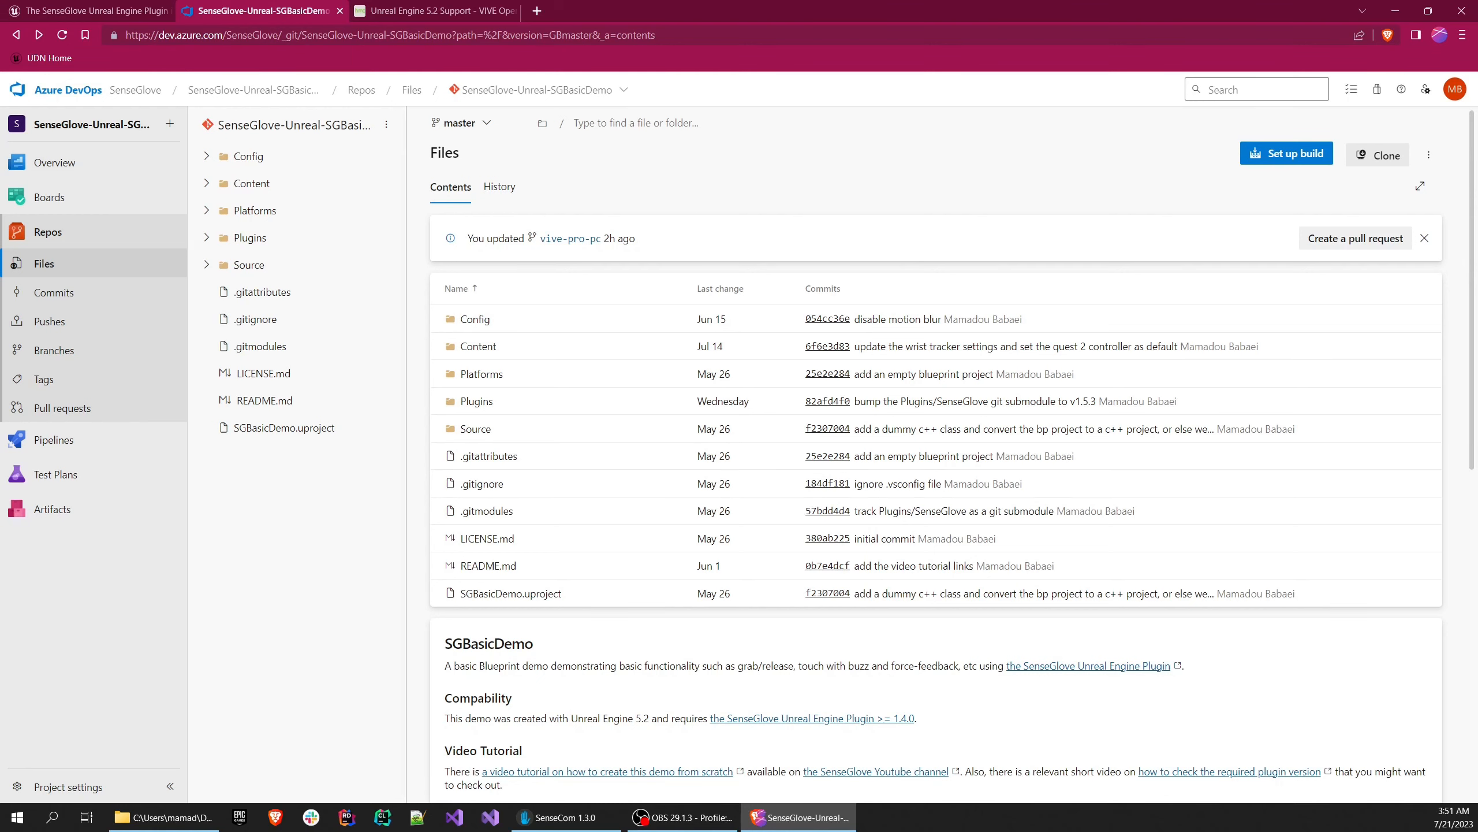
click(462, 123)
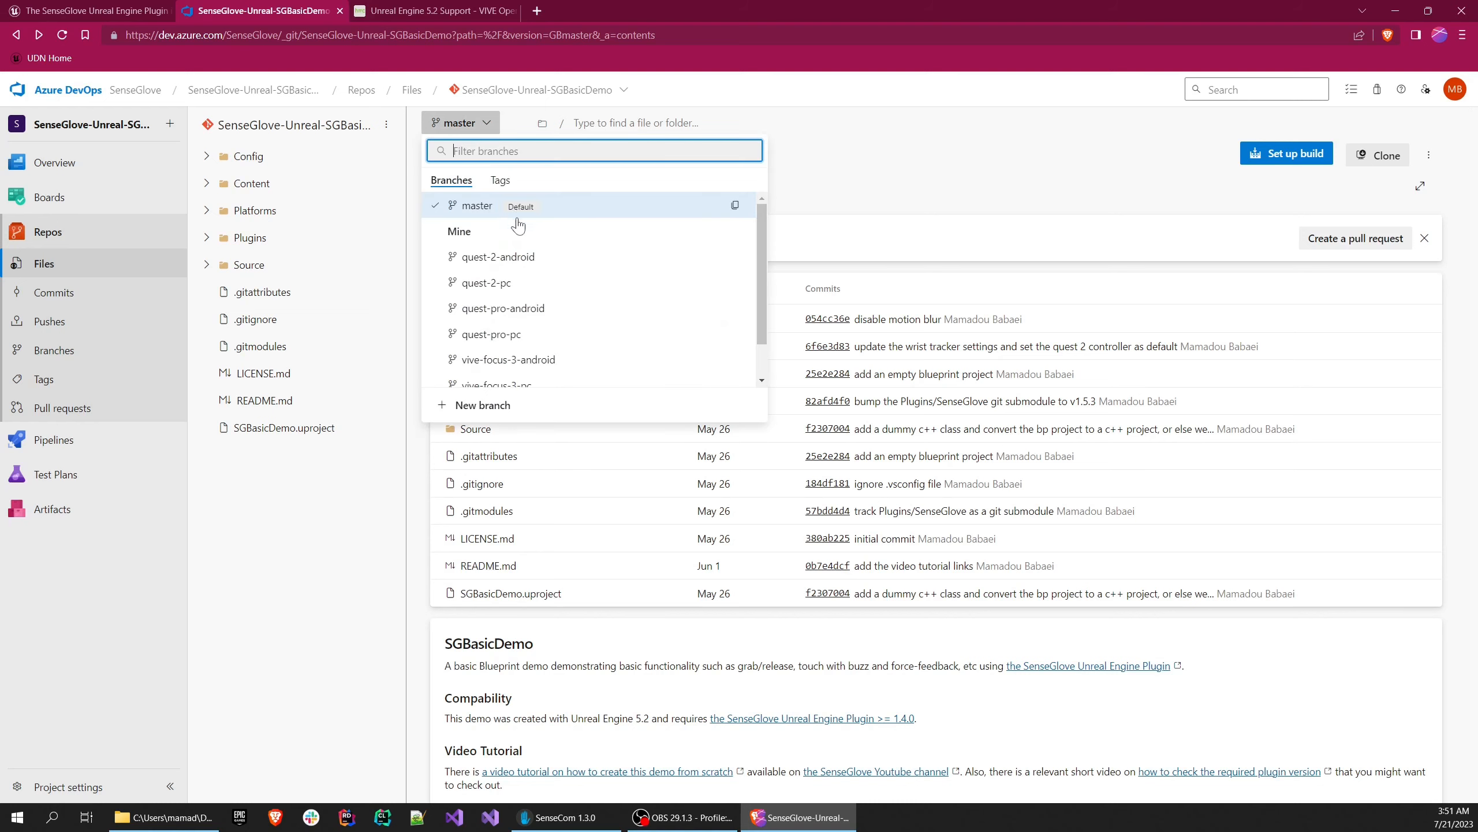
scroll(512, 344, down, 2)
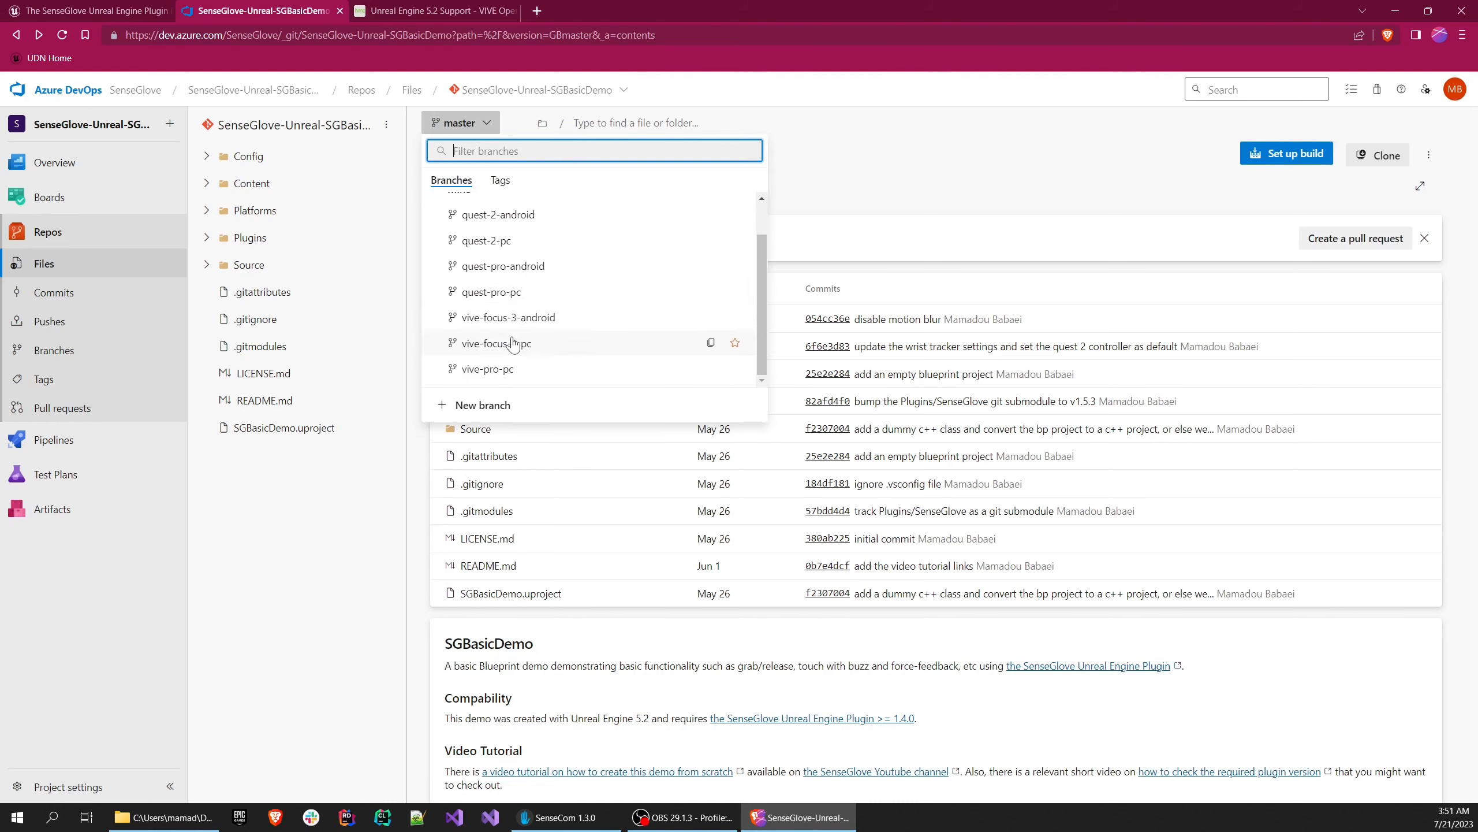
scroll(513, 343, up, 2)
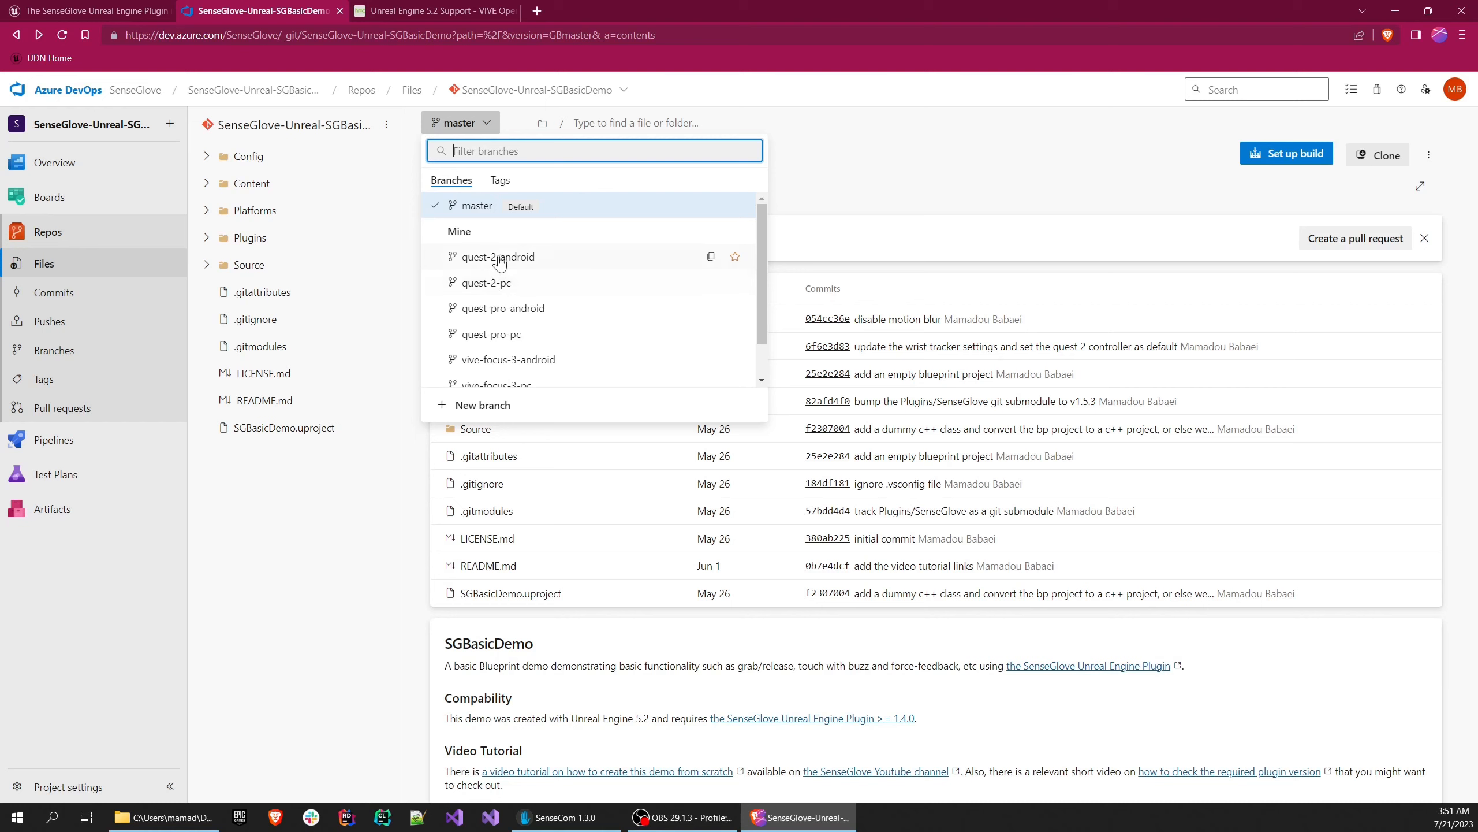
scroll(501, 280, down, 1)
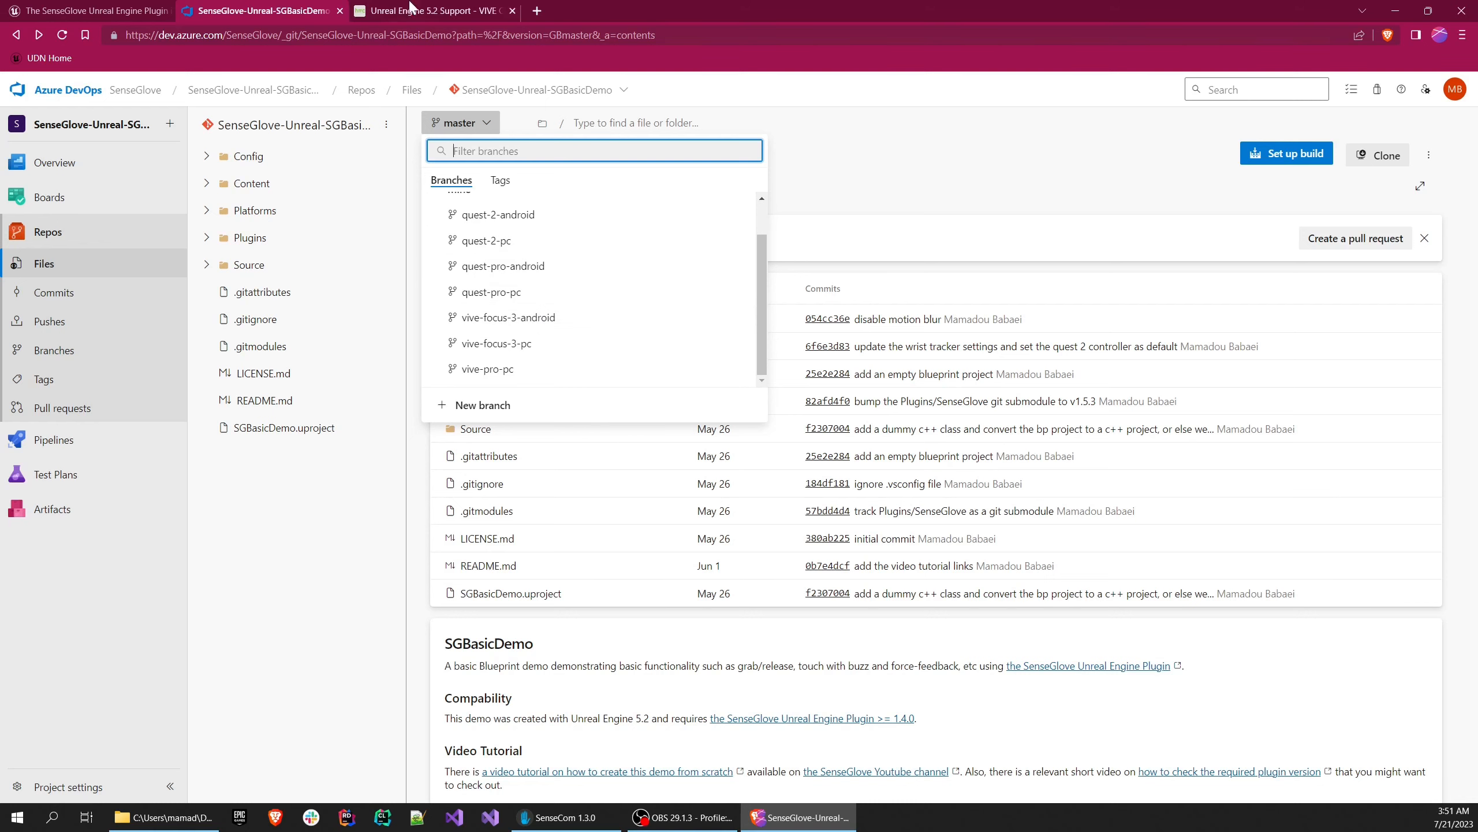
Read the VIVE Forum thread about Unreal Engine 5.2 support for the VIVE OpenXR plugin alongside the demo repository
click(410, 10)
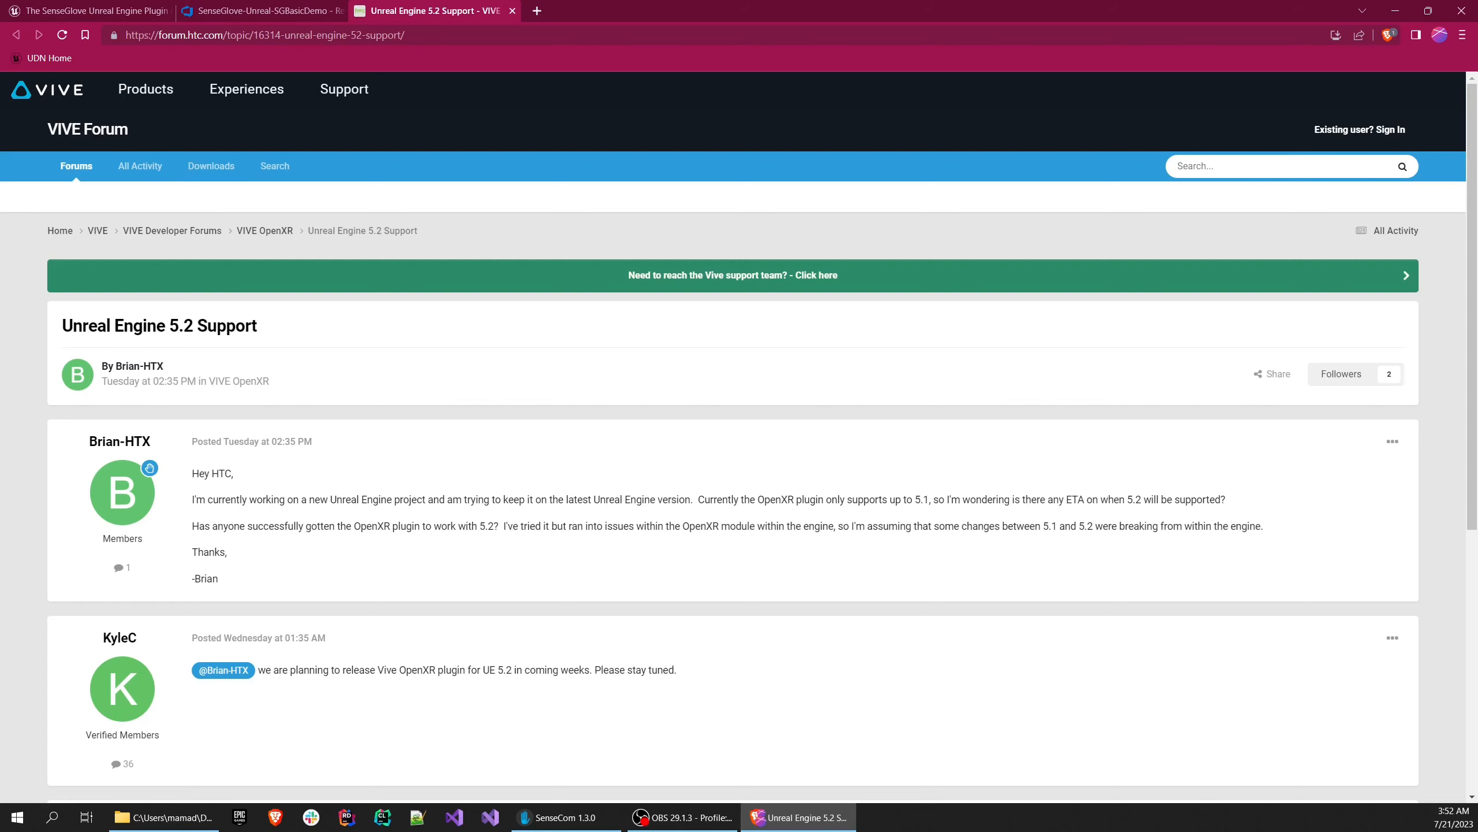
click(303, 11)
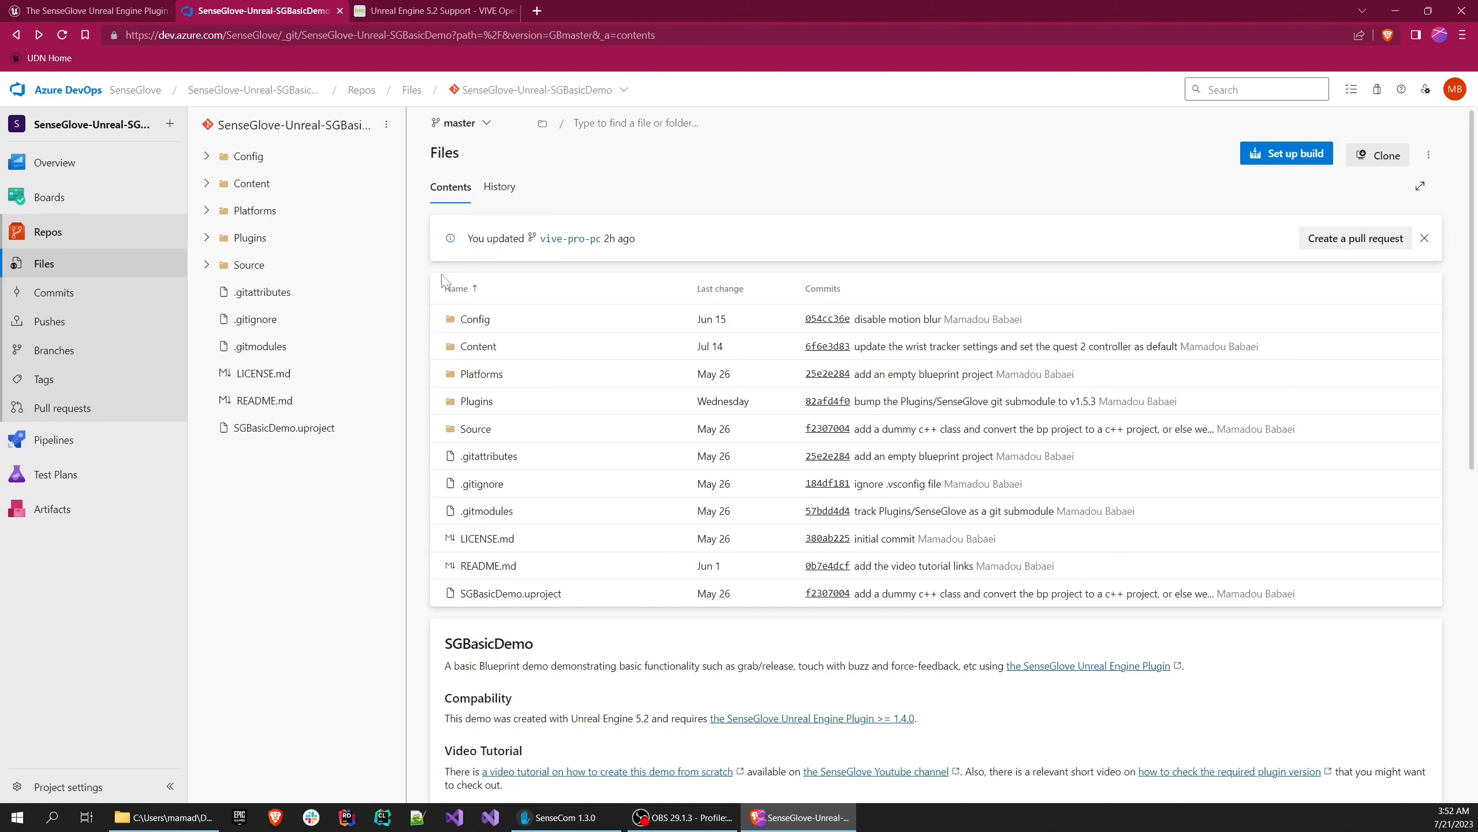
click(407, 10)
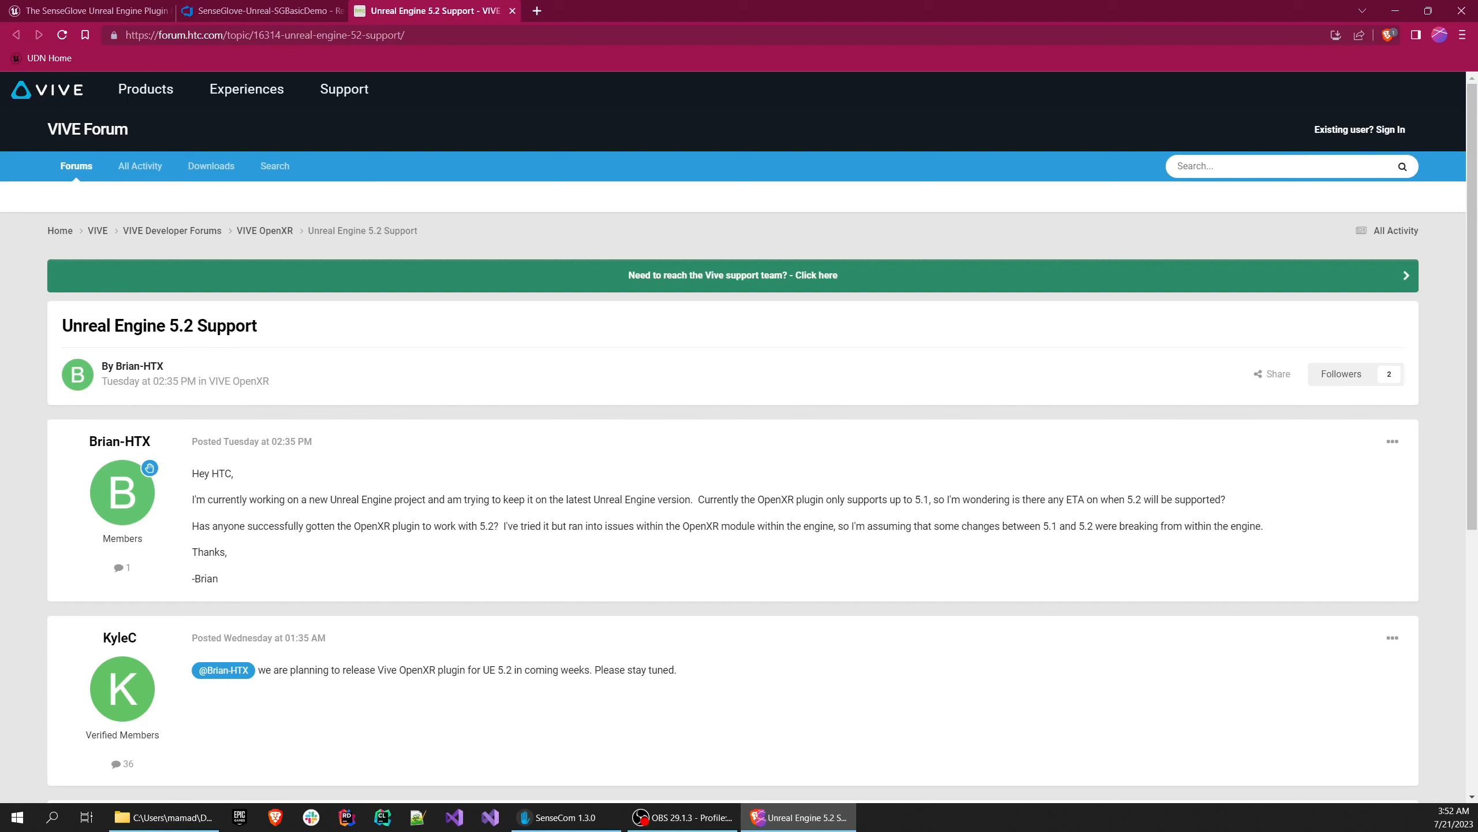
click(288, 13)
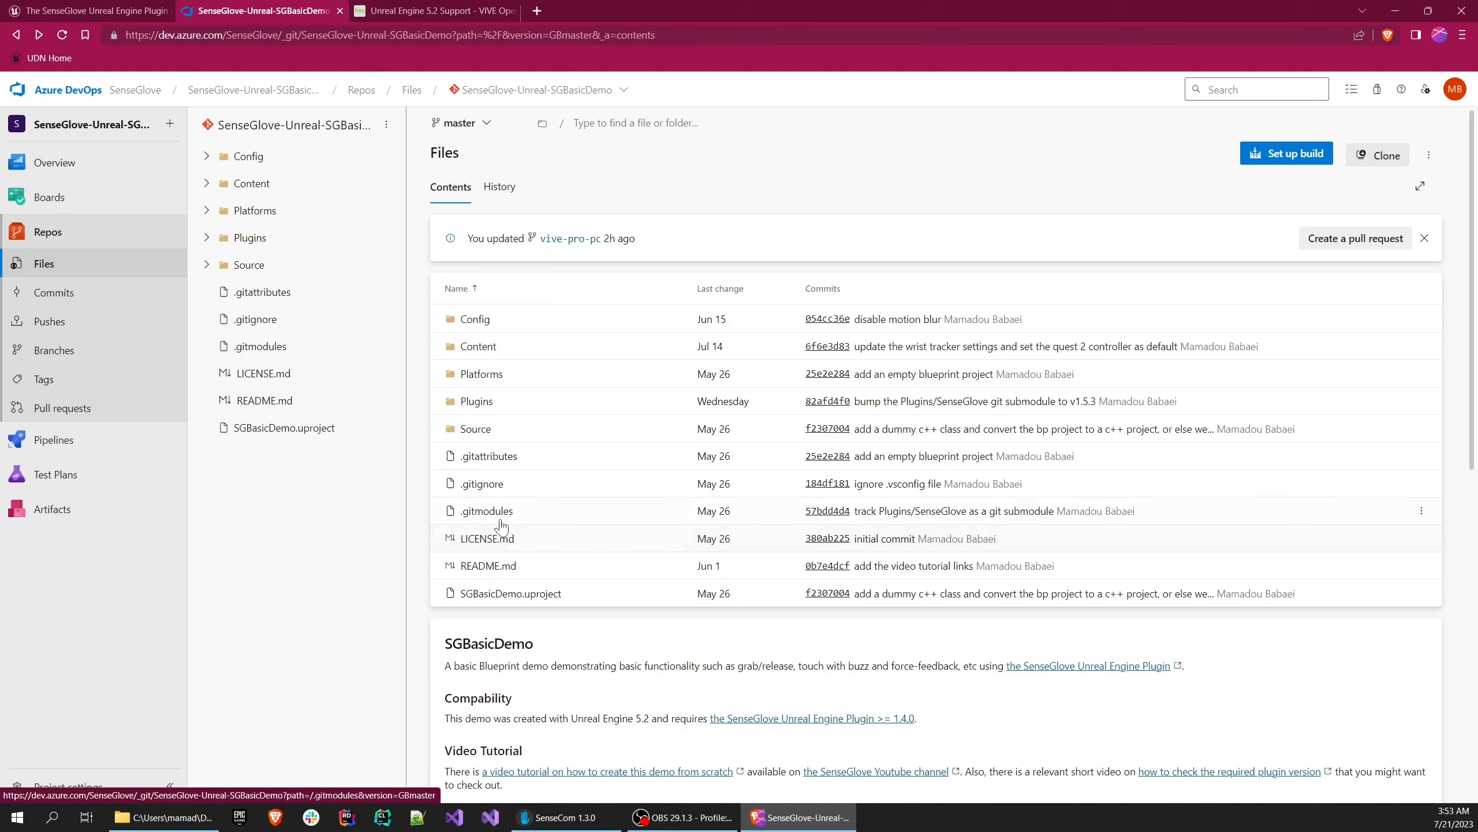
click(411, 10)
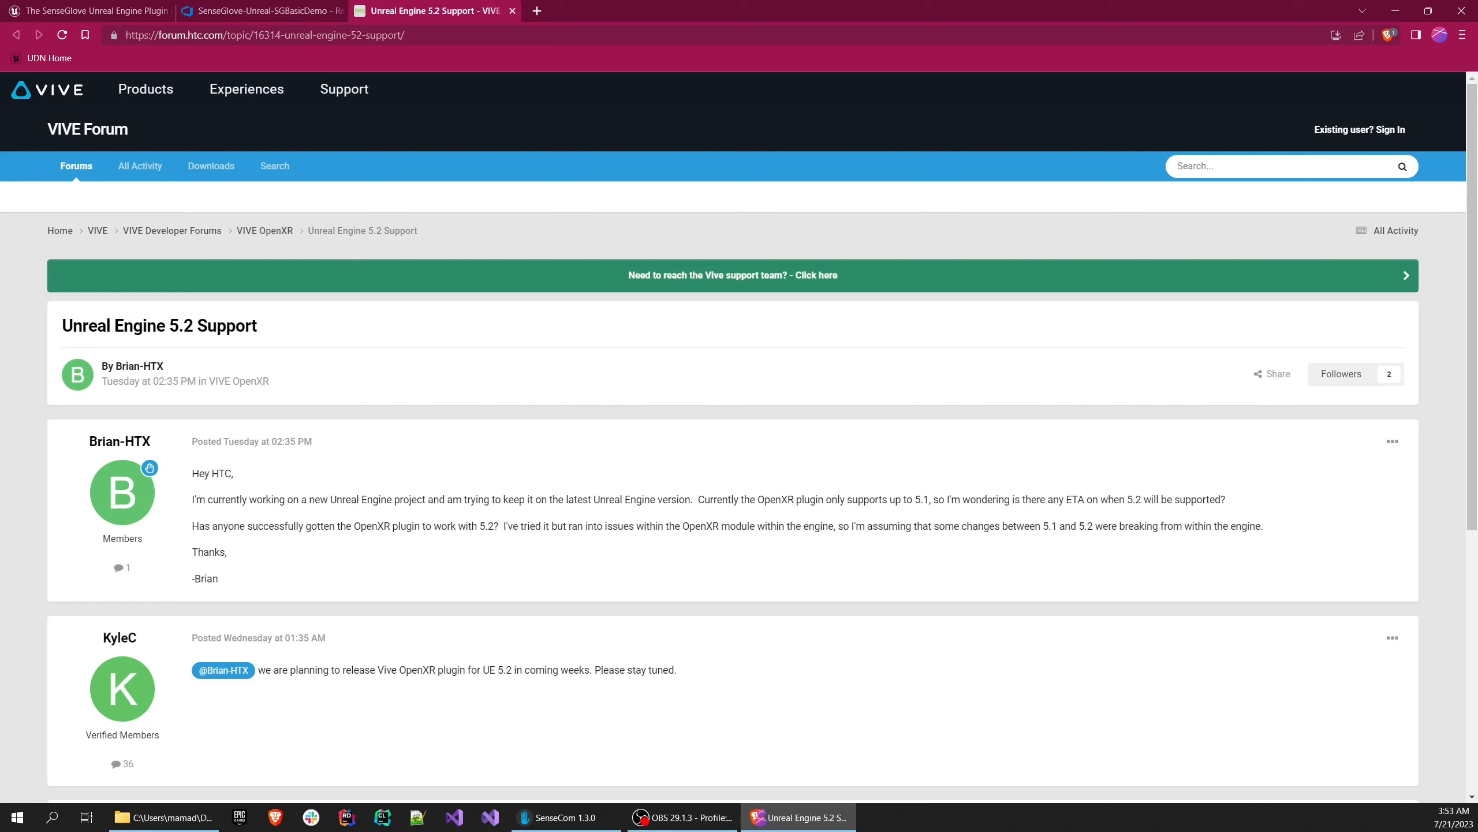
Choose the master branch of the SGBasicDemo repository and show the option for downloading it as a zip
click(302, 12)
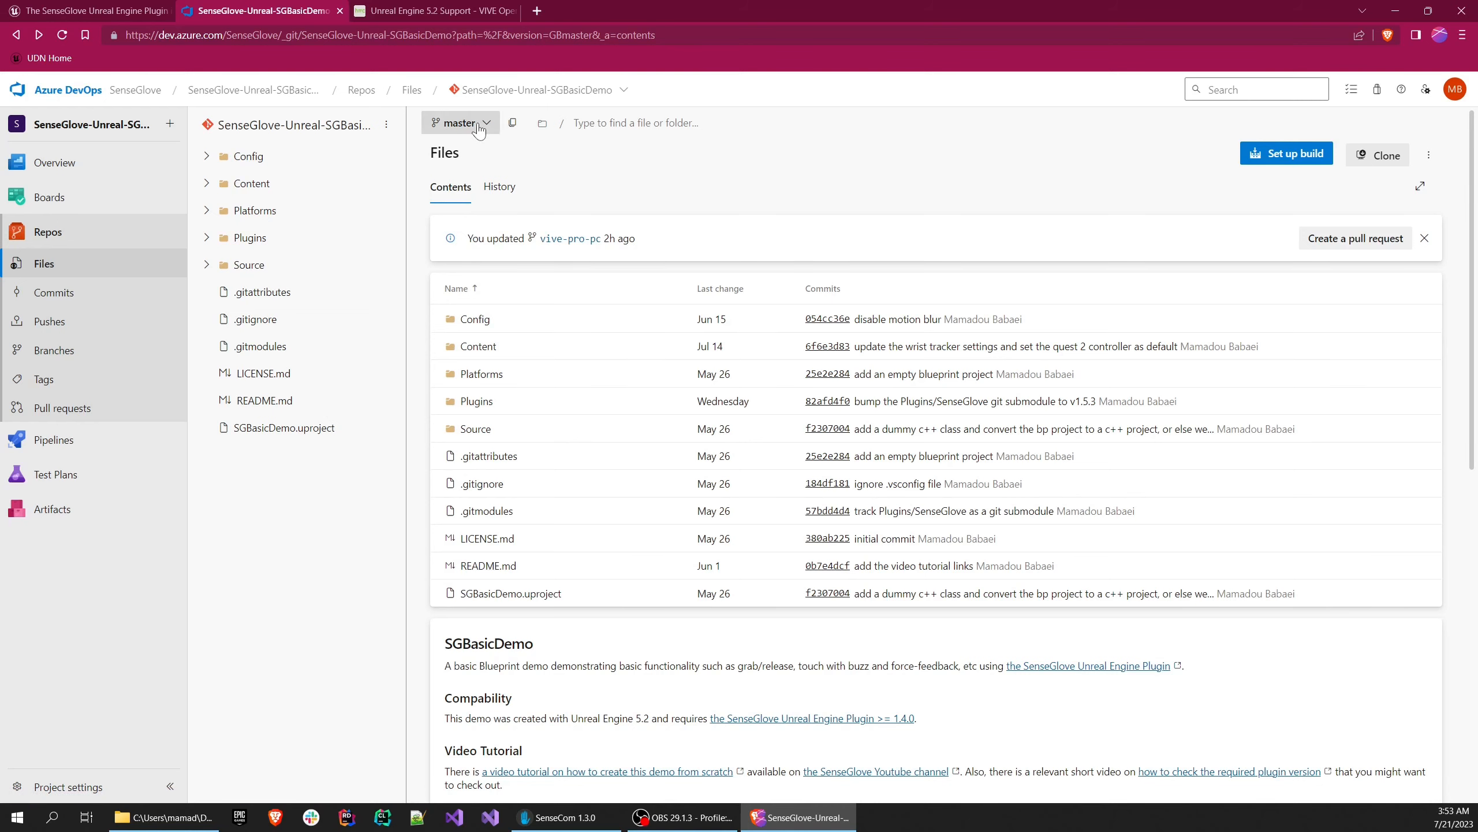
click(458, 122)
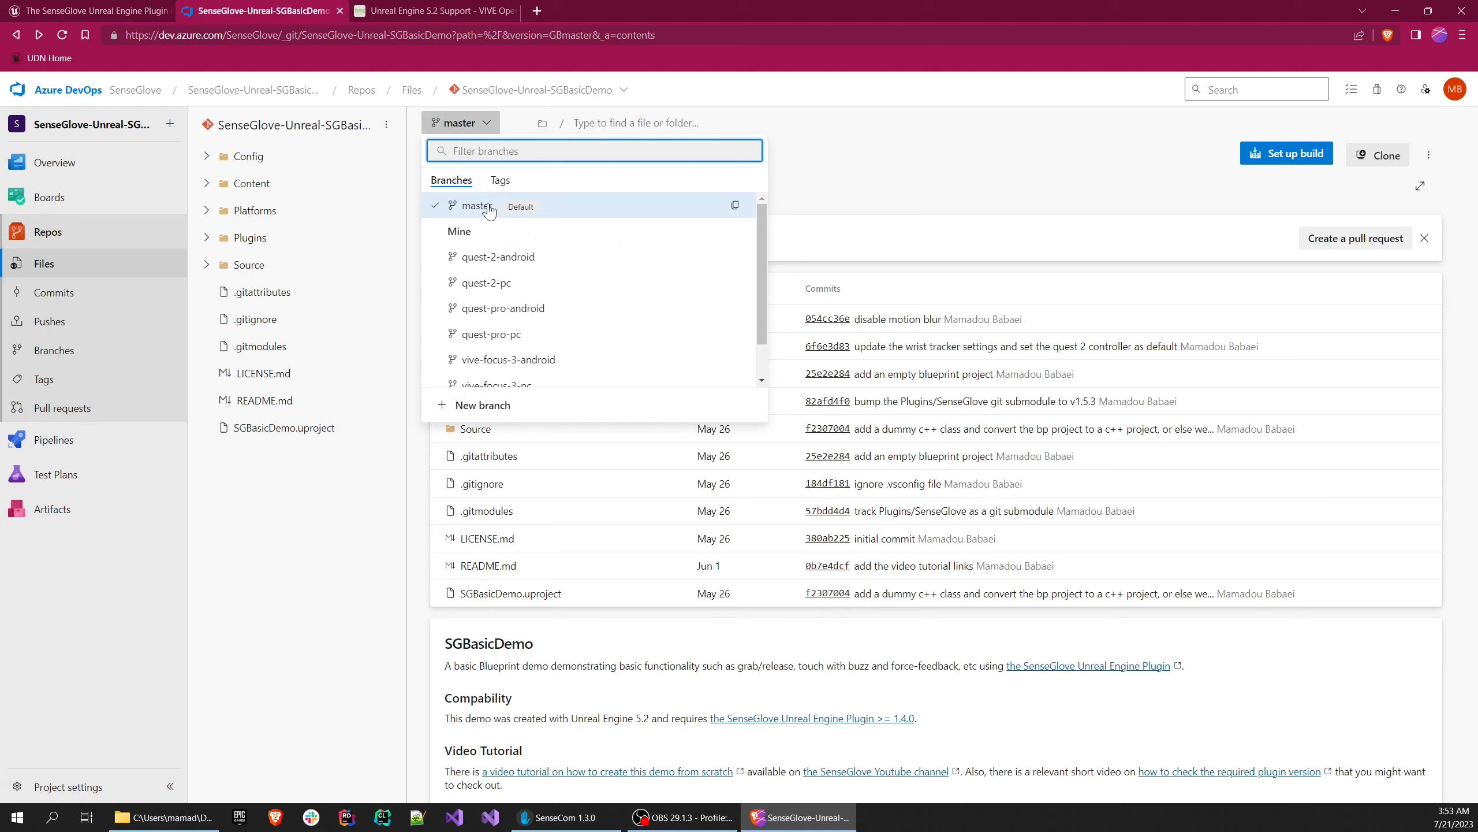
click(493, 212)
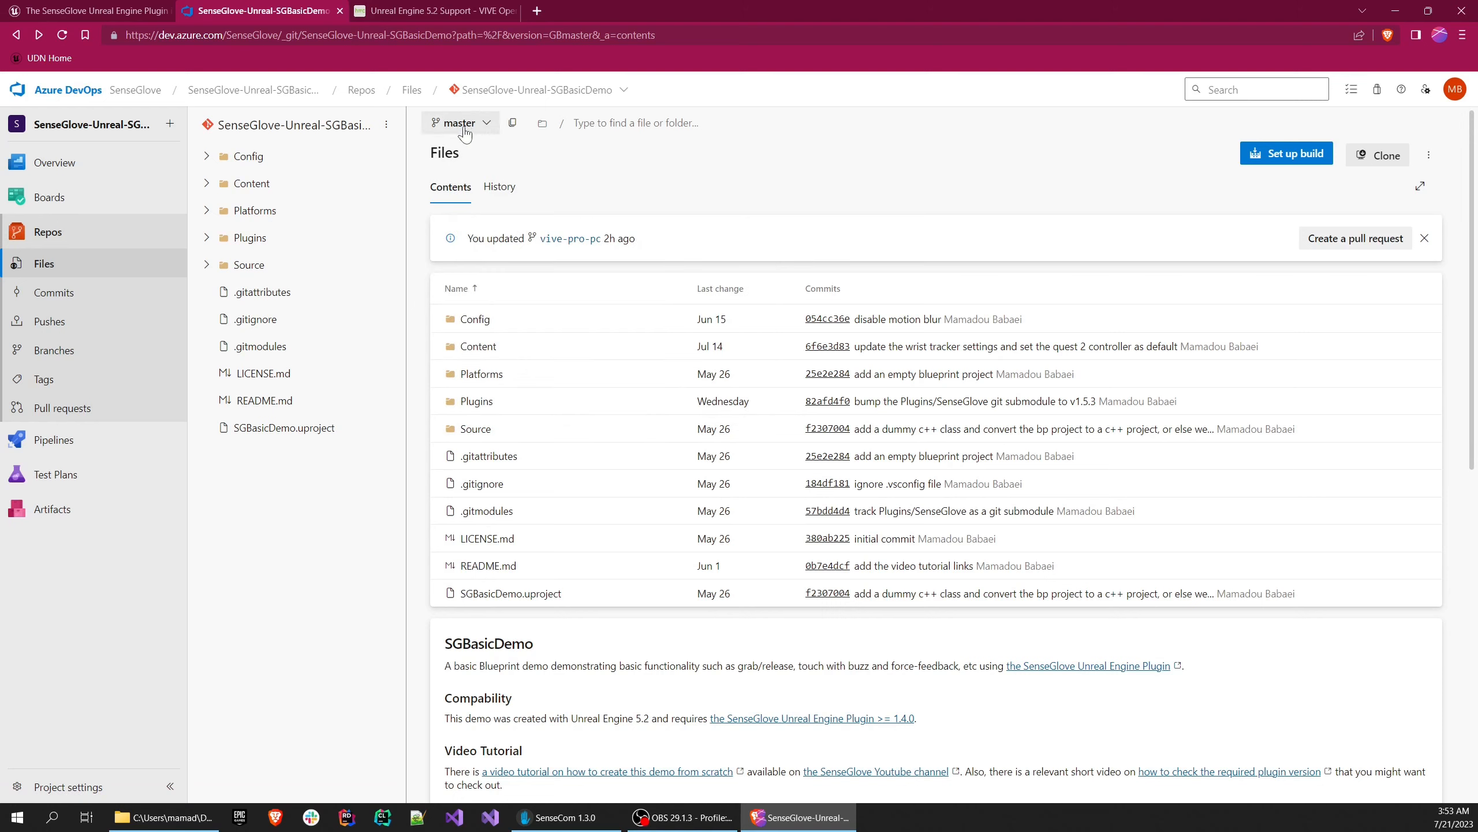
click(1429, 155)
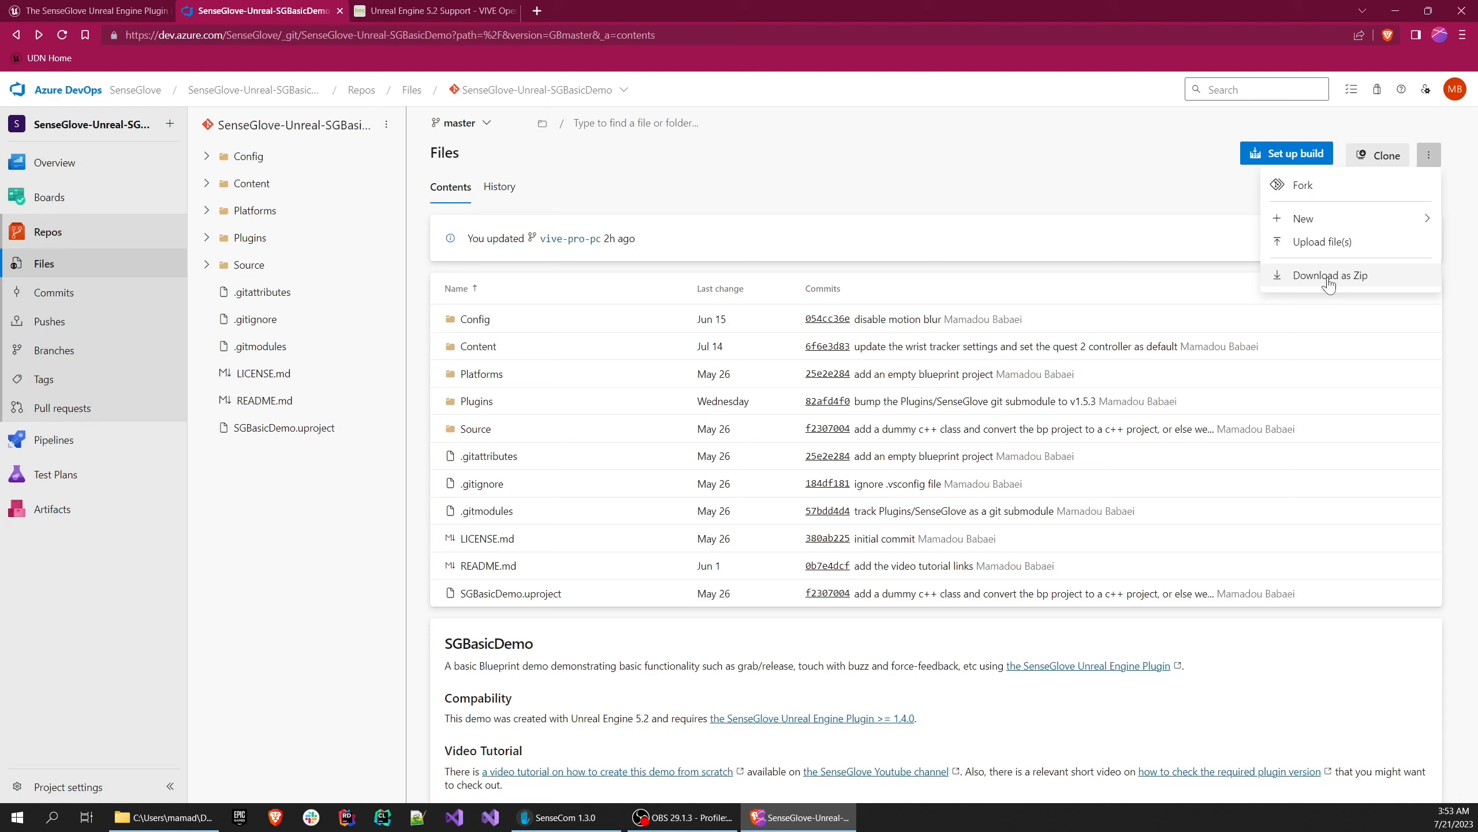
Locate SenseGlove-Unreal-SGBasicDemo.zip and SenseGlove-Unreal.zip in the Desktop VIVE folder in File Explorer
click(185, 825)
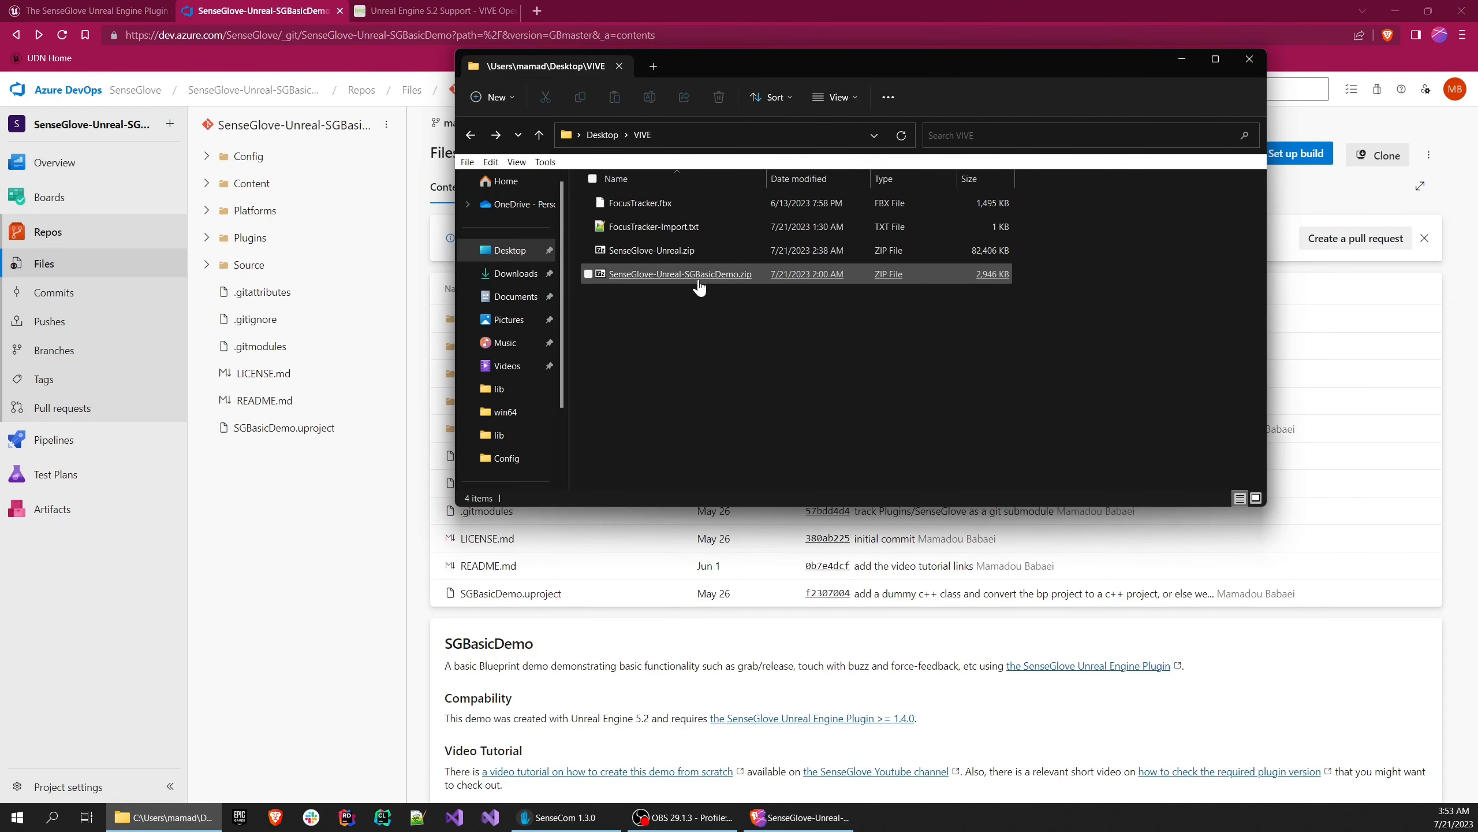
drag(710, 303, 692, 281)
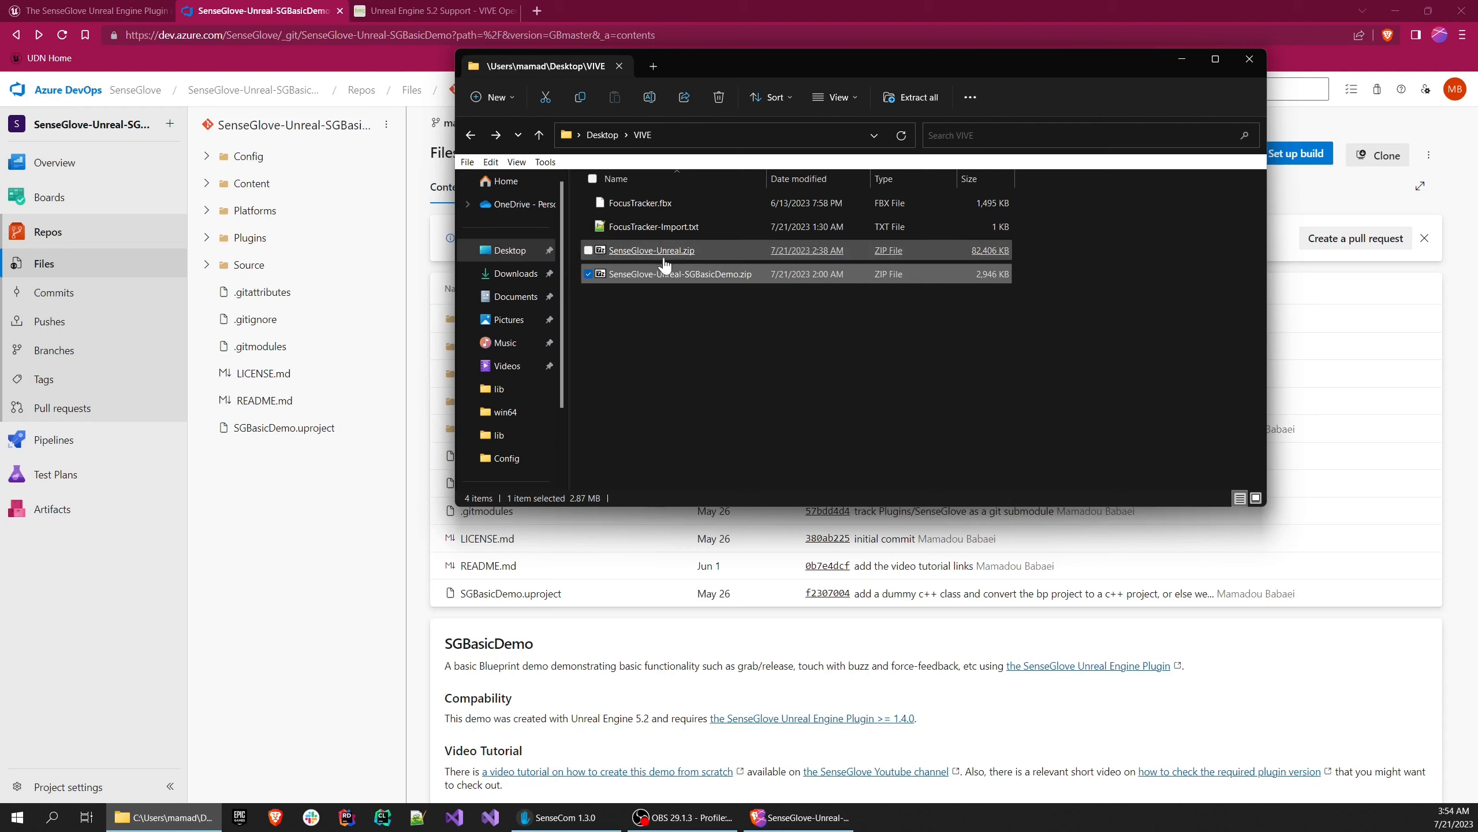
click(428, 533)
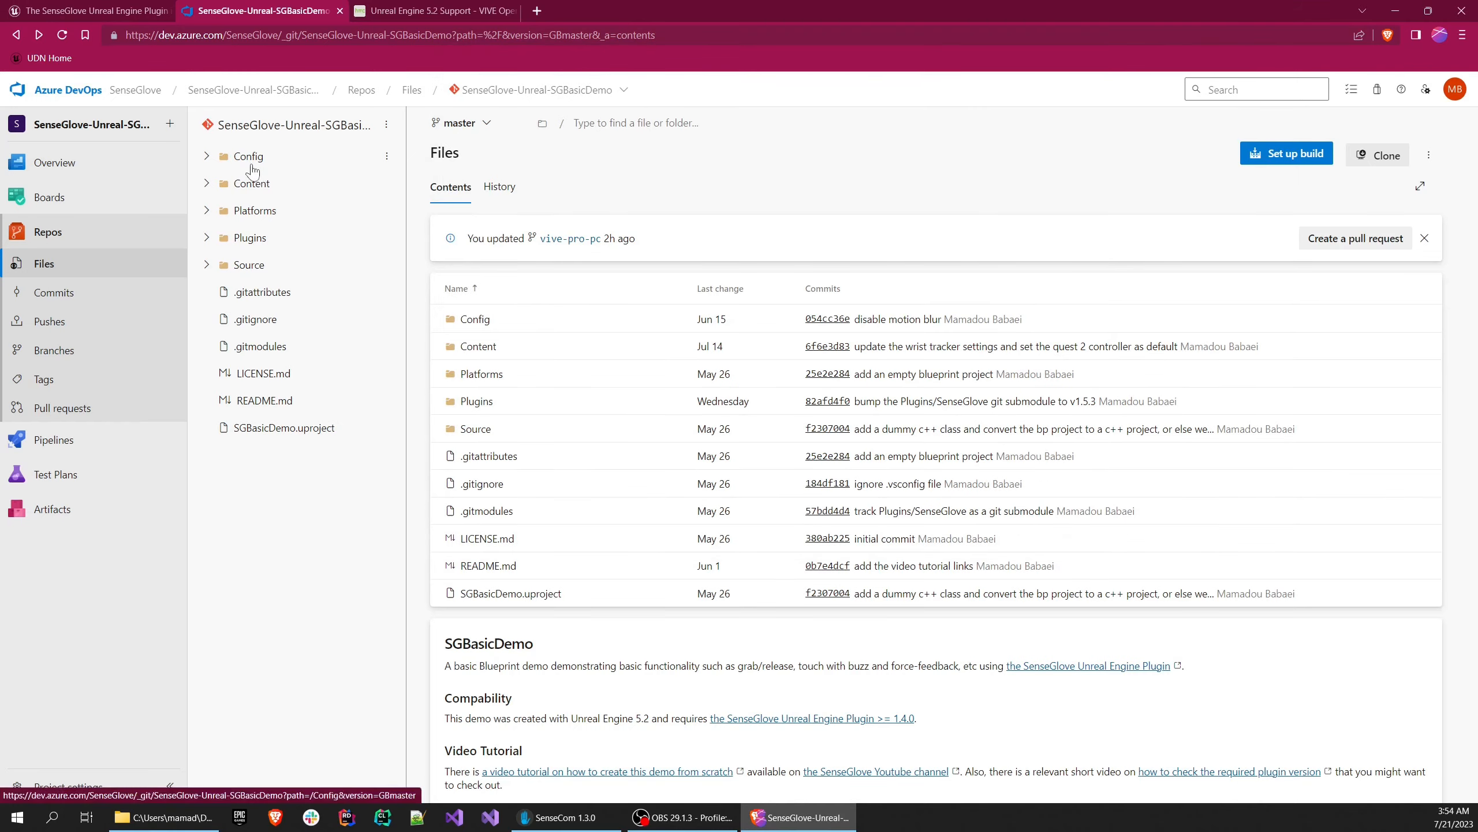
Return to the SenseGlove plugin's marketplace page and review its launcher option and technical documentation links
click(113, 7)
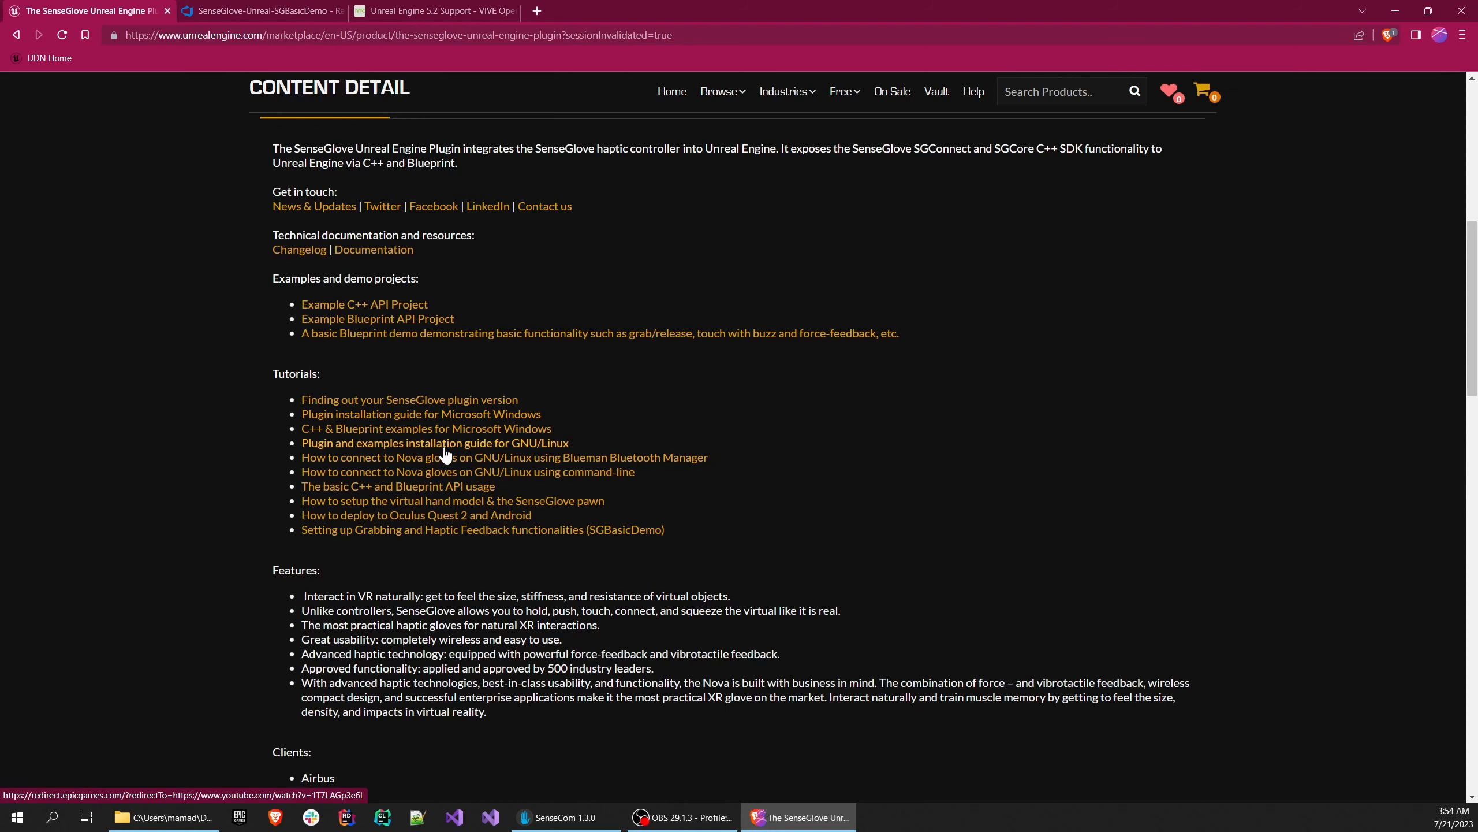
scroll(419, 489, up, 8)
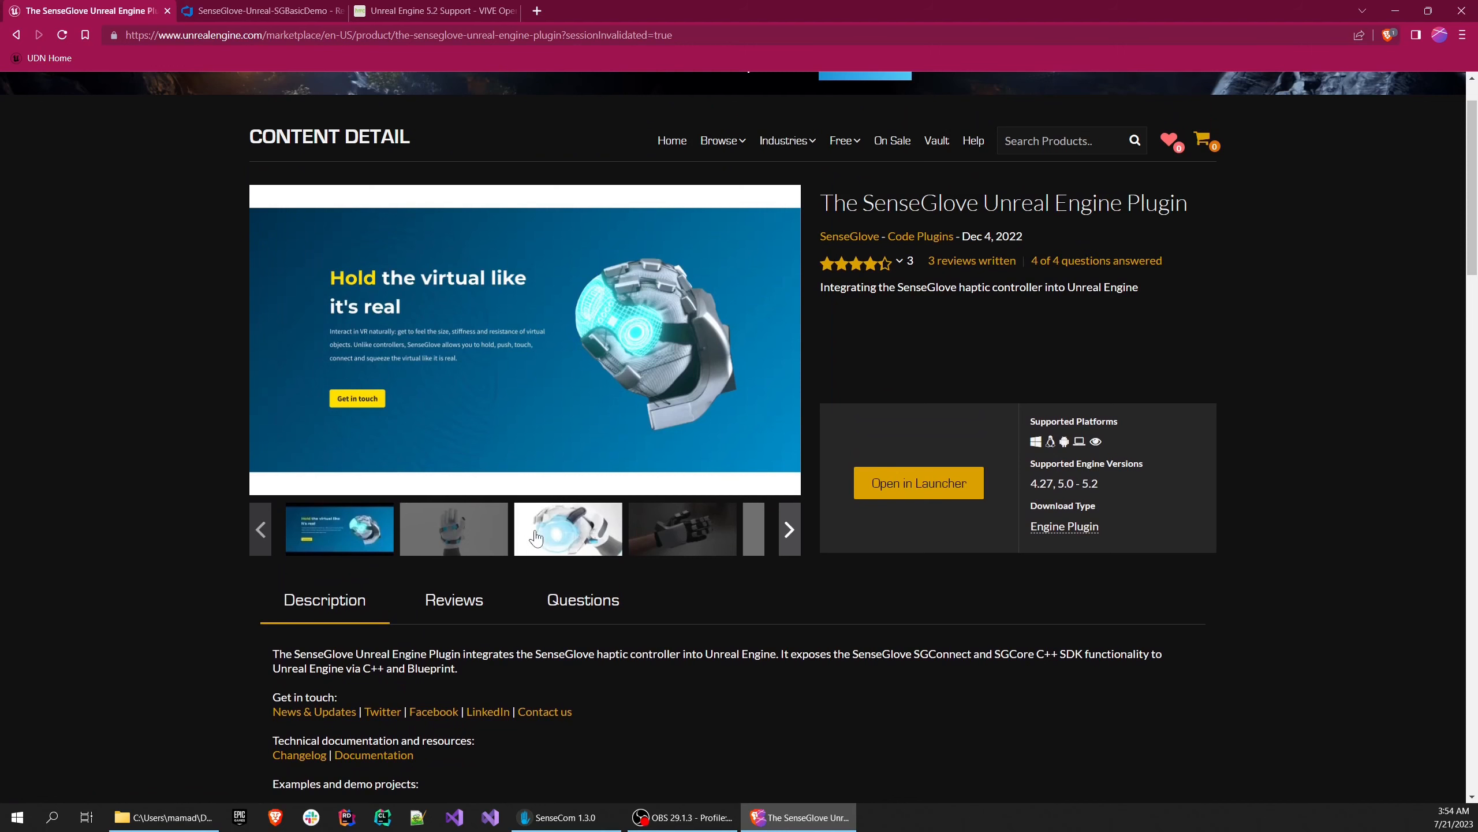
scroll(536, 537, up, 1)
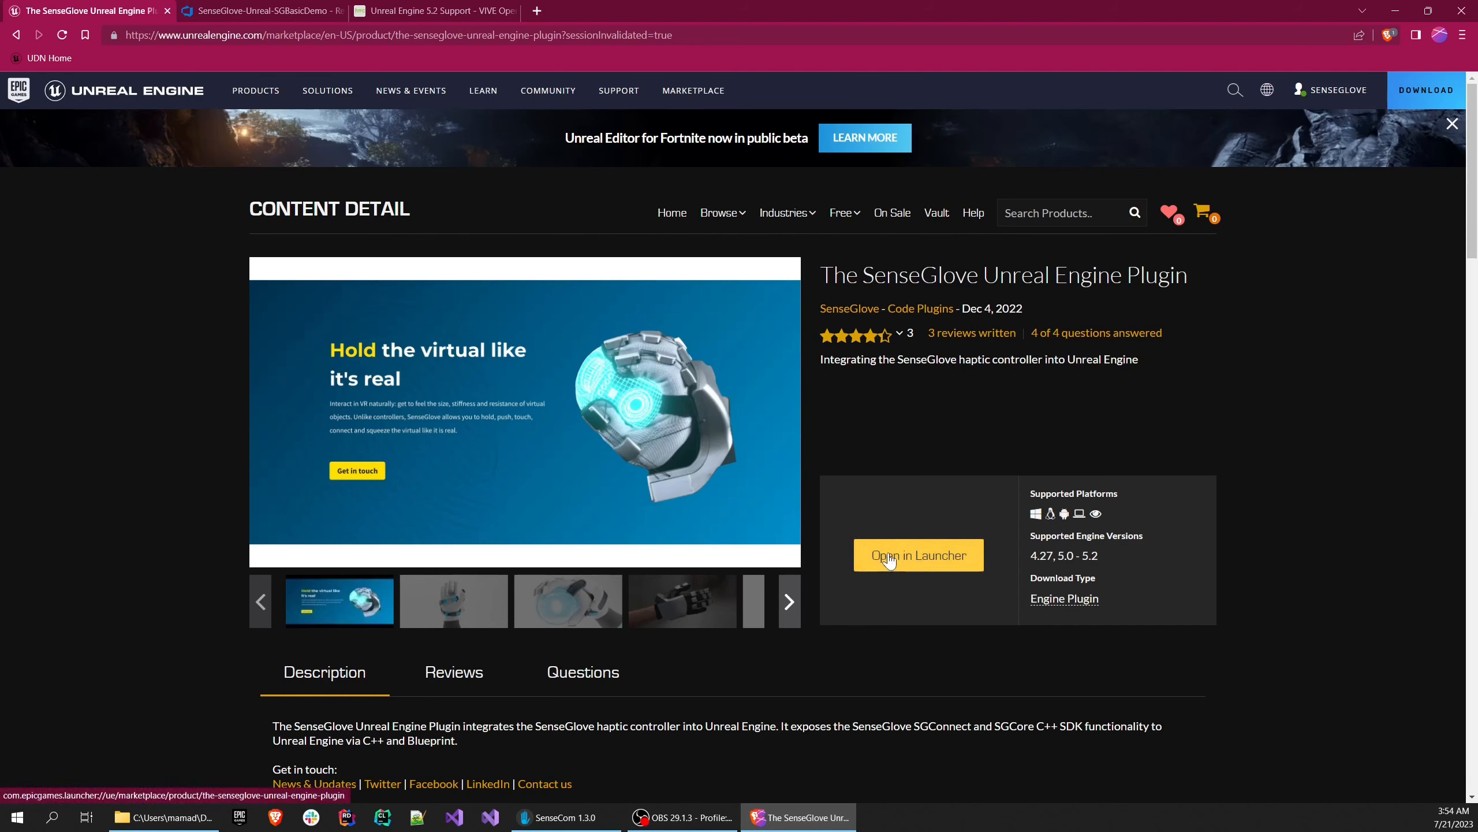
scroll(823, 628, down, 5)
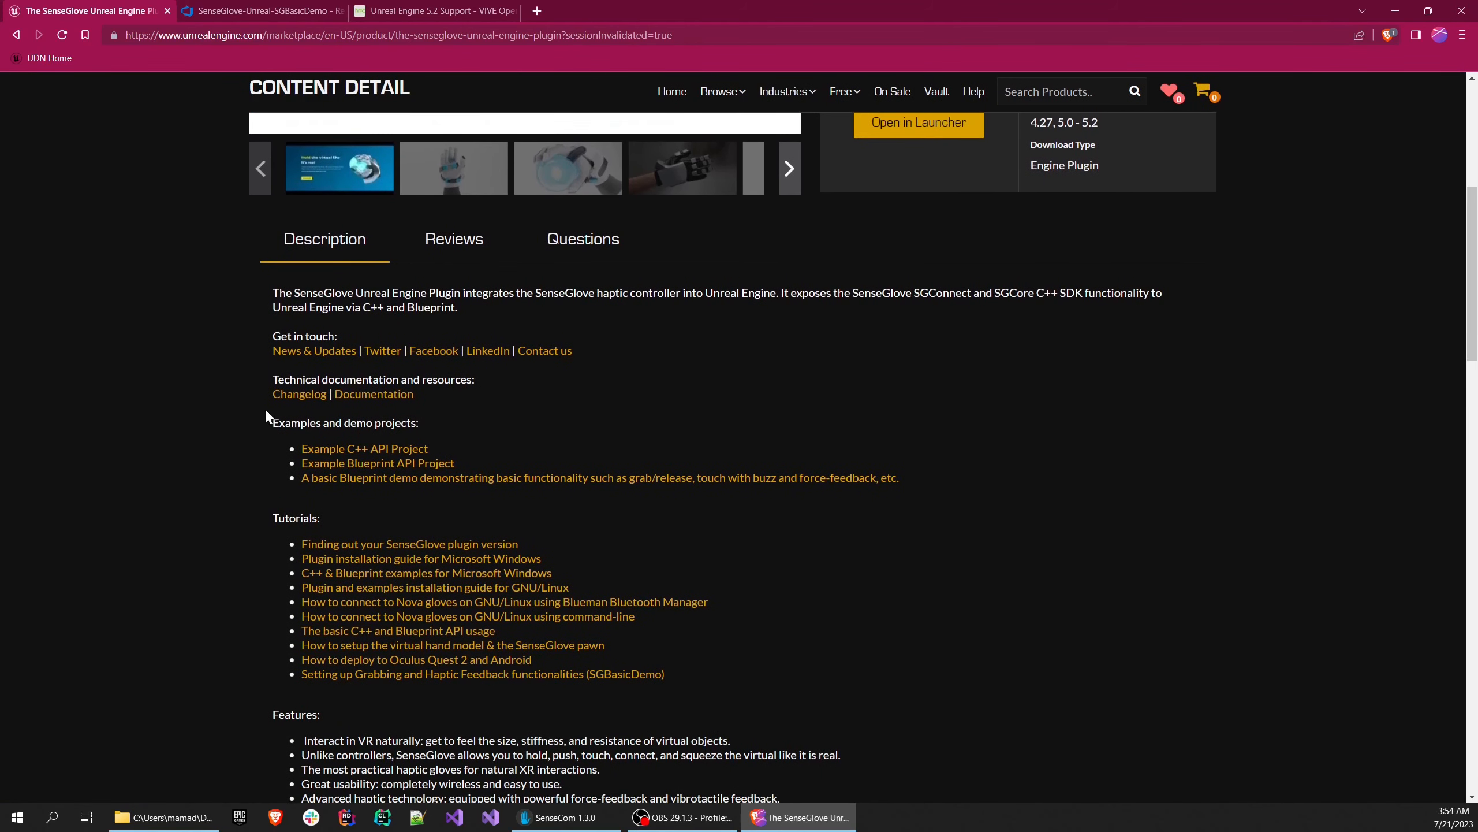
Follow the plugin's Changelog link to the external SenseGlove-Unreal repository and examine the branches available for its root files
click(303, 397)
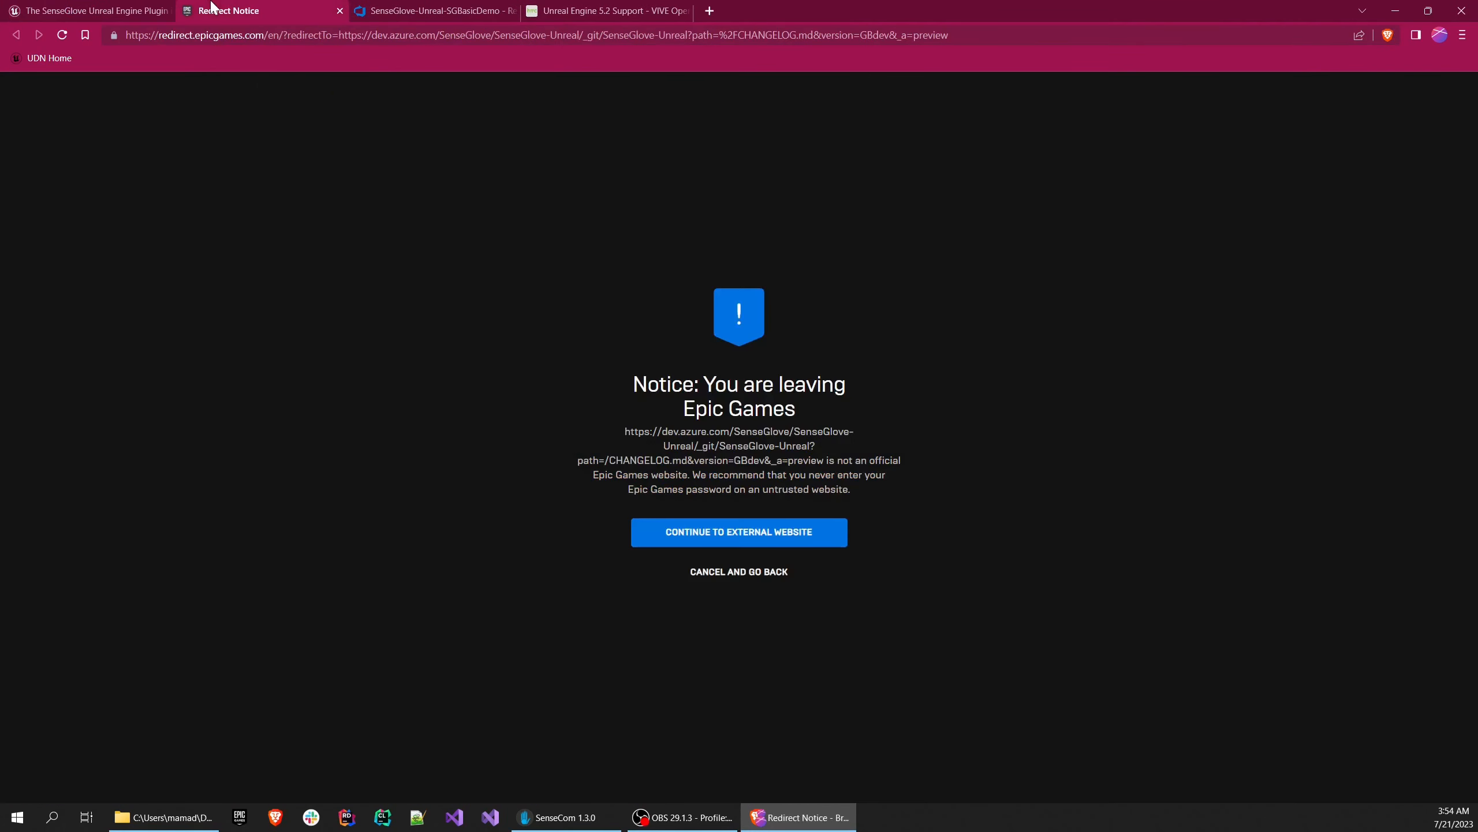
click(645, 537)
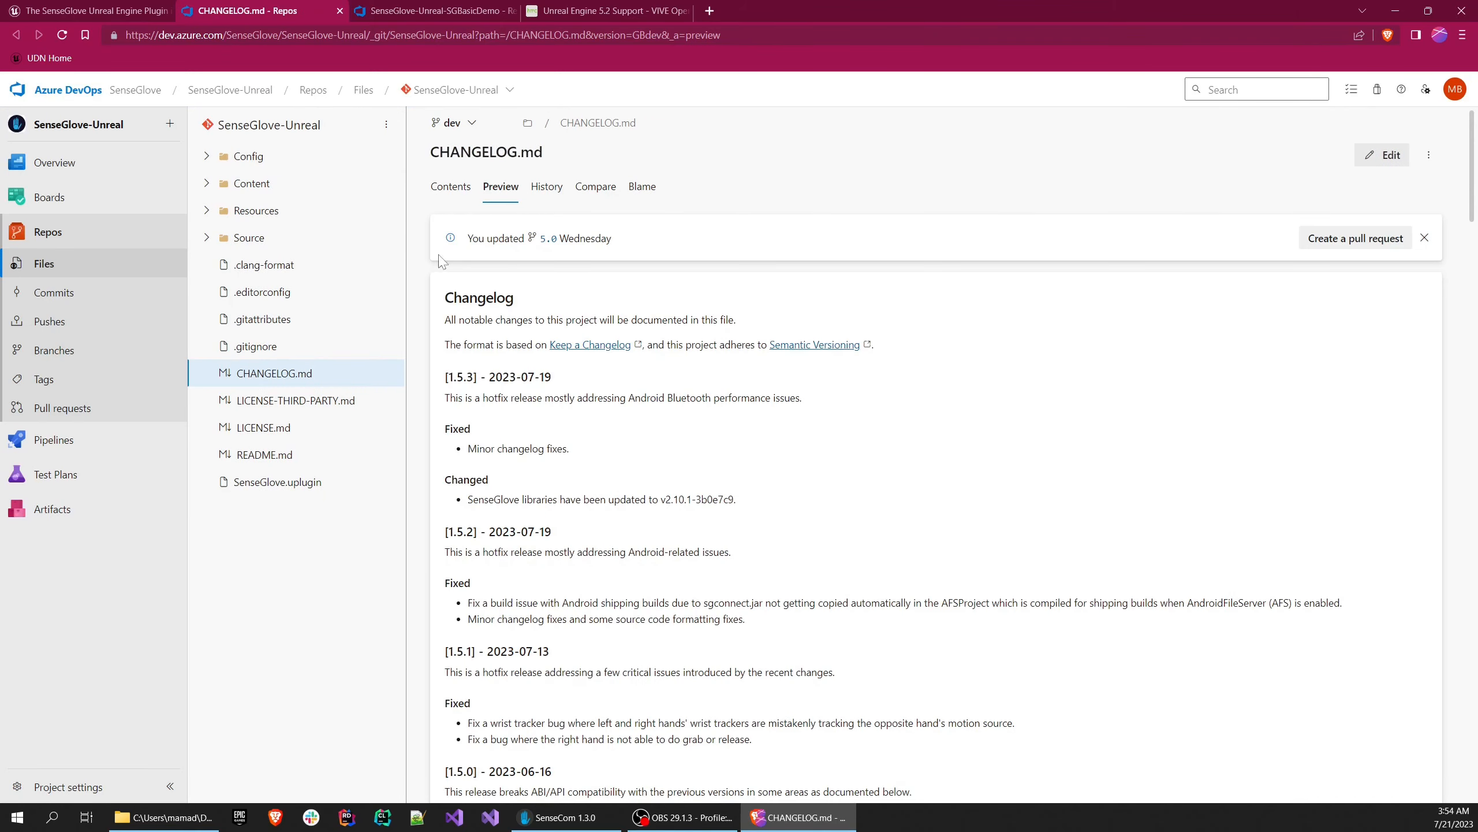
click(56, 271)
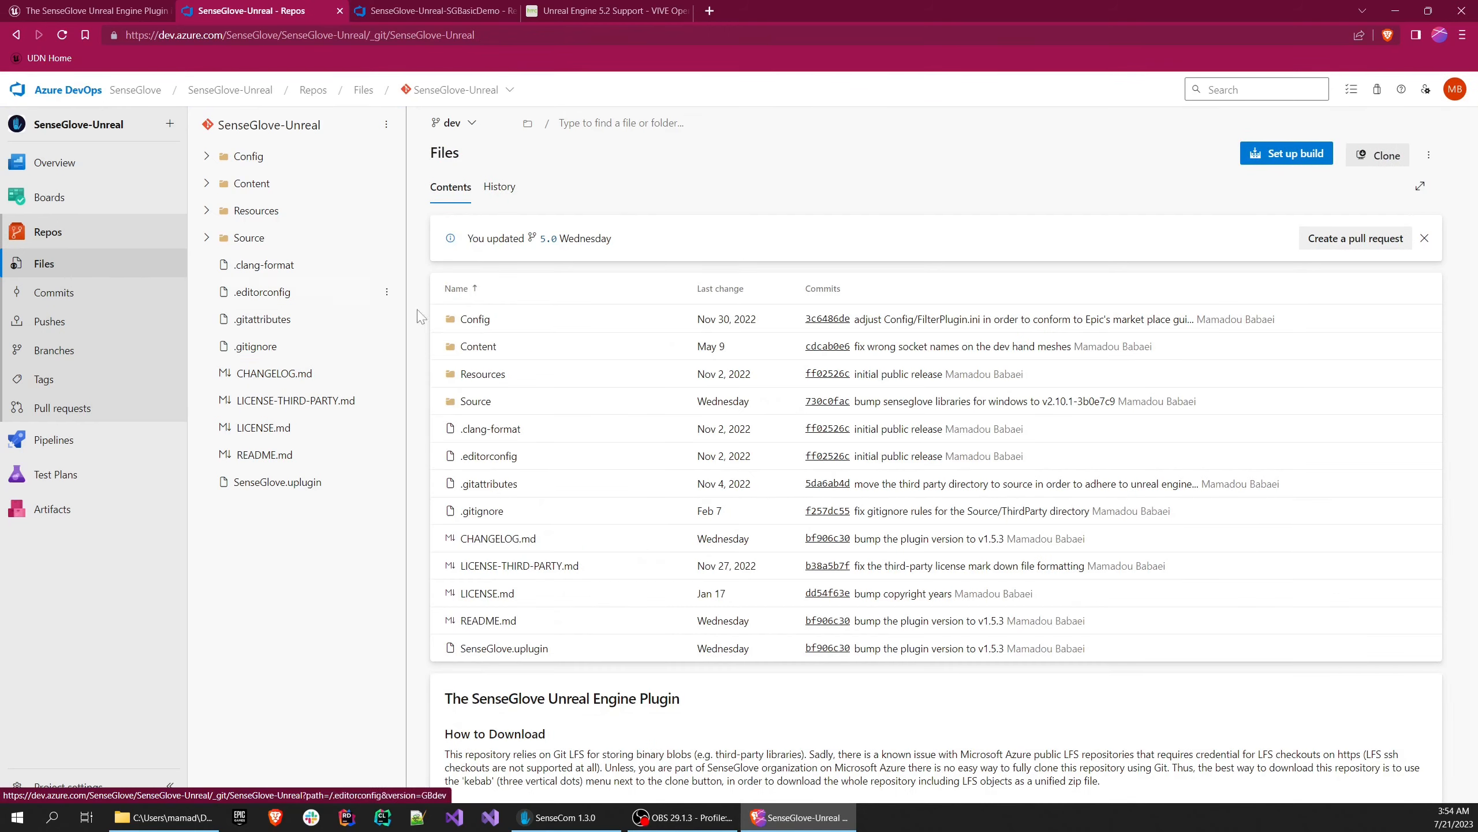
click(444, 120)
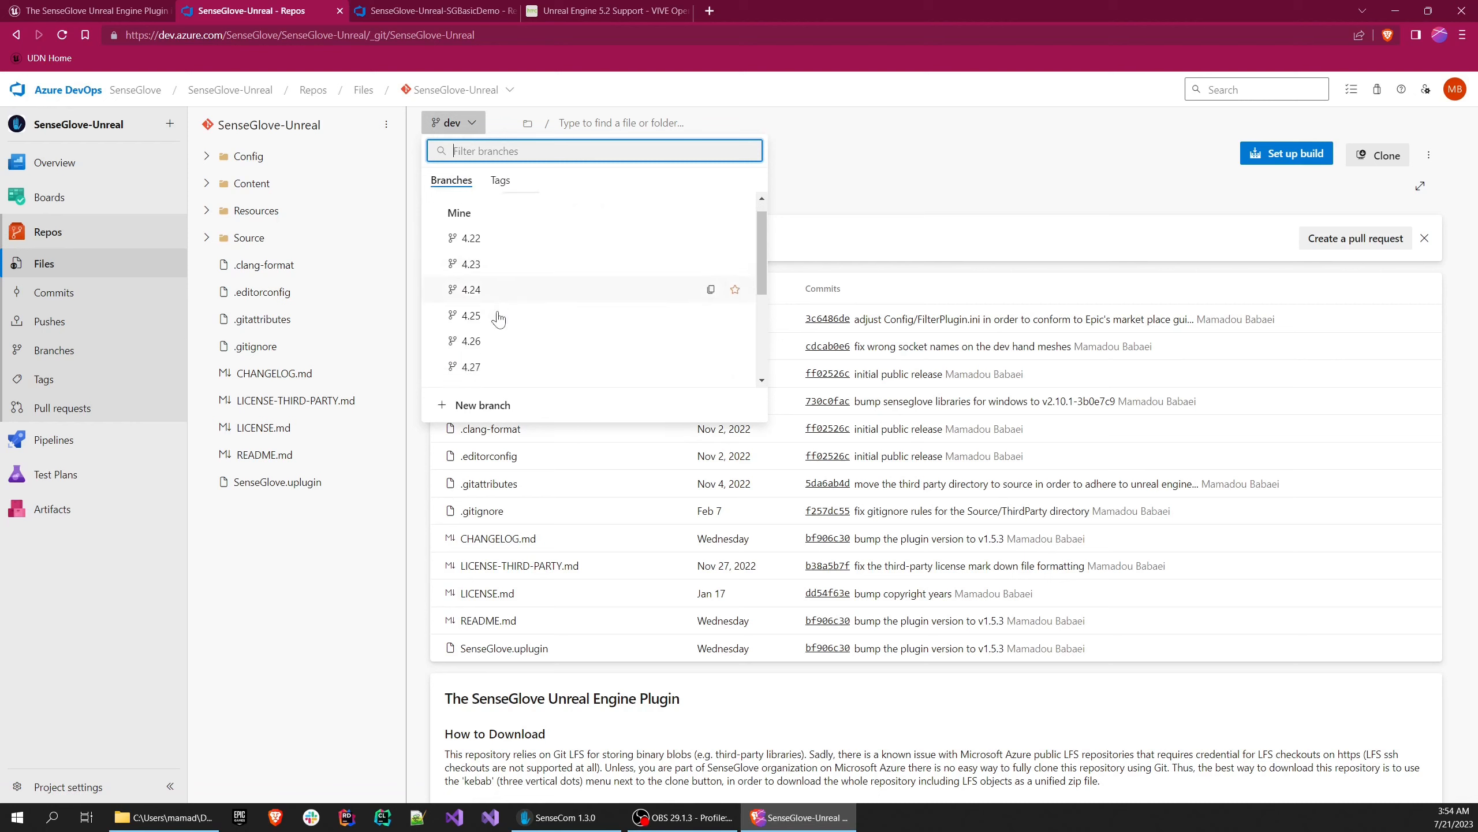
scroll(499, 318, down, 3)
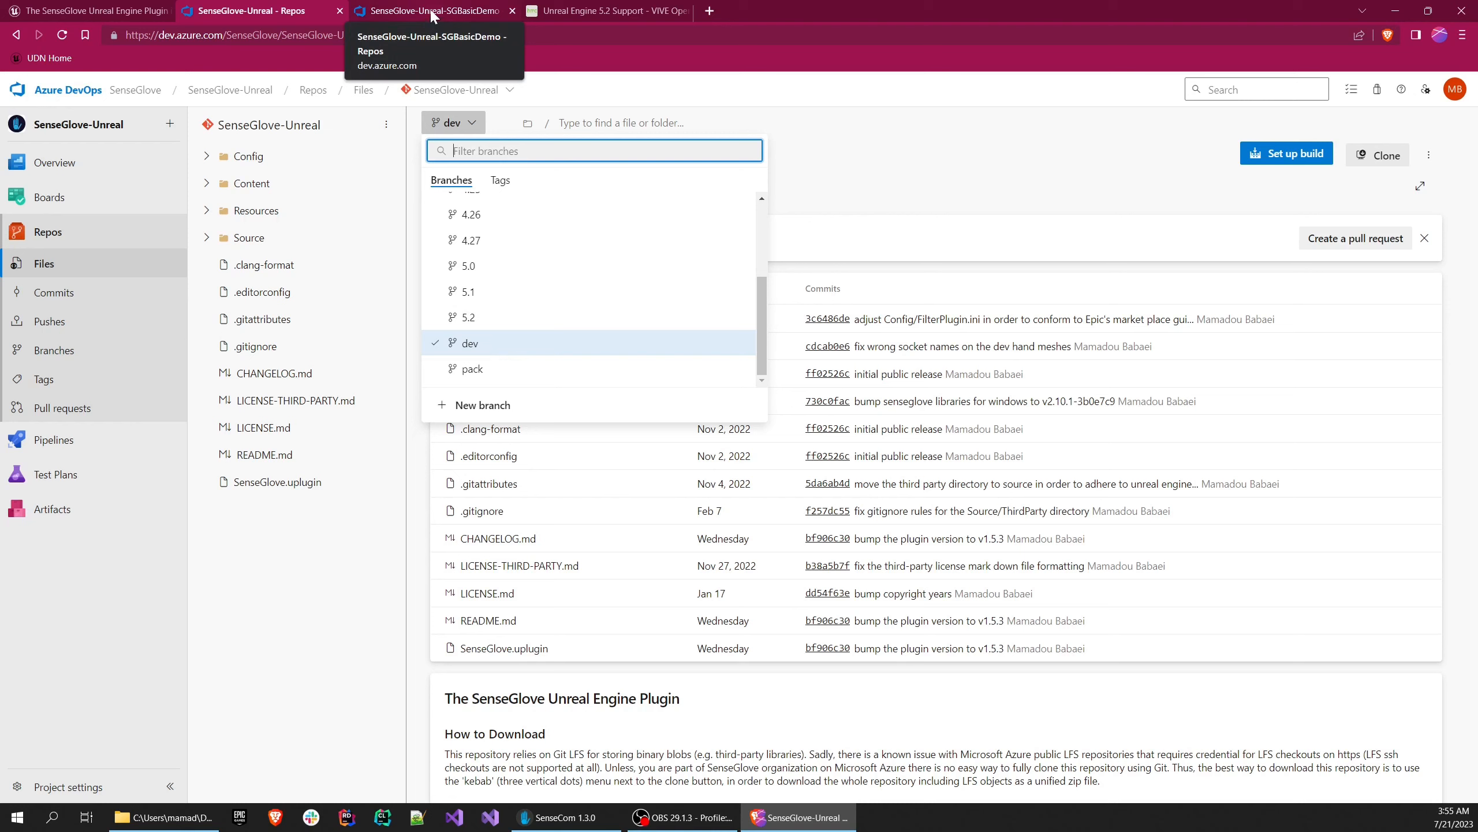
Switch the SenseGlove-Unreal repository to the 5.2 branch and show its option for downloading as a zip
click(483, 321)
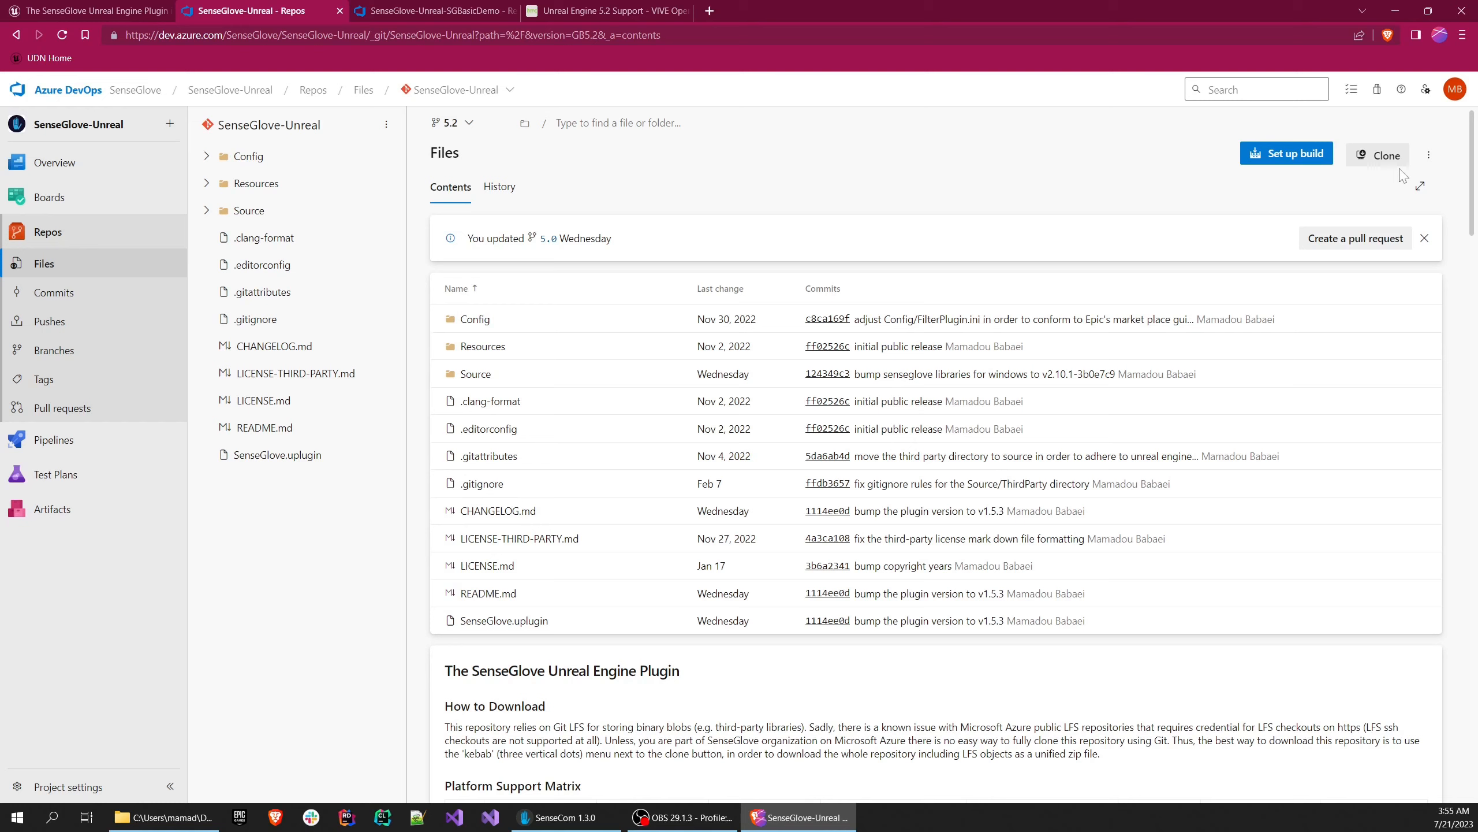
click(1429, 154)
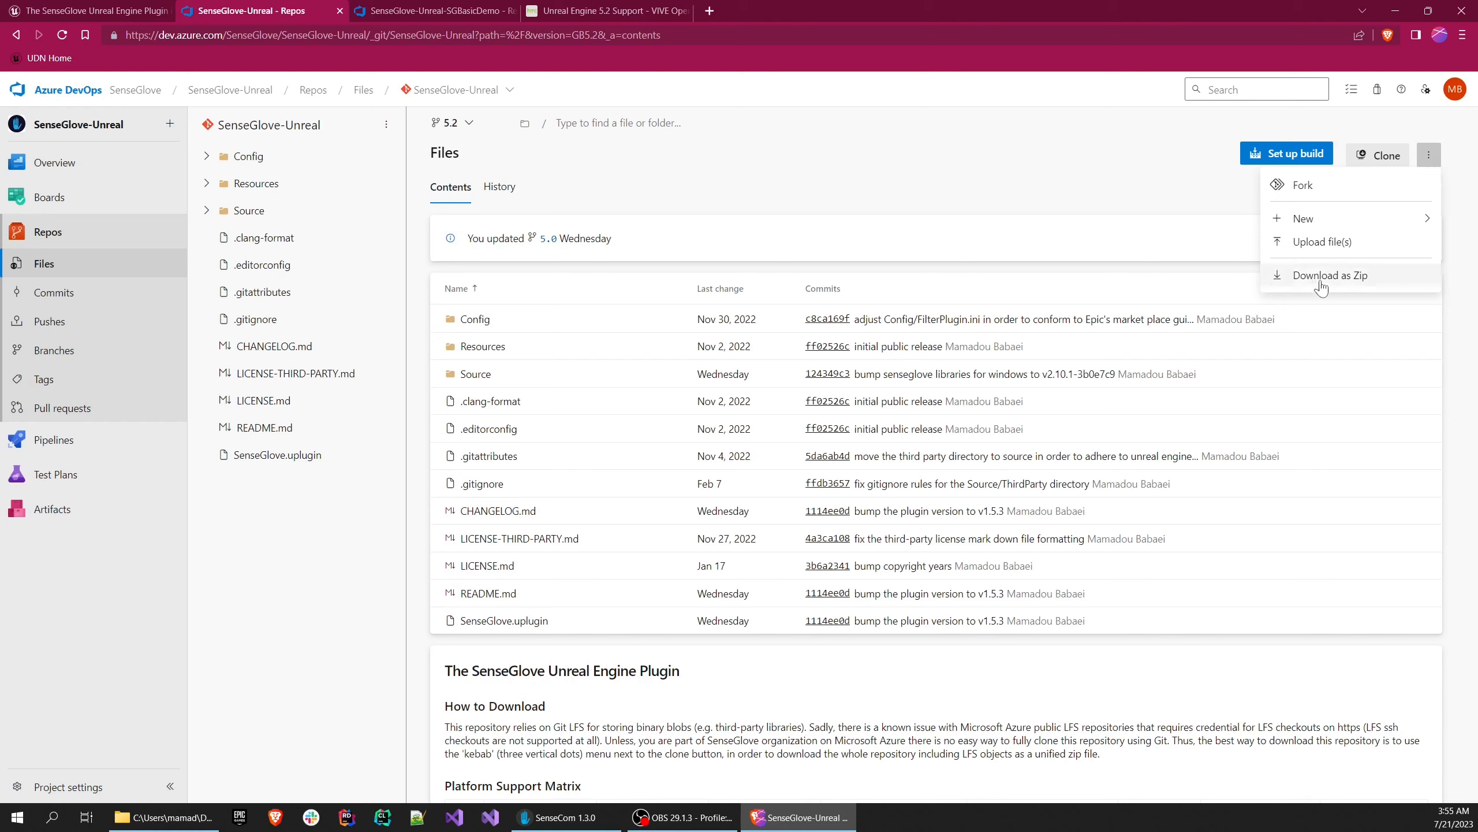
click(896, 246)
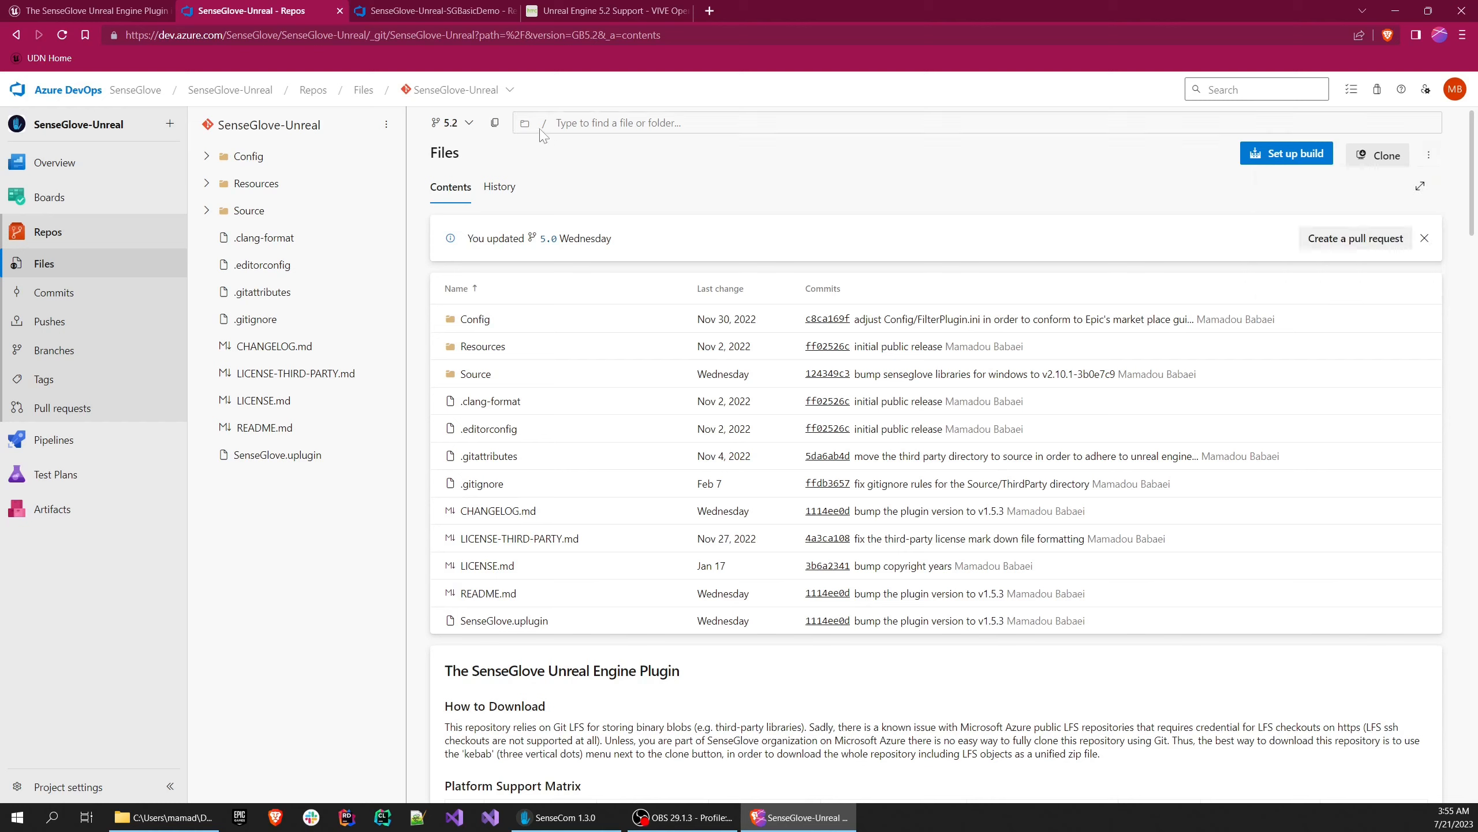
Inspect the SenseGlove entry in the SGBasicDemo repository's Plugins folder and compare it with the SenseGlove-Unreal repository's root files
click(427, 10)
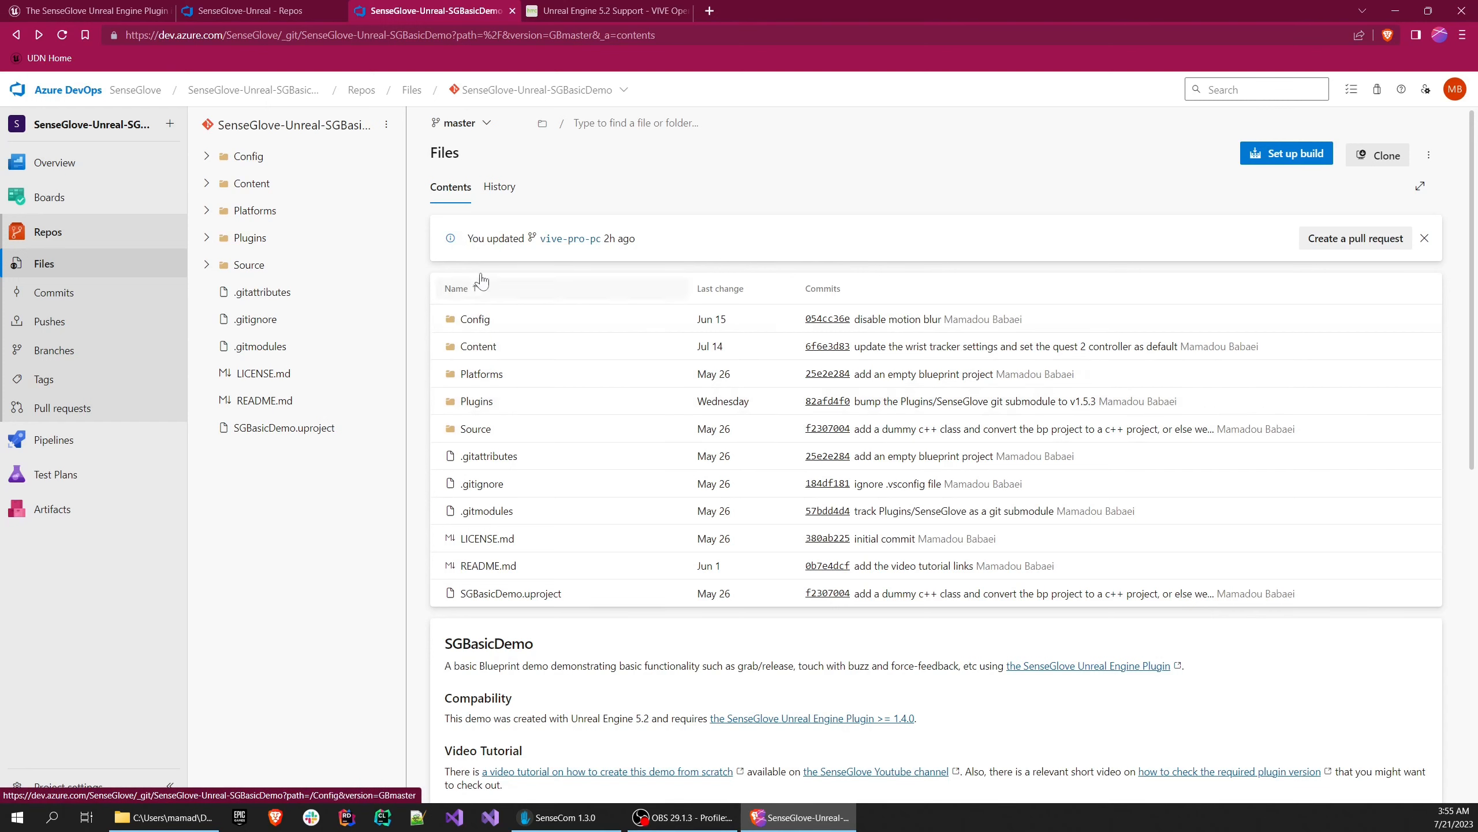
click(478, 402)
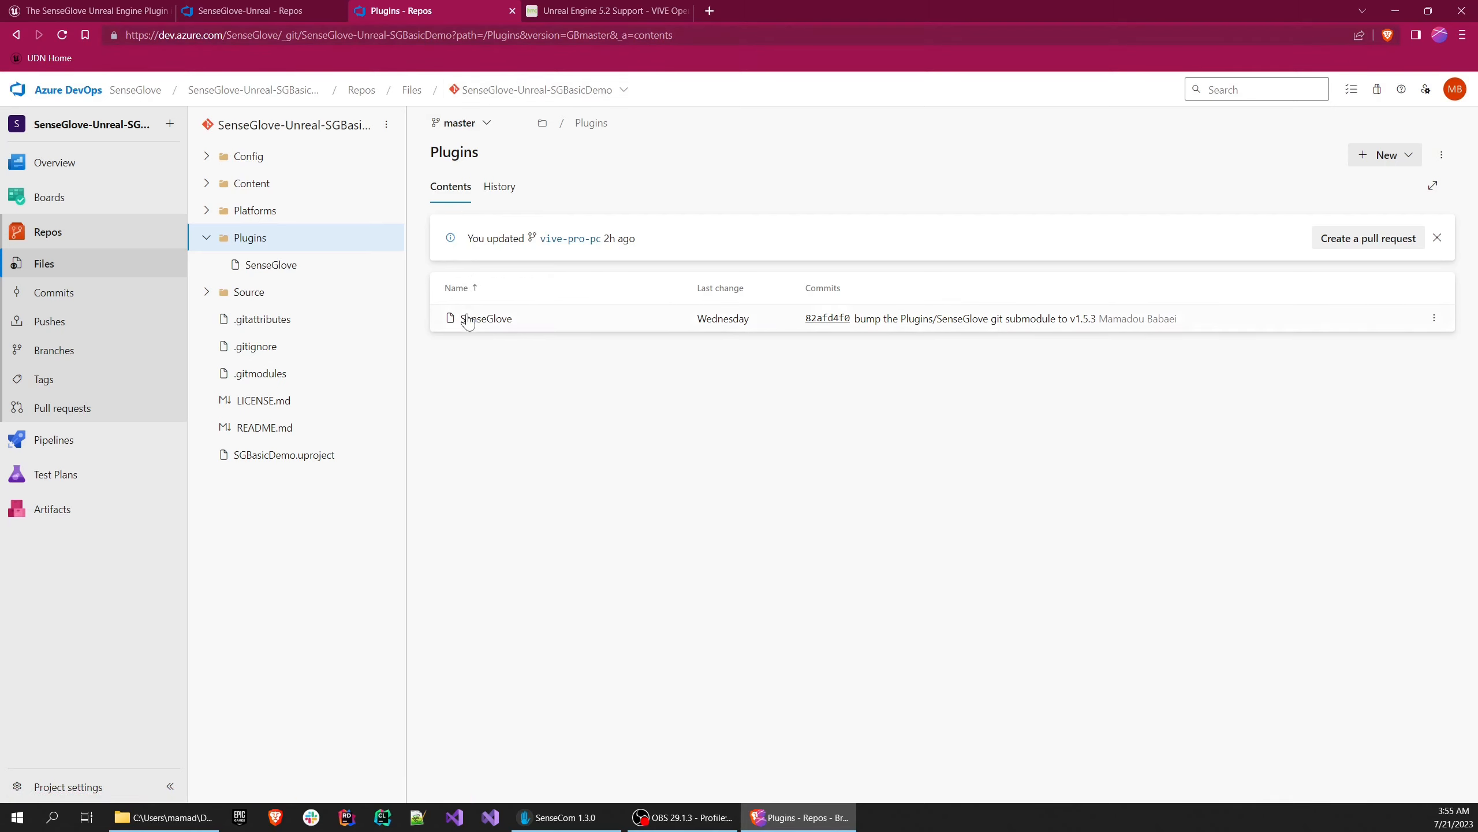
click(488, 319)
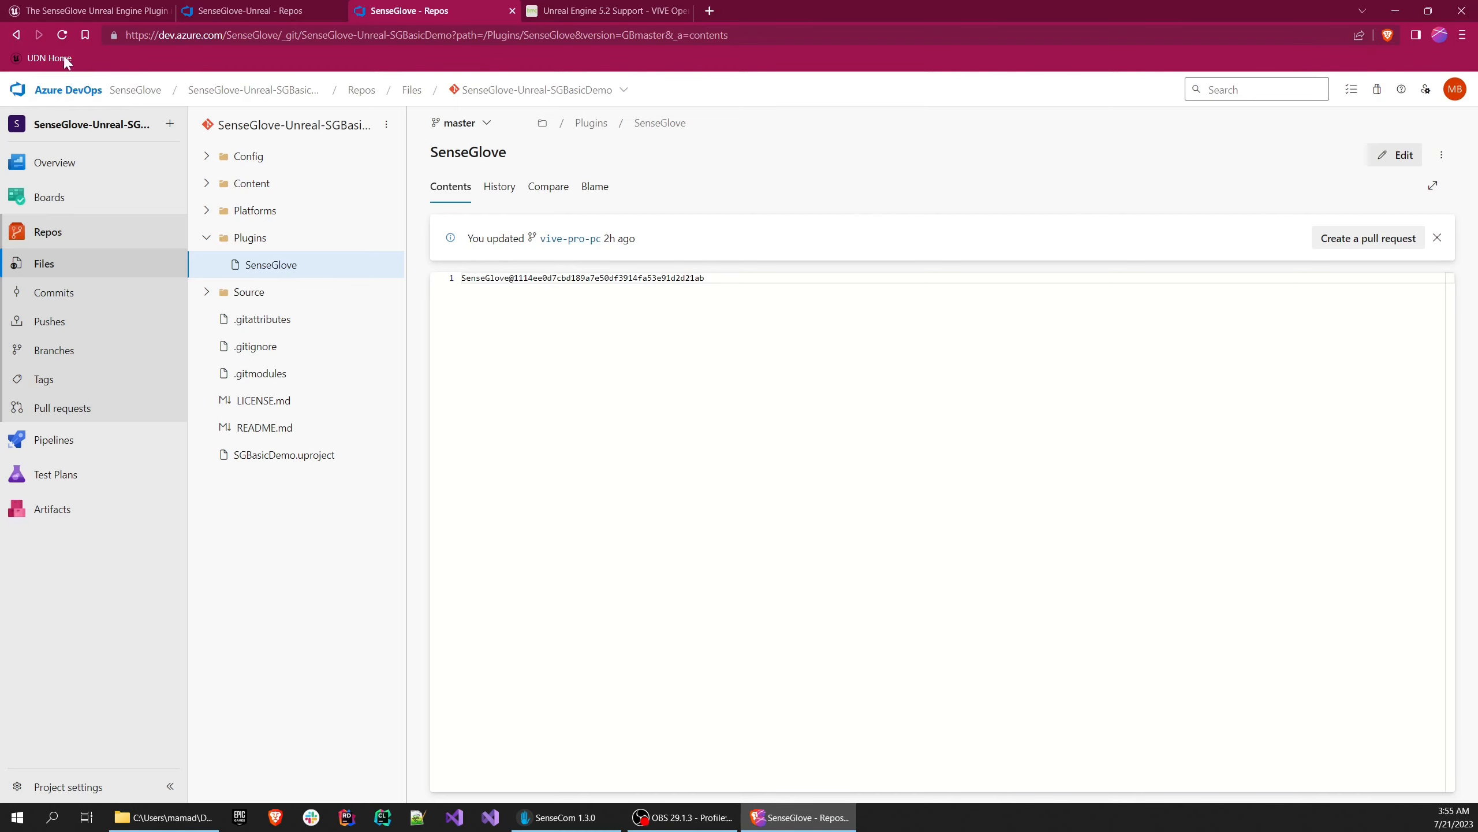
click(16, 35)
click(250, 10)
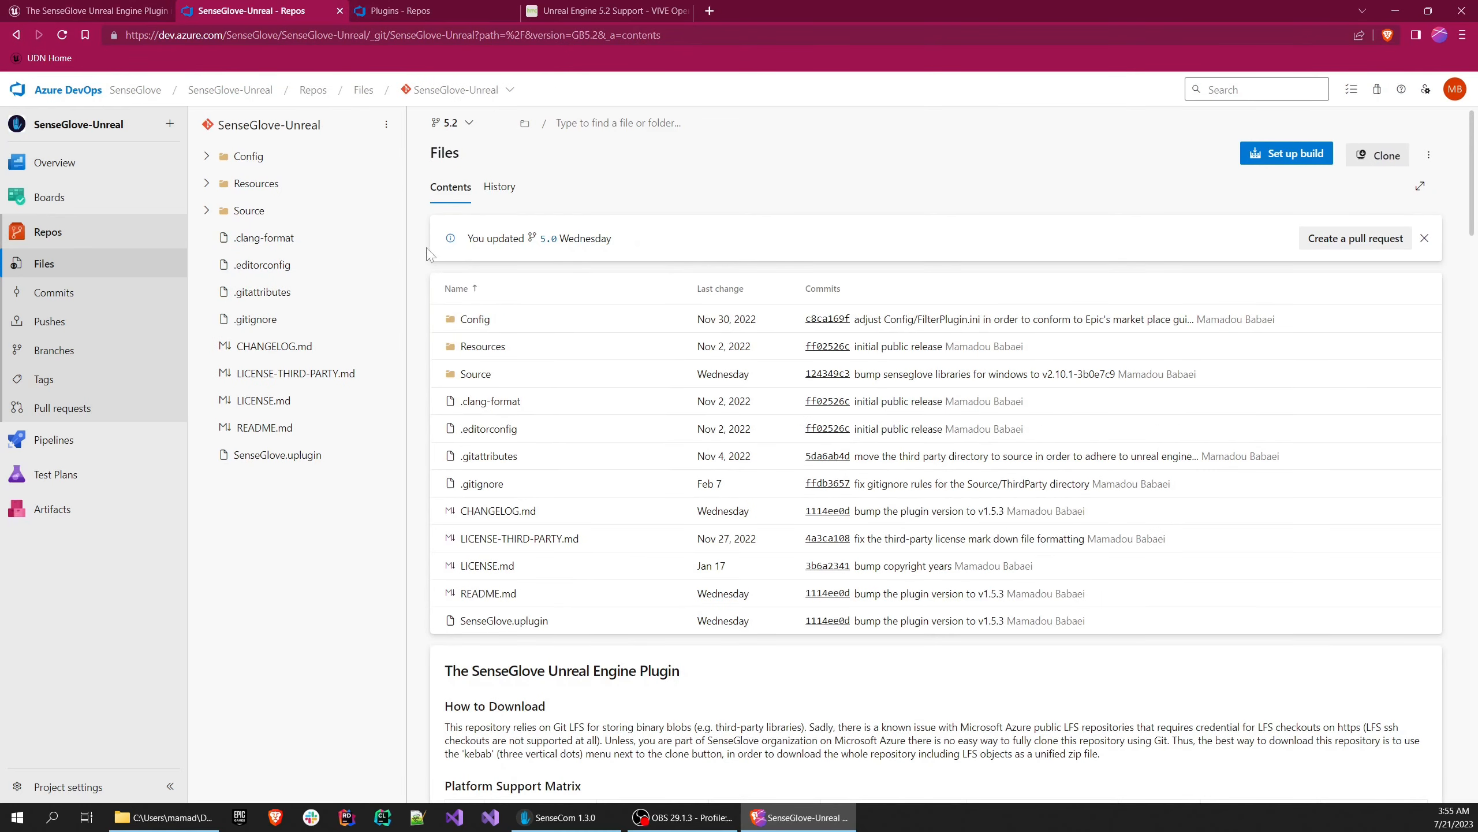
click(398, 18)
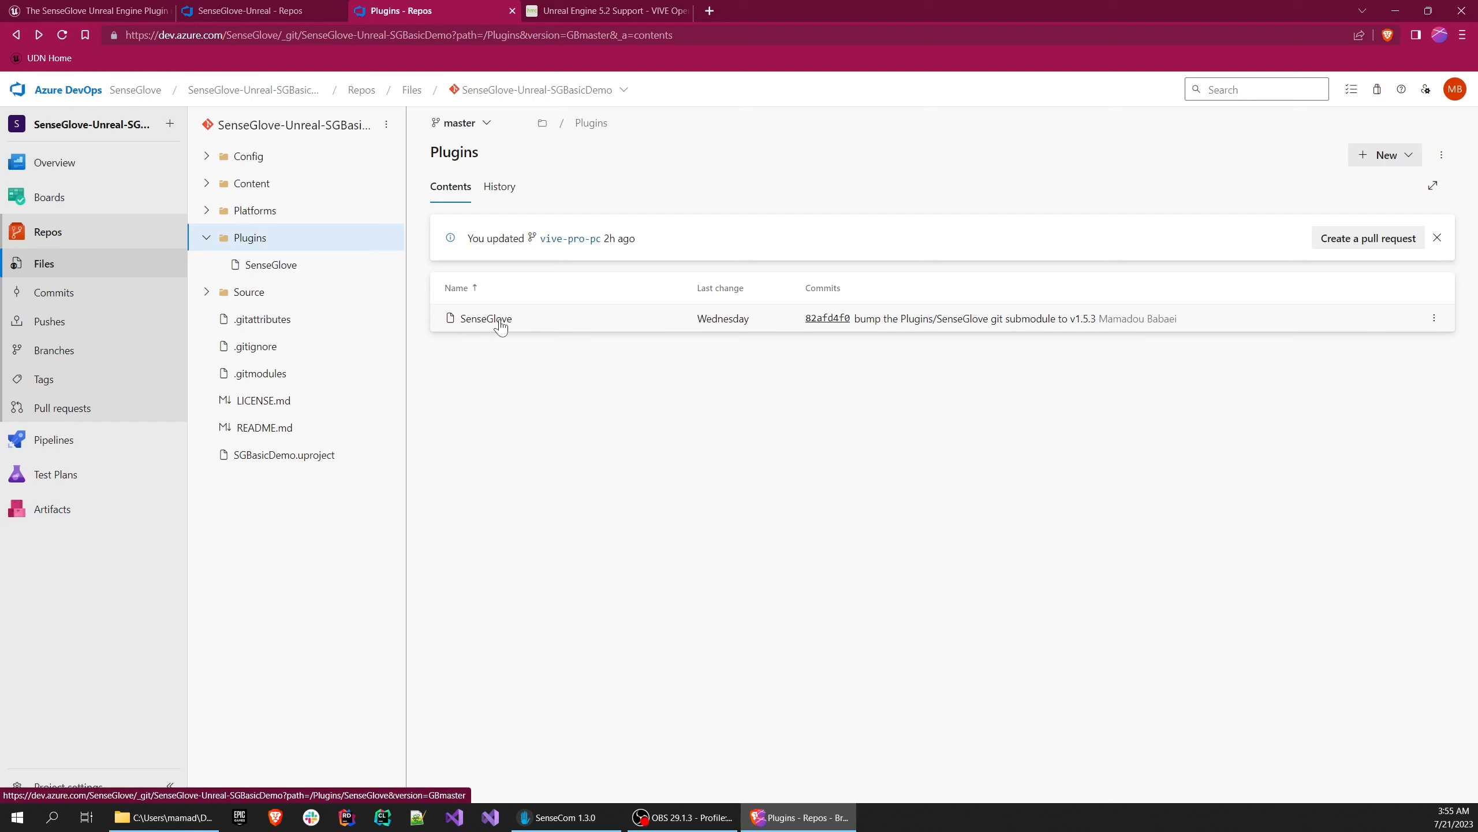
click(274, 10)
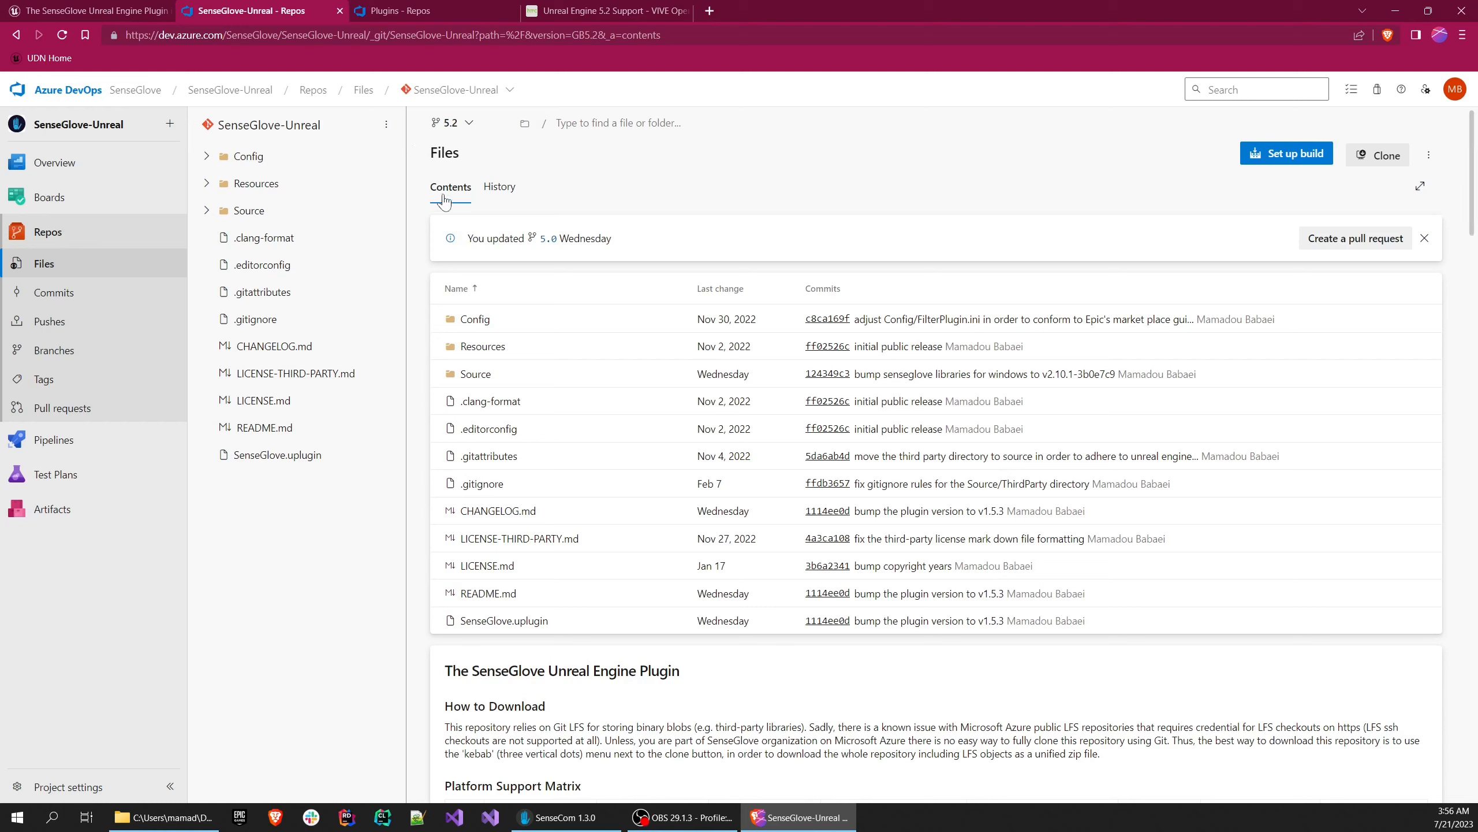
Extract SenseGlove-Unreal-SGBasicDemo.zip in the Desktop VIVE folder with 7-Zip into a folder named after the archive
click(1392, 11)
click(626, 349)
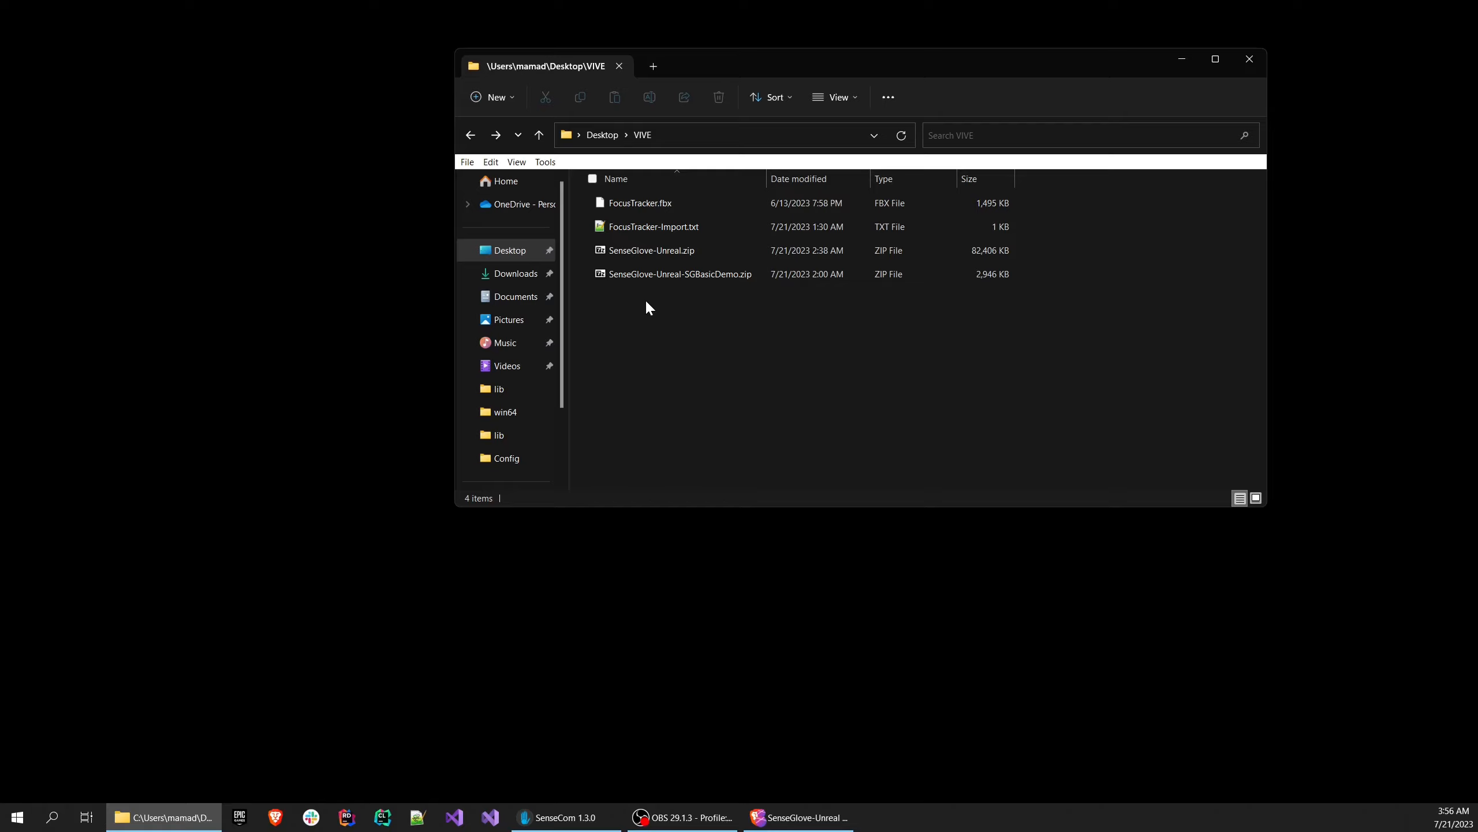
right_click(671, 273)
mouse_move(762, 368)
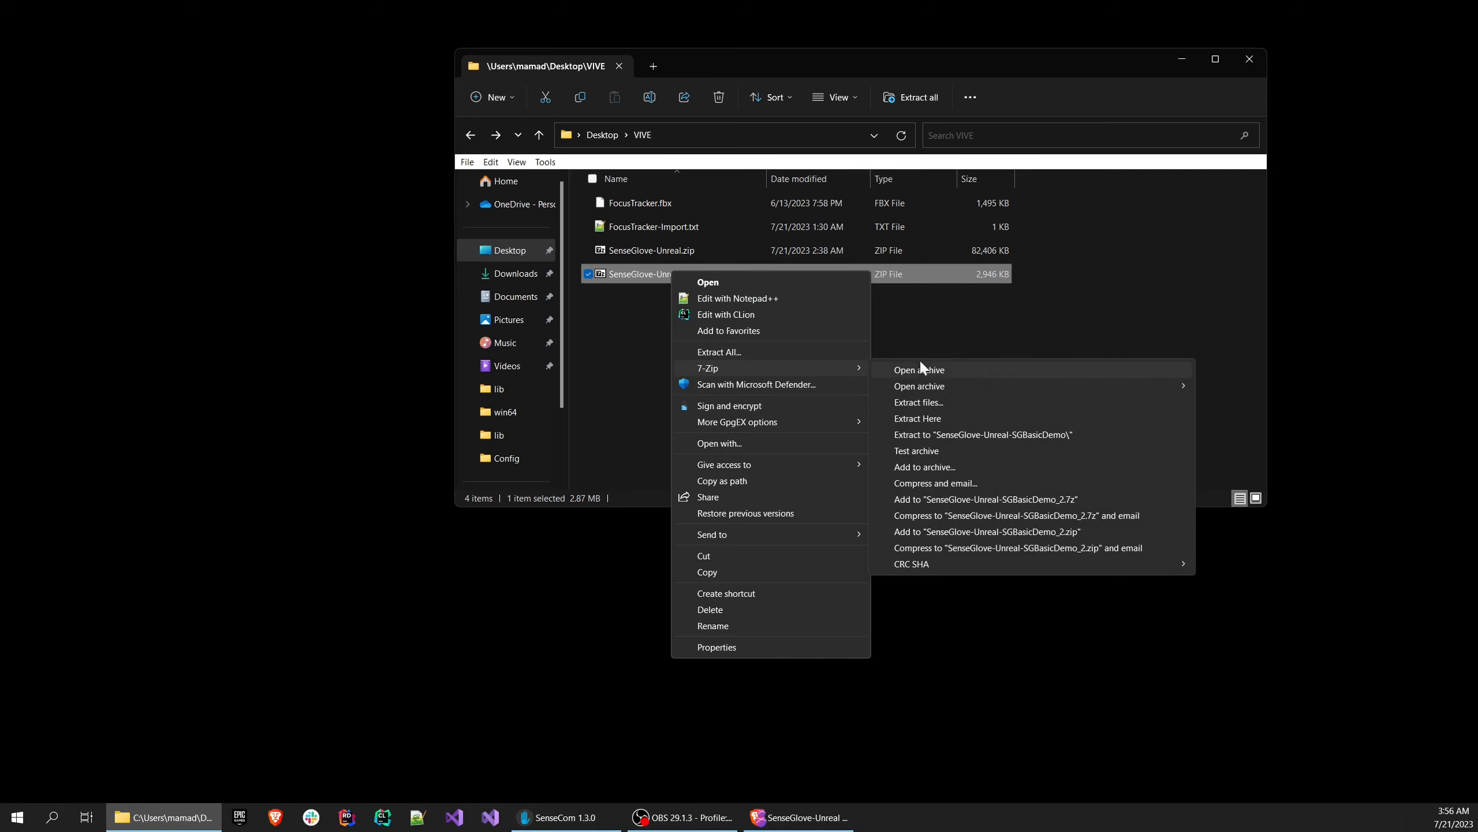
click(958, 435)
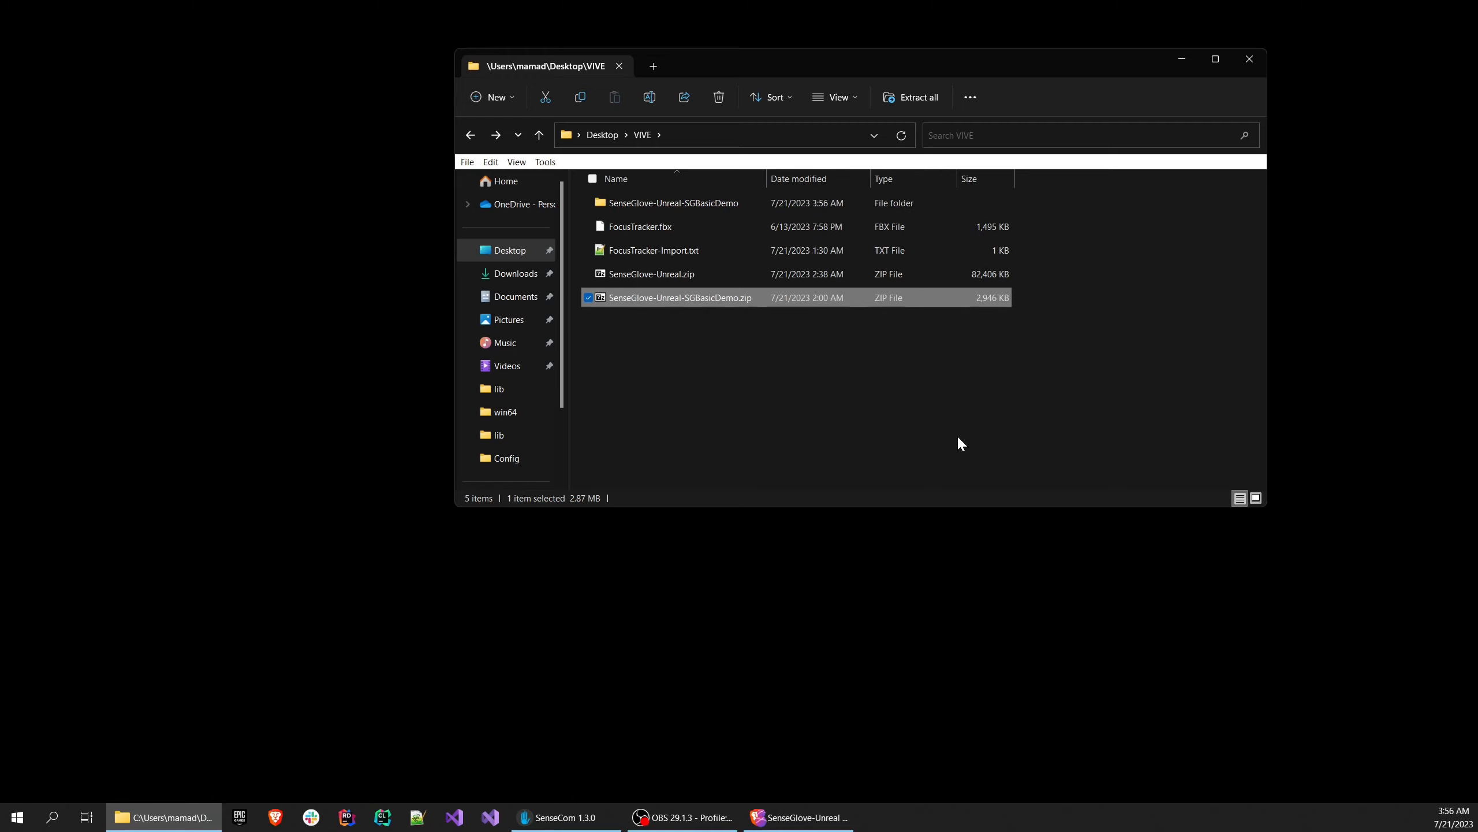
Rename the extracted project folder to SGBasicDemo
key(Up)
key(Up)
key(Up)
key(Up)
key(F2)
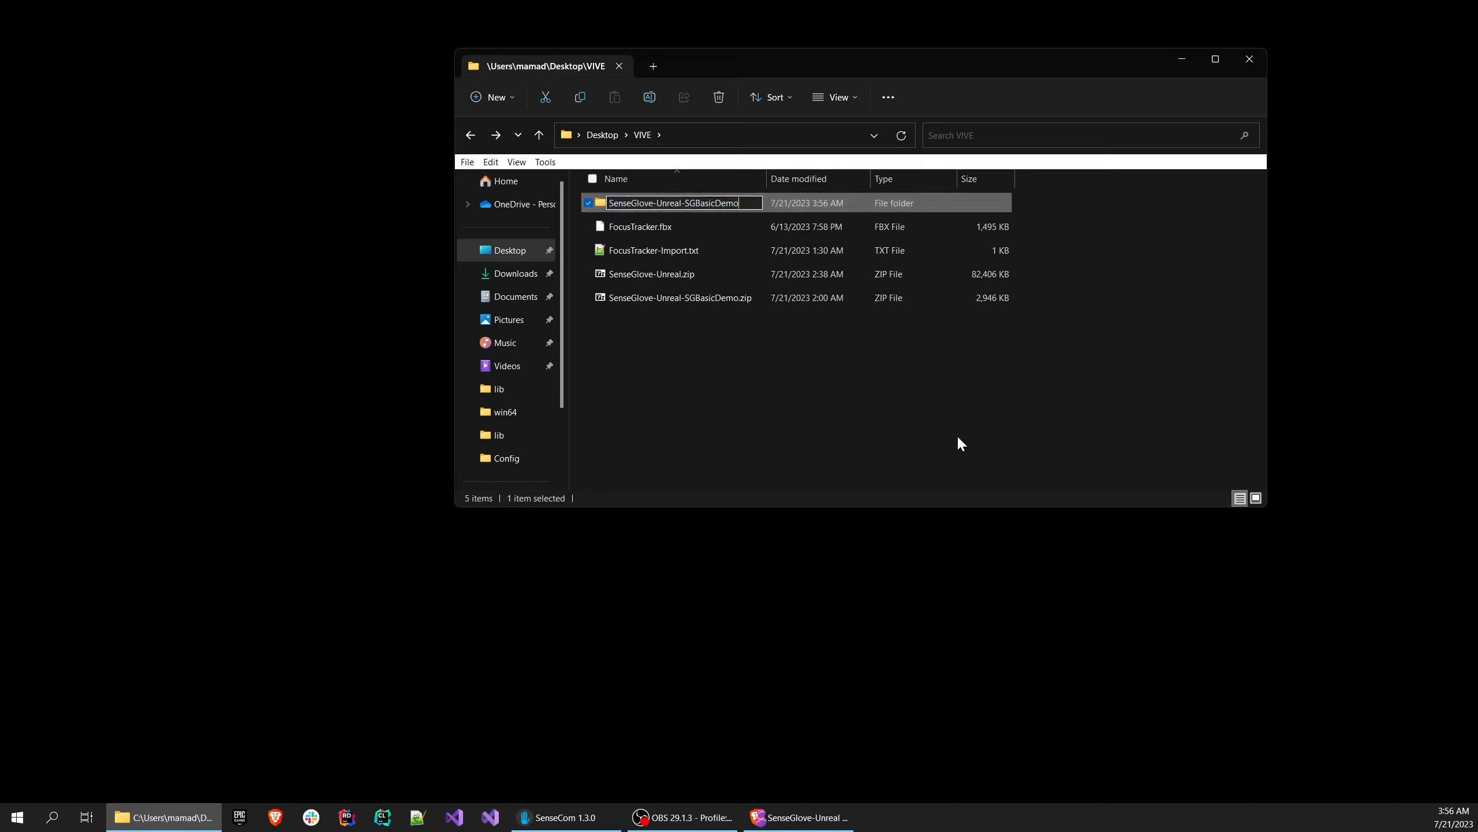
key(BackSpace)
key(BackSpace)
key(BackSpace)
key(BackSpace)
key(BackSpace)
key(BackSpace)
key(BackSpace)
key(BackSpace)
key(BackSpace)
key(BackSpace)
key(BackSpace)
key(BackSpace)
key(BackSpace)
key(BackSpace)
key(BackSpace)
key(BackSpace)
key(BackSpace)
key(BackSpace)
key(Return)
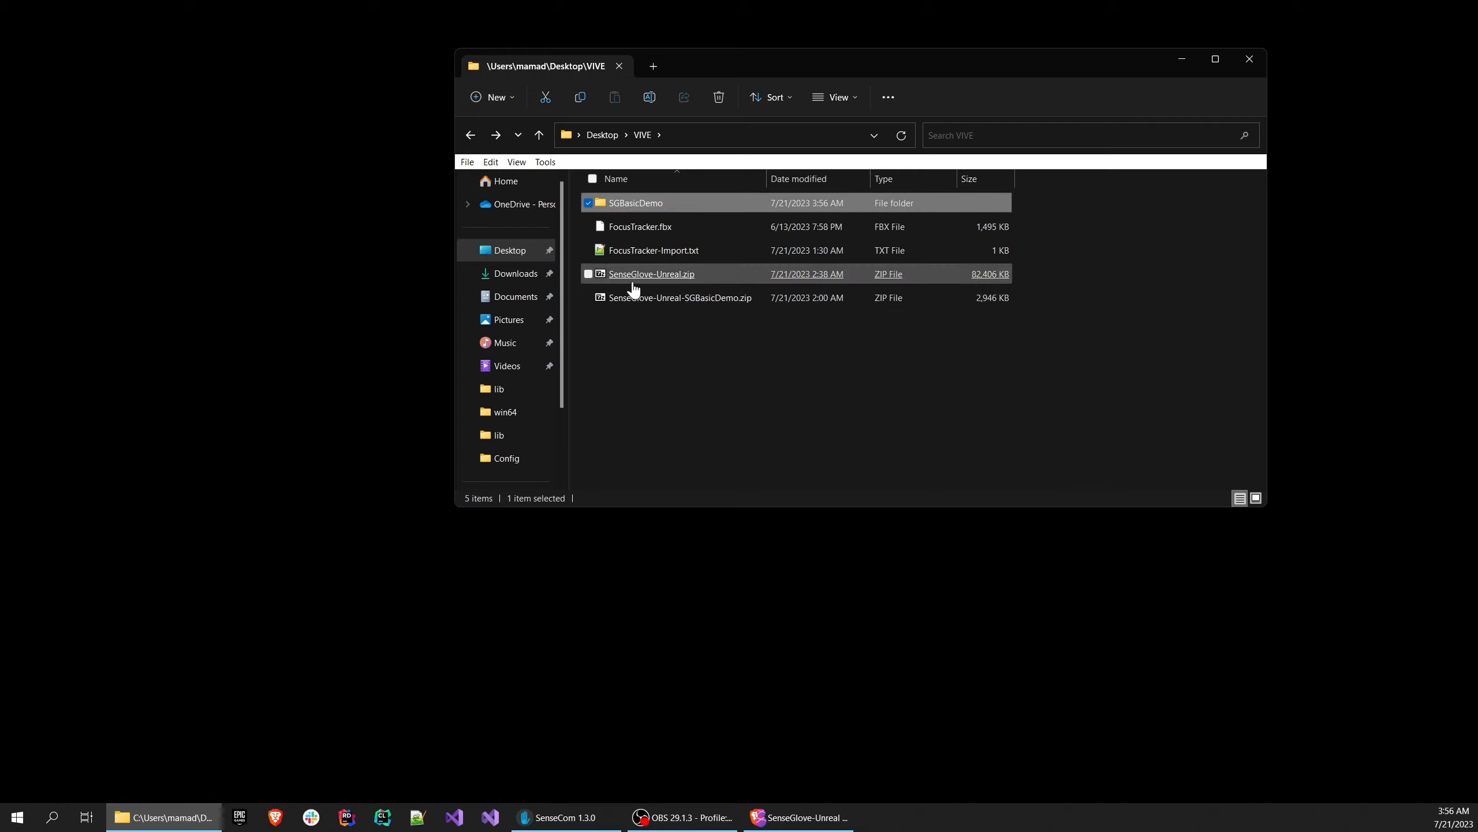
Permanently delete the SenseGlove placeholder file from the SGBasicDemo project's Plugins folder
double_click(630, 209)
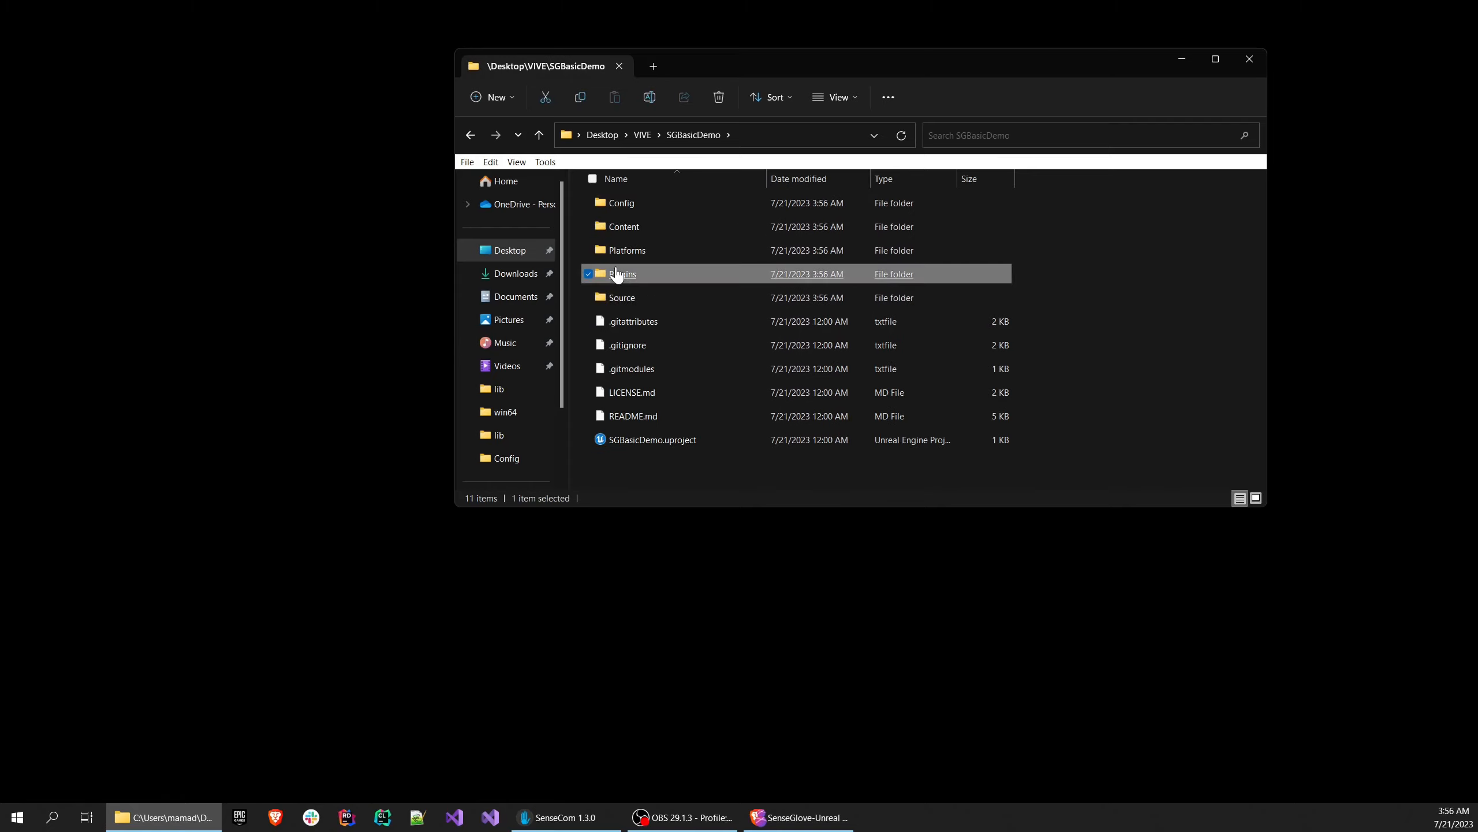
double_click(600, 275)
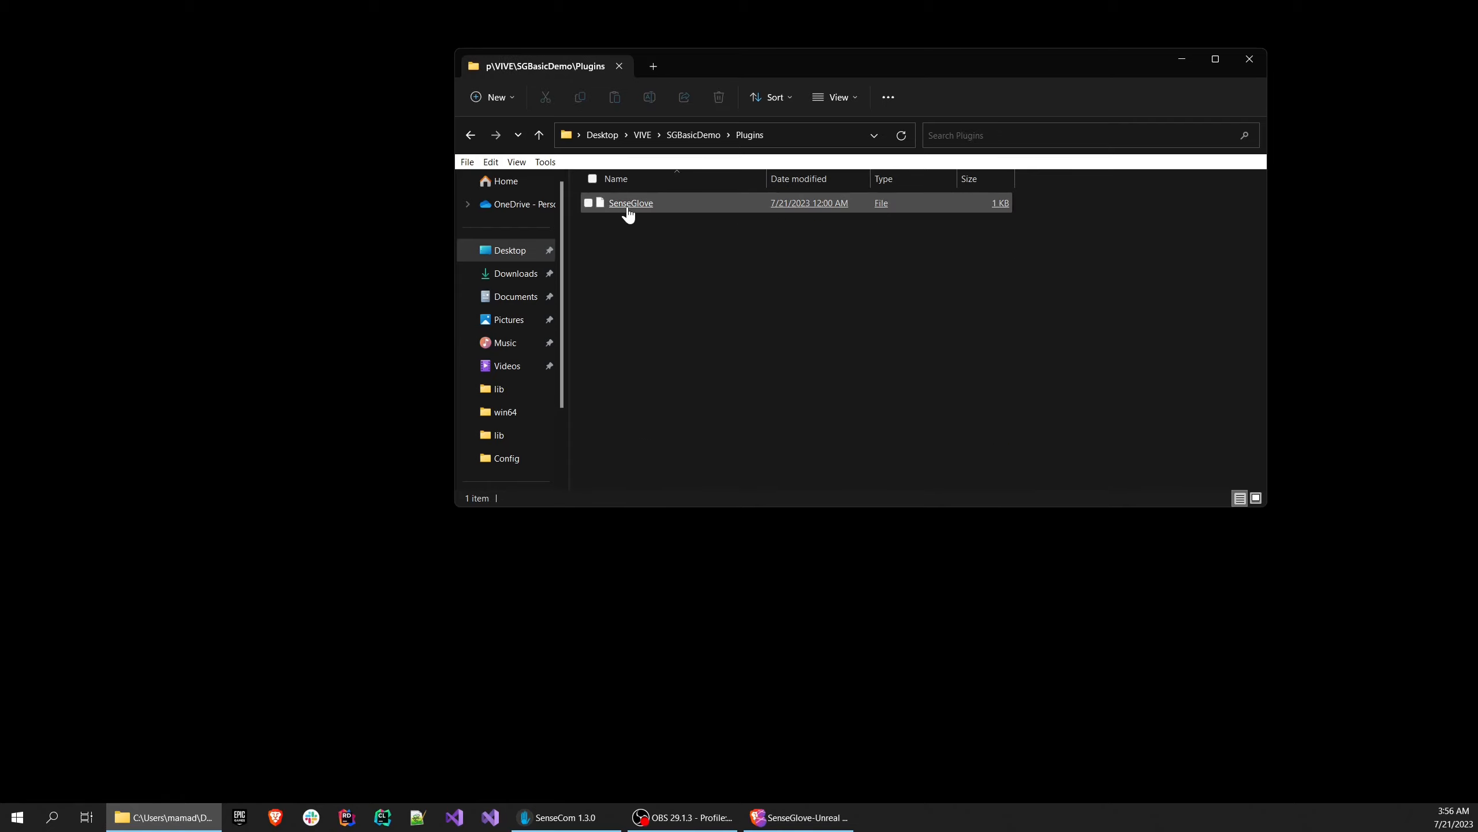
drag(650, 334, 594, 197)
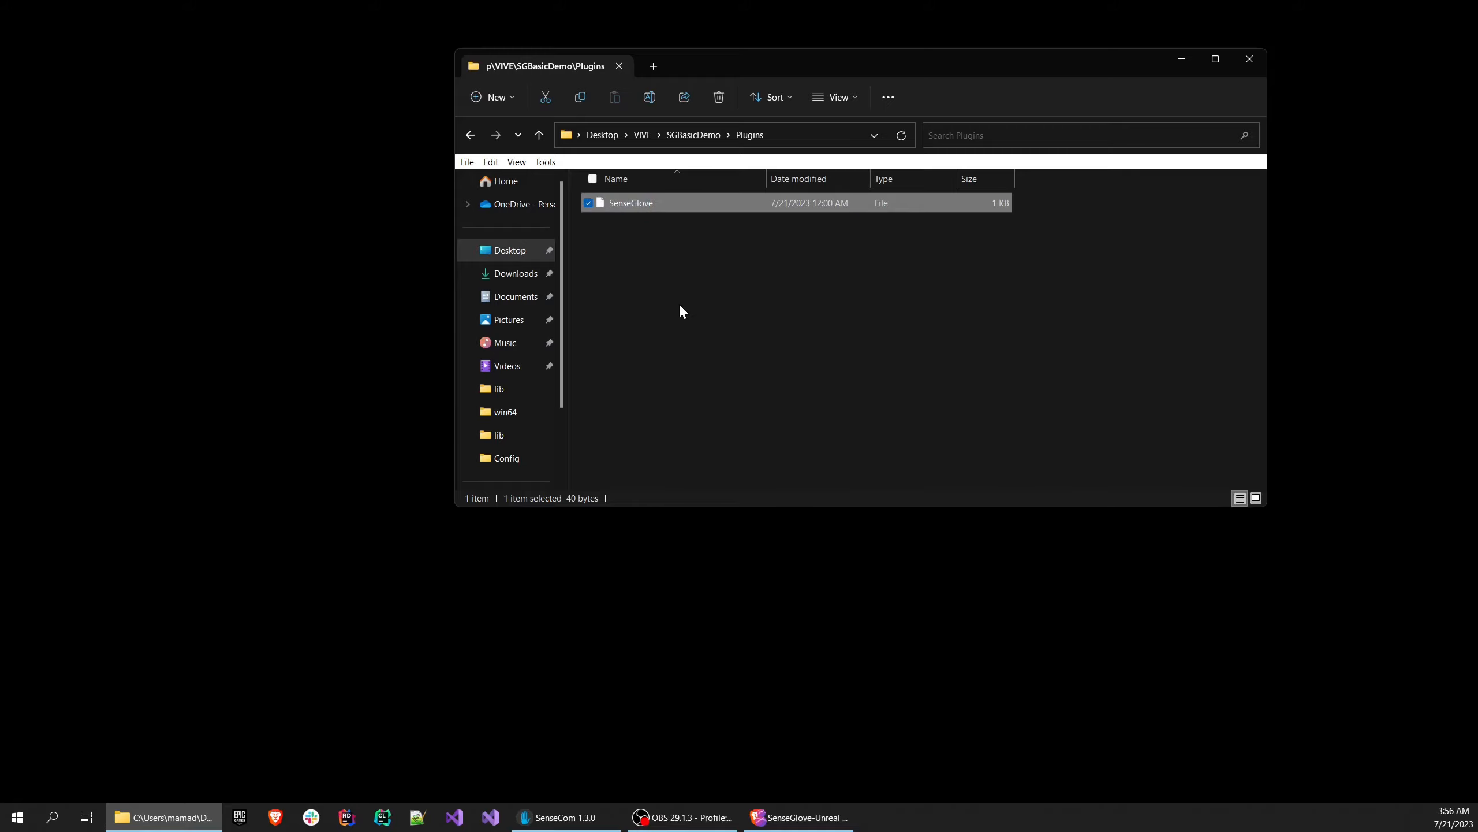
key(shift+Delete)
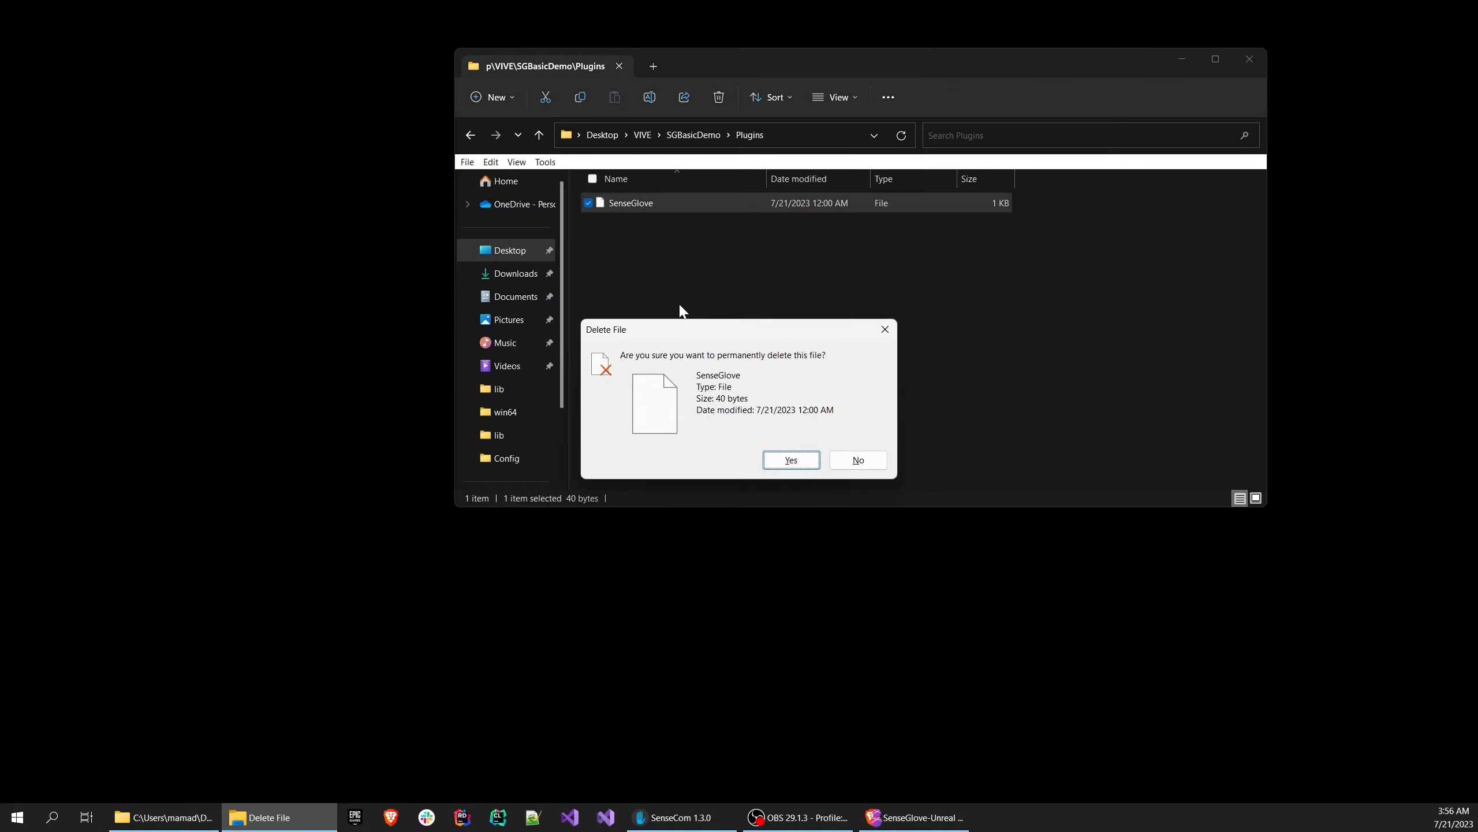
key(Return)
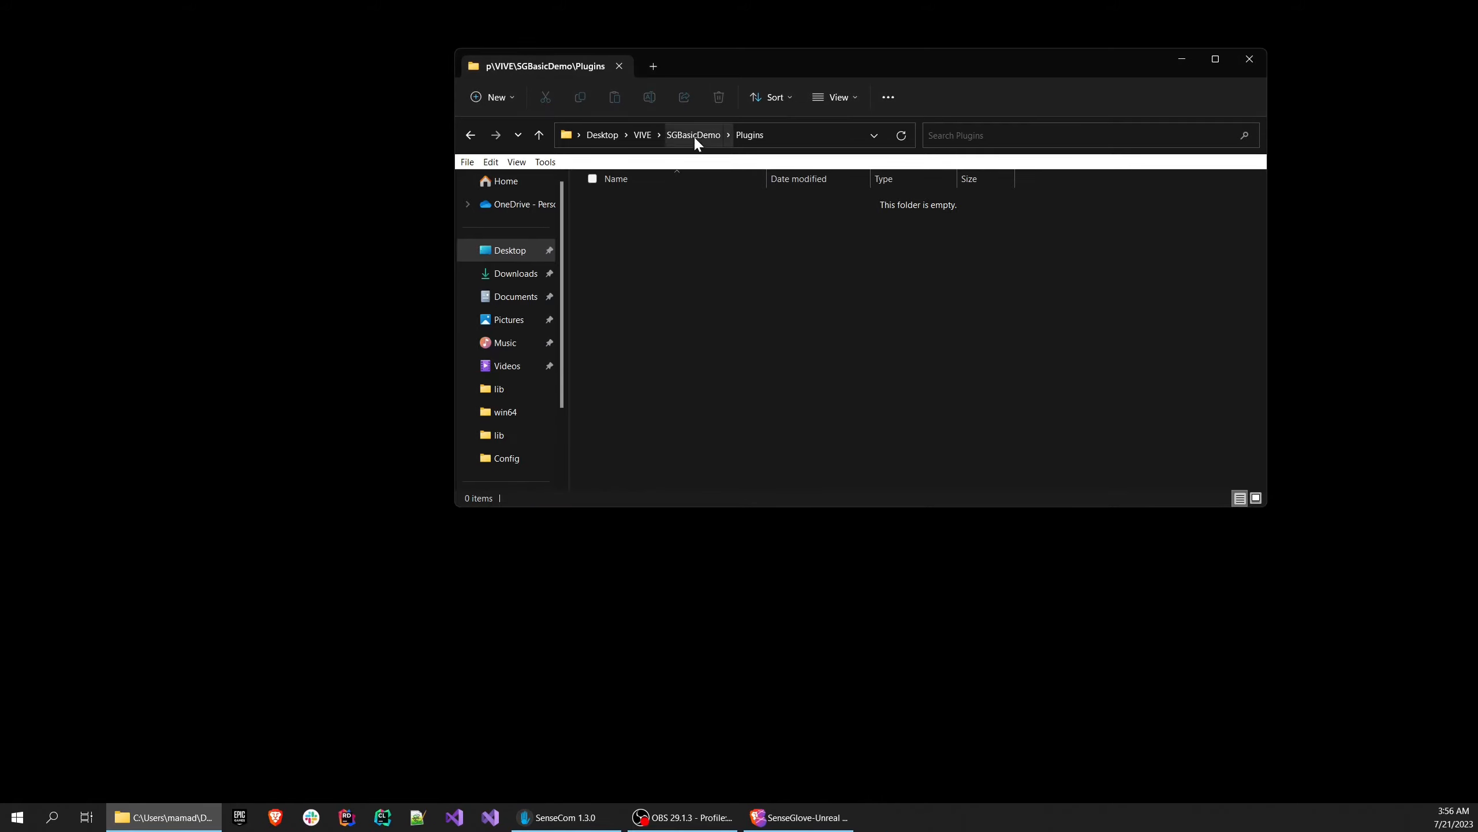
Return to the VIVE folder and show the 7-Zip extraction options for SenseGlove-Unreal.zip
click(675, 136)
click(659, 134)
click(642, 134)
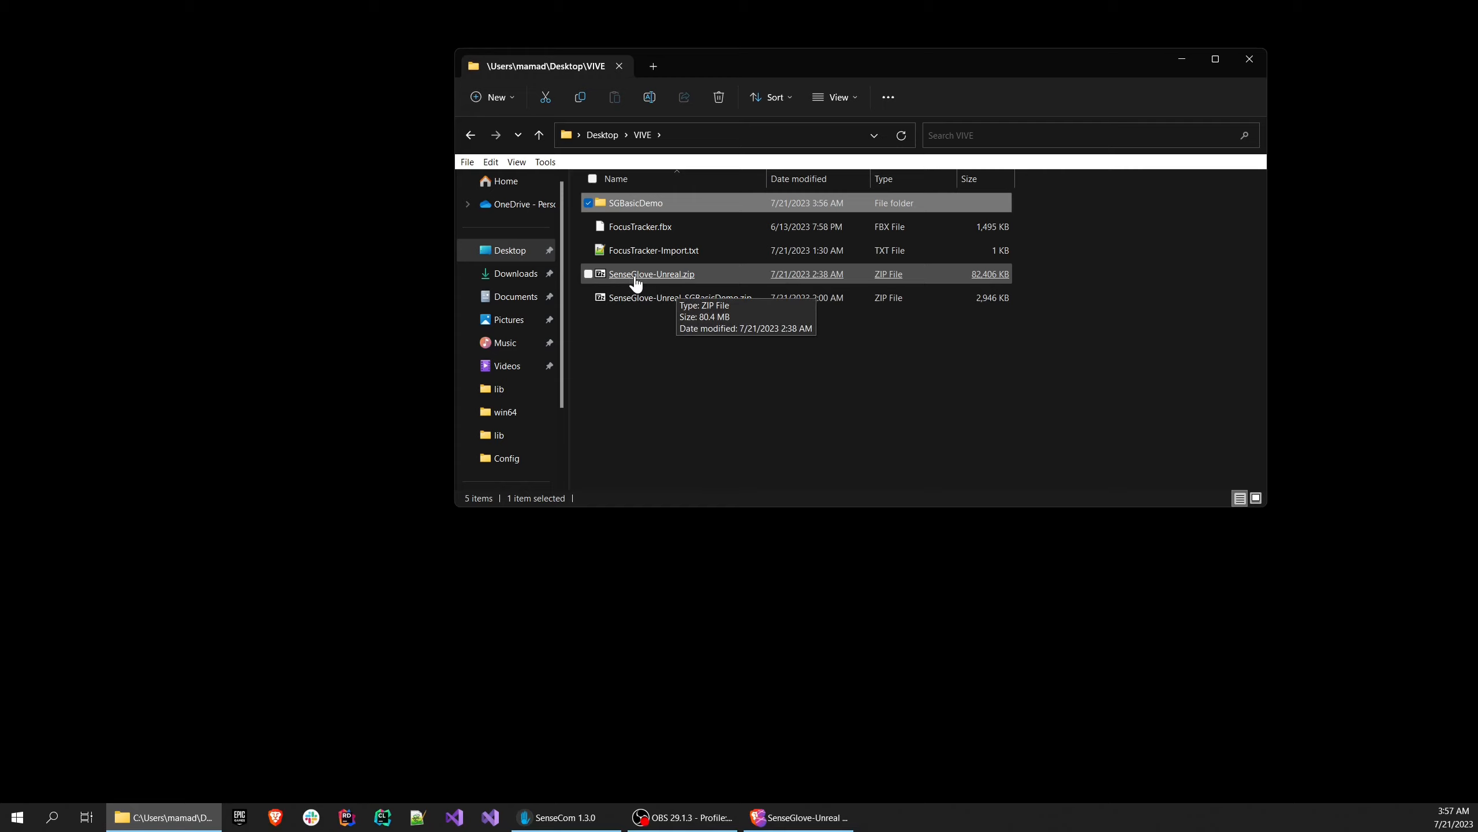
right_click(648, 274)
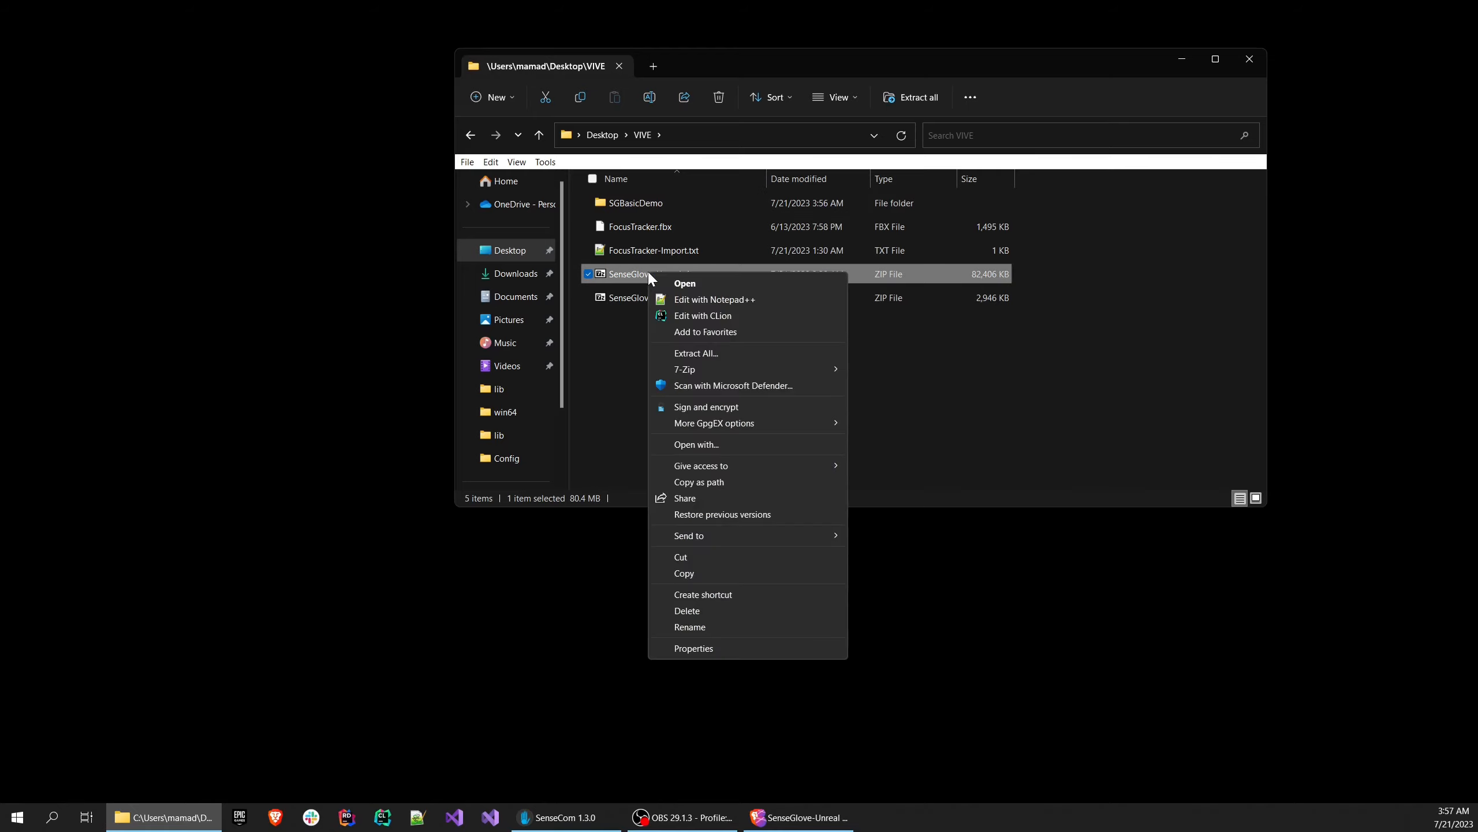
mouse_move(710, 373)
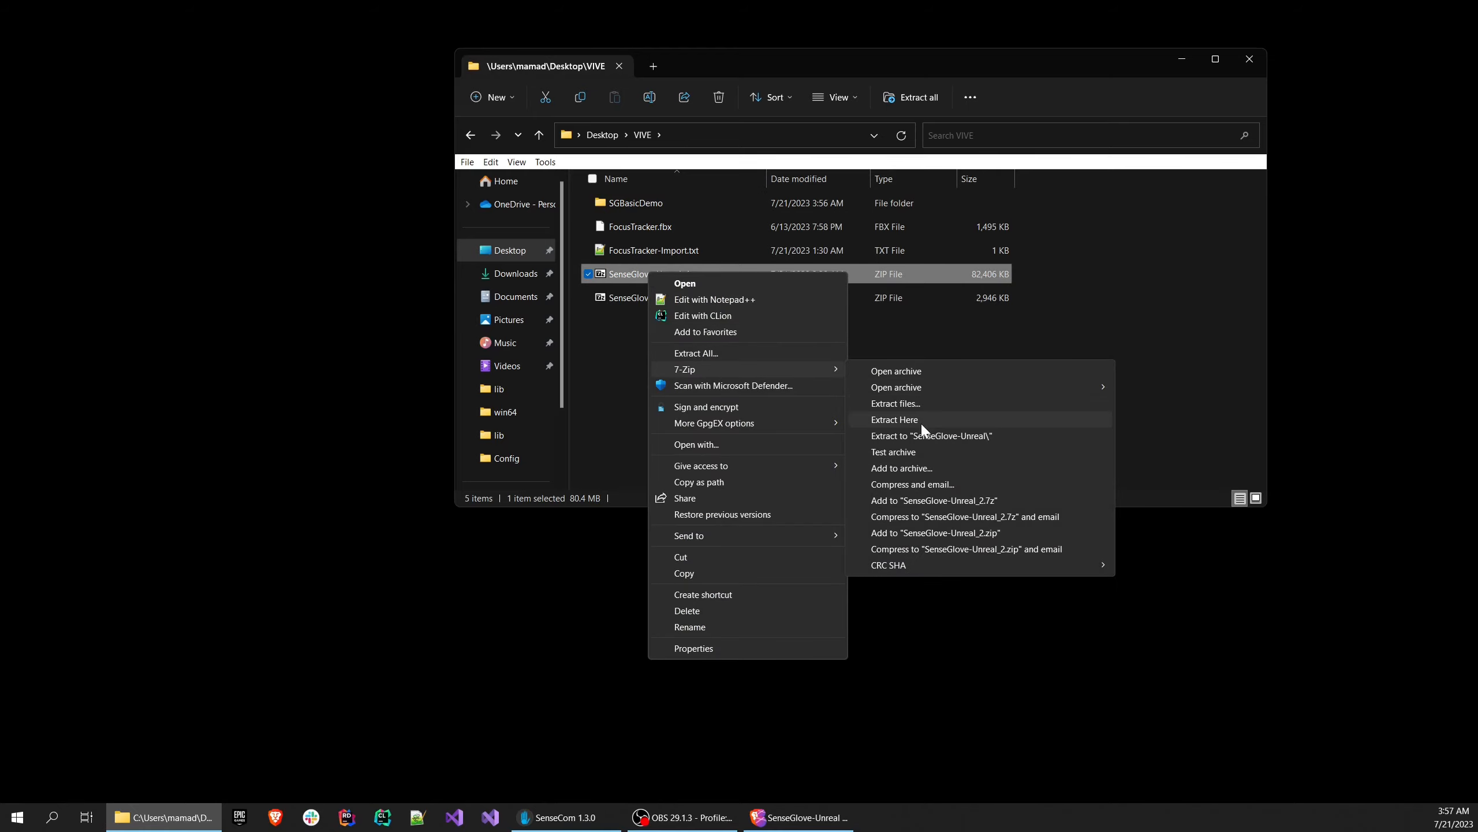
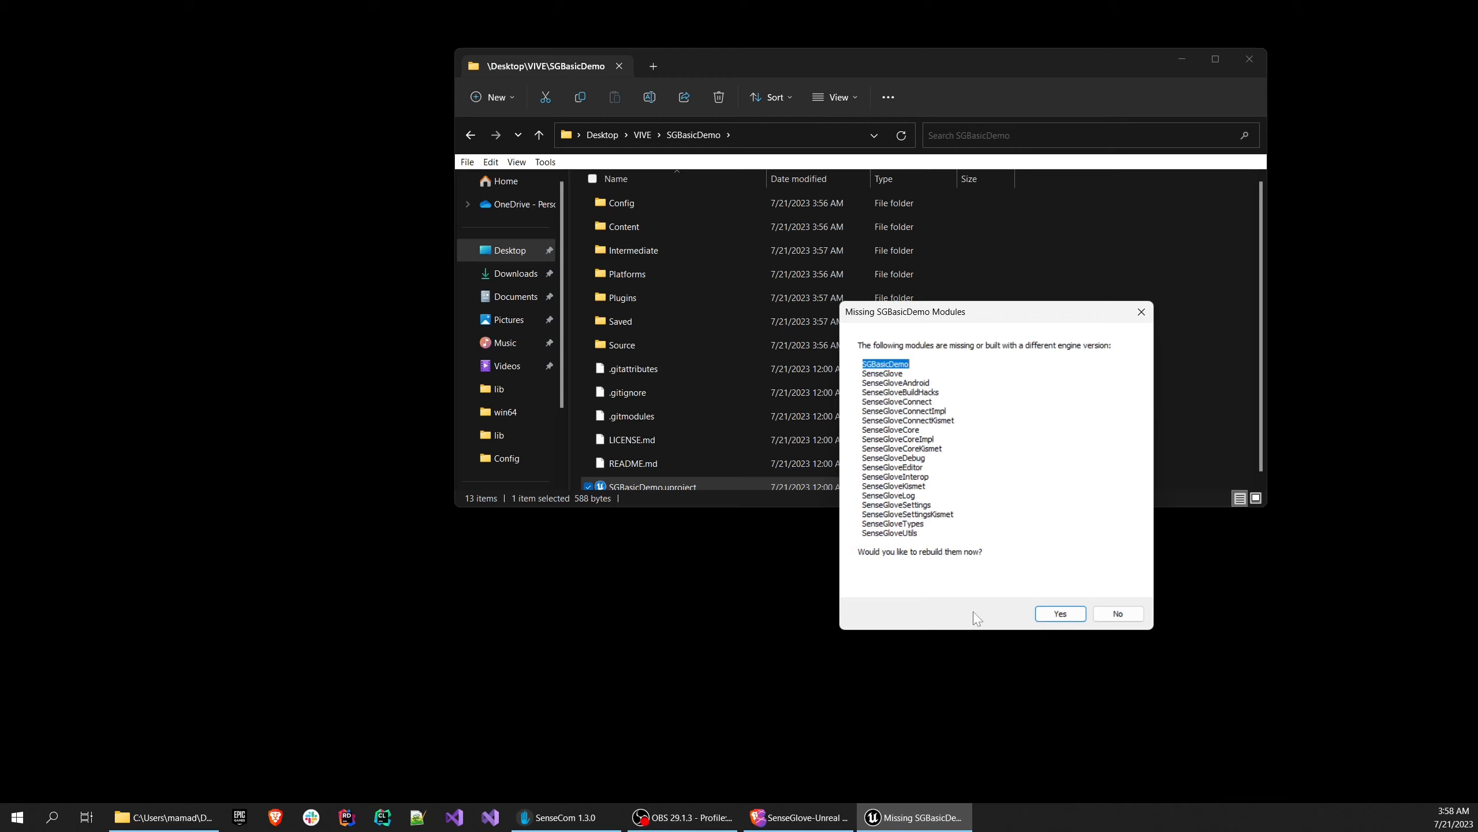
Agree to rebuild the missing SGBasicDemo and SenseGlove modules for the project
click(1060, 614)
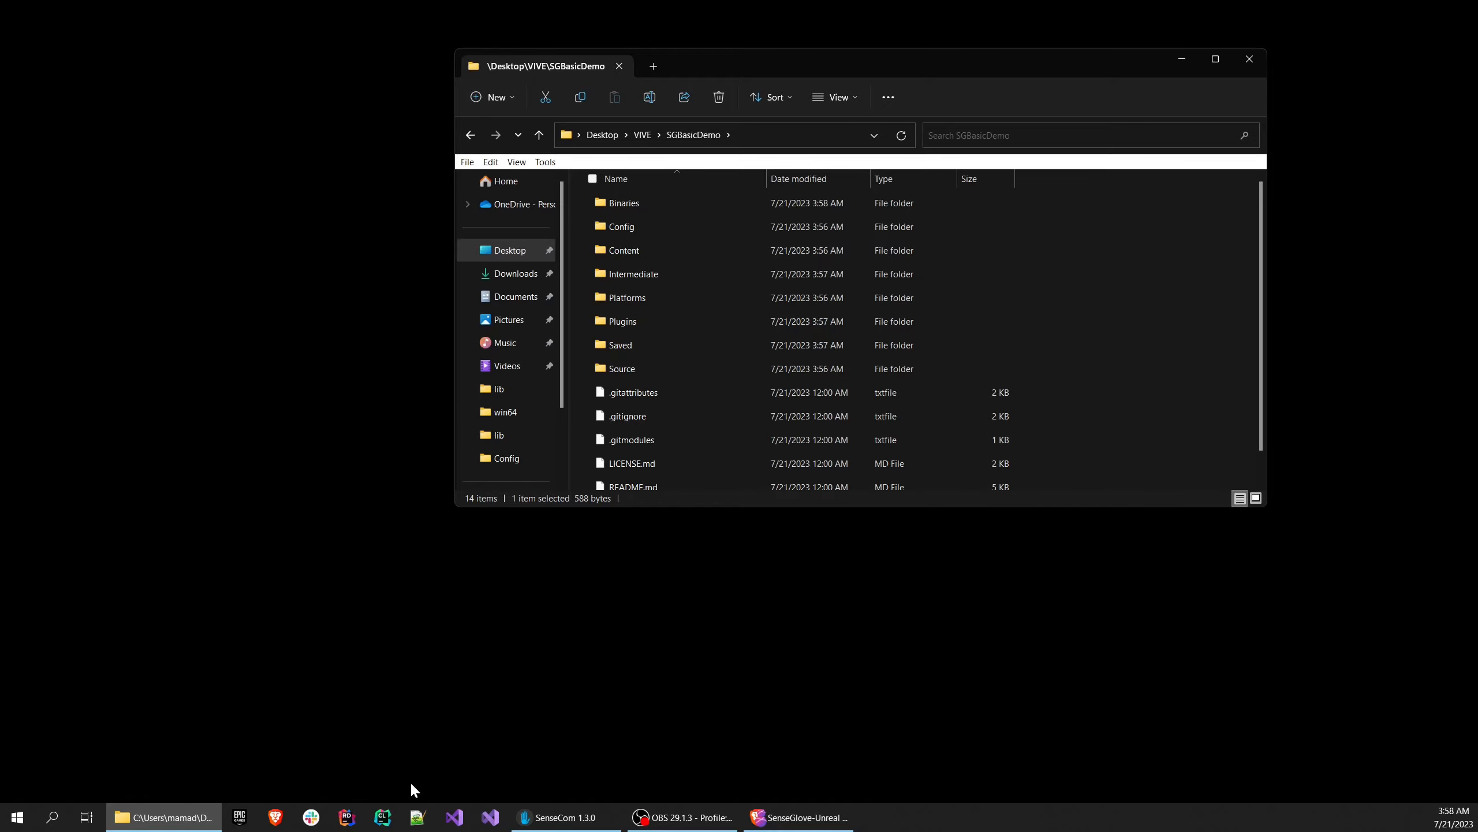
Switch to the browser and check the SenseGlove plugin's current version in the technical details of its marketplace page
click(785, 814)
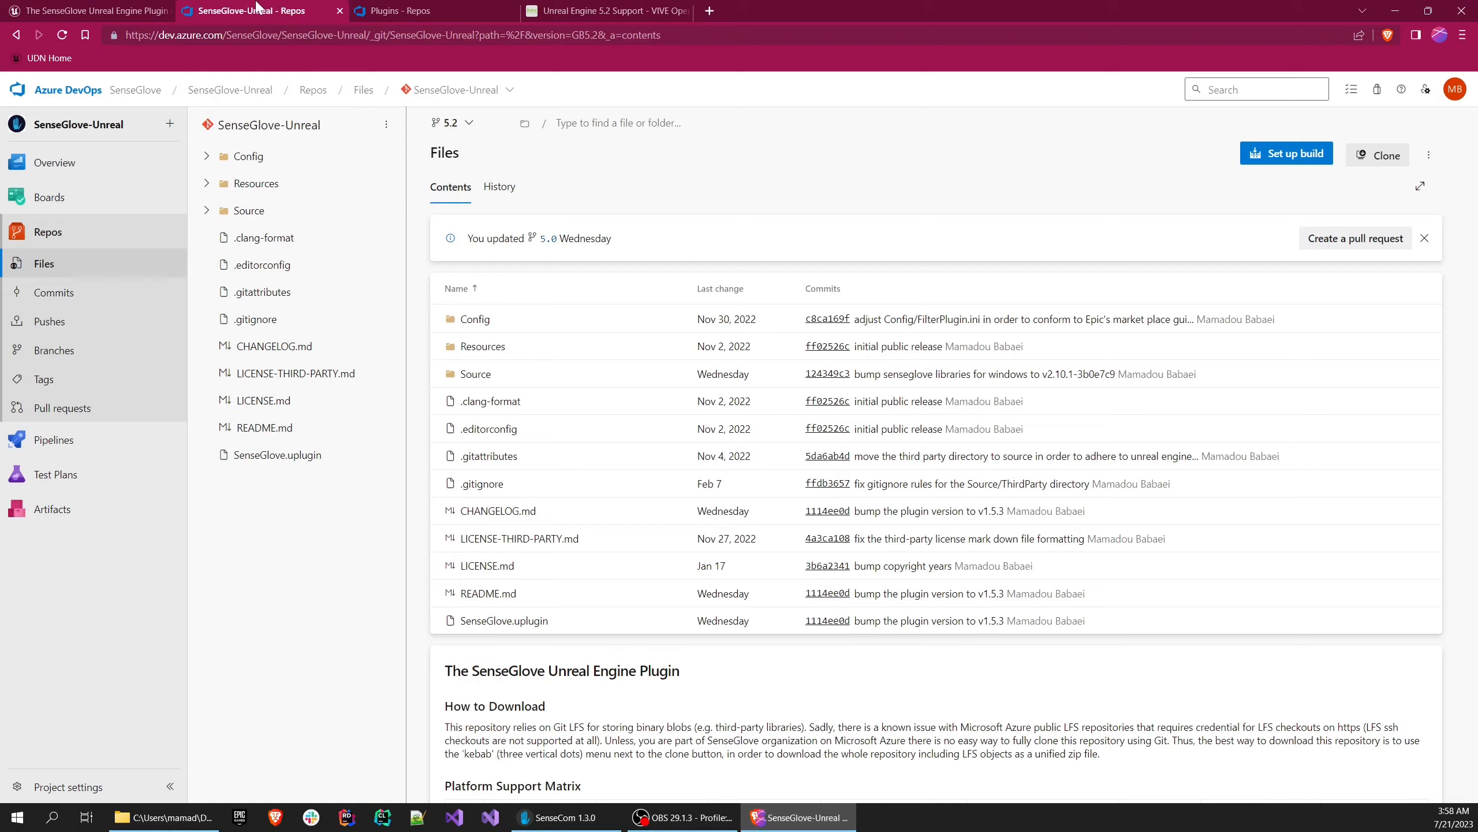
key(ctrl+shift+Tab)
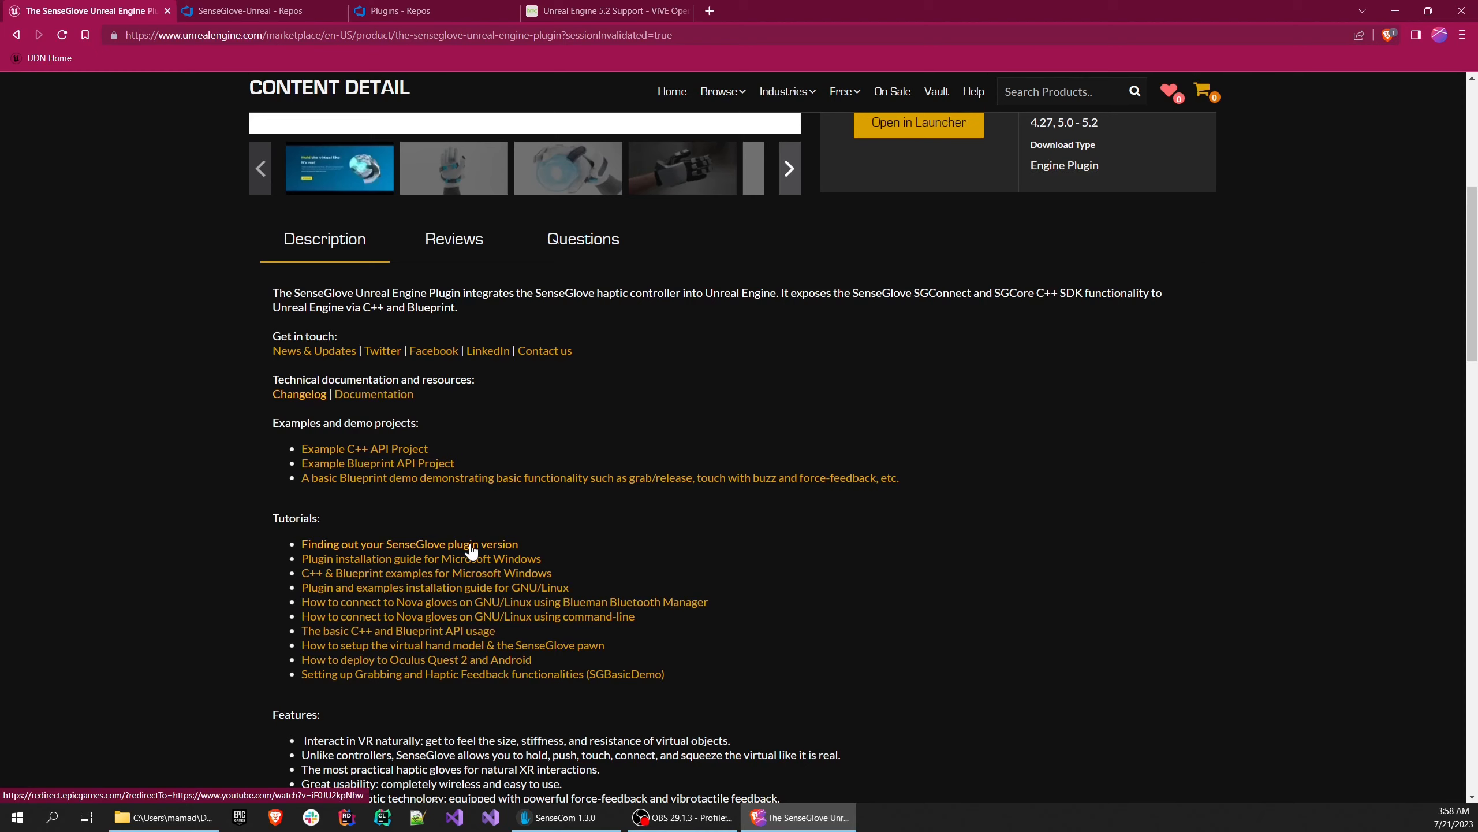
scroll(695, 580, down, 4)
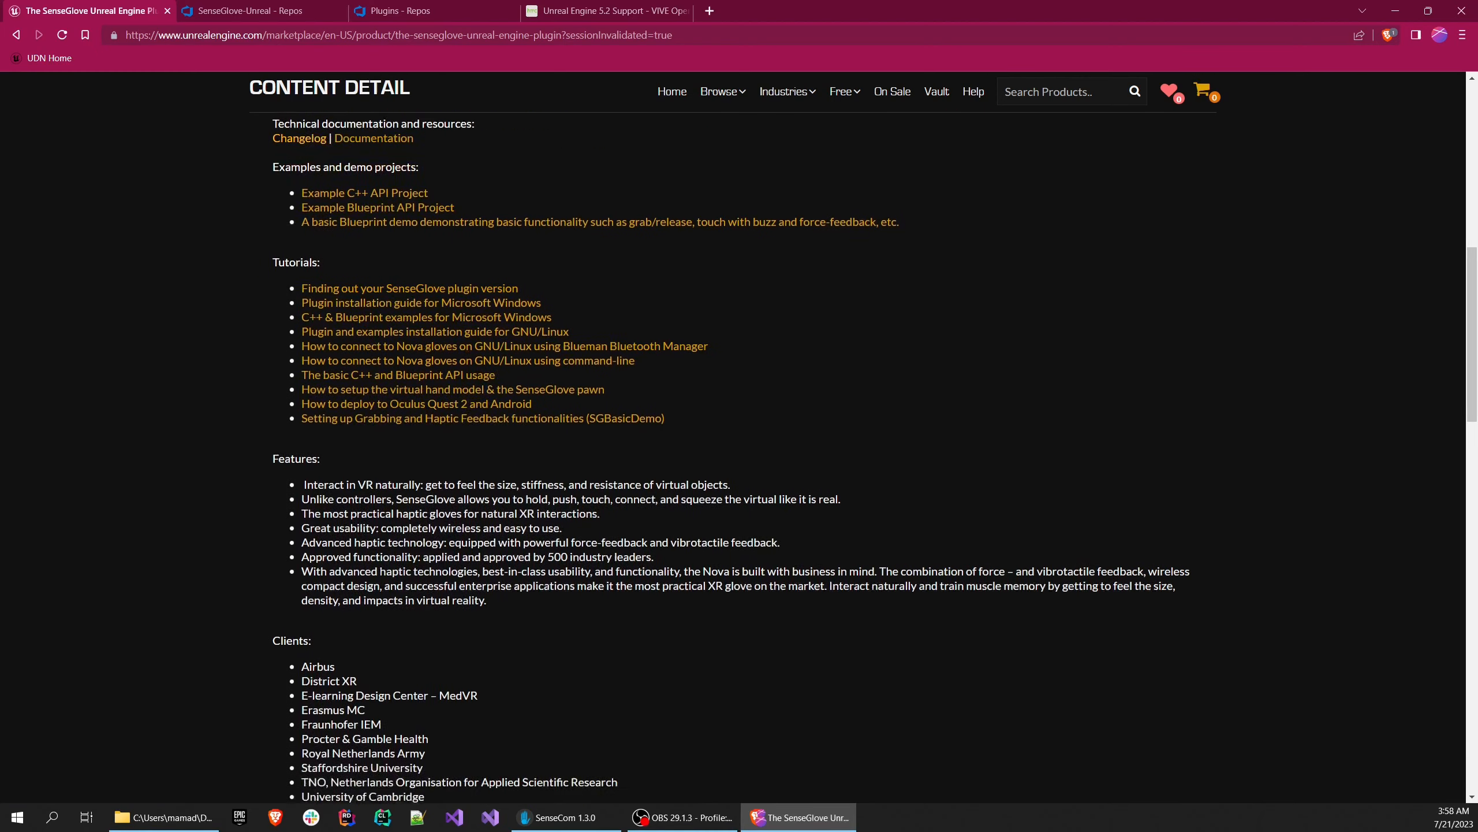
scroll(695, 580, down, 18)
scroll(696, 588, up, 6)
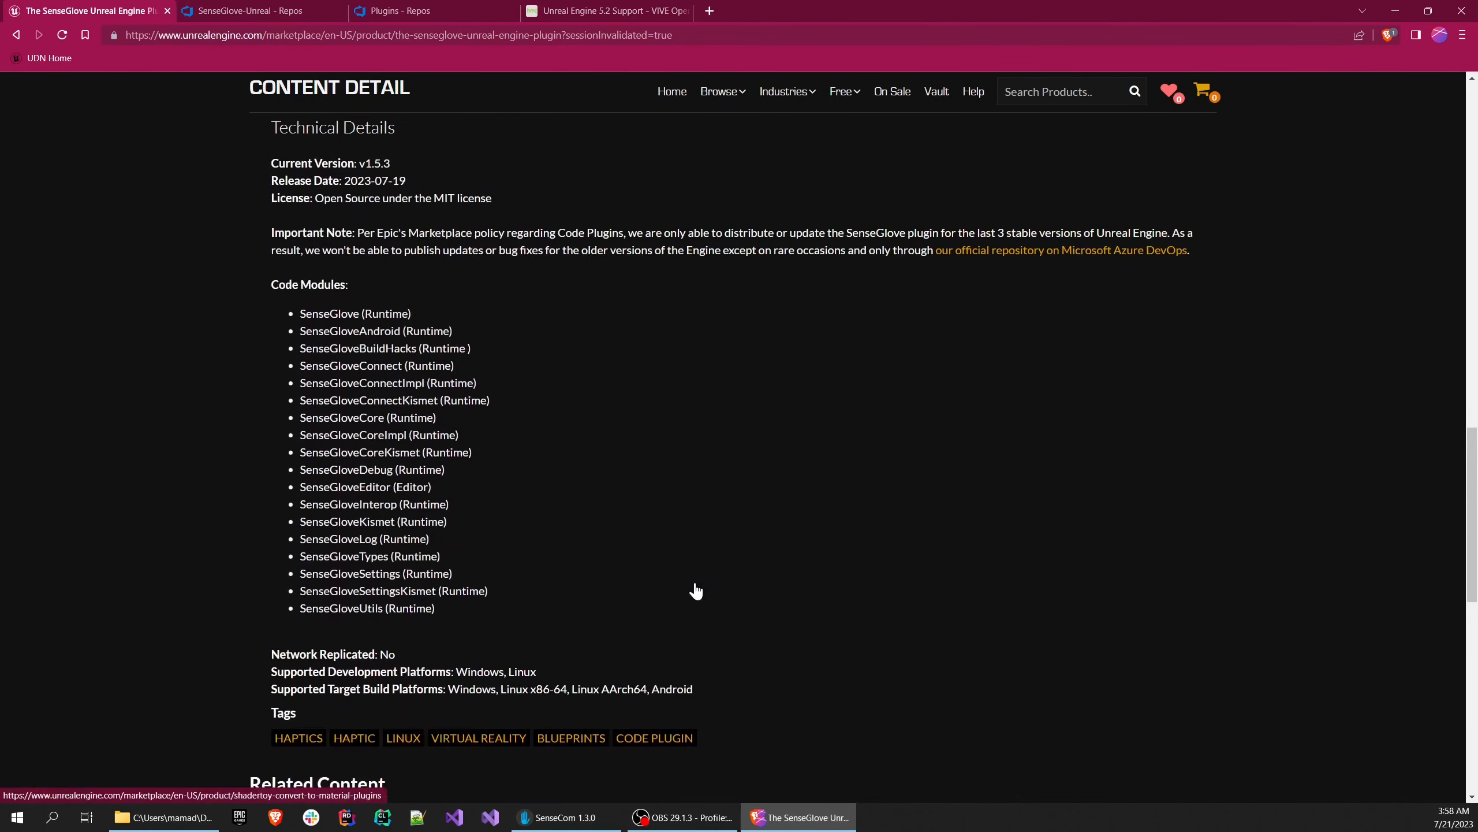
scroll(695, 592, up, 6)
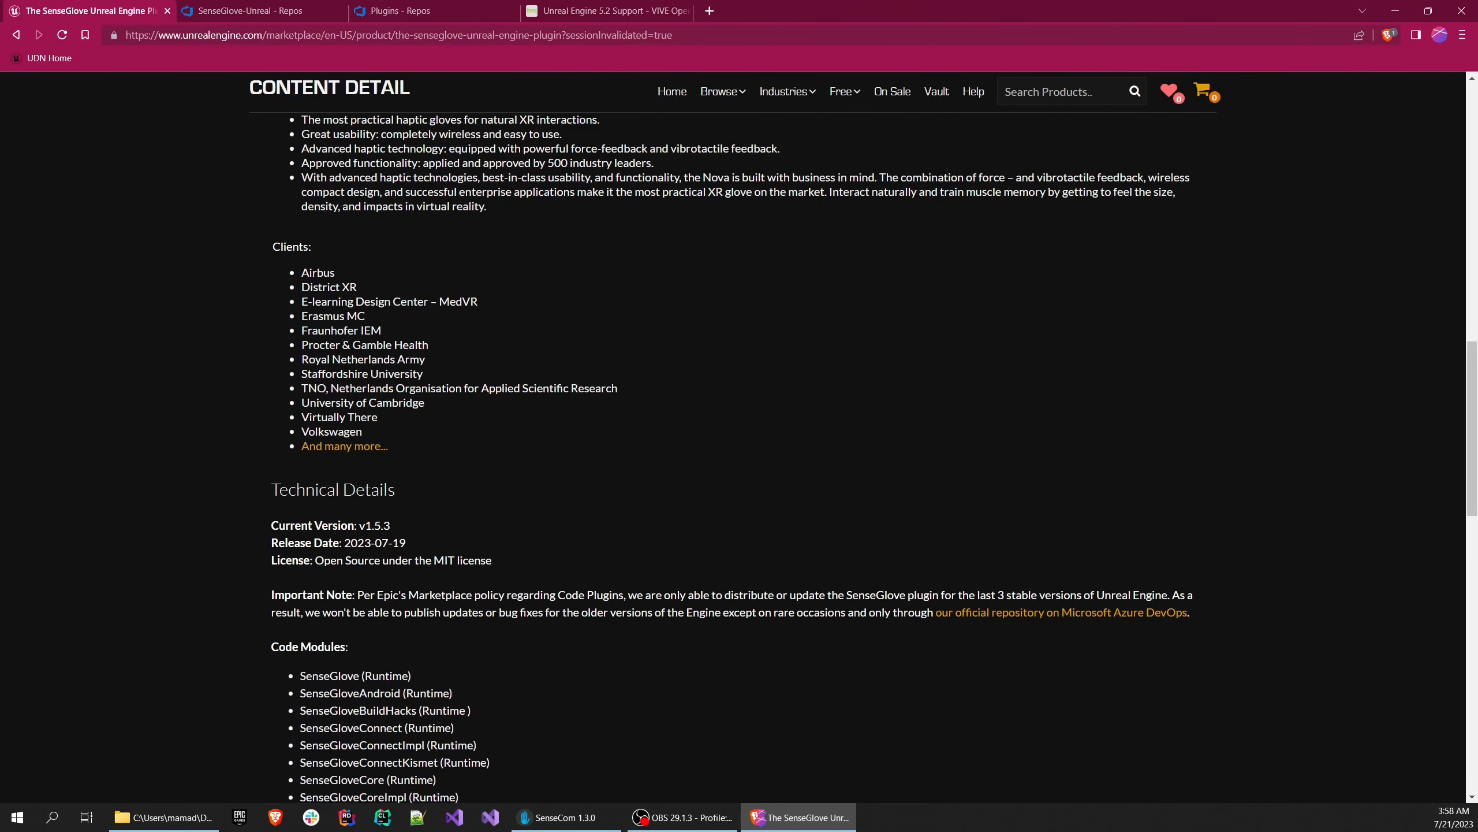
drag(357, 525, 390, 525)
click(392, 526)
drag(358, 525, 391, 526)
scroll(426, 583, up, 8)
scroll(739, 437, up, 9)
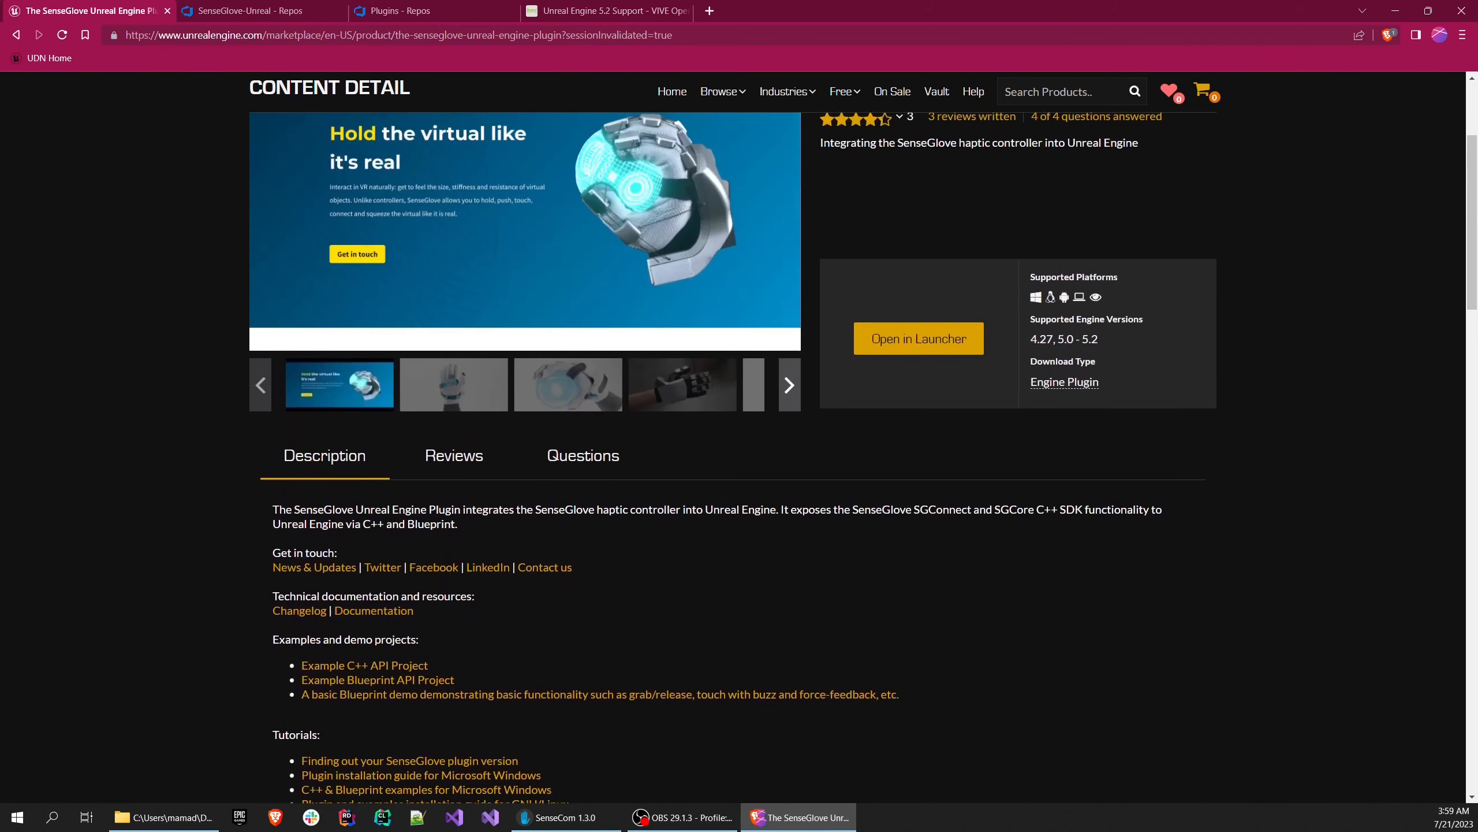
click(1391, 9)
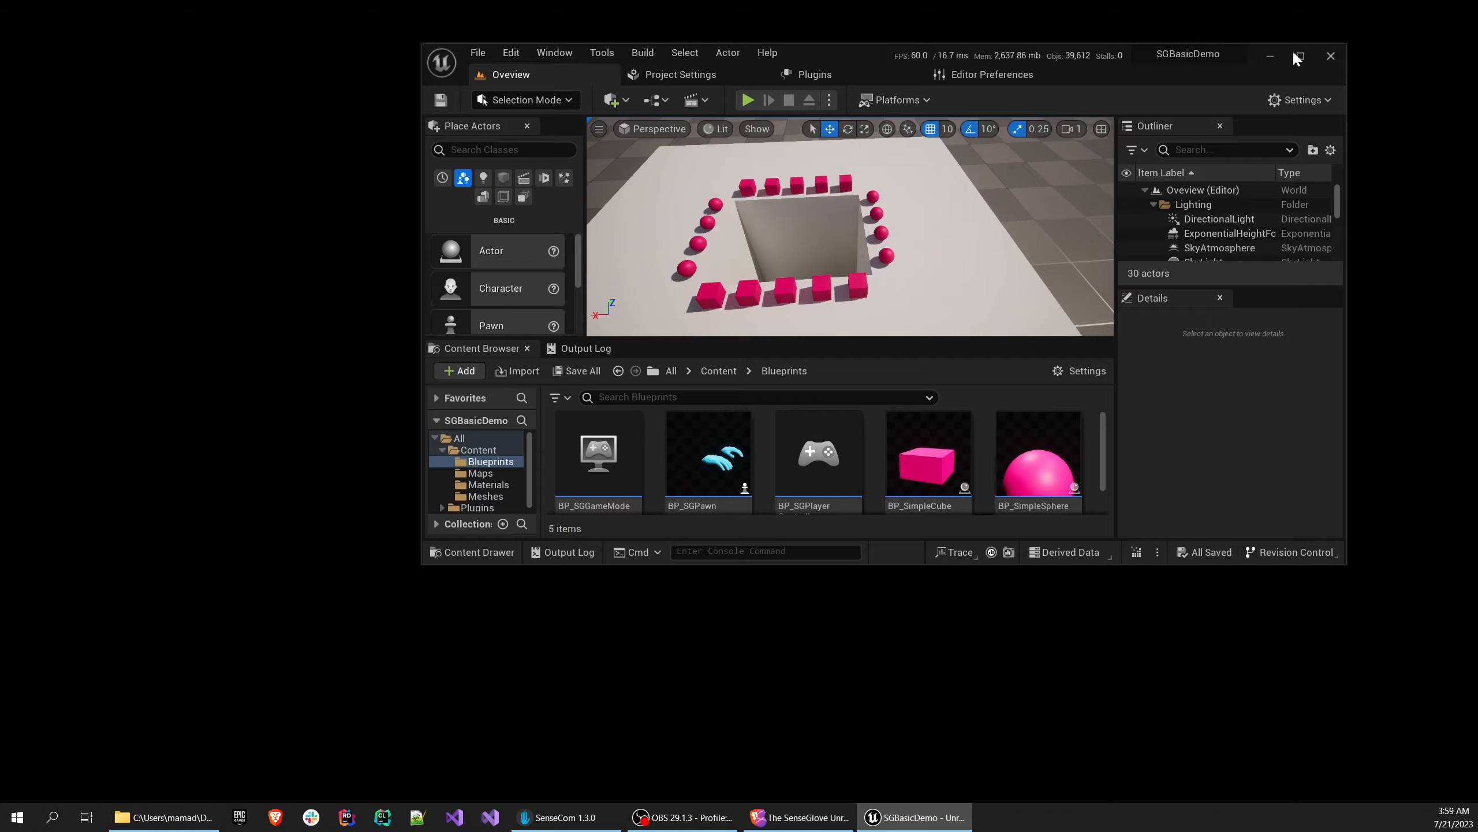
Maximize the SGBasicDemo Unreal Editor window and search its plugin list for "Sense" to check the SenseGlove version
click(1299, 56)
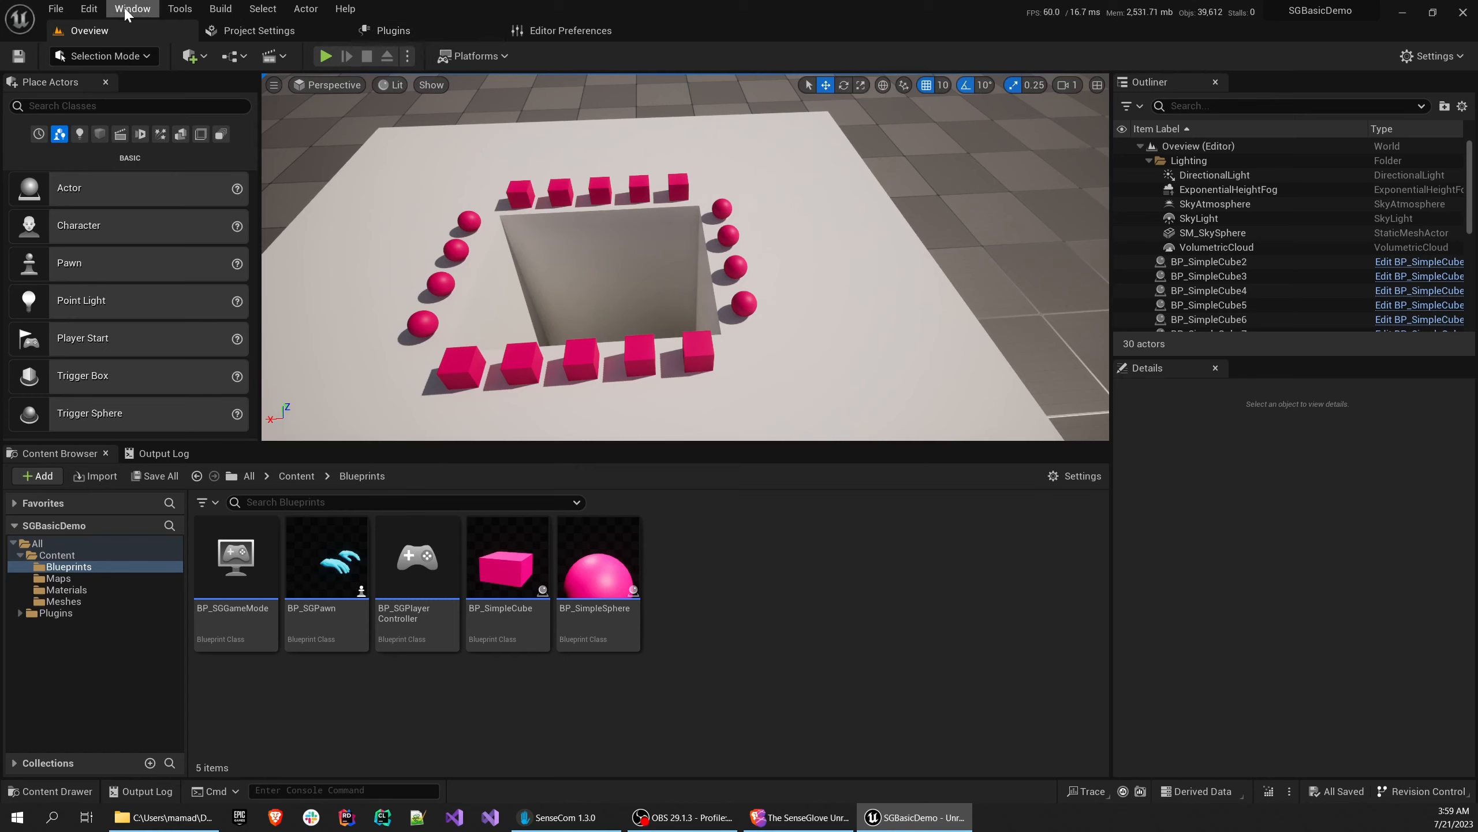
click(89, 9)
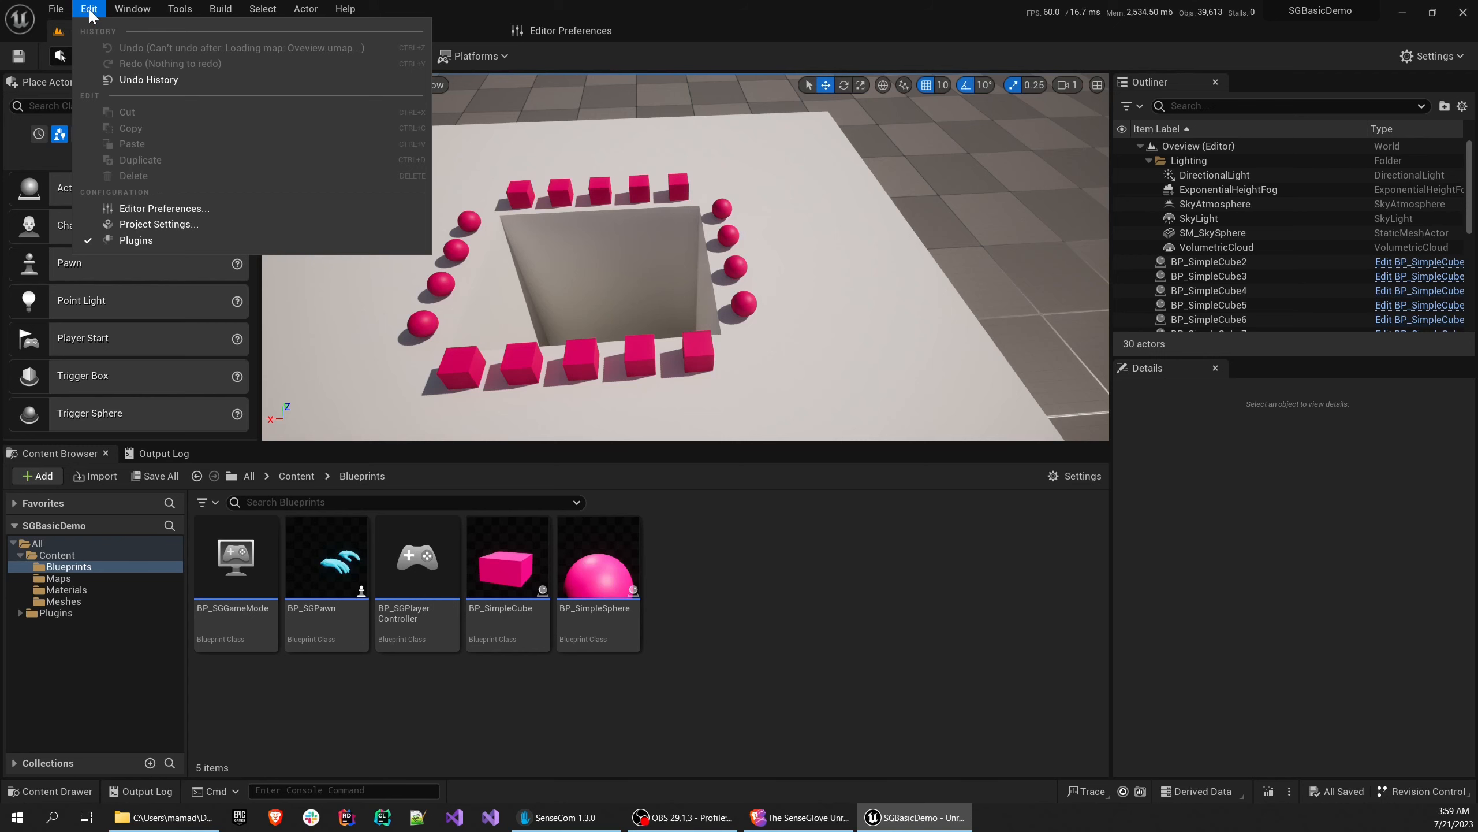
click(124, 240)
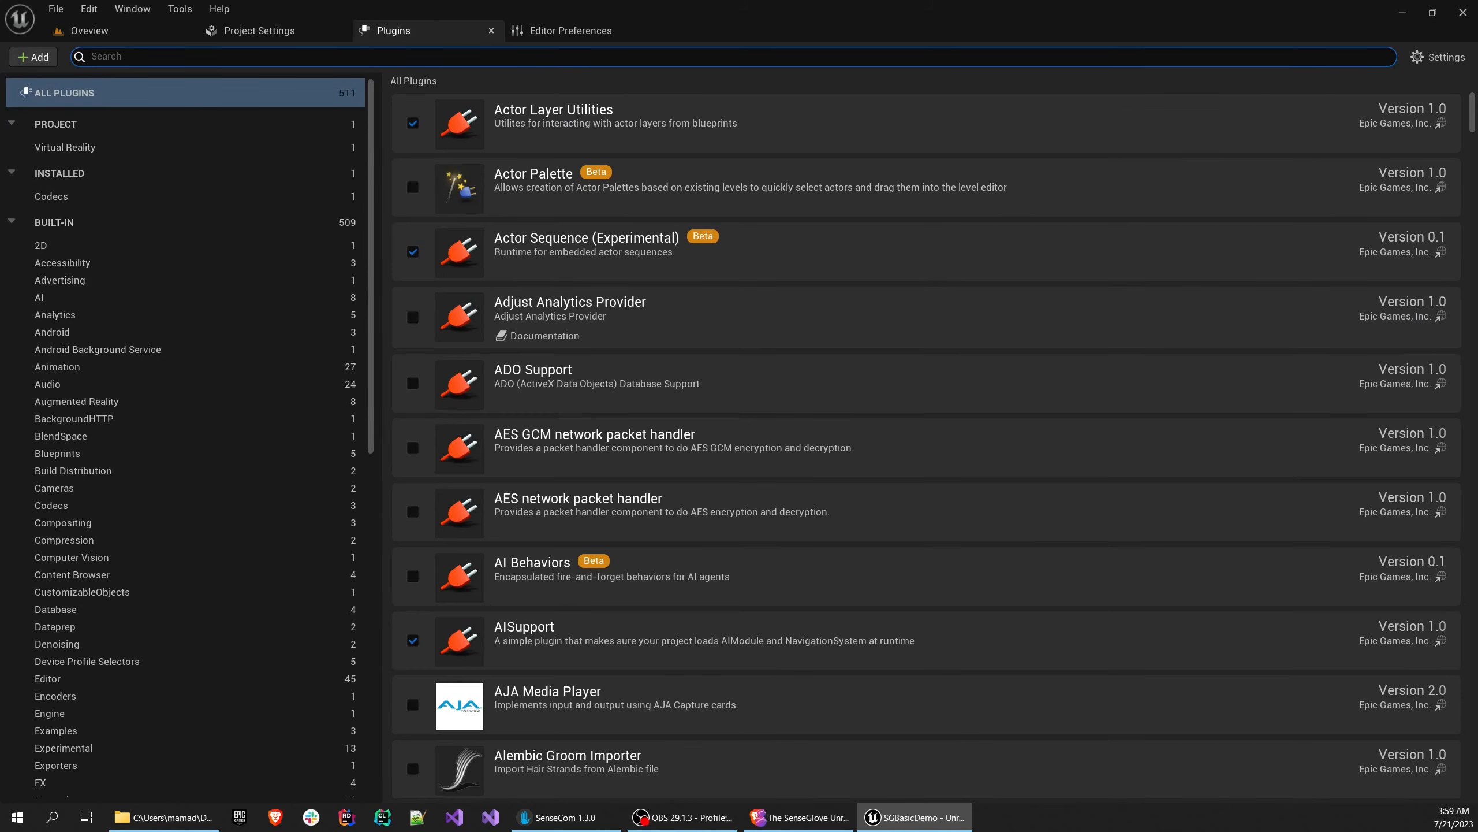
text(Sense)
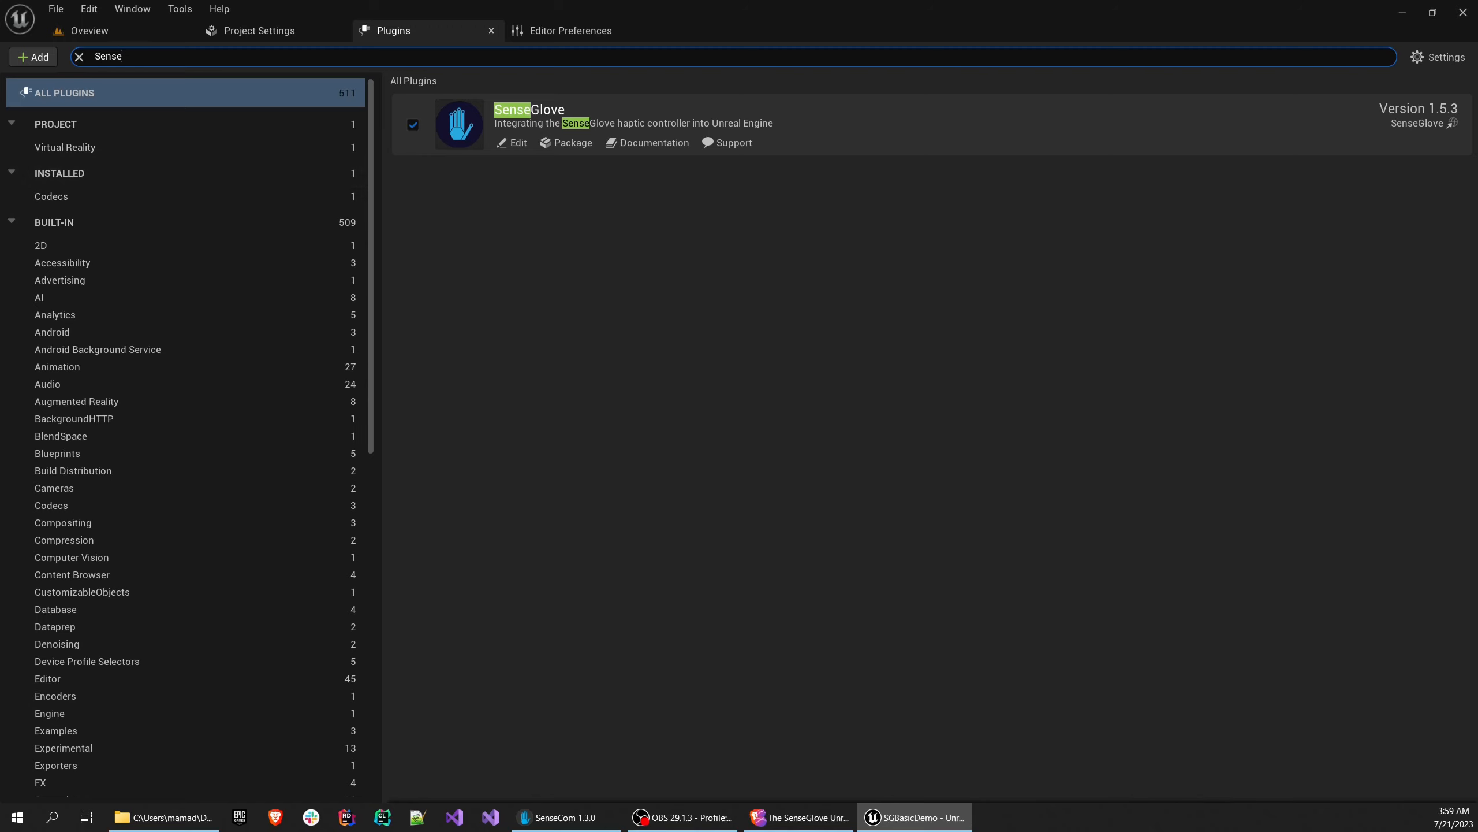
Search the plugin list for "OpenXR", enable the beta OpenXRViveTracker plugin and restart the editor
key(ctrl+a)
key(BackSpace)
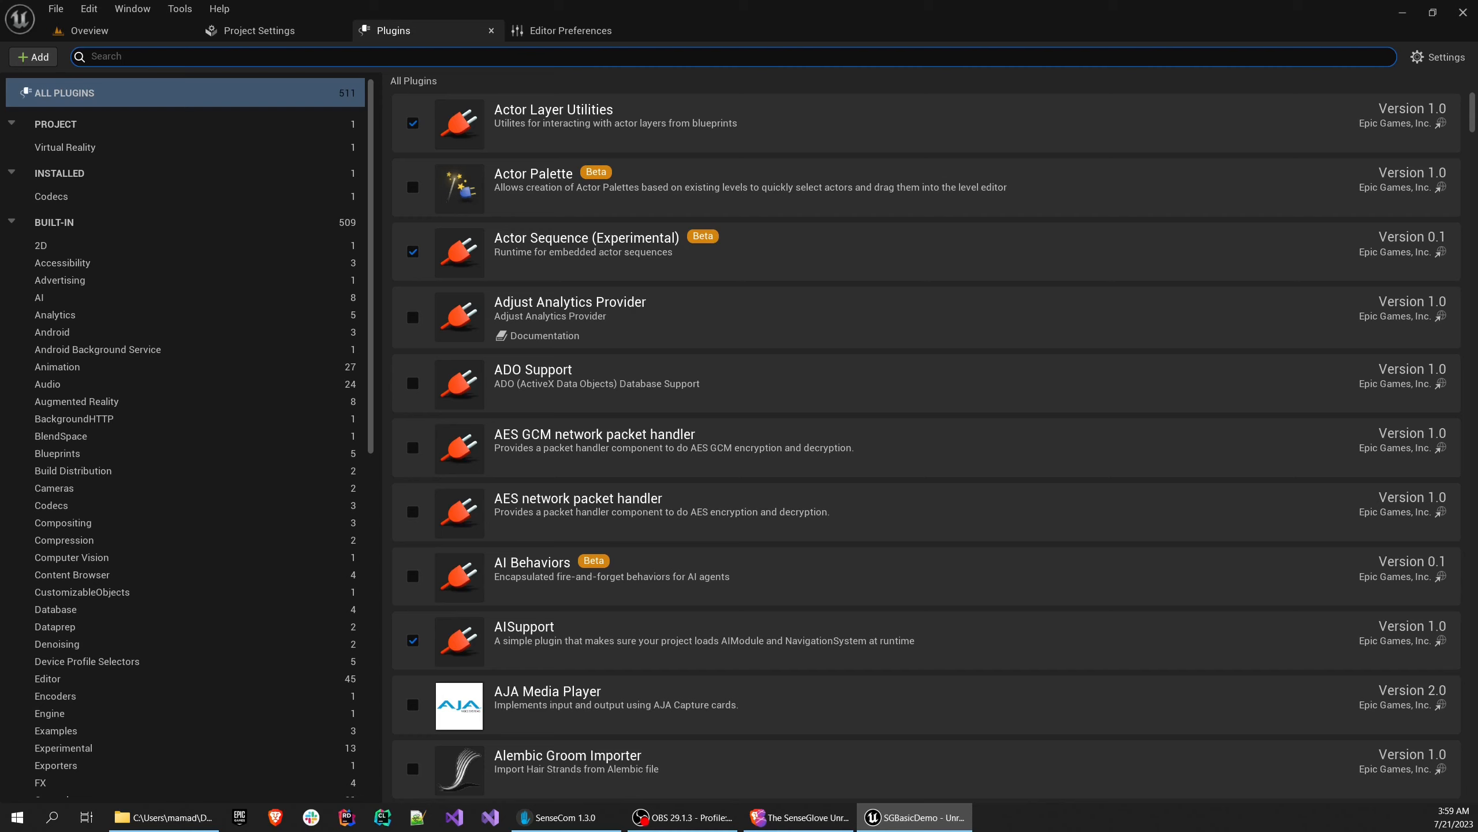
text(OpenXR)
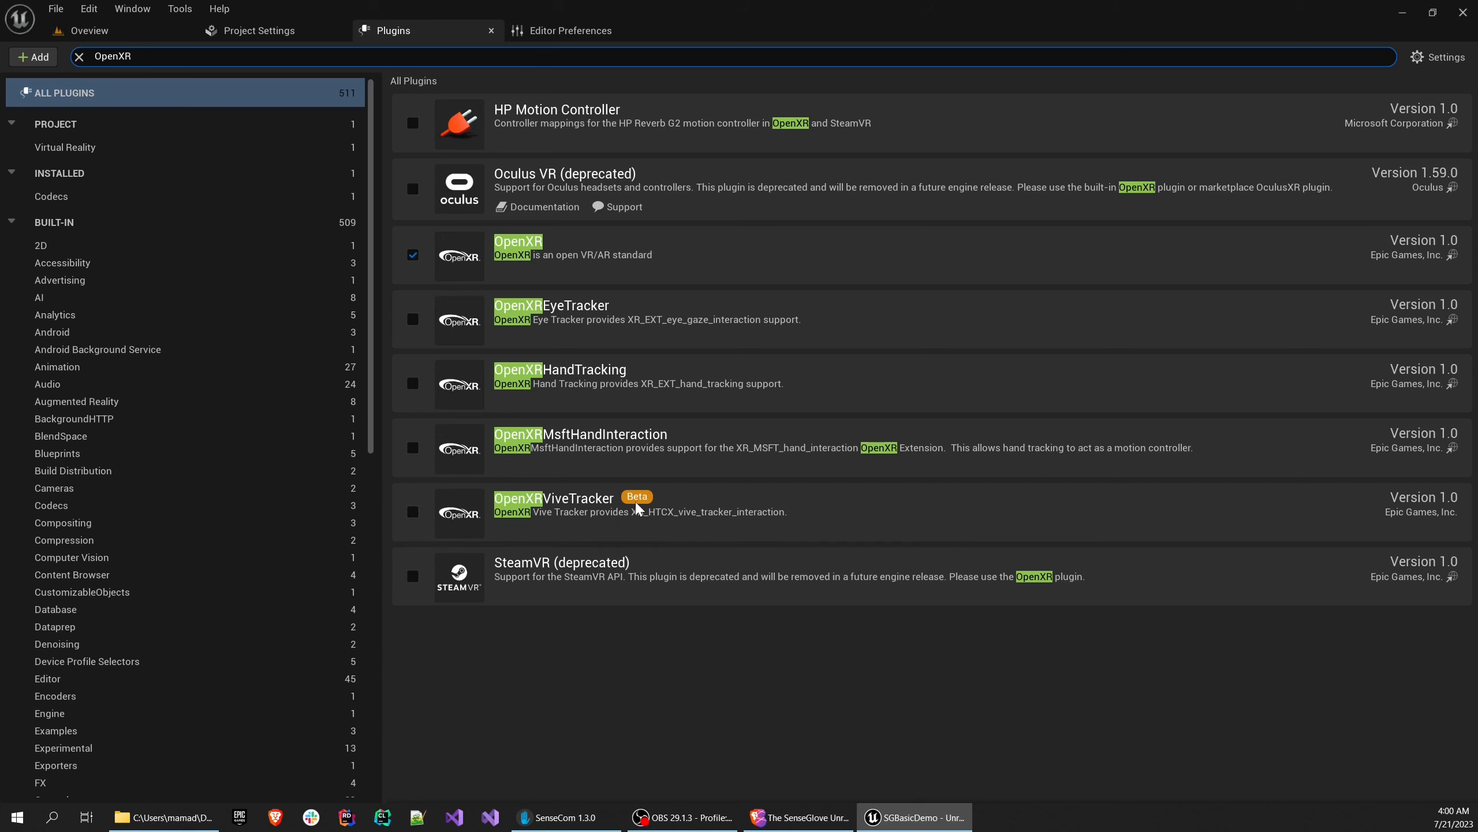
mouse_move(637, 504)
click(412, 514)
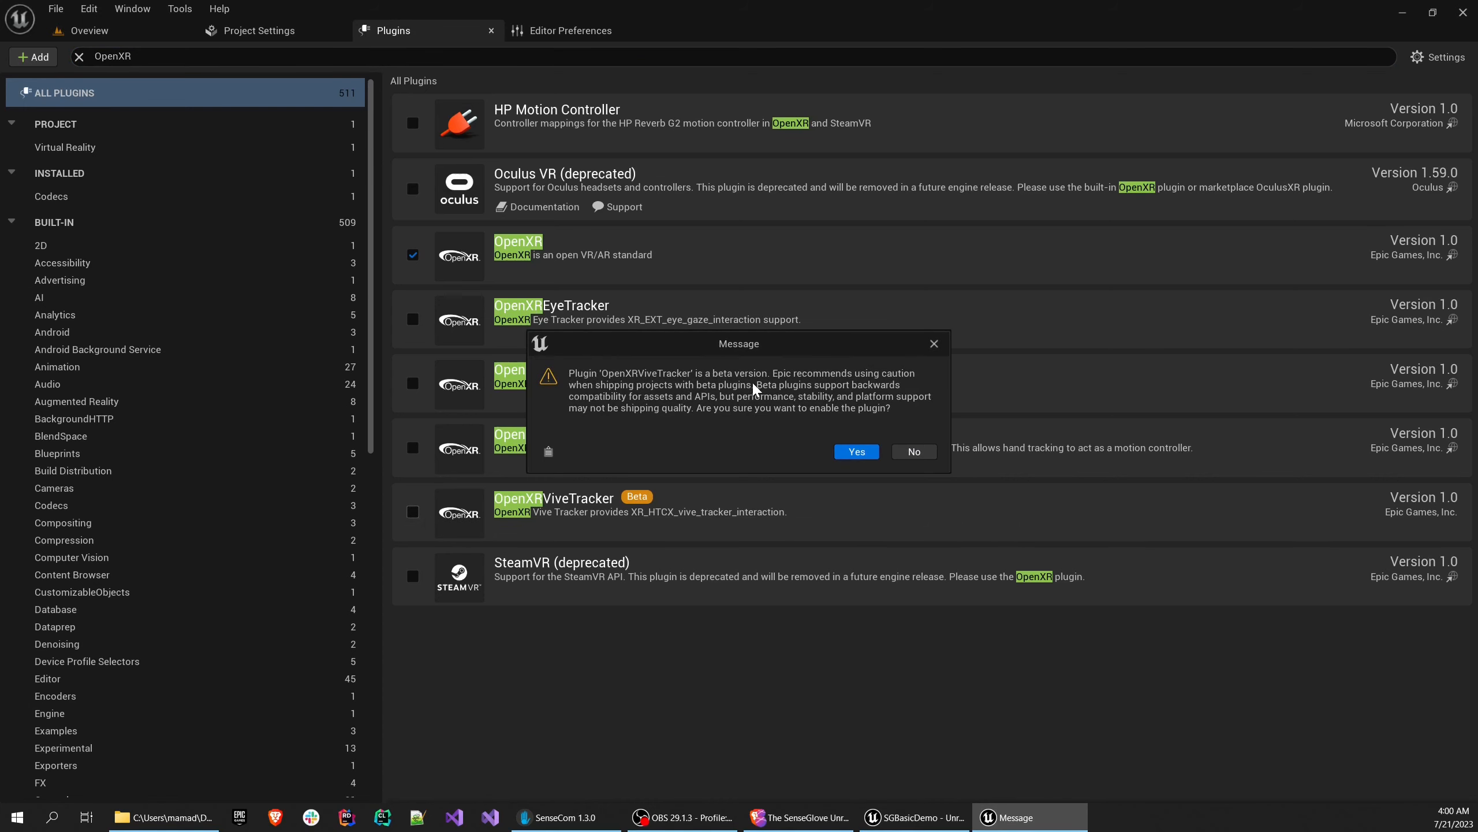
click(856, 452)
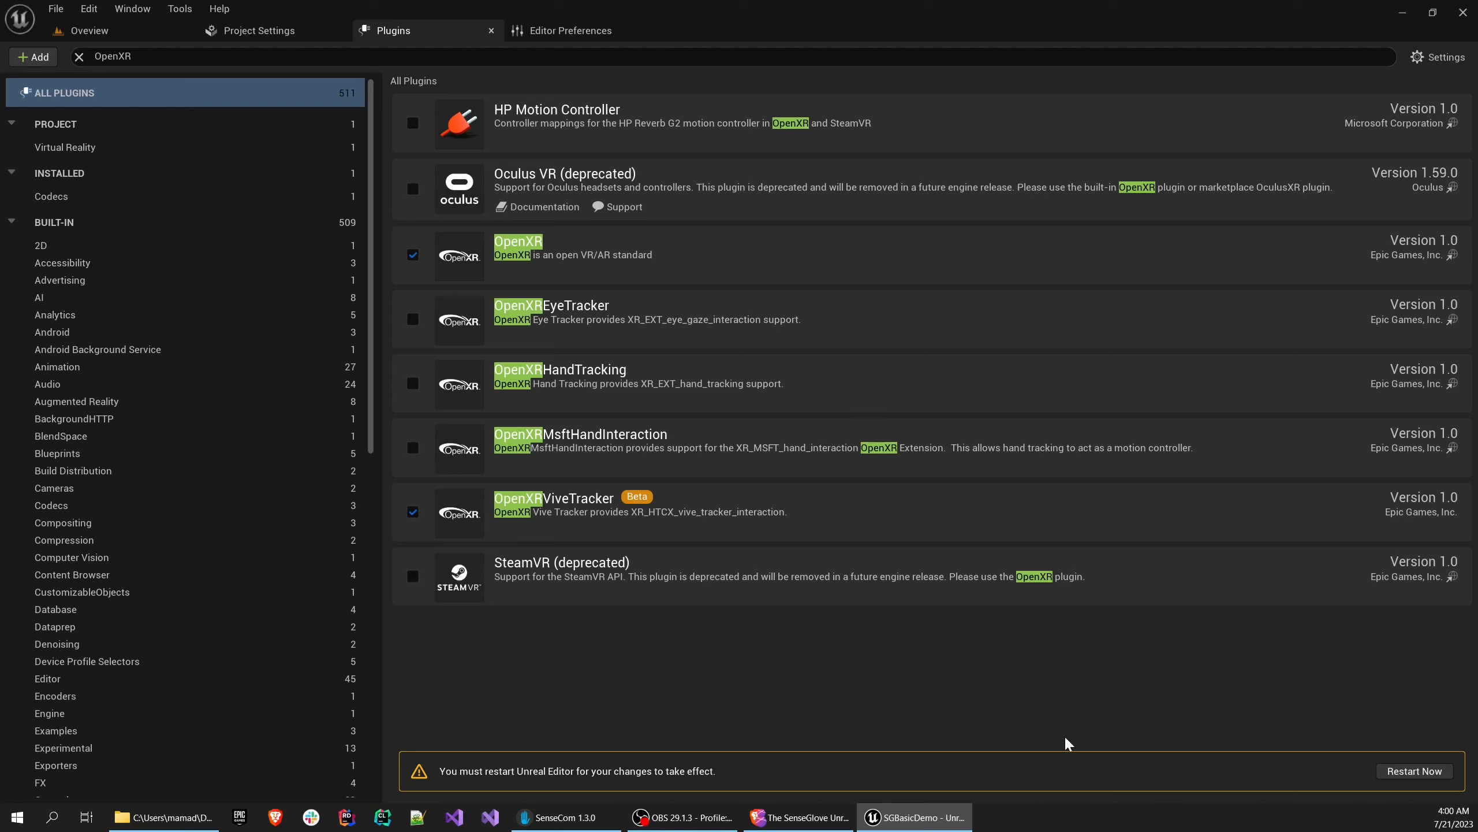
click(1414, 770)
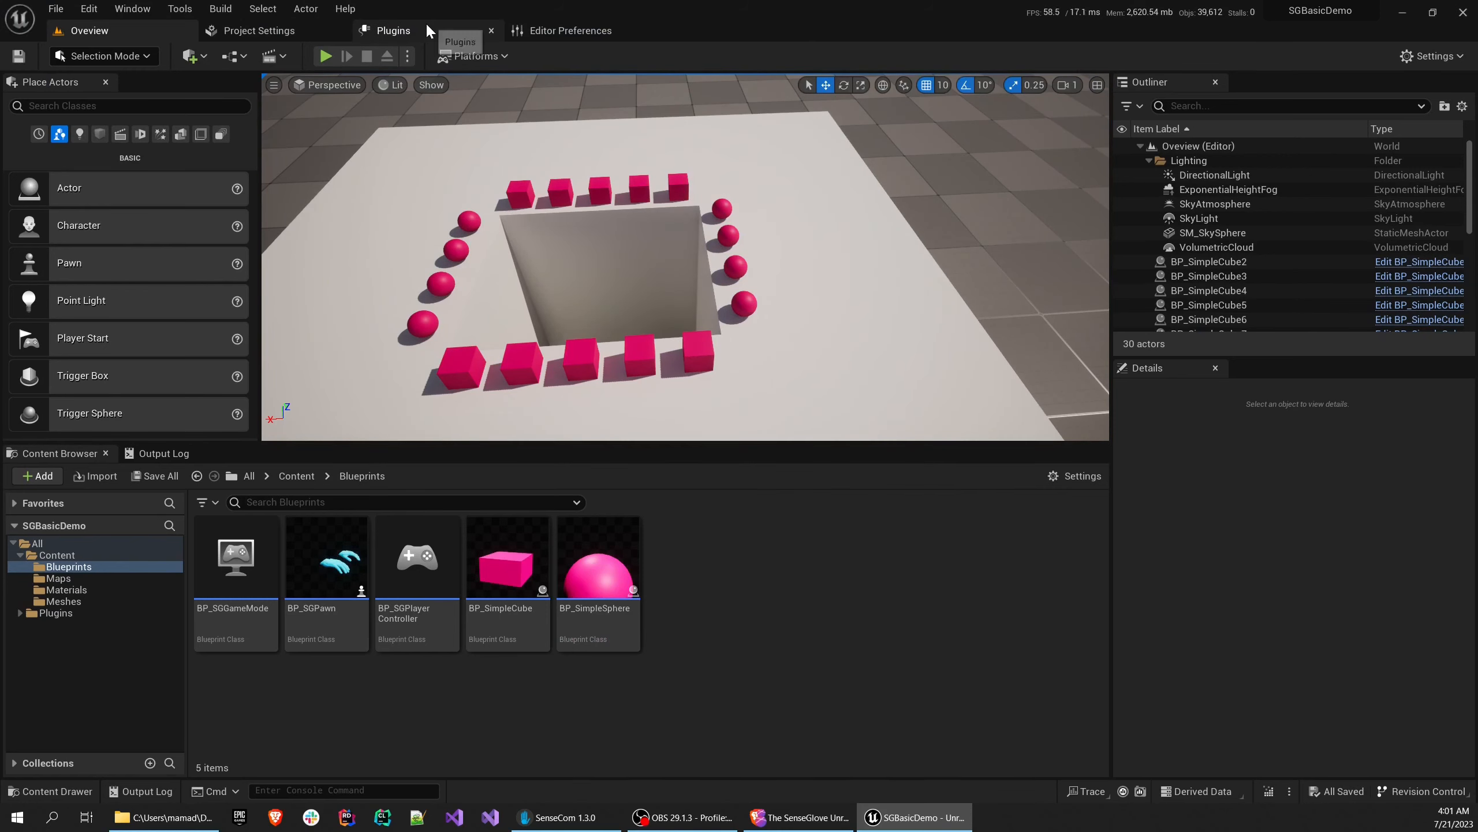
Search the plugin list for "Vive" to check whether OpenXRViveTracker is enabled, and return to the Overview level
click(402, 30)
text(Vive)
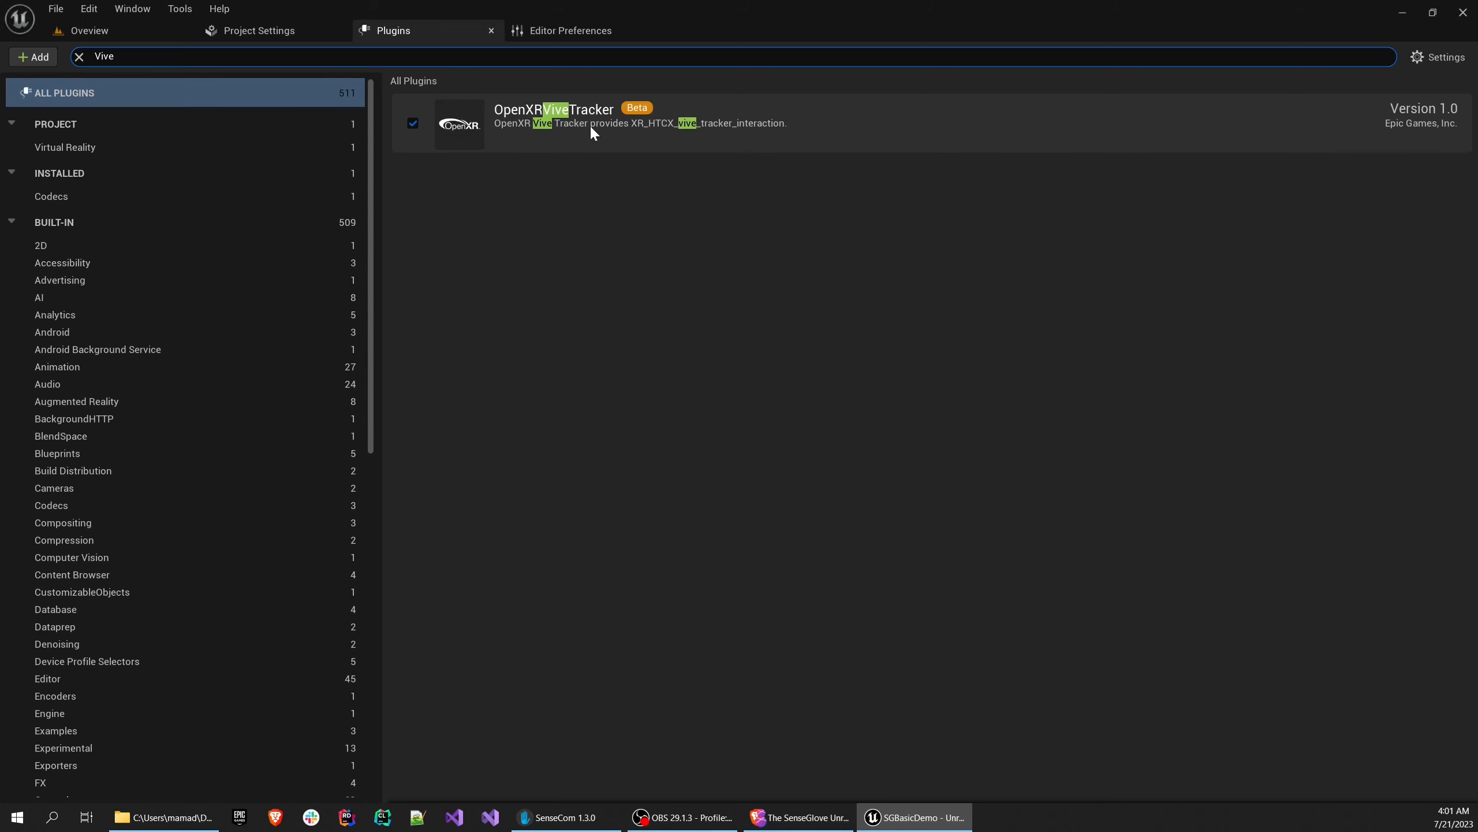
click(166, 30)
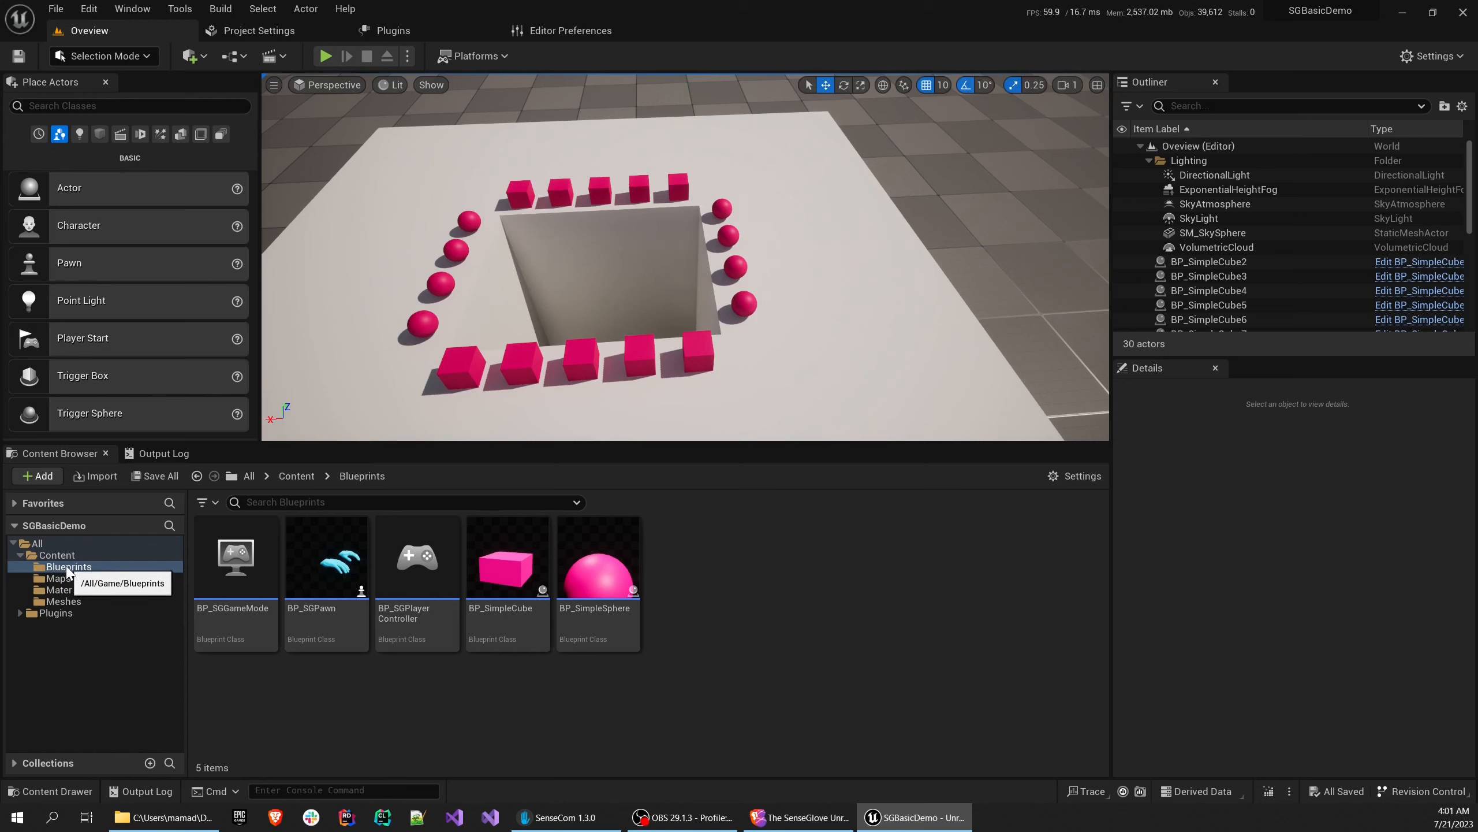
Open BP_SGPawn from the Blueprints folder, dock it in the main window and show it in the full Blueprint editor
click(320, 586)
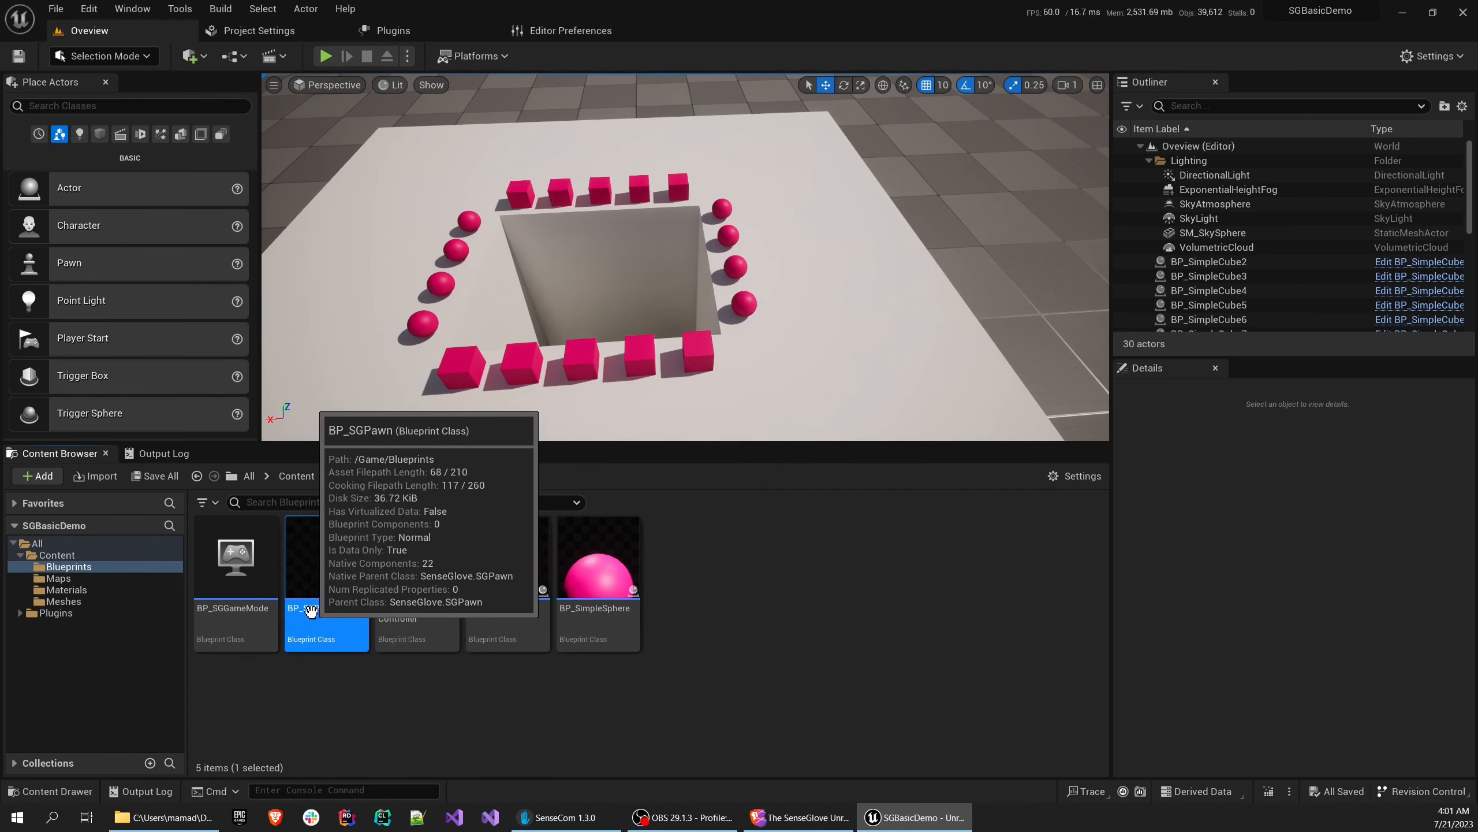
double_click(341, 582)
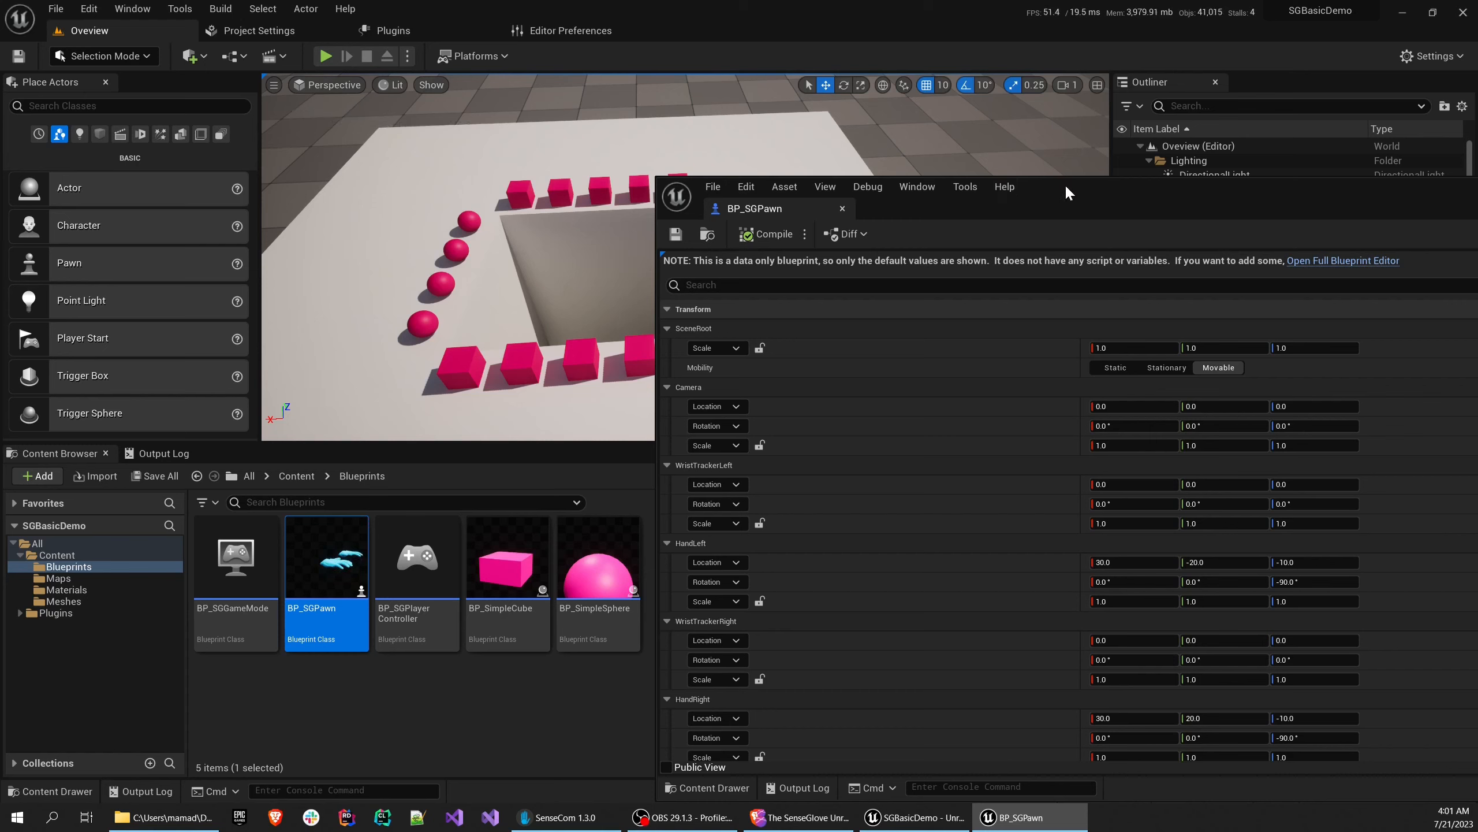
drag(744, 214, 701, 28)
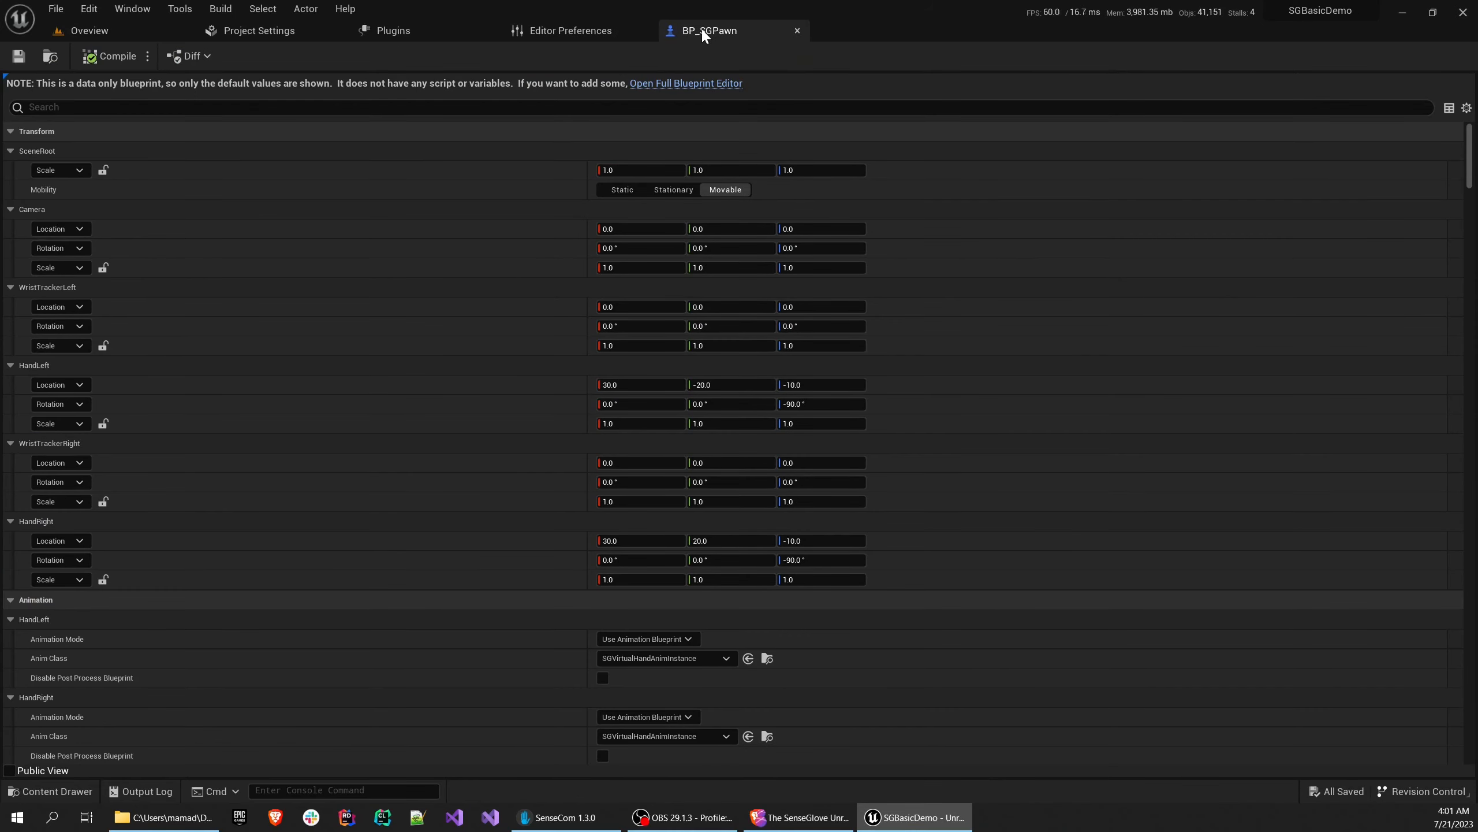
click(675, 83)
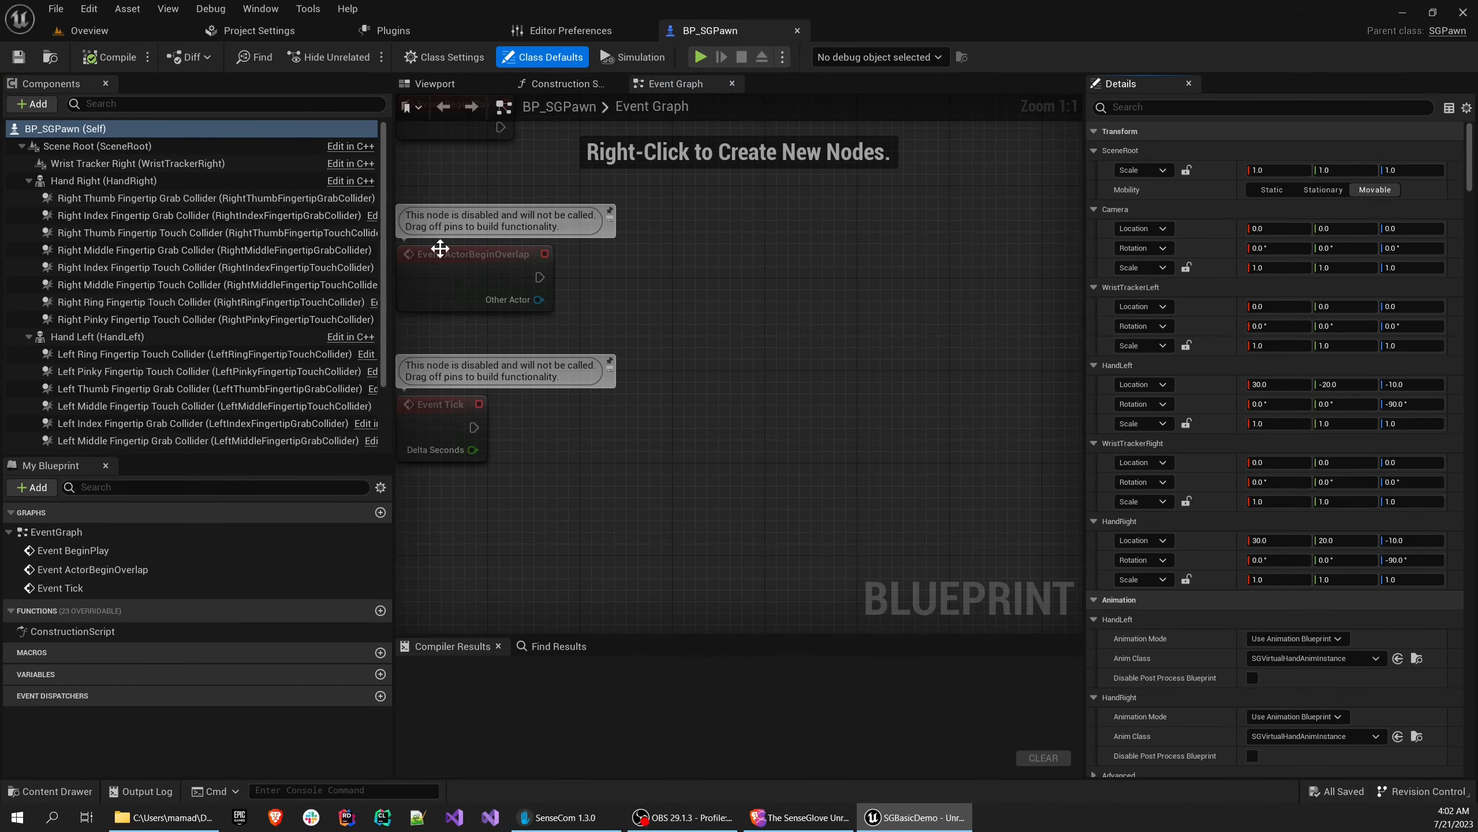
Collapse the Hand Right and Hand Left components and show the details of Wrist Tracker Right
click(27, 182)
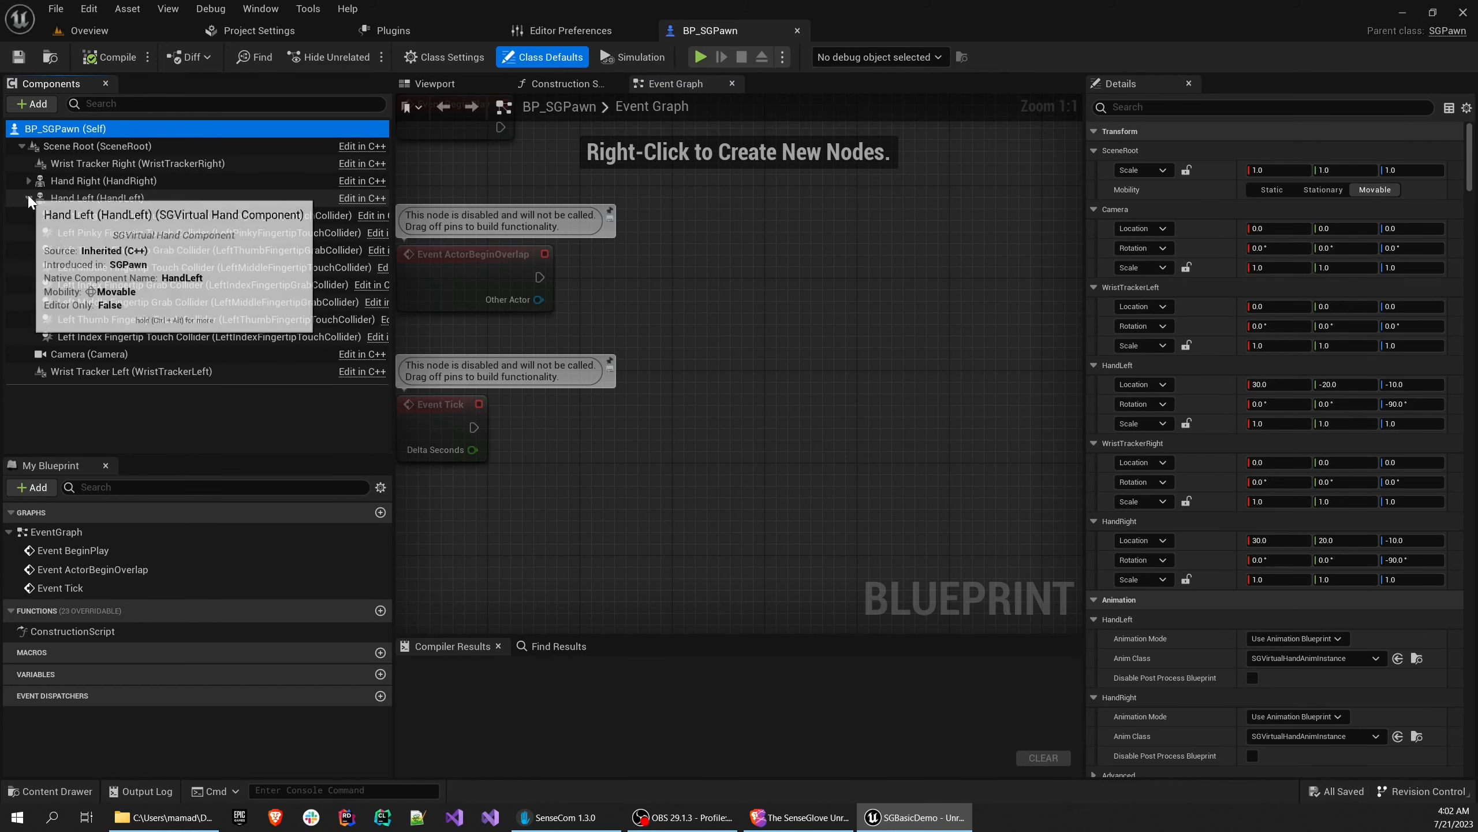
click(27, 197)
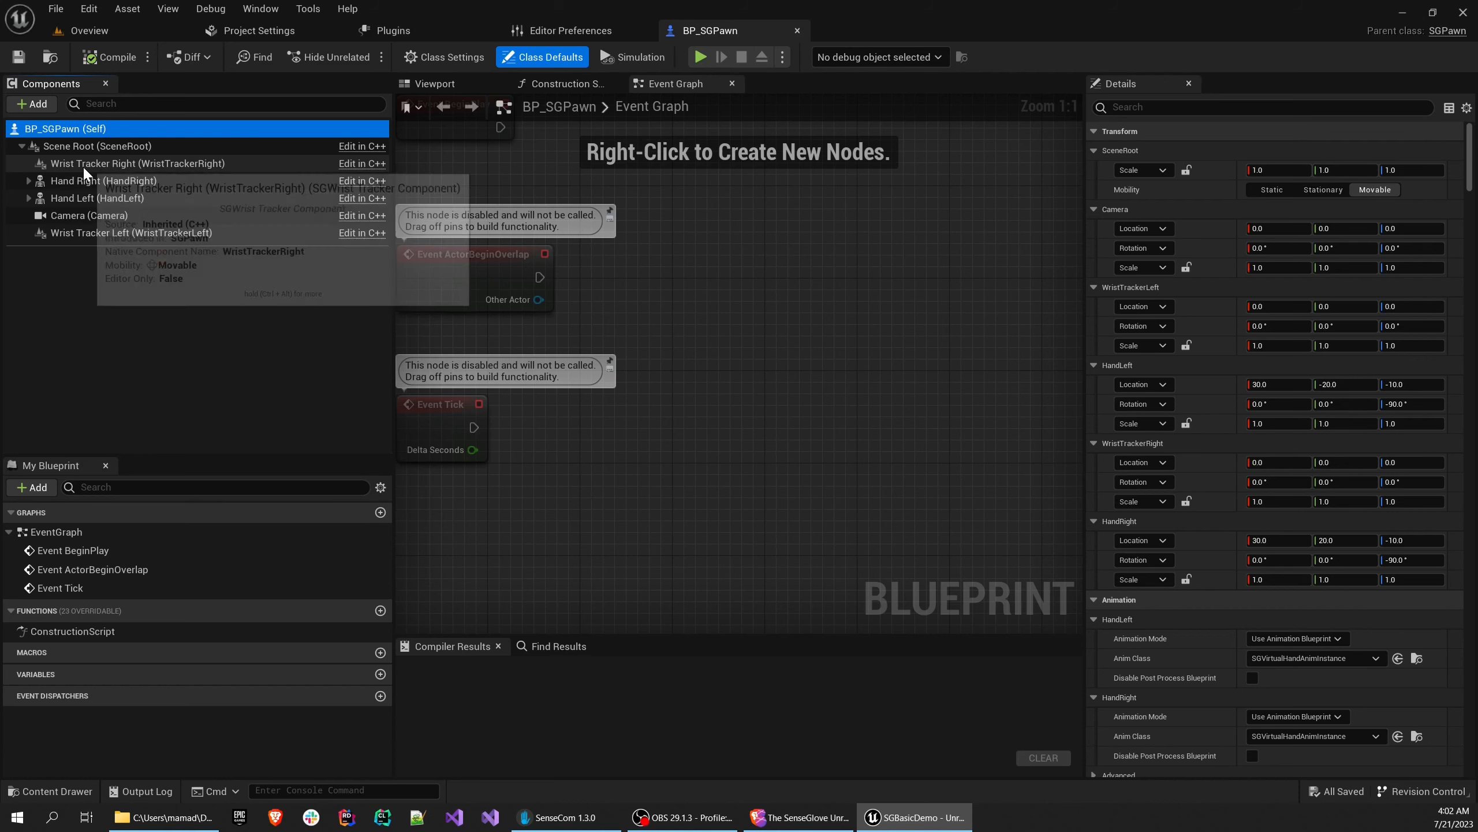
click(114, 164)
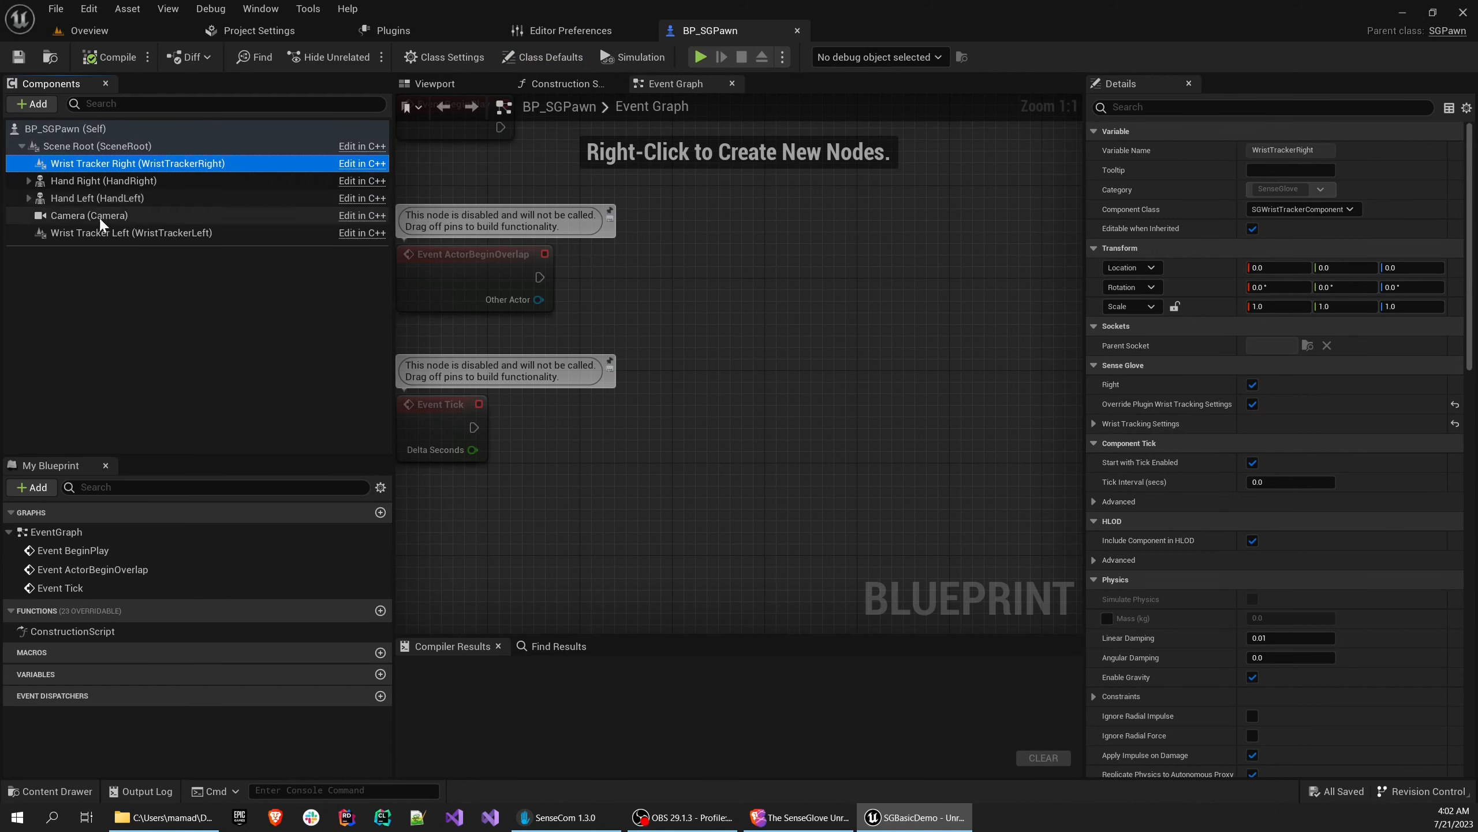
Set the tracking hardware of Wrist Tracker Left to VIVE Focus 3 Wrist Tracker in its wrist tracking settings
click(97, 237)
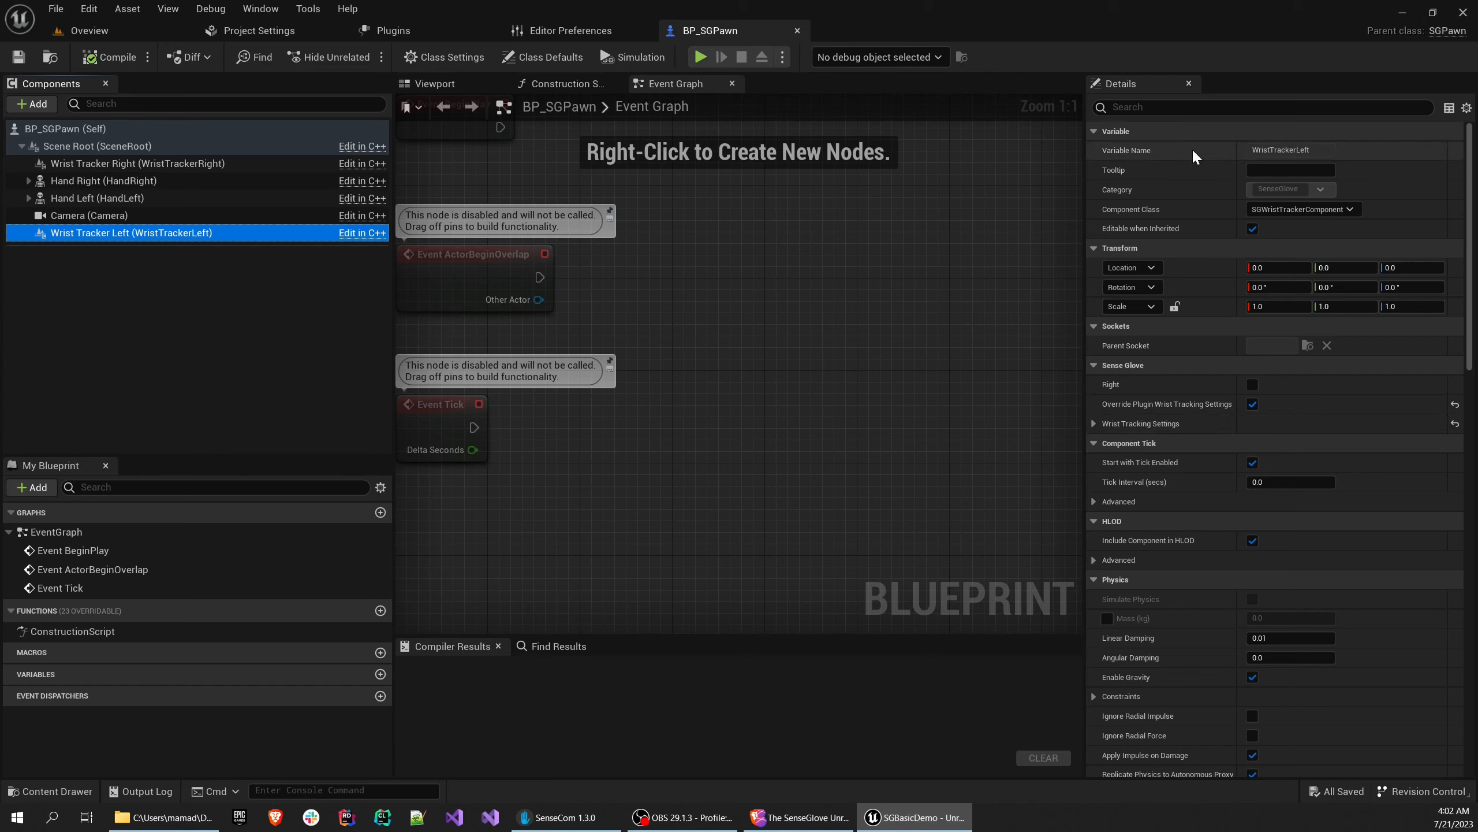
click(1094, 423)
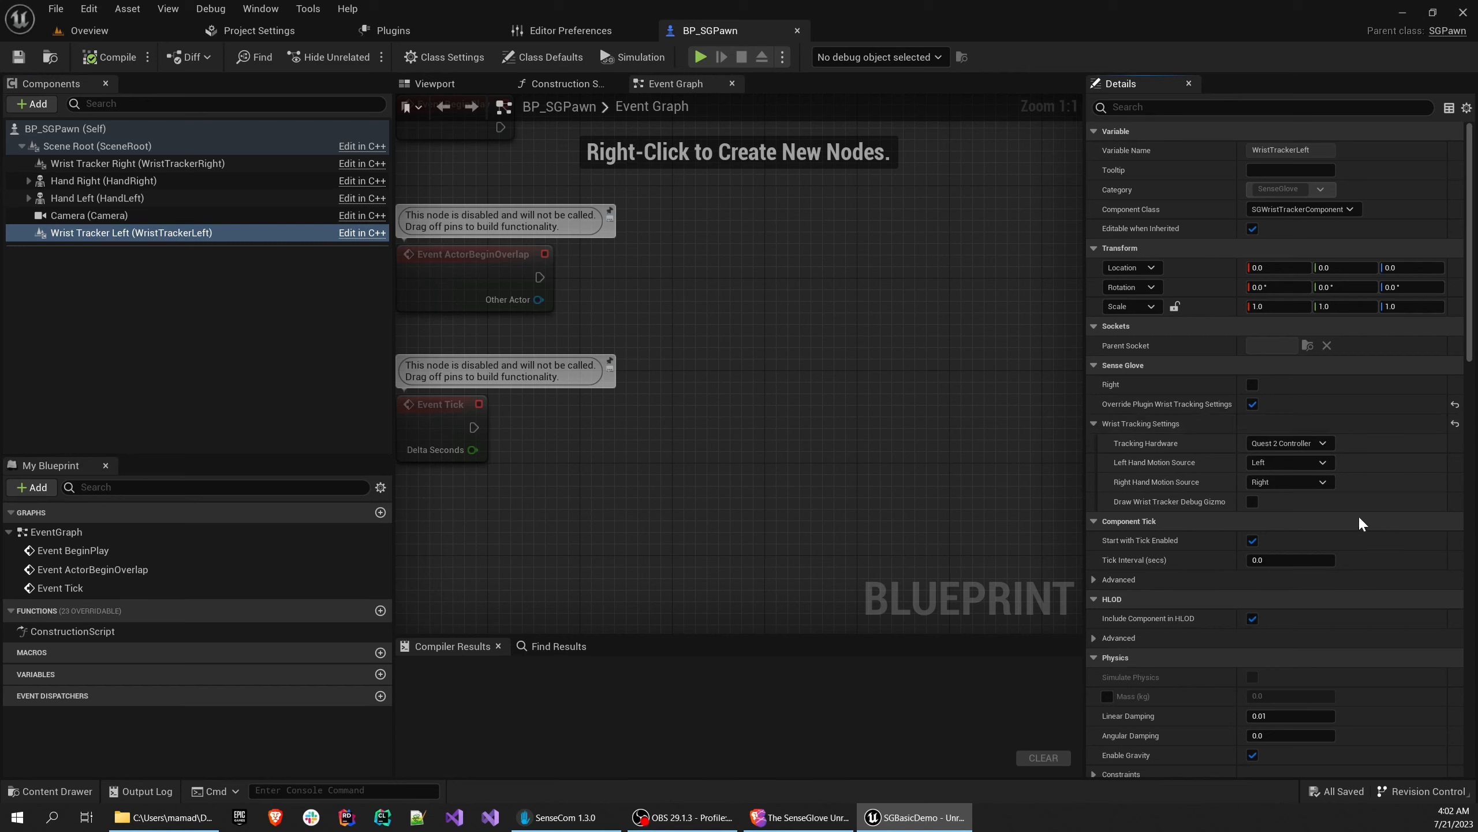
click(1284, 447)
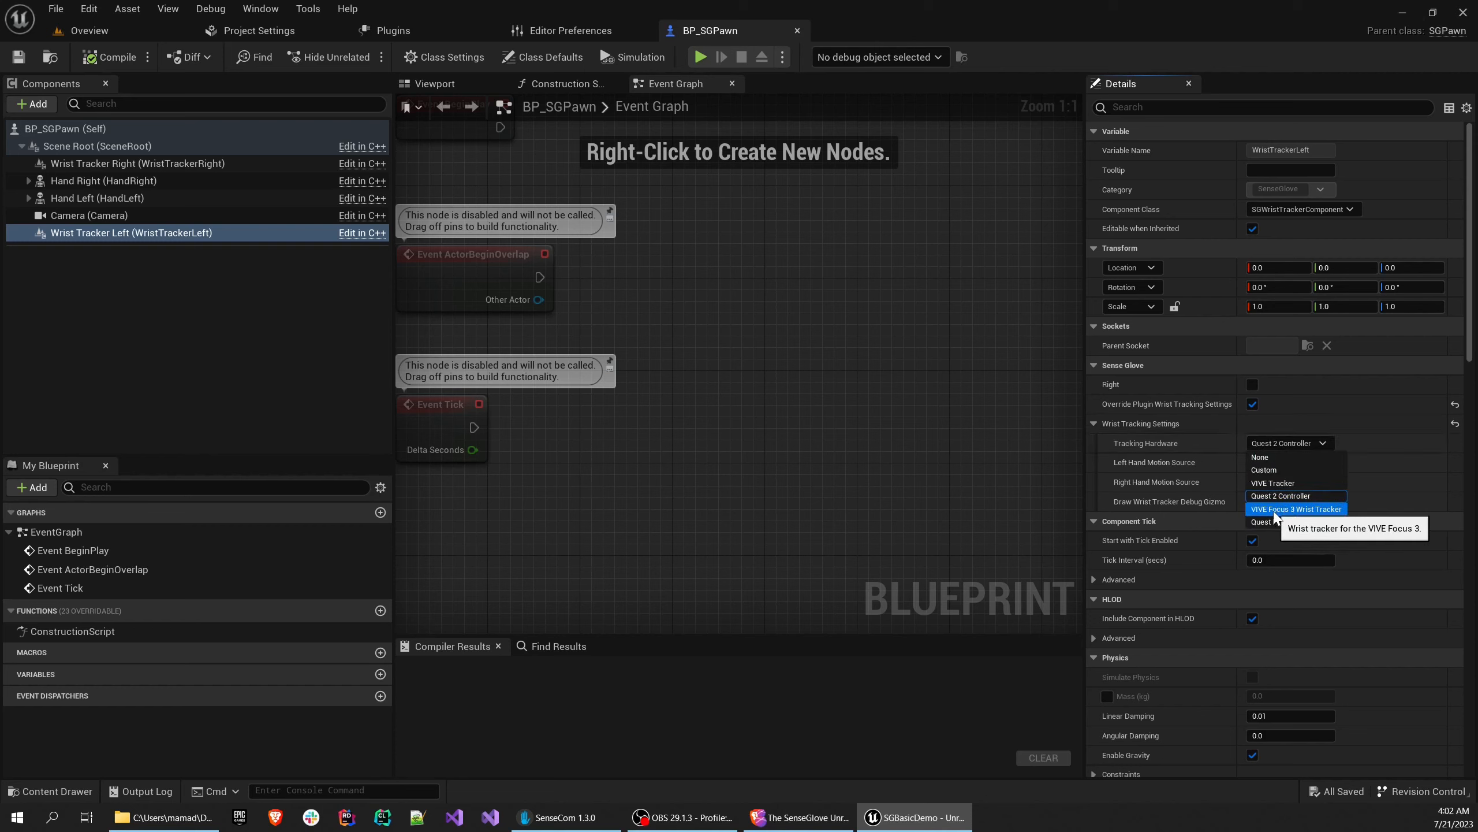
click(1313, 509)
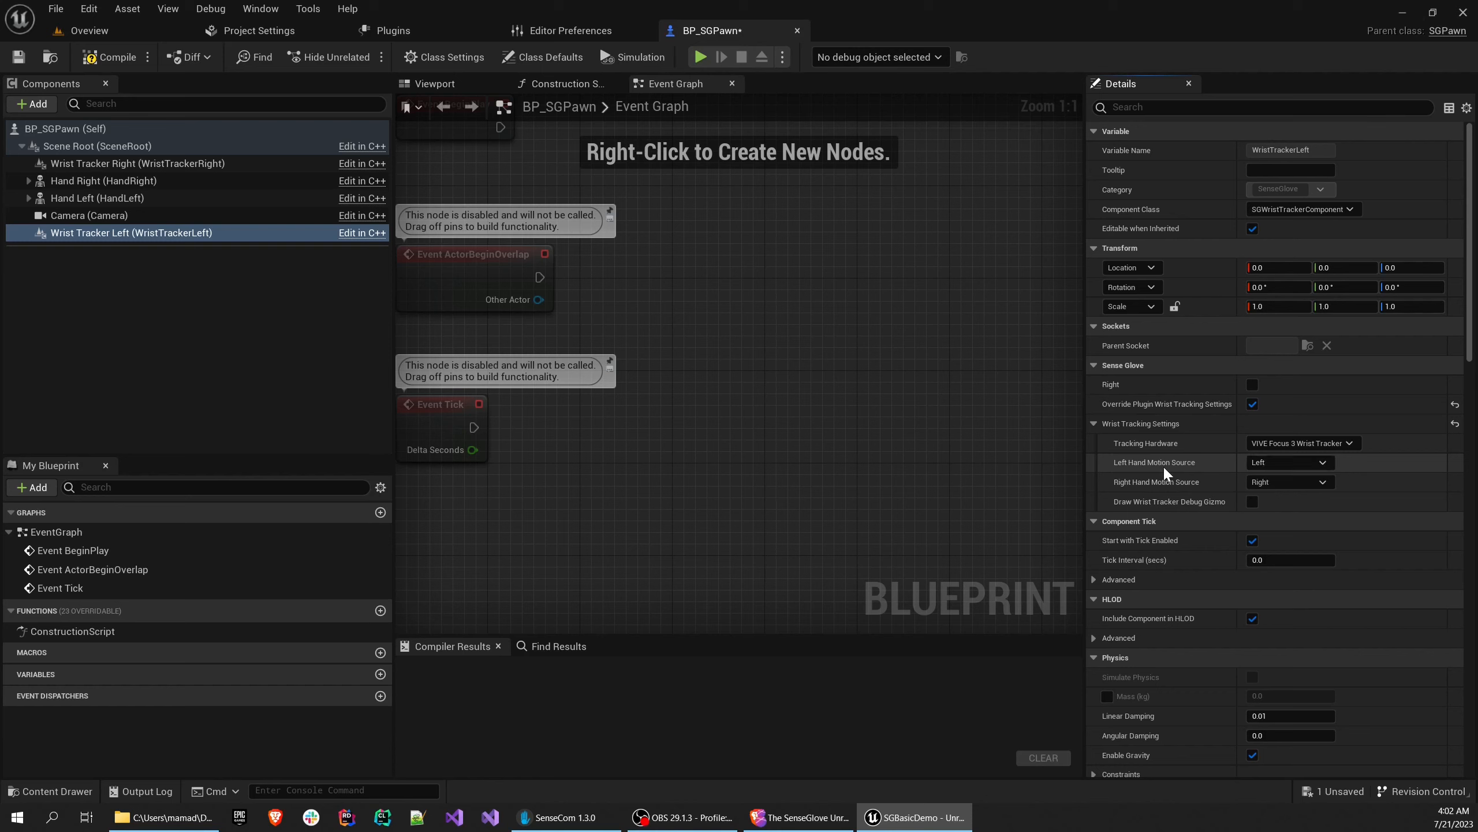
mouse_move(1164, 467)
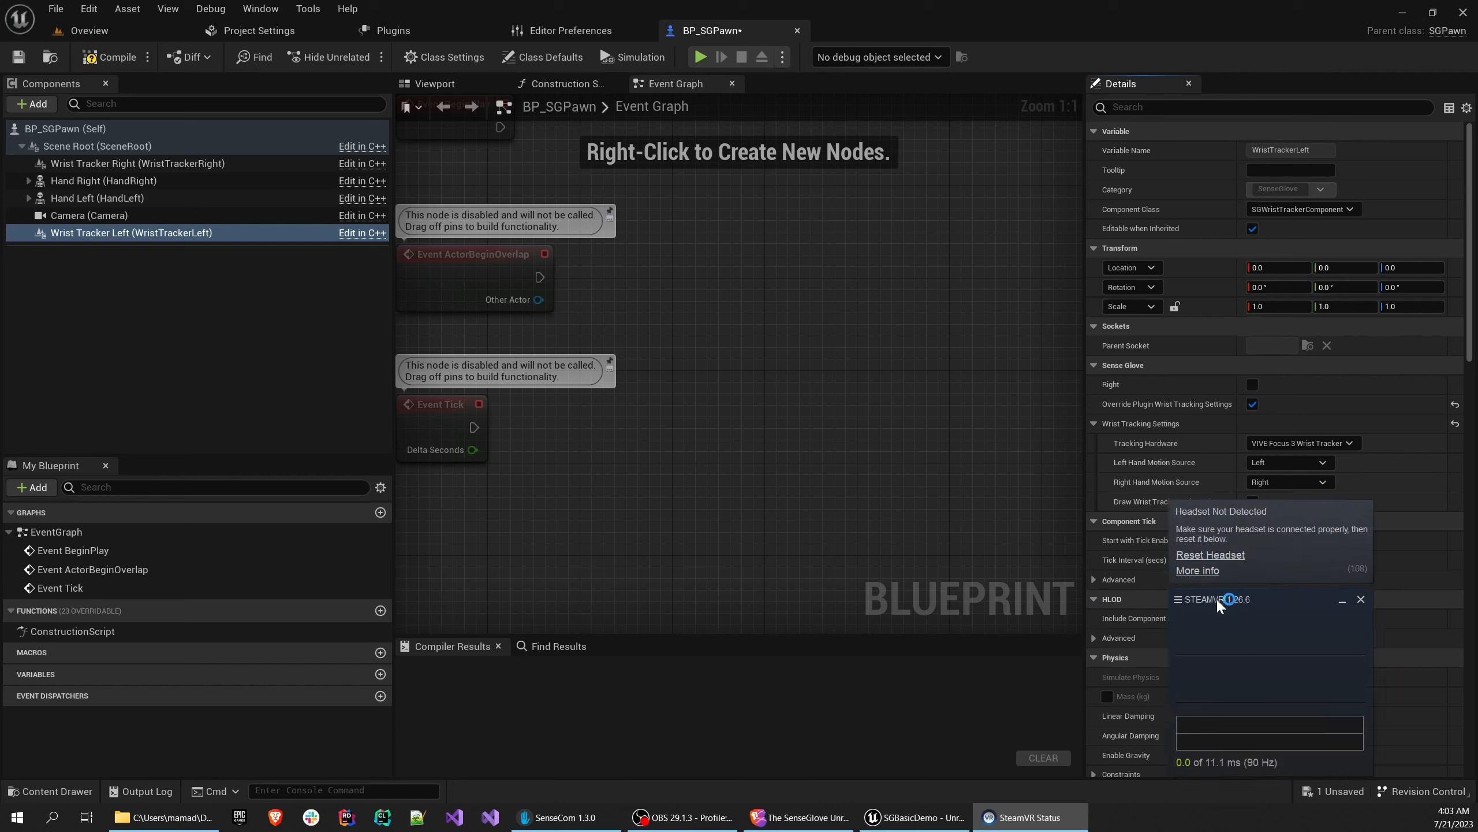
click(1220, 603)
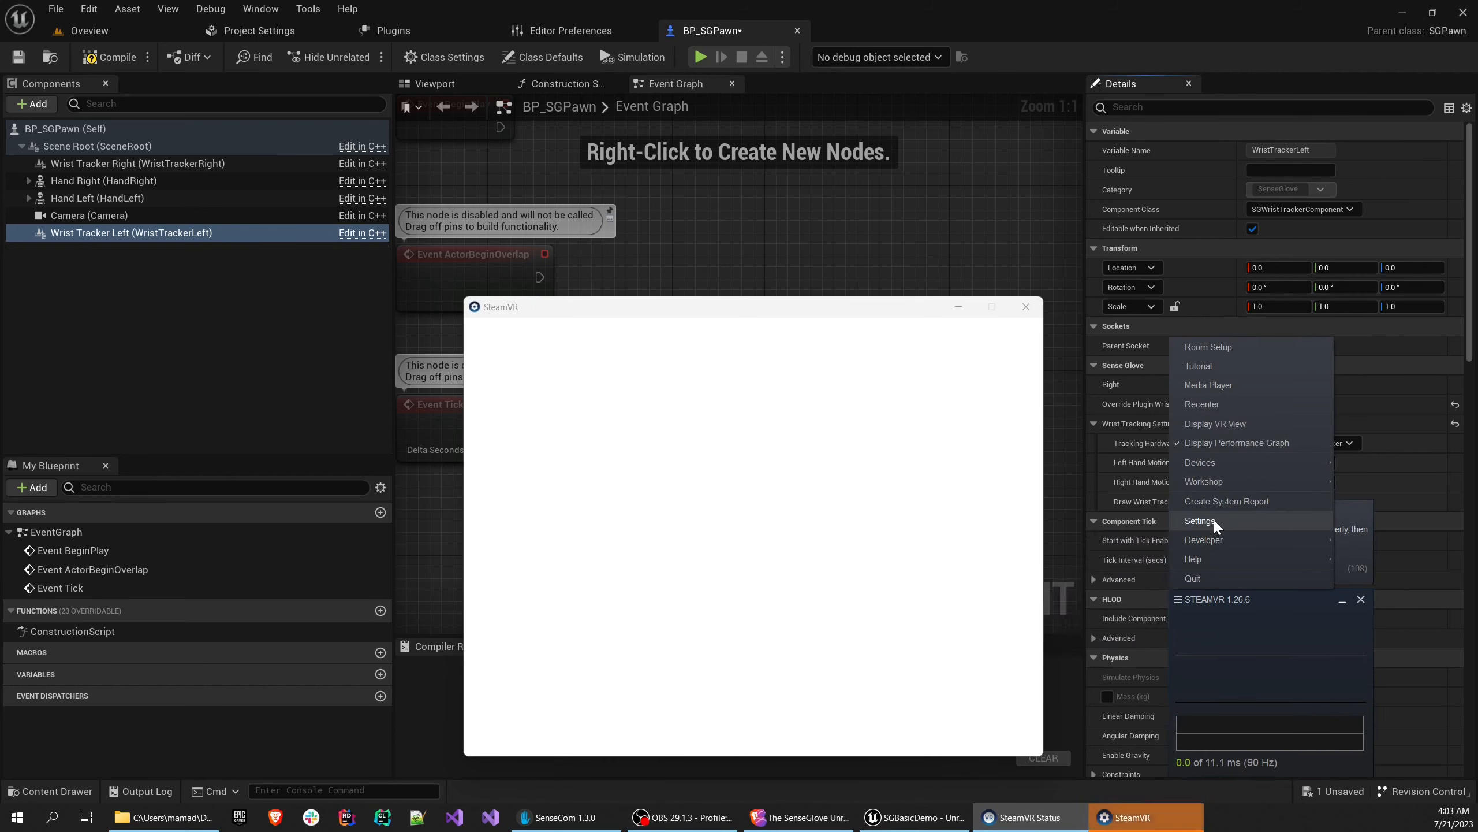
click(1213, 517)
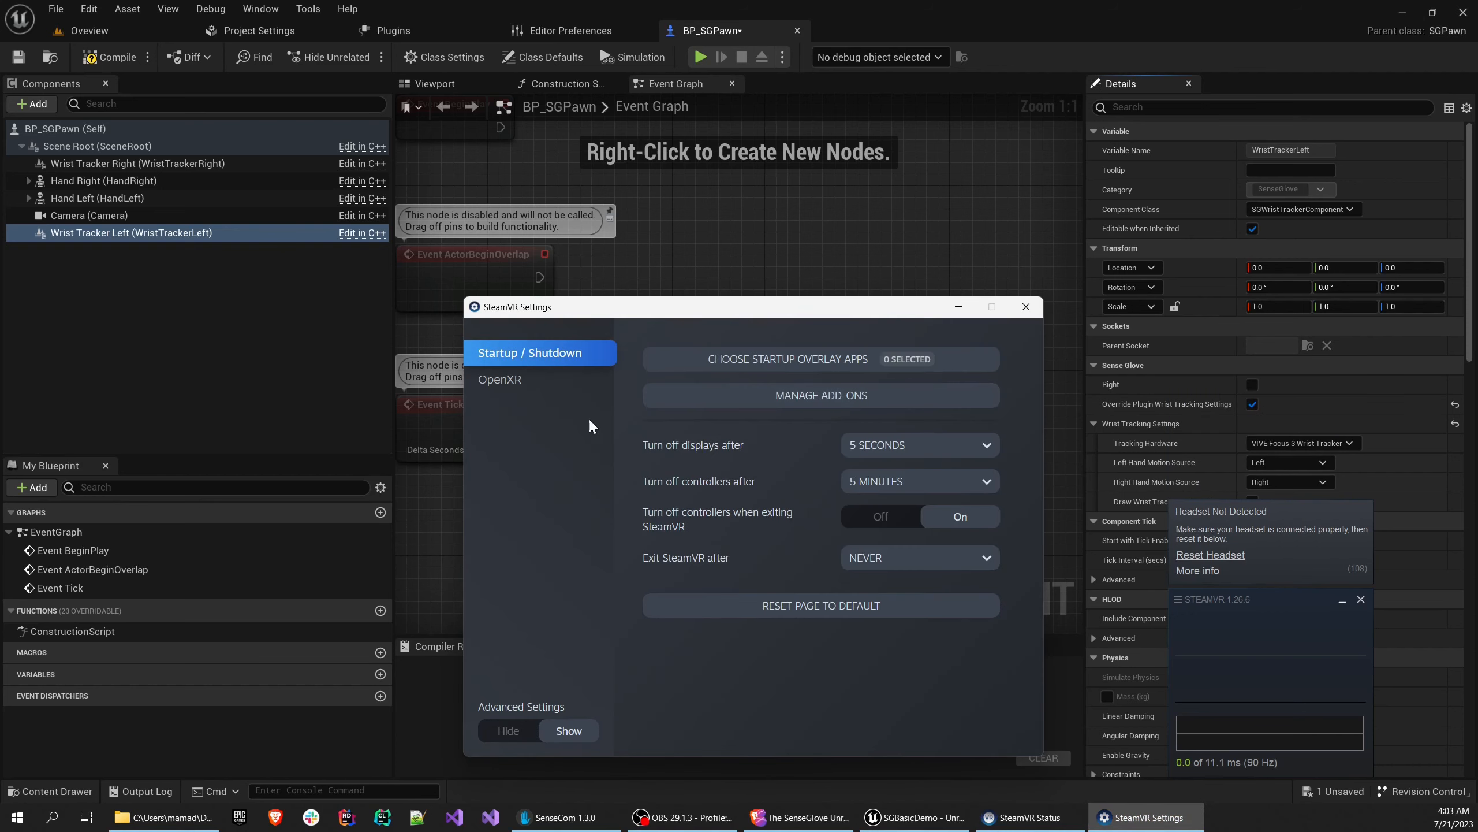
click(1040, 311)
click(1177, 599)
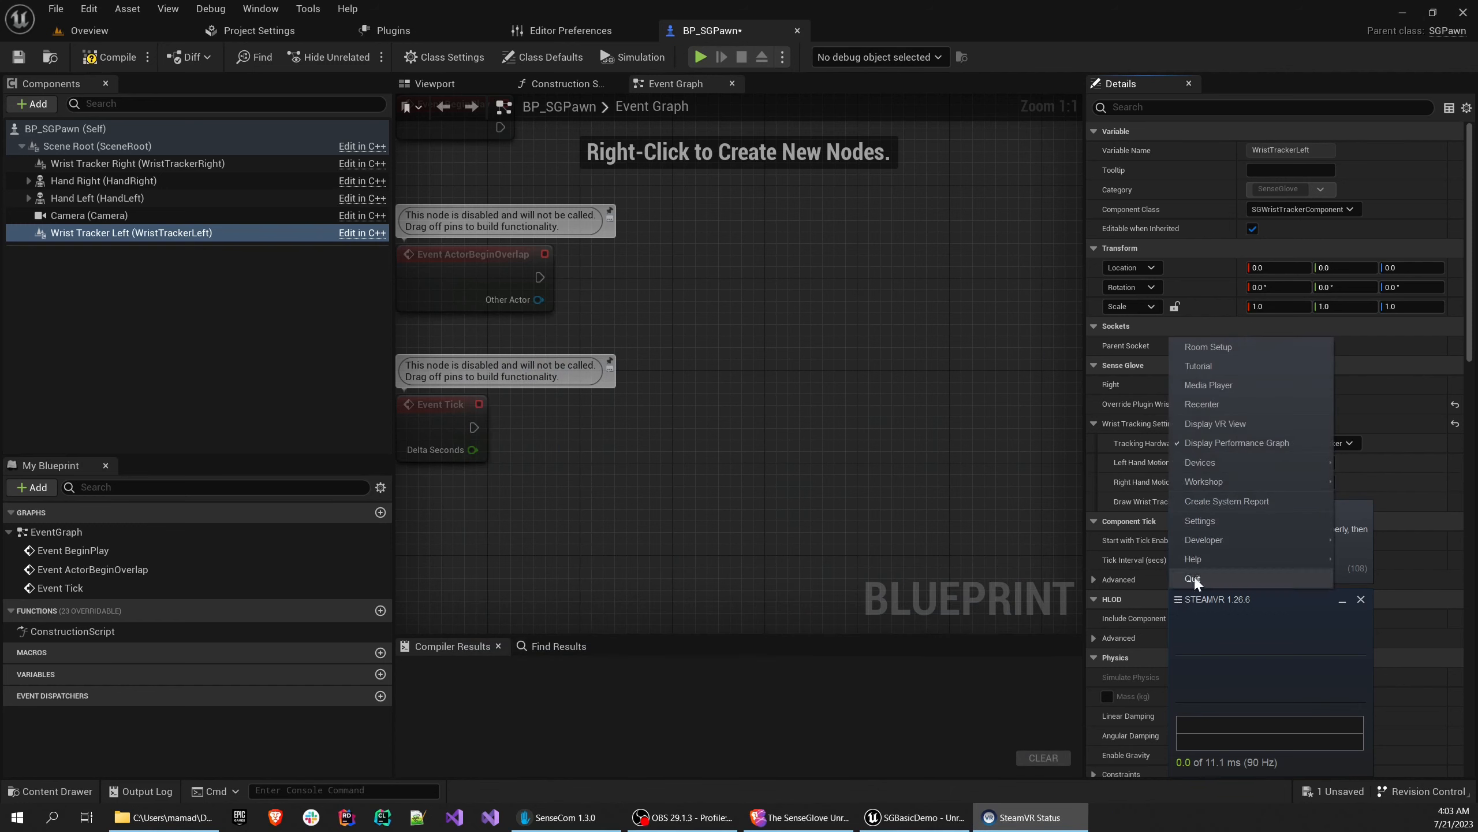
mouse_move(1226, 463)
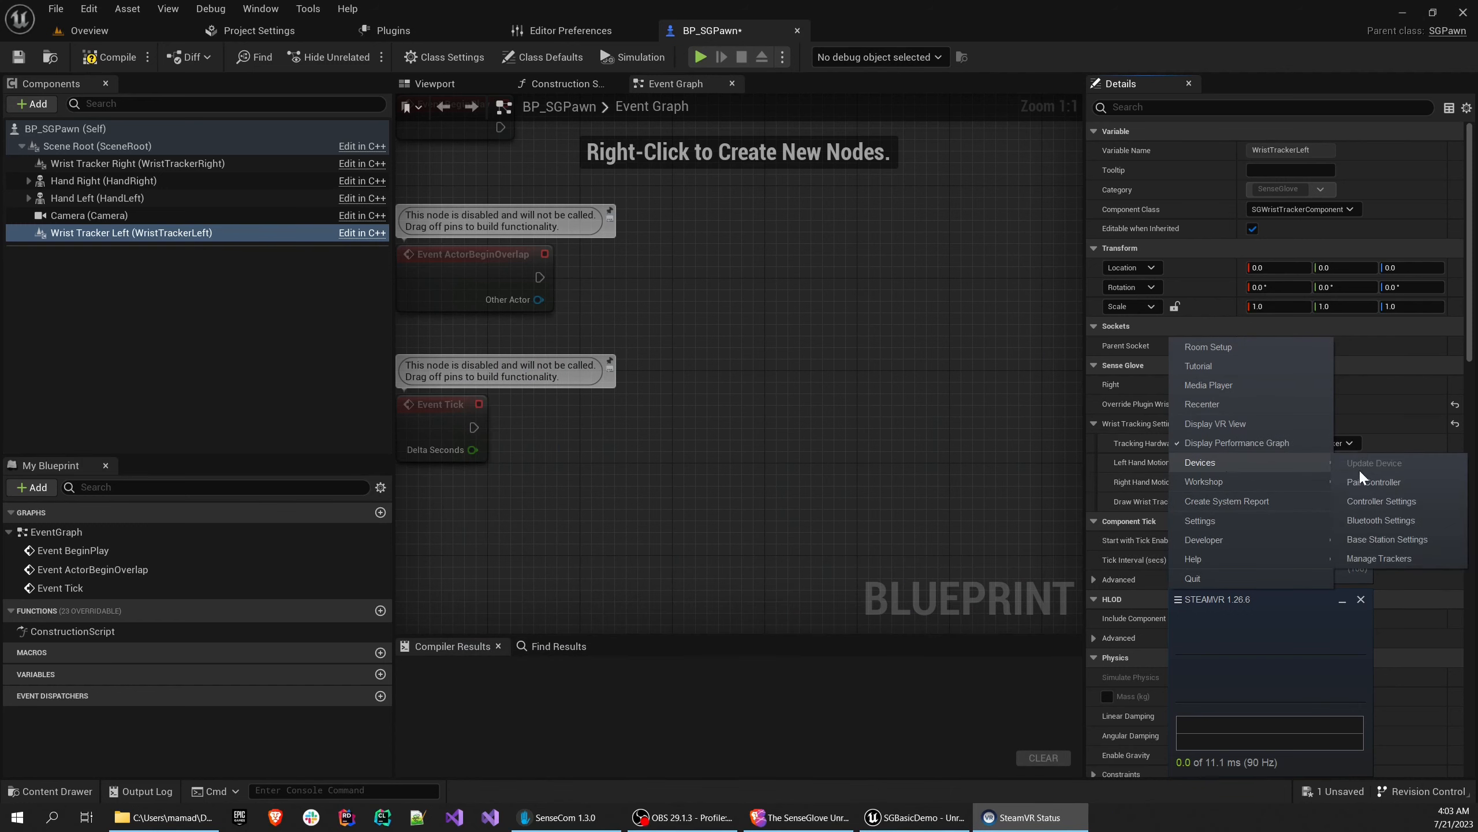
click(1271, 520)
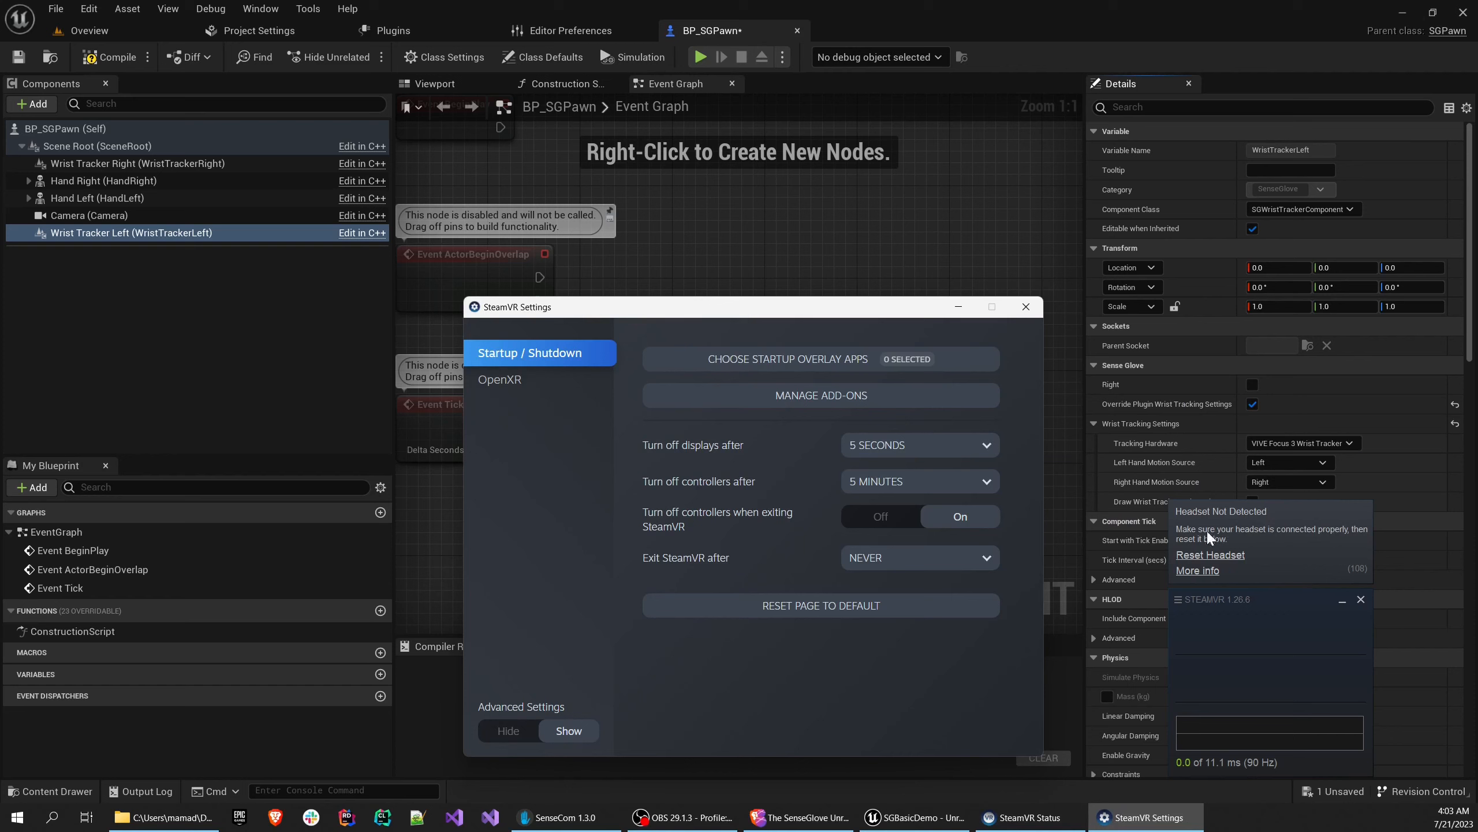
click(1025, 306)
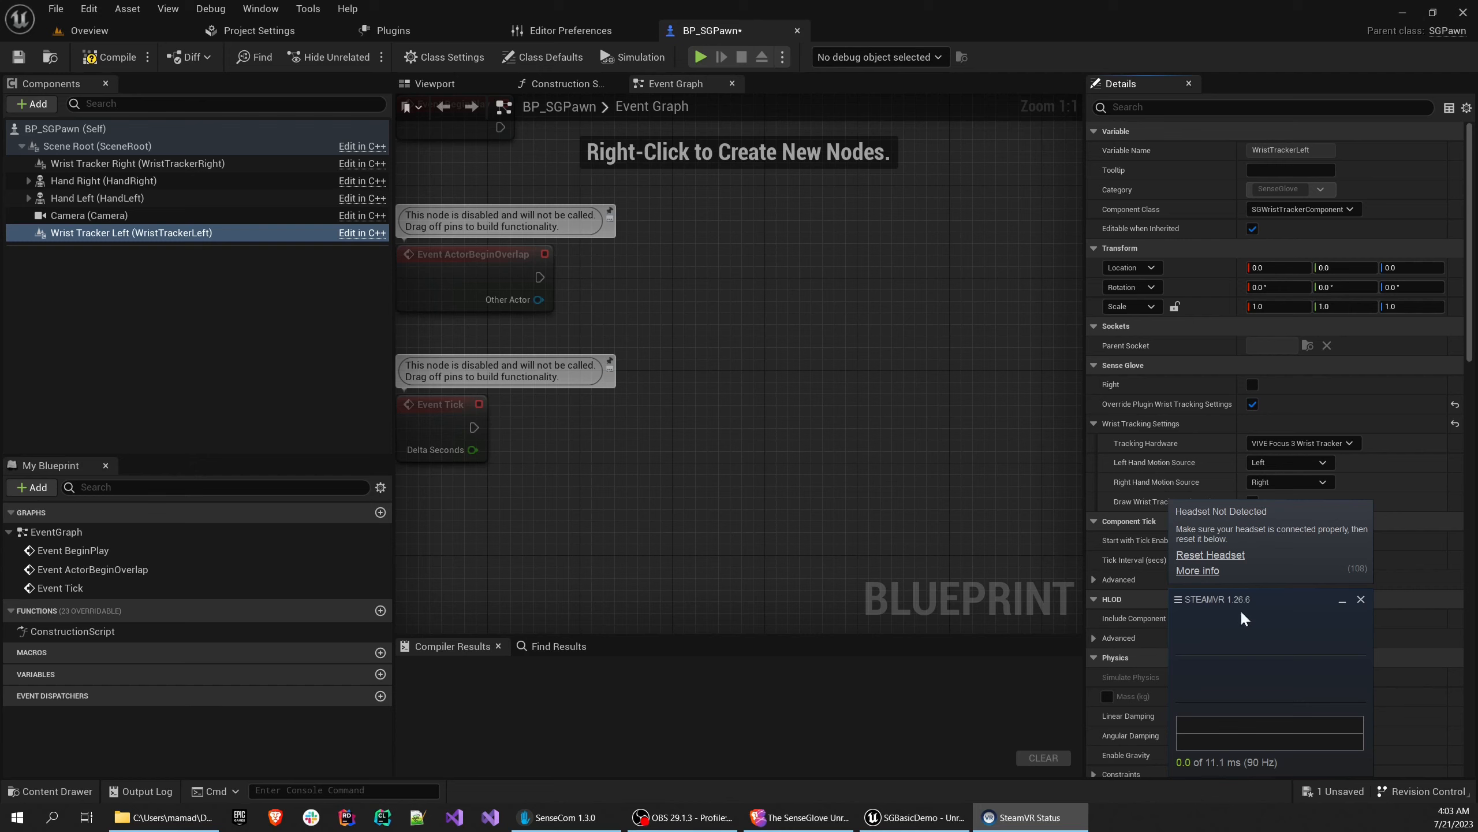
Quit SteamVR and place the VIVE Business Streaming window just above the SteamVR status window
click(1179, 599)
click(1200, 578)
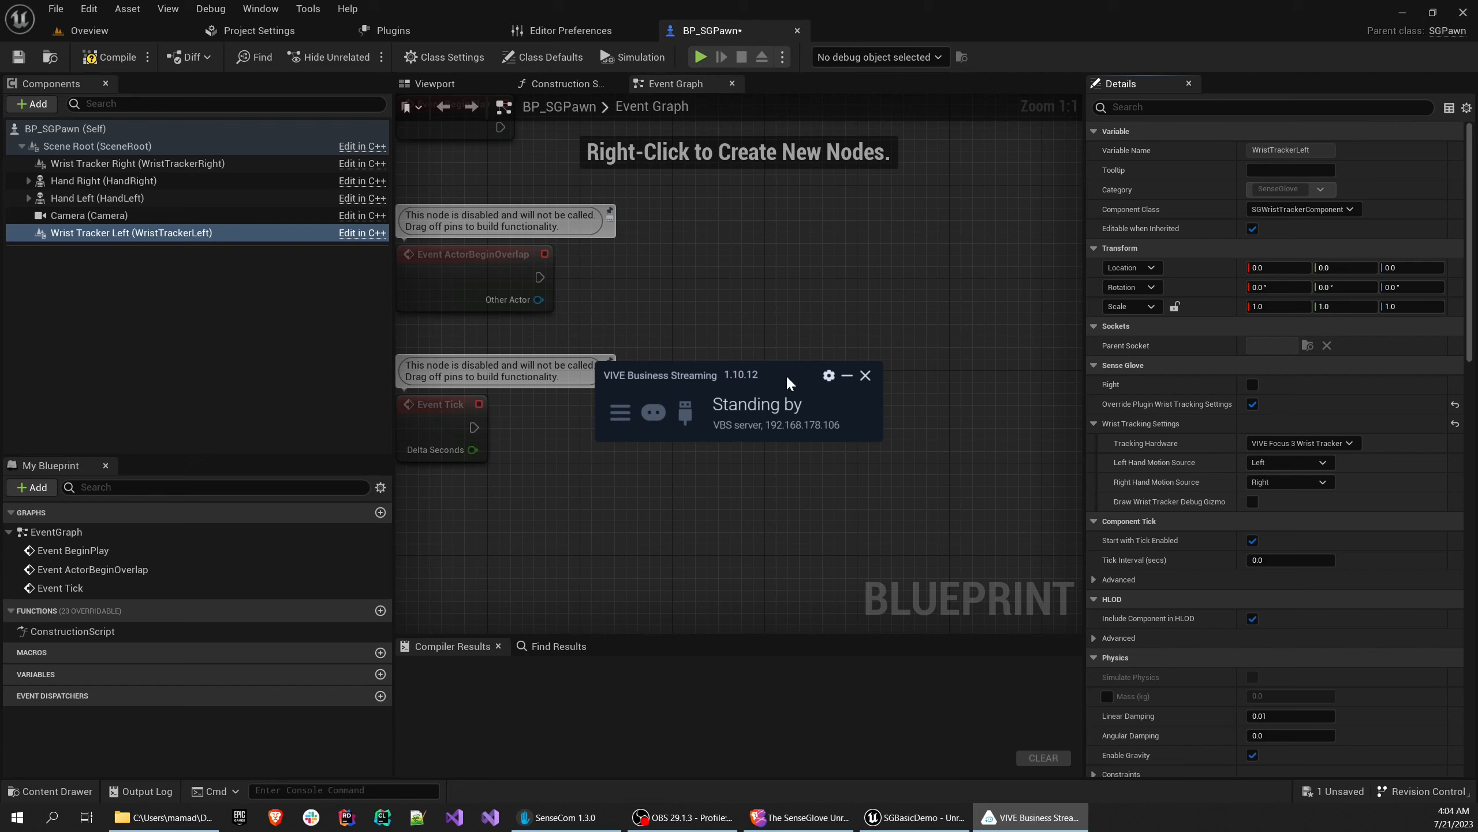
drag(770, 375, 1270, 384)
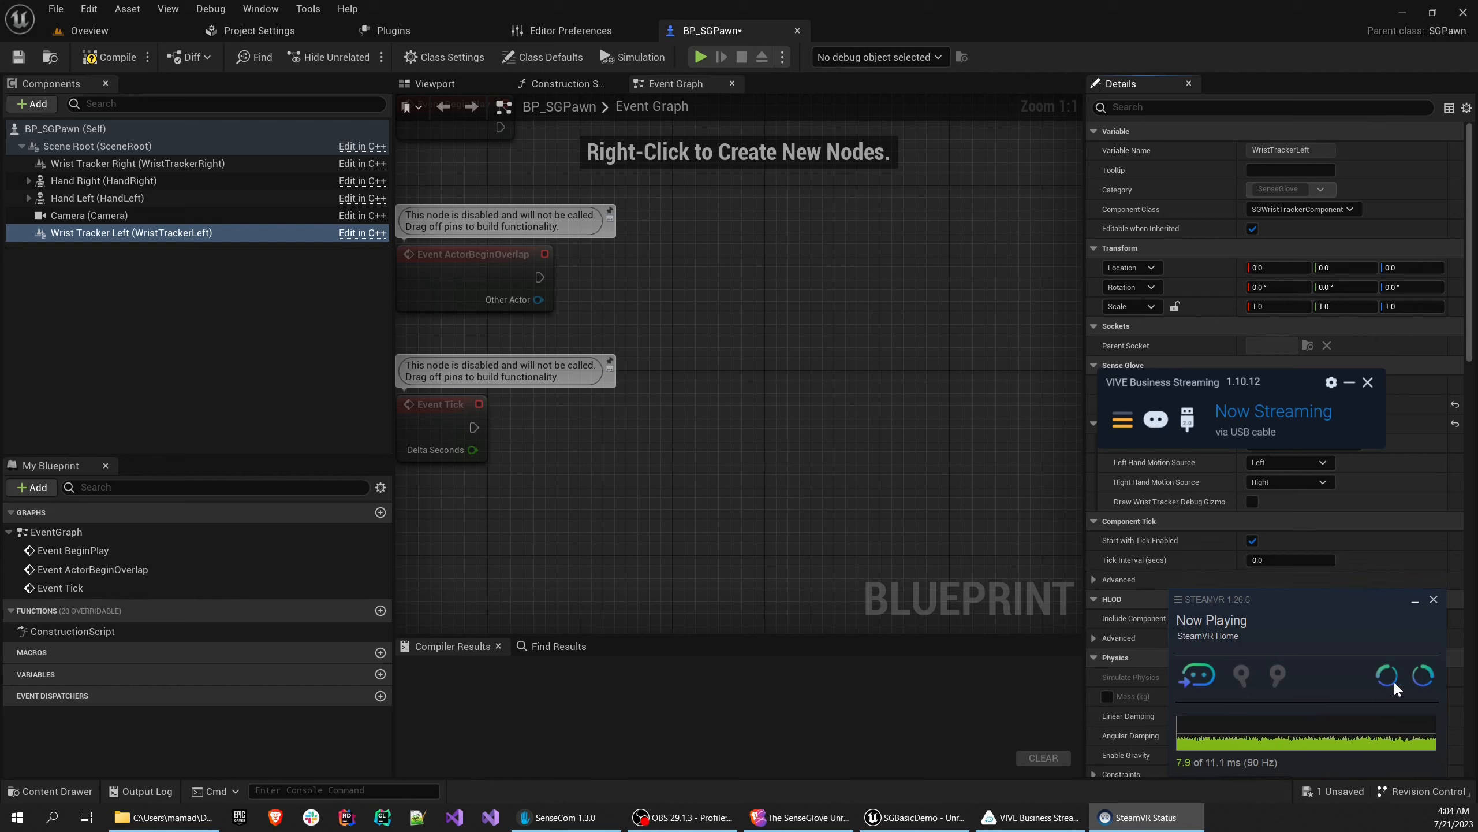
click(1245, 394)
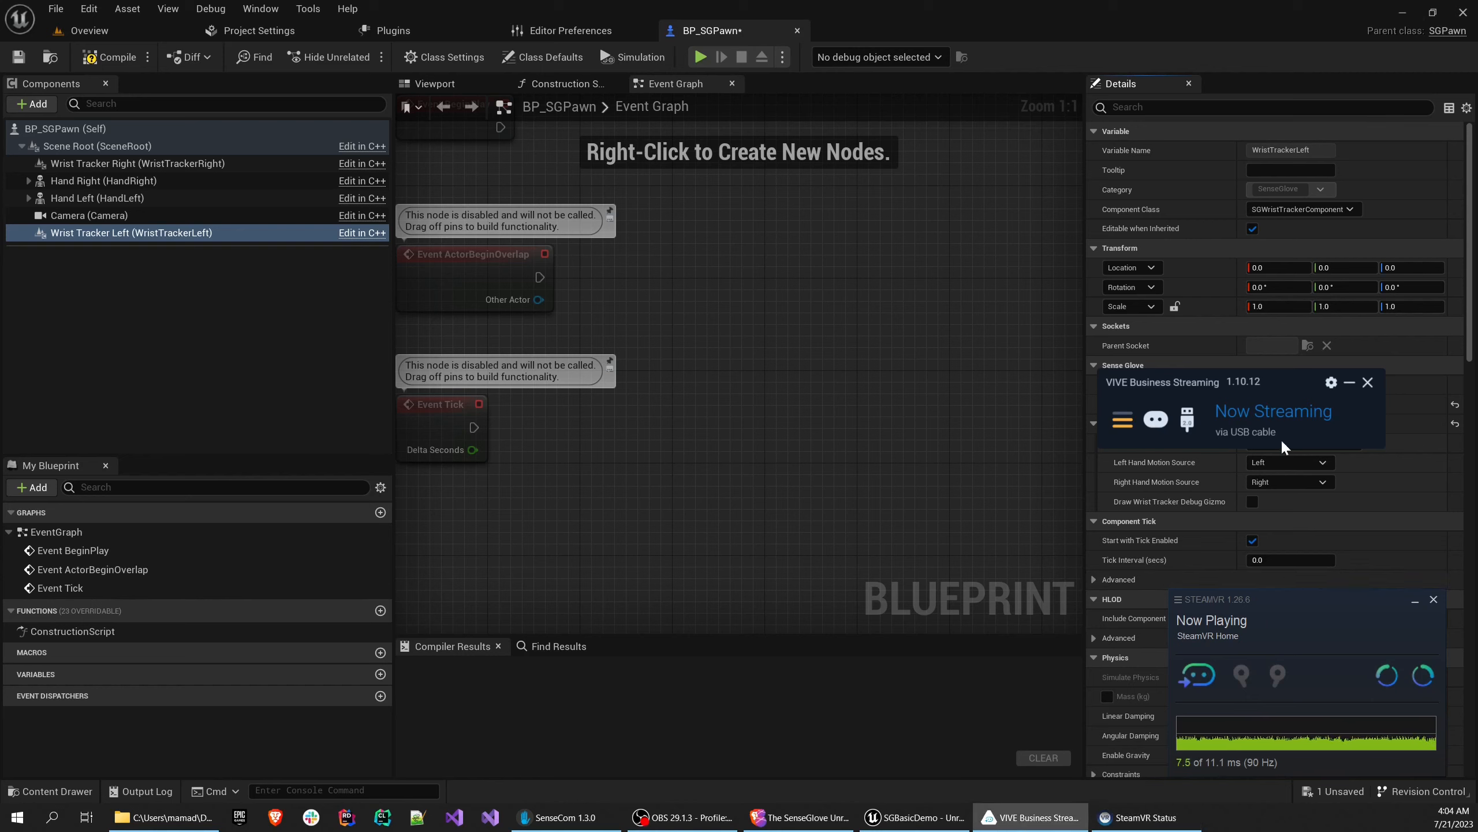
drag(1276, 374, 1345, 484)
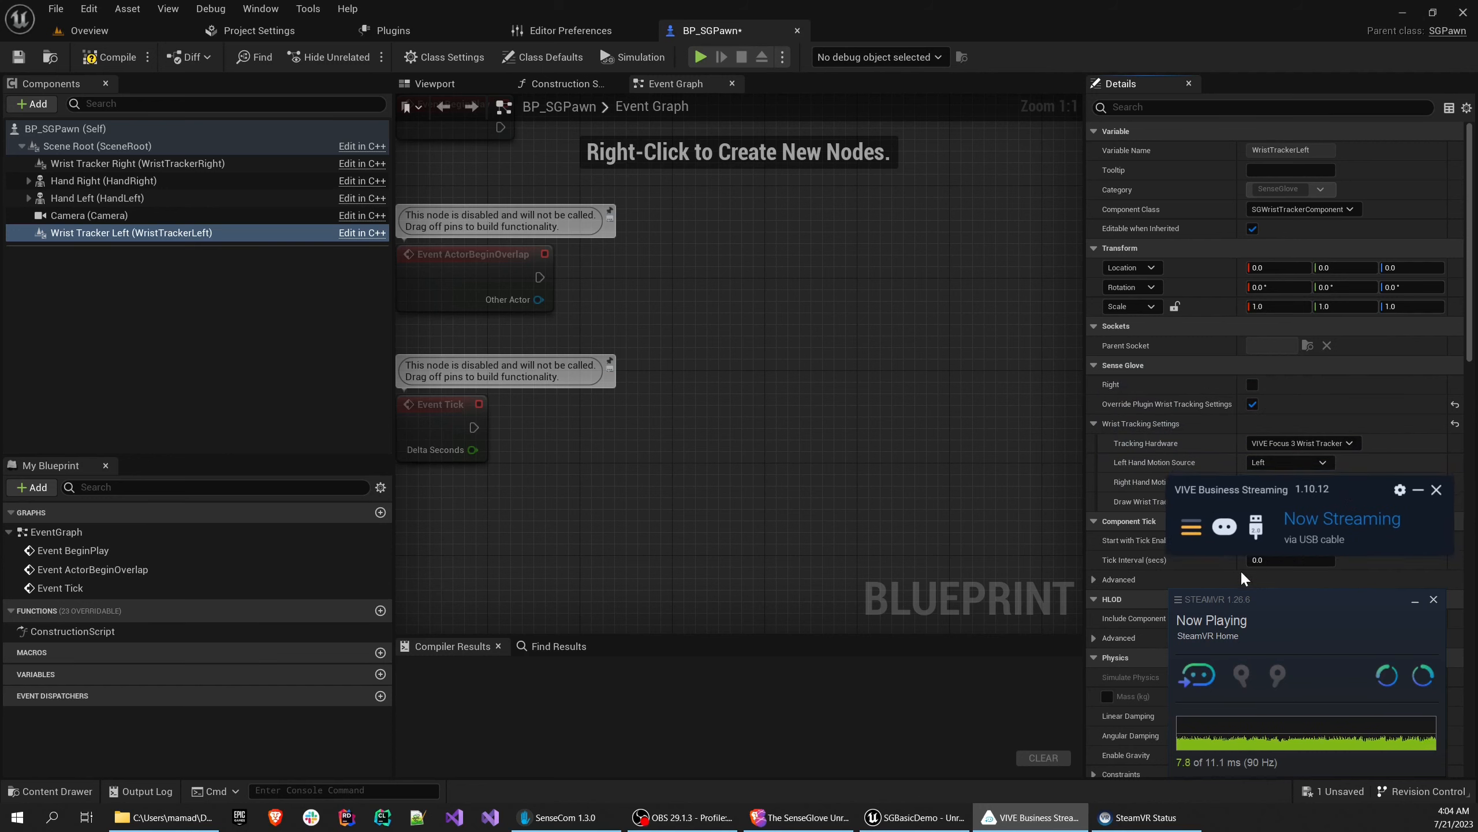
Set SteamVR as the OpenXR runtime in the SteamVR settings
click(1178, 599)
click(1203, 521)
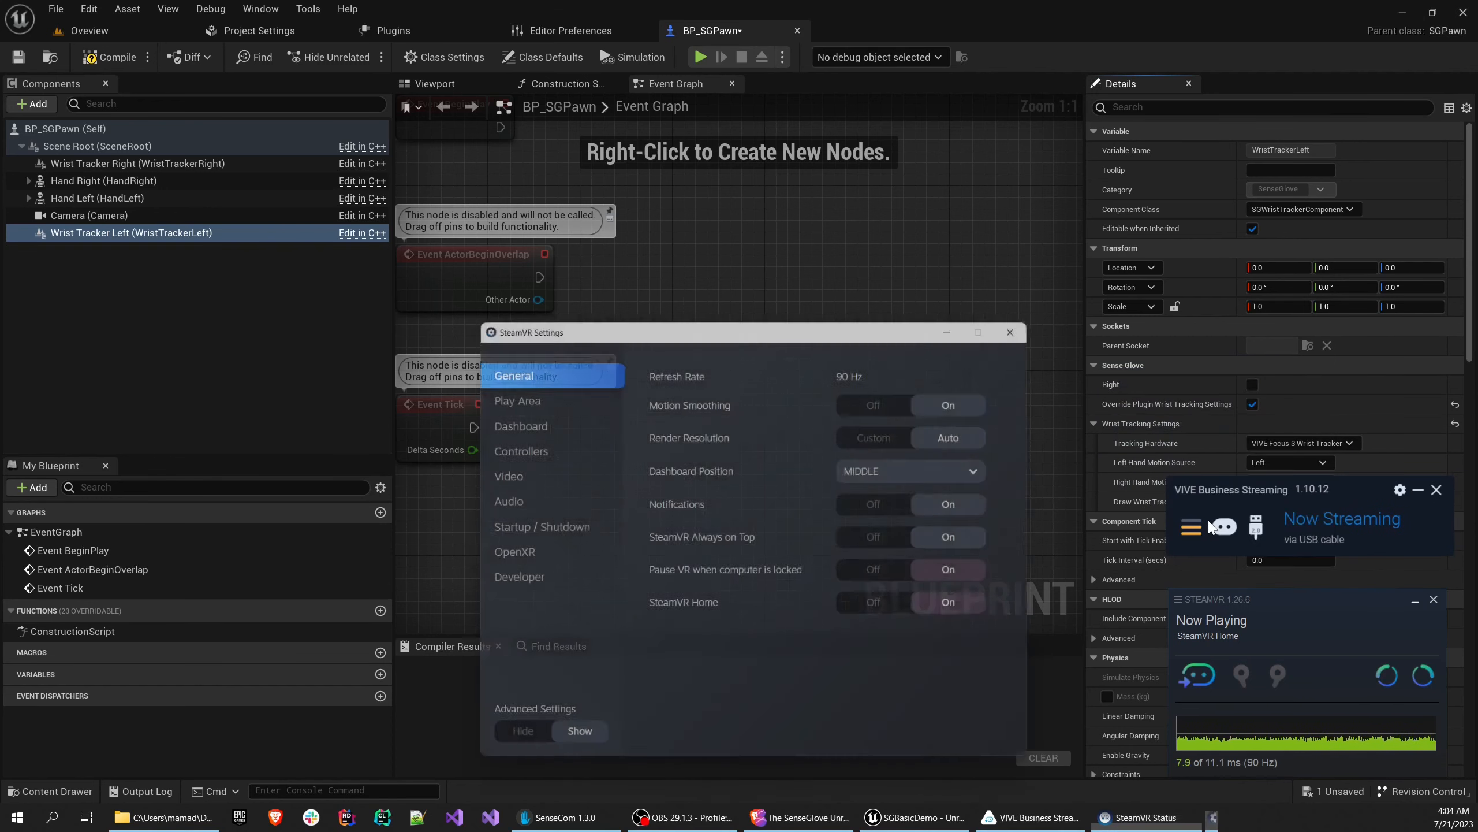
click(517, 555)
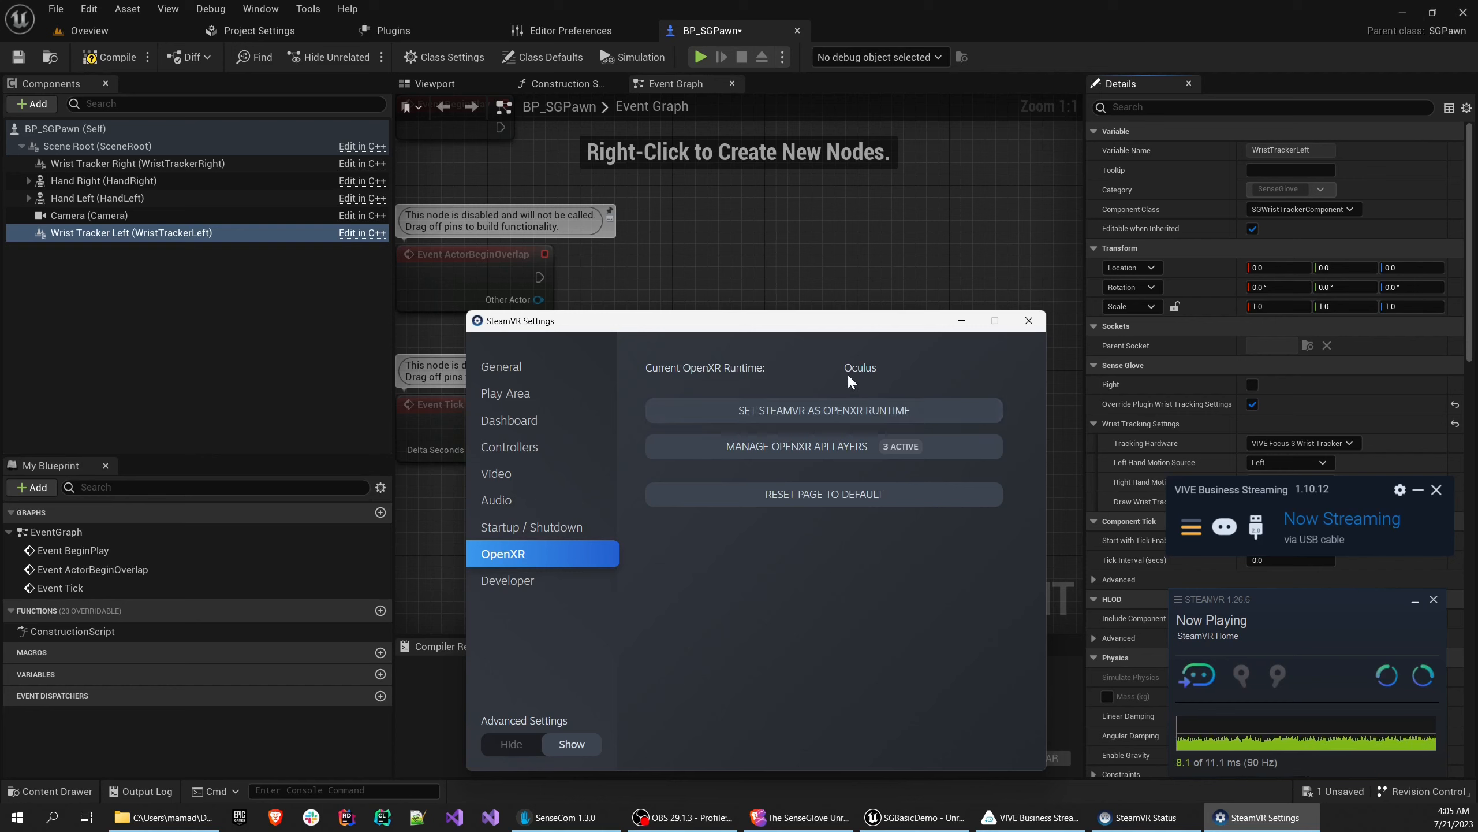
click(768, 410)
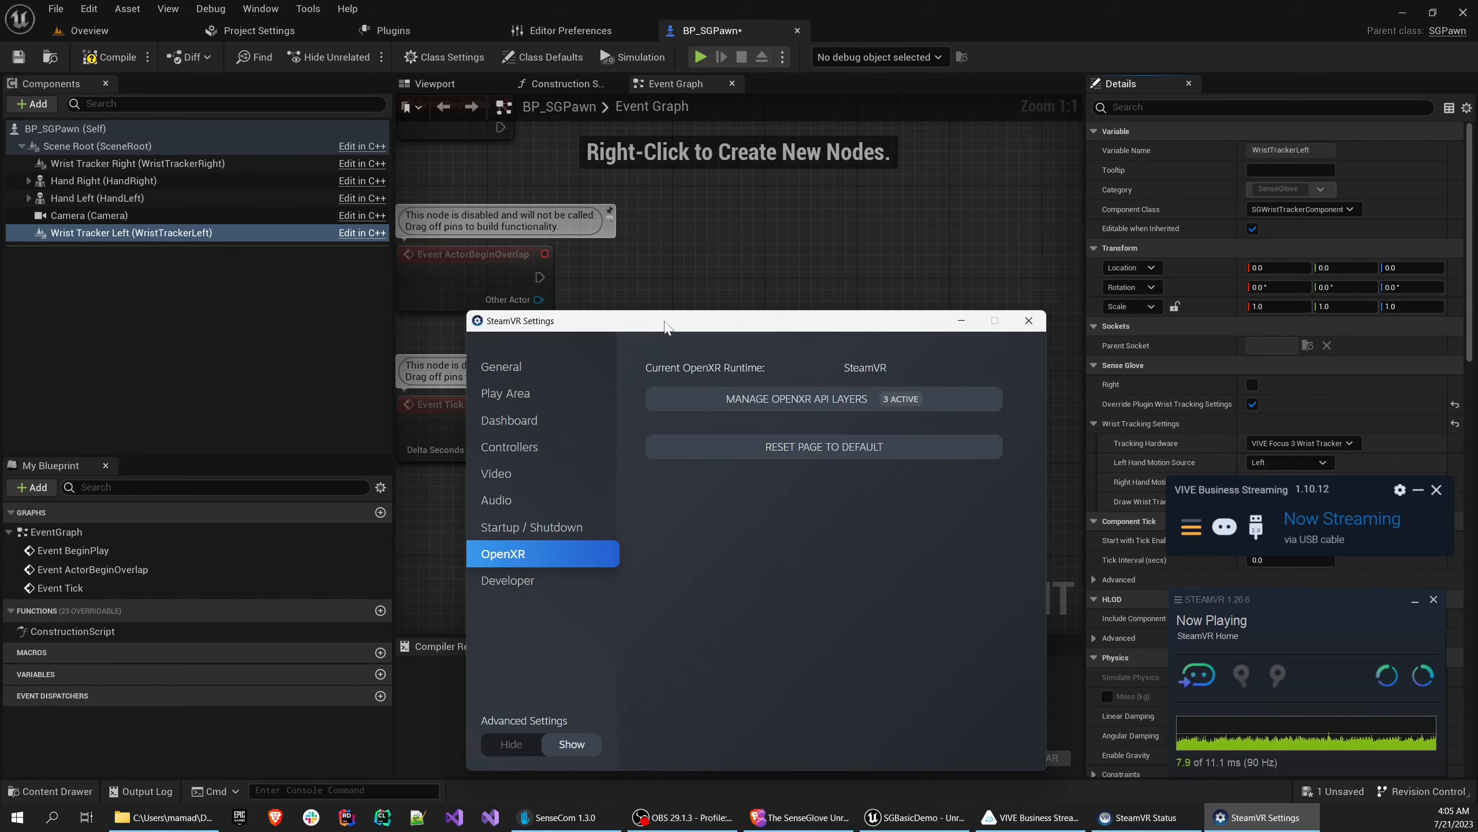
drag(666, 327, 718, 327)
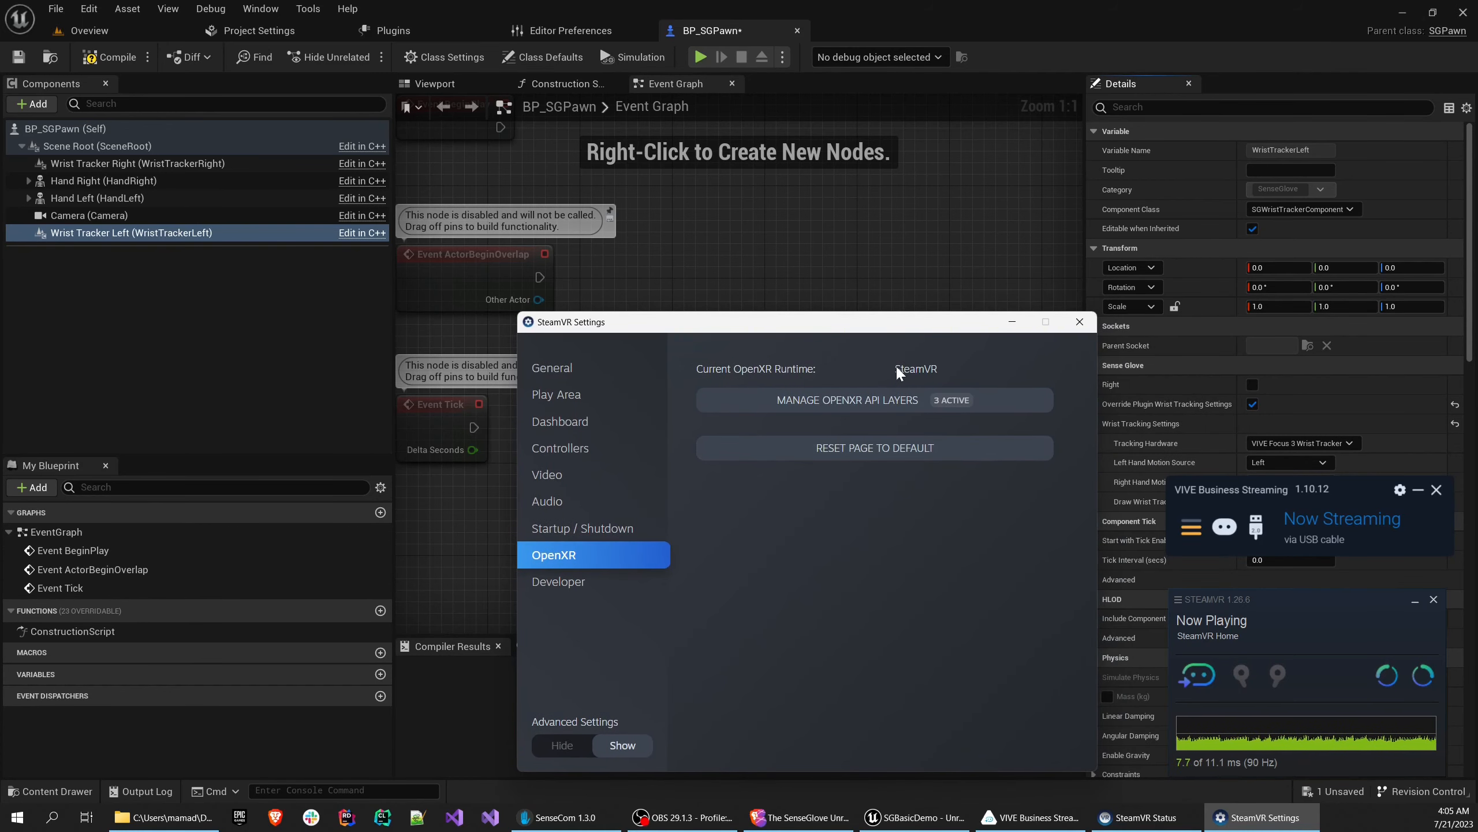
Check the Overview level's play modes for VR Preview, and return to BP_SGPawn and the SteamVR settings
click(129, 30)
click(407, 56)
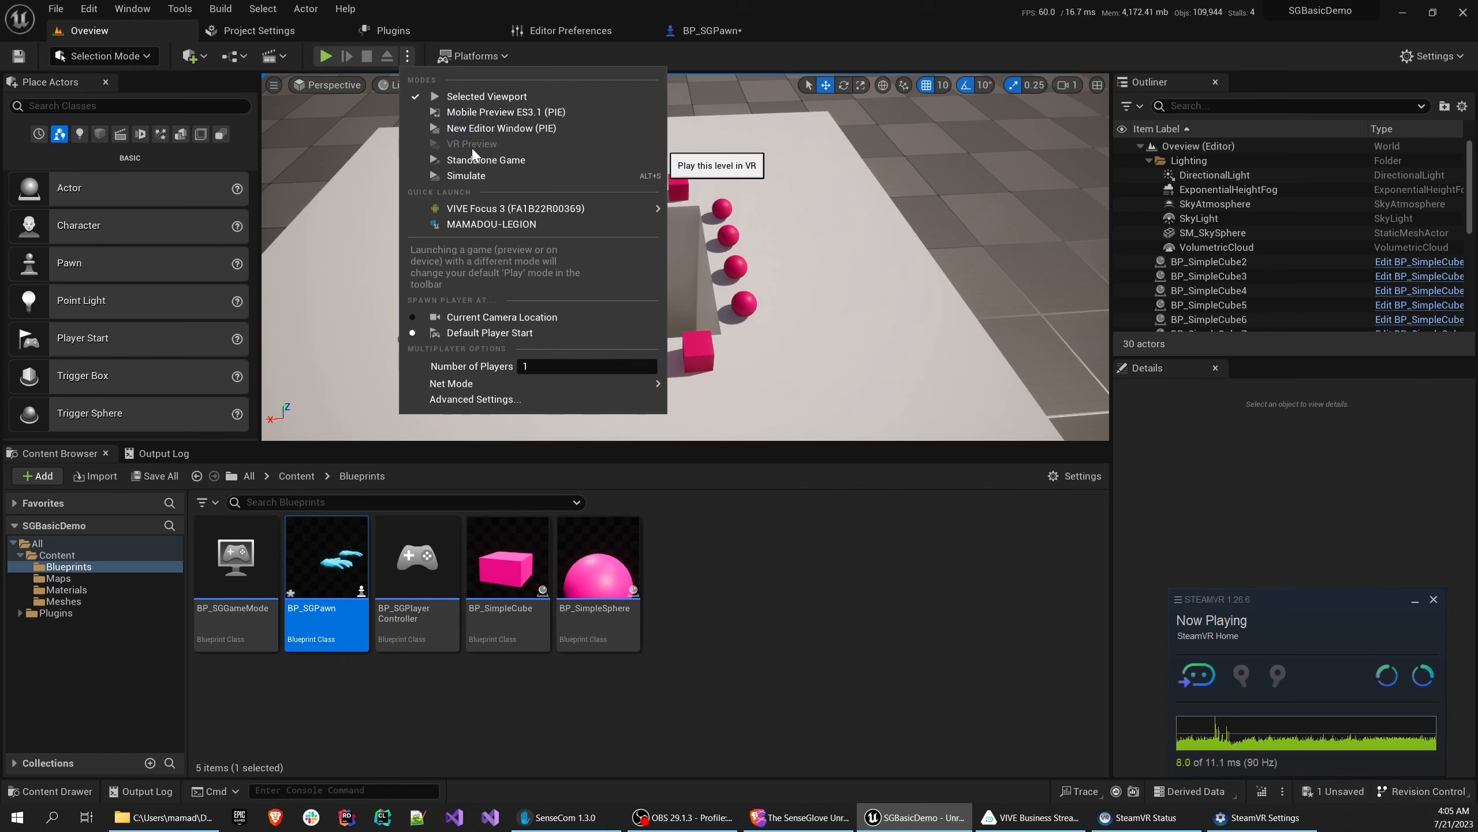
click(704, 35)
key(alt+Tab)
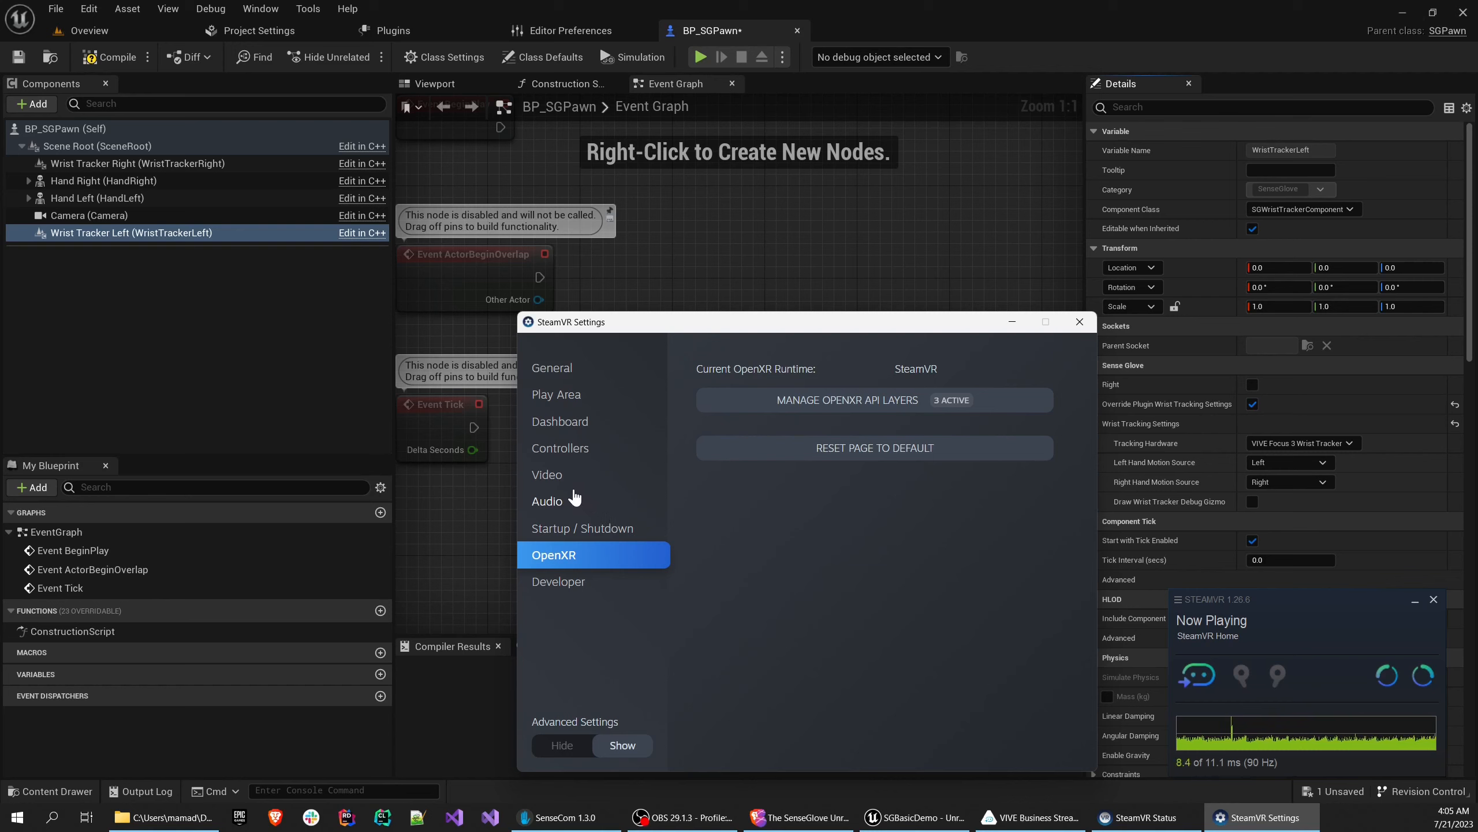
Set the tracker role of the TKR_LEFT device to Left Foot in SteamVR's tracker management
click(560, 453)
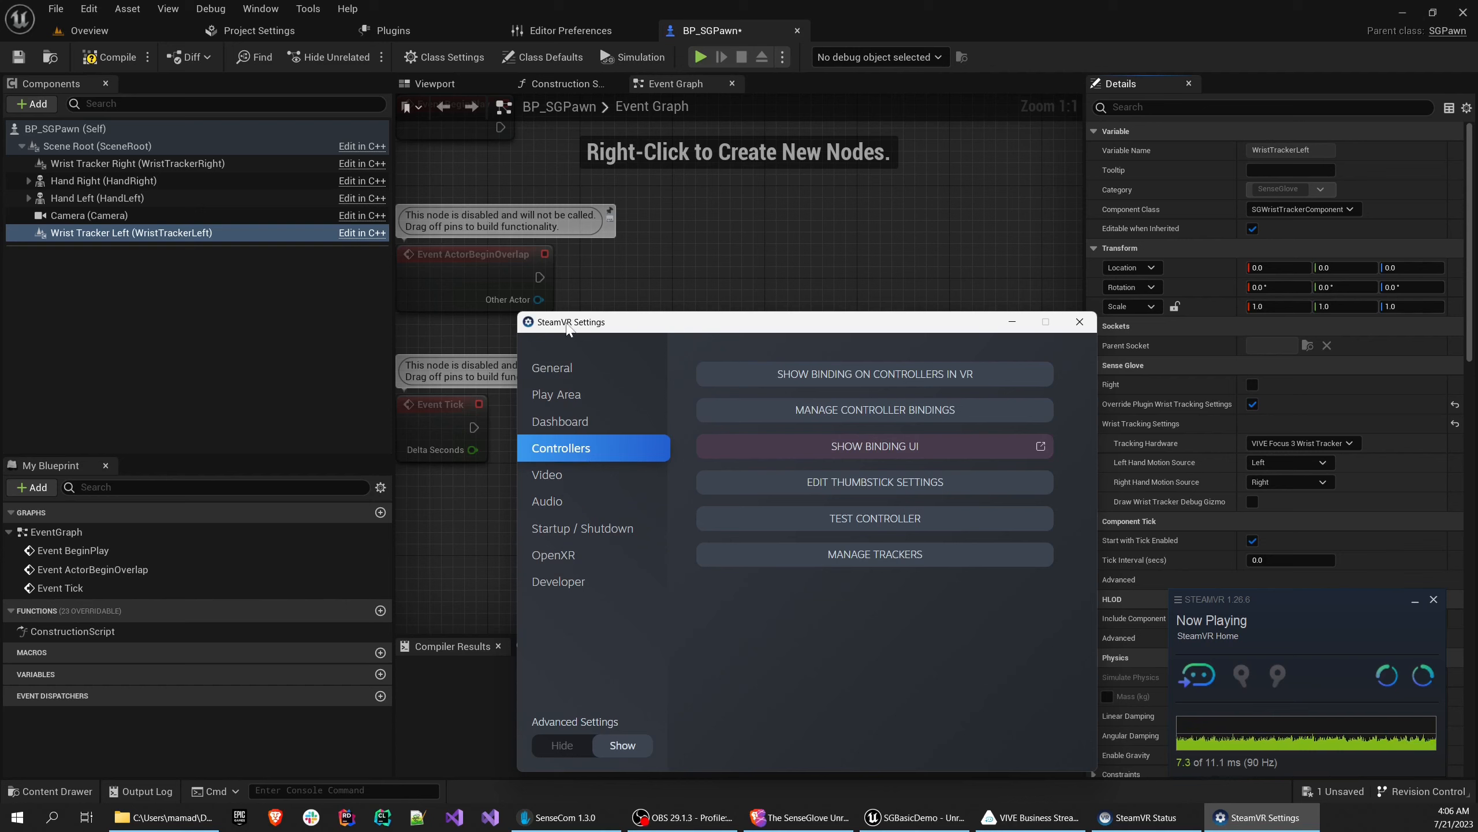
click(851, 560)
drag(1028, 475, 1008, 661)
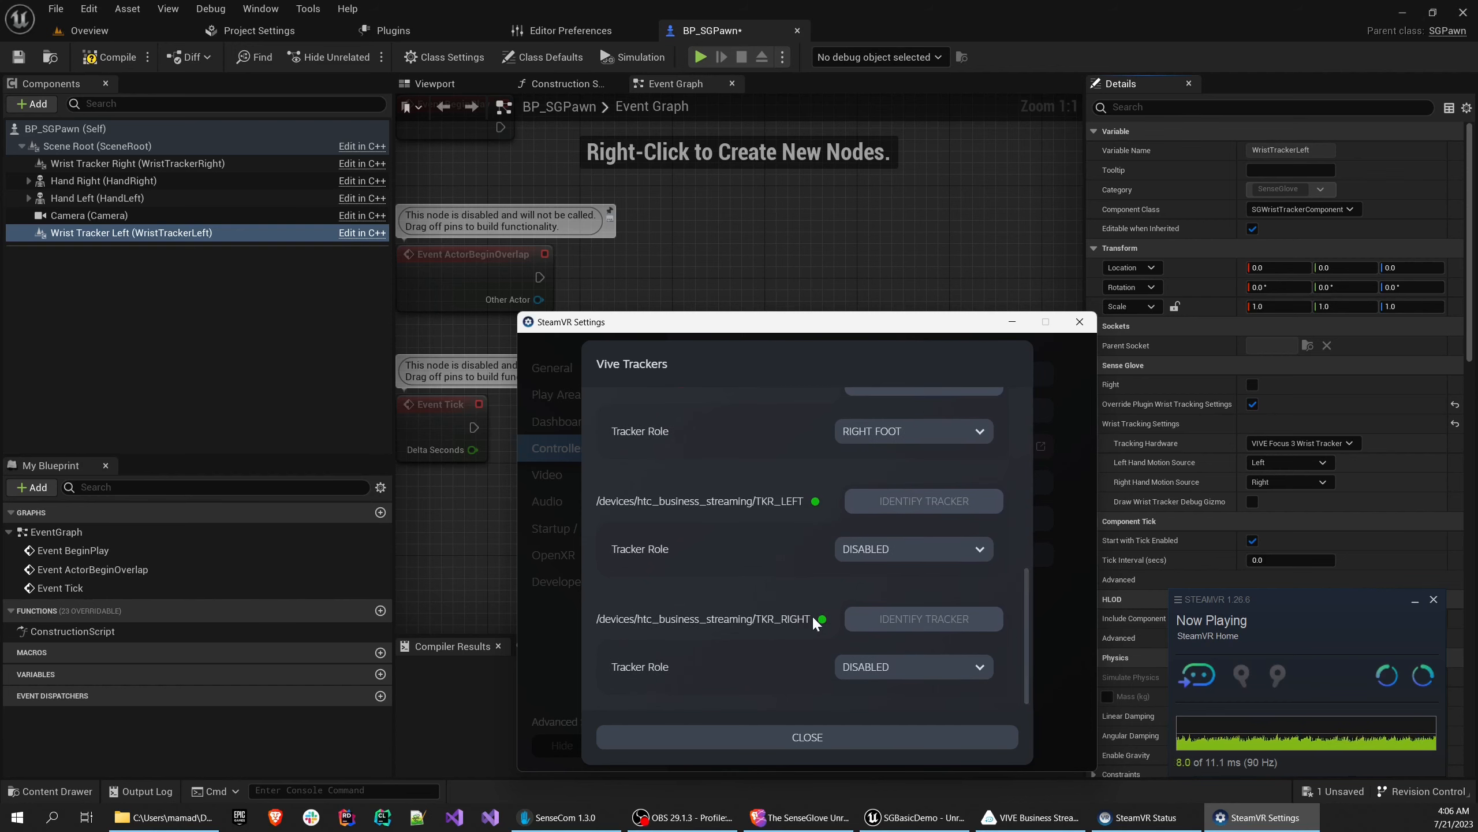
click(863, 559)
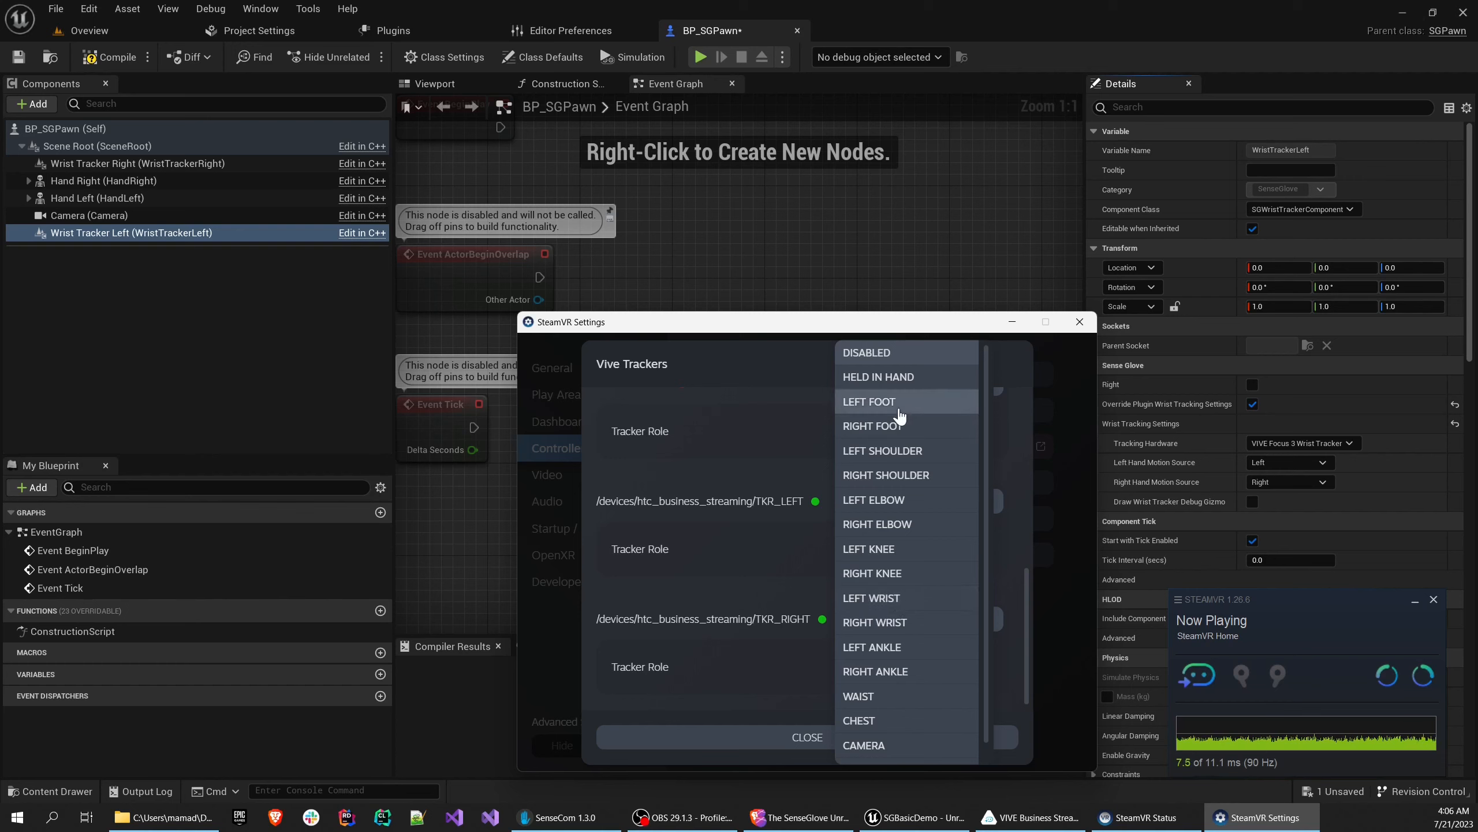
click(875, 426)
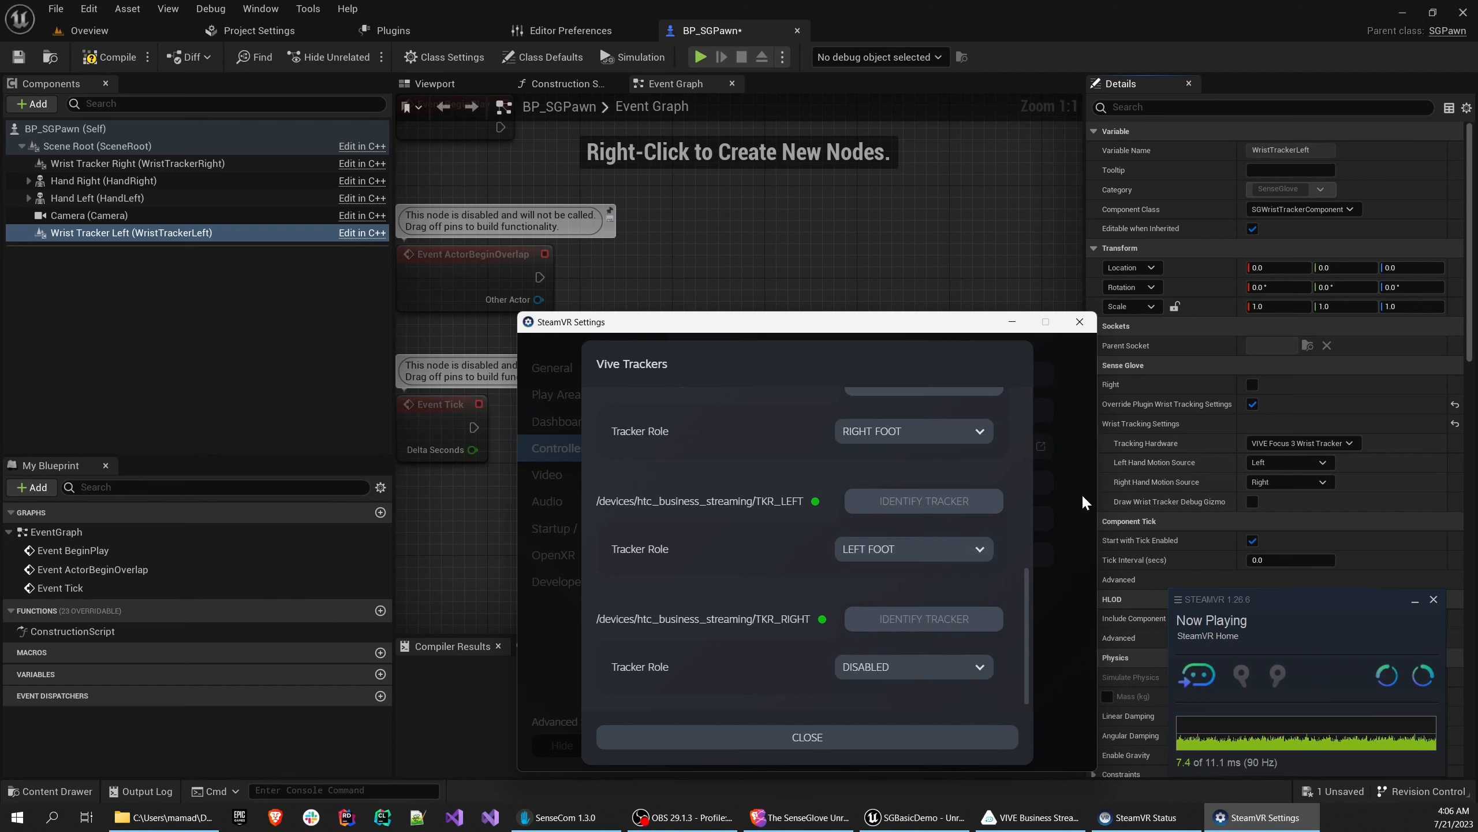
Set the Left Hand Motion Source of Wrist Tracker Left to Left Foot, moving the SteamVR status window out of the way
click(1290, 464)
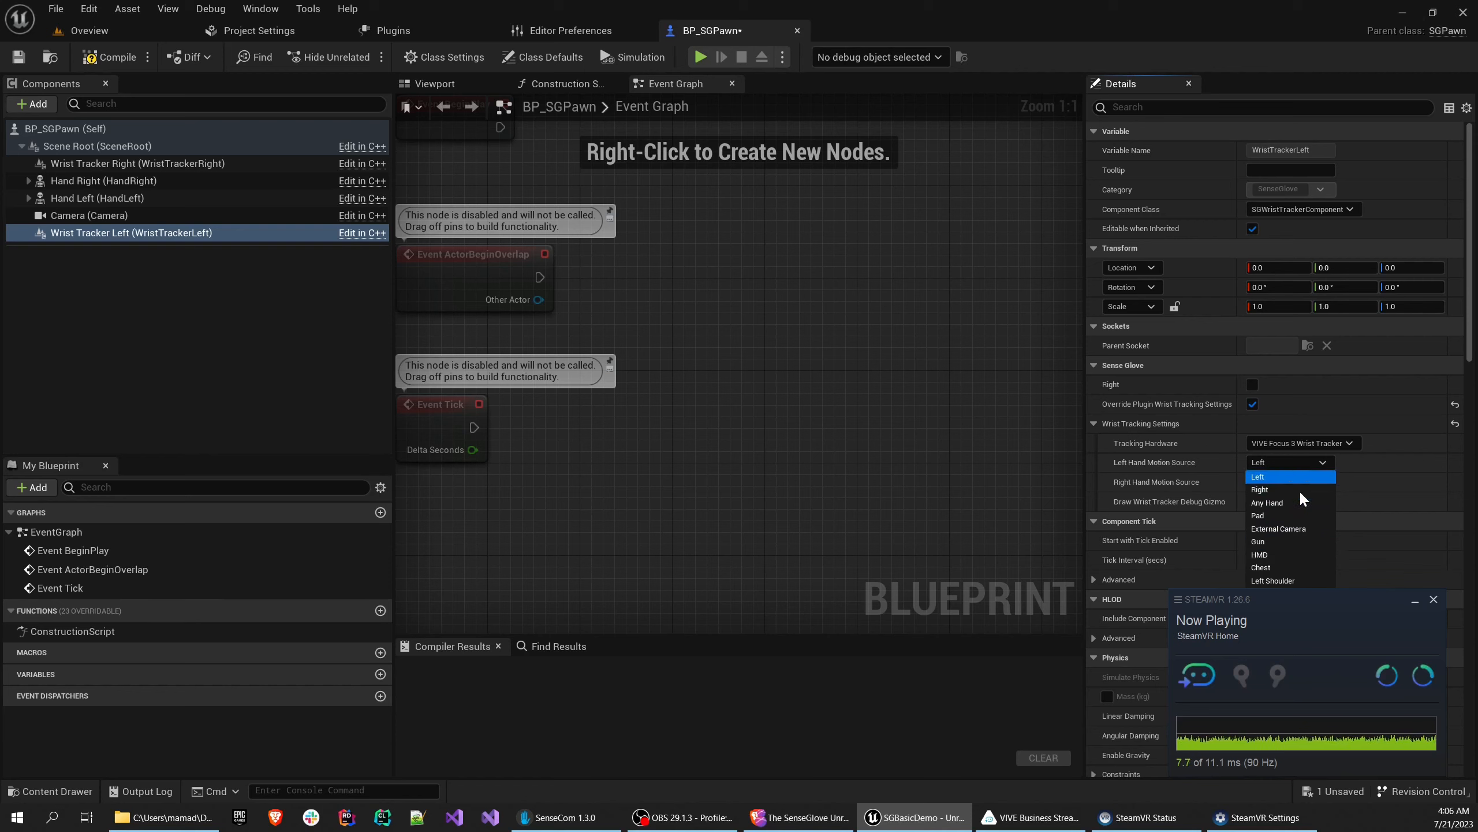
drag(1289, 590, 933, 590)
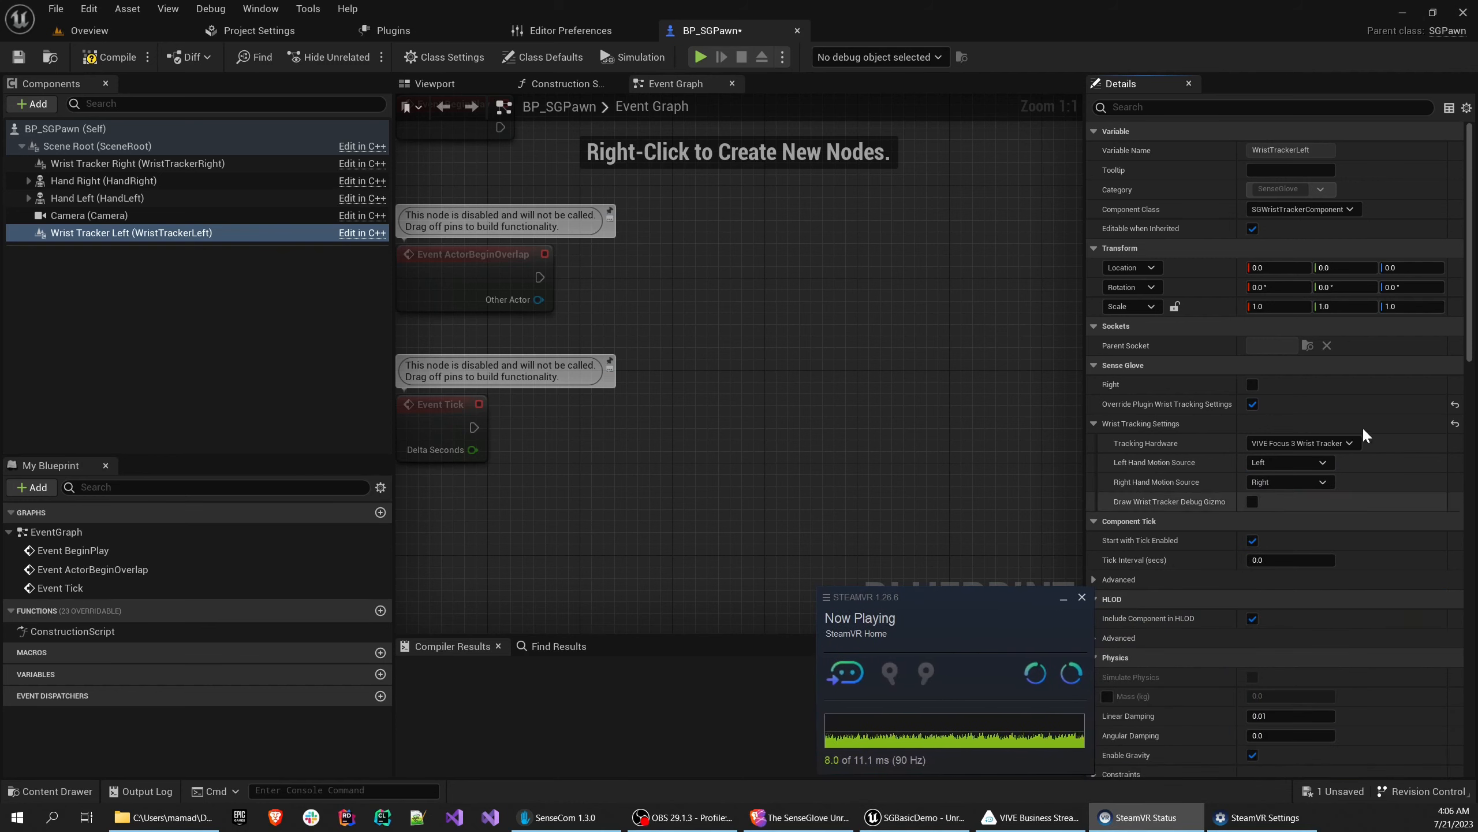
click(1292, 462)
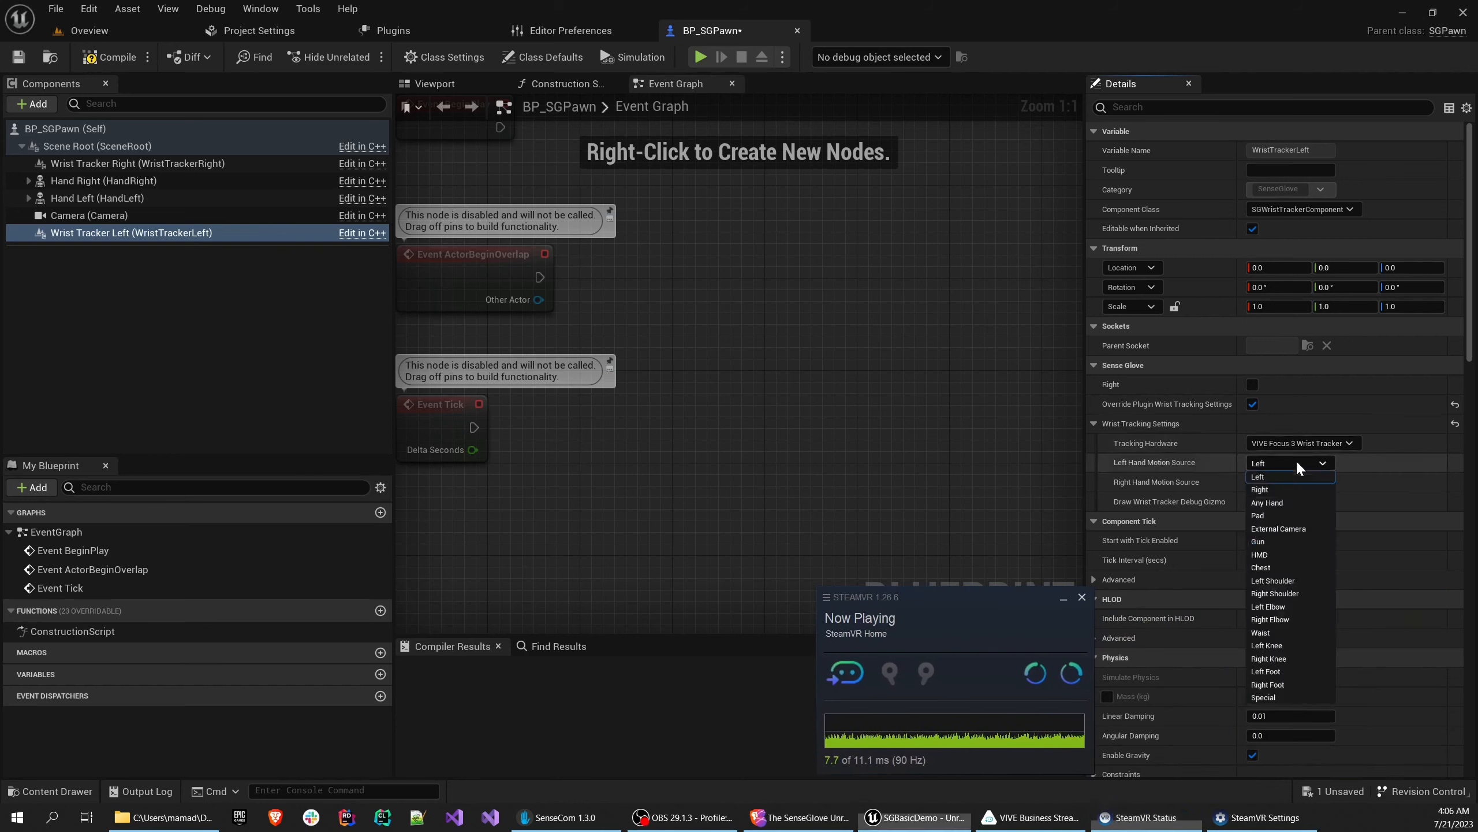
click(1289, 670)
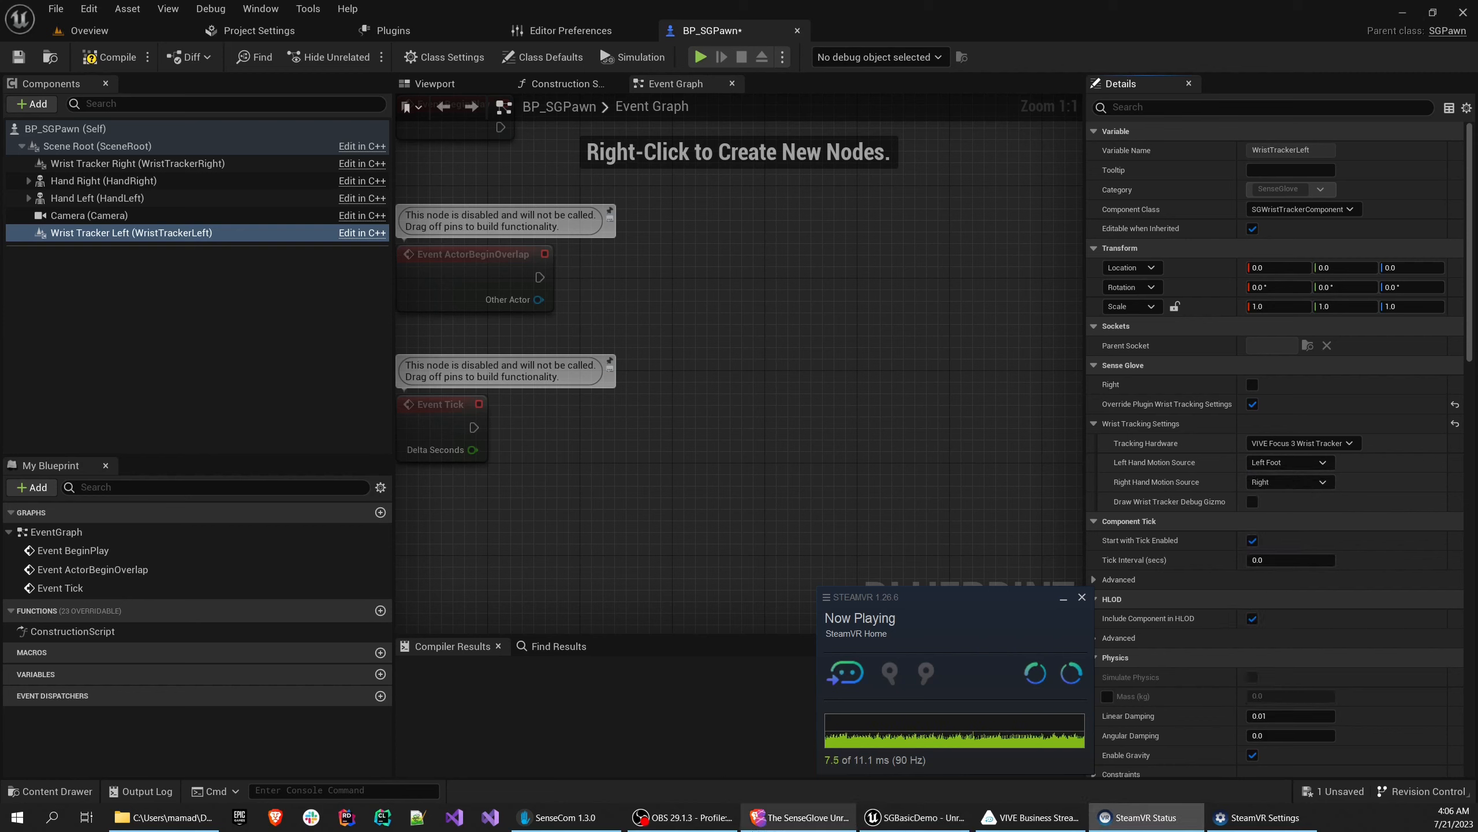
Return to the SteamVR tracker settings and set the TKR_RIGHT device's tracker role to Right Foot
click(1261, 817)
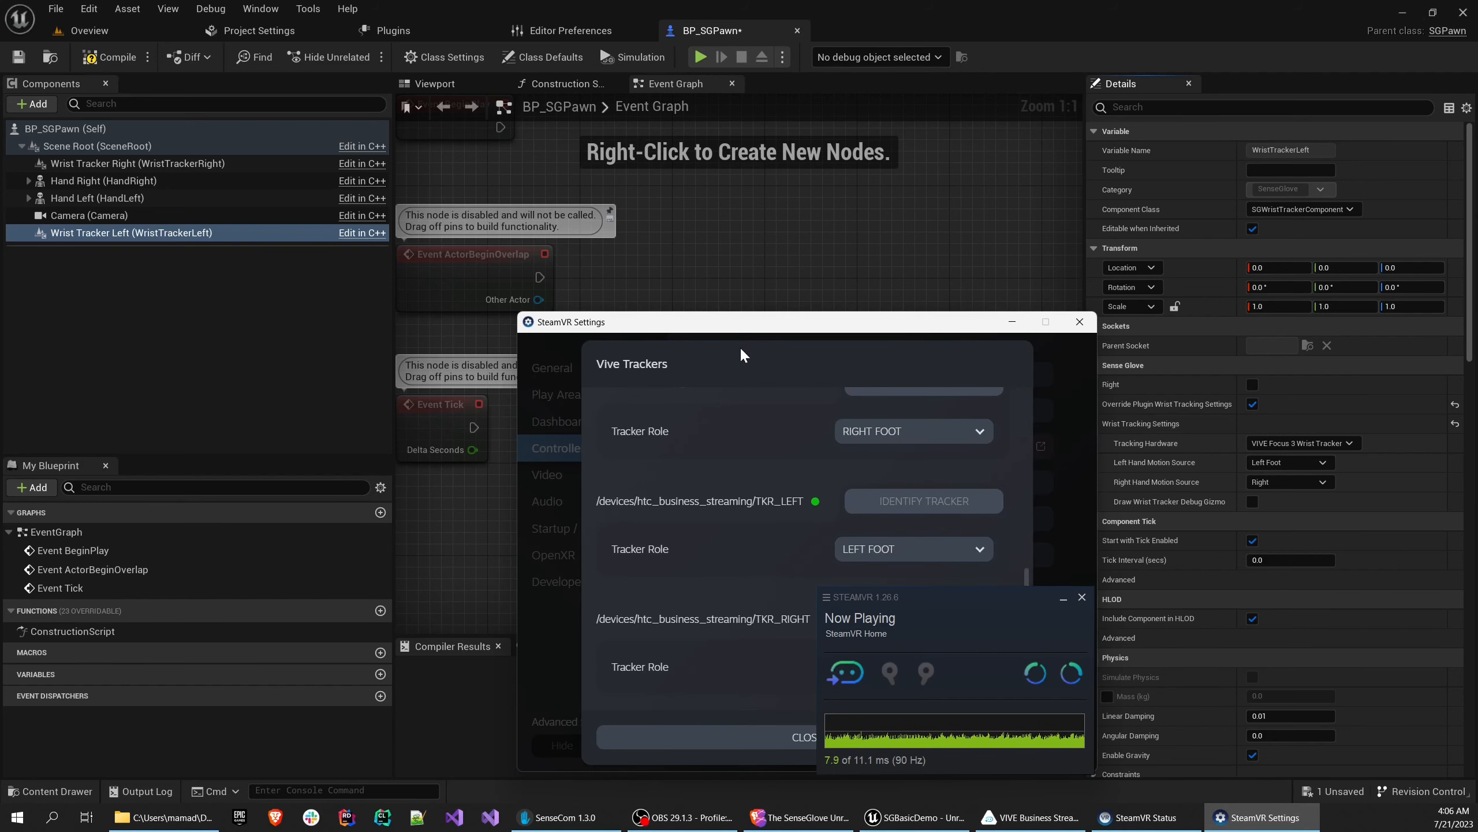
drag(741, 321, 526, 158)
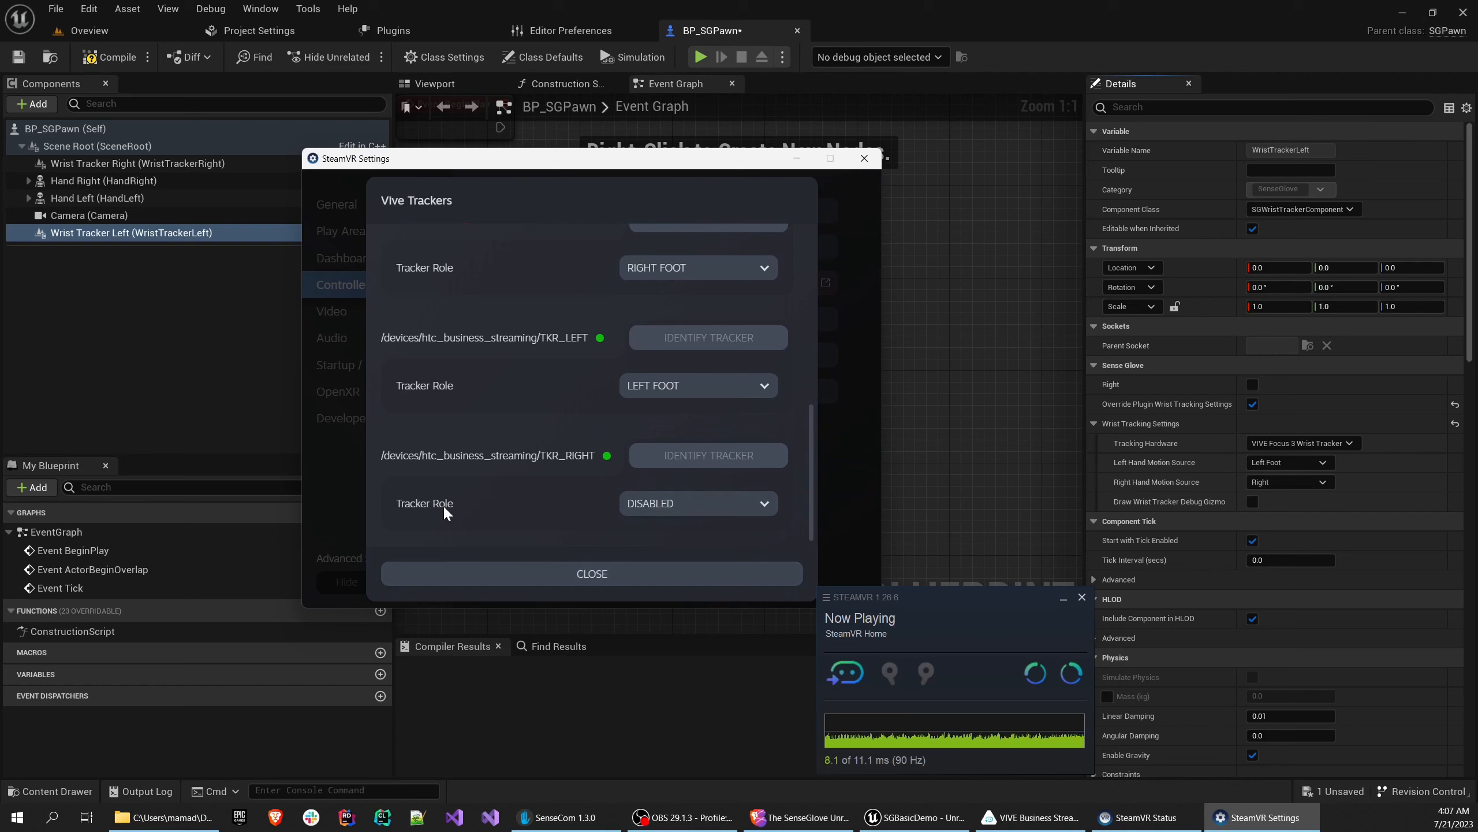
click(653, 502)
scroll(664, 515, down, 1)
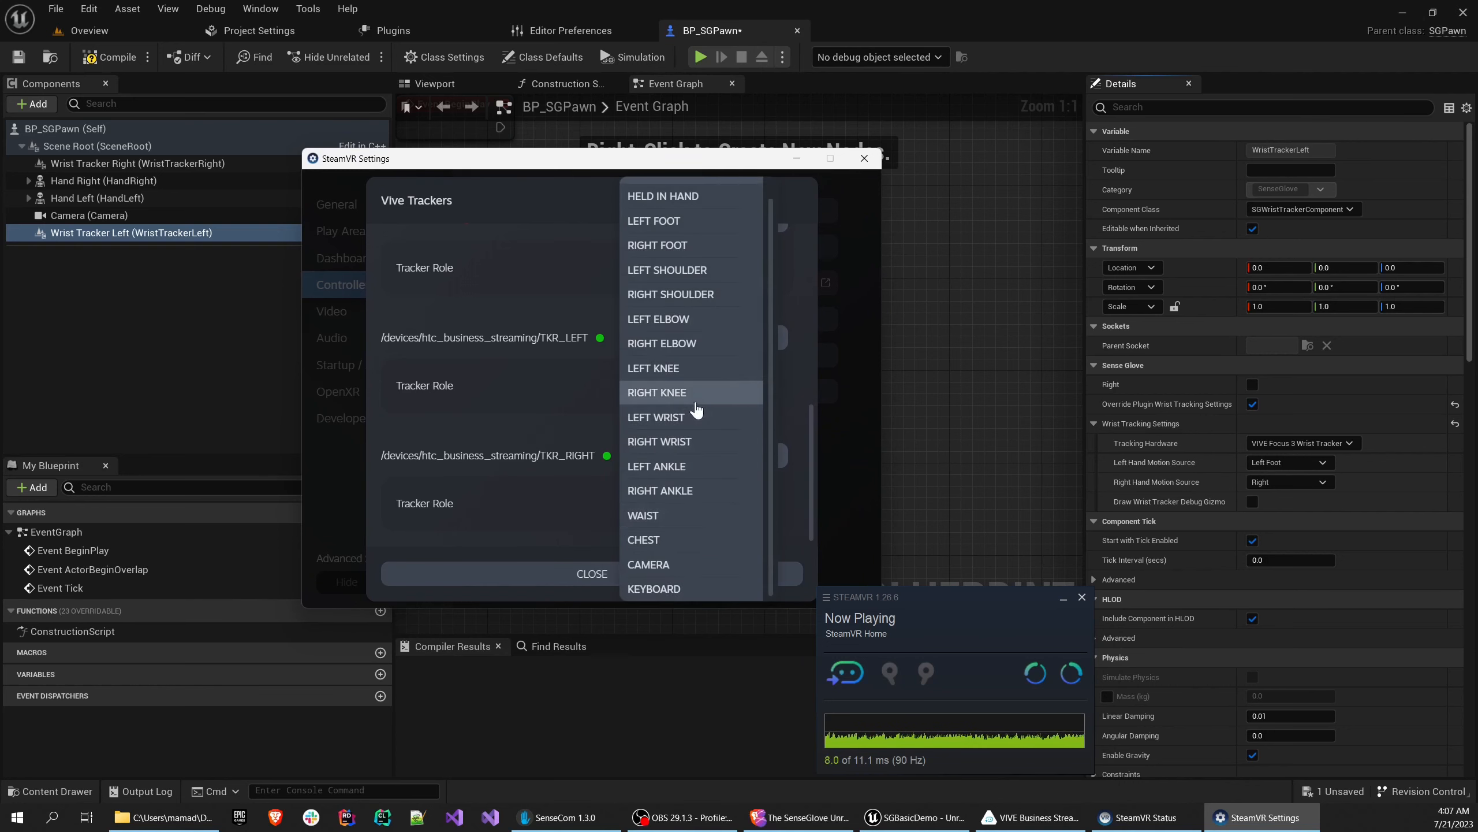
click(657, 245)
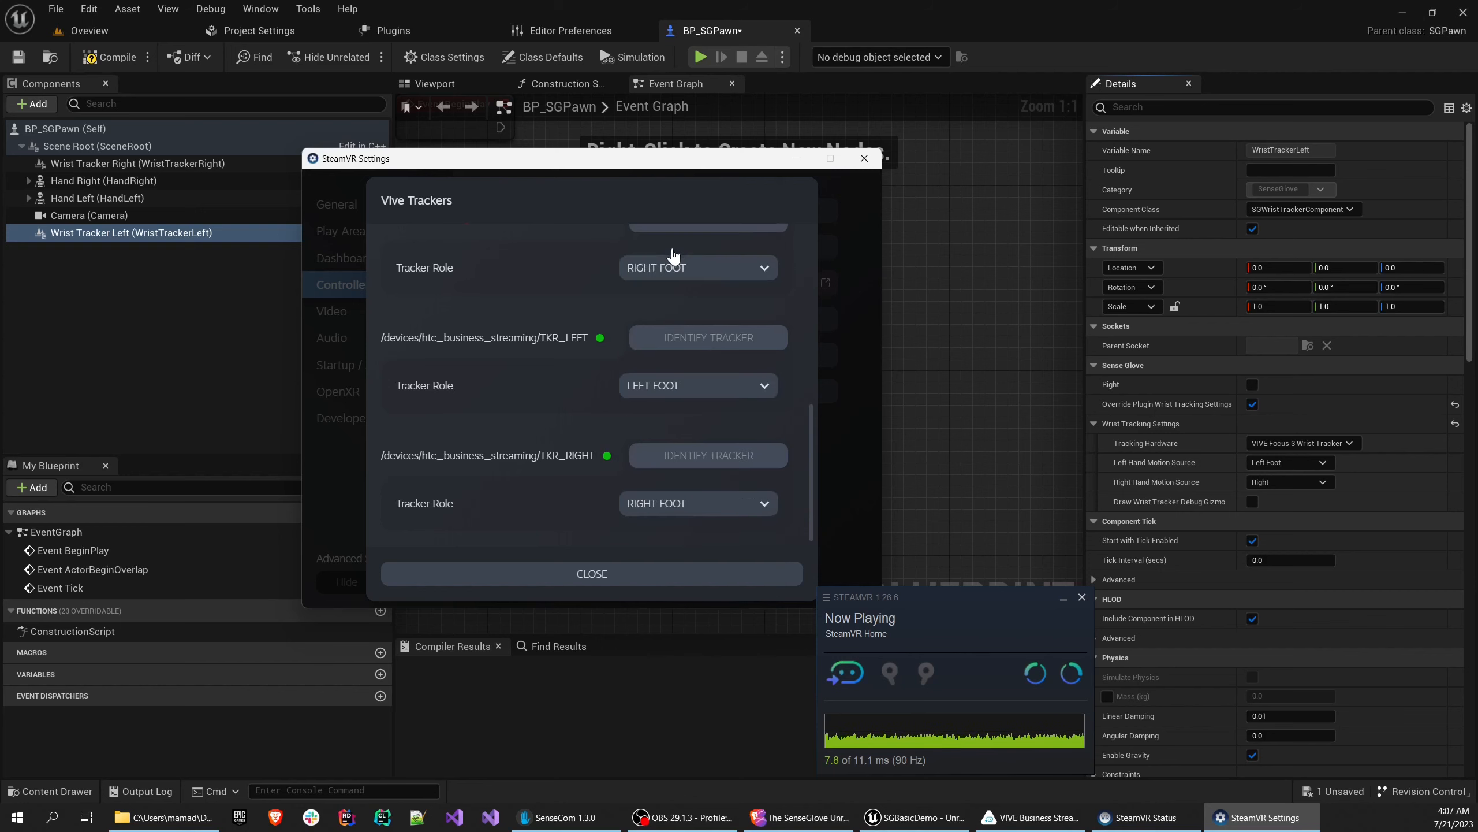
Try the Camera role for the TKR_LEFT device and compare it with the available Left Hand Motion Source options in BP_SGPawn
click(662, 392)
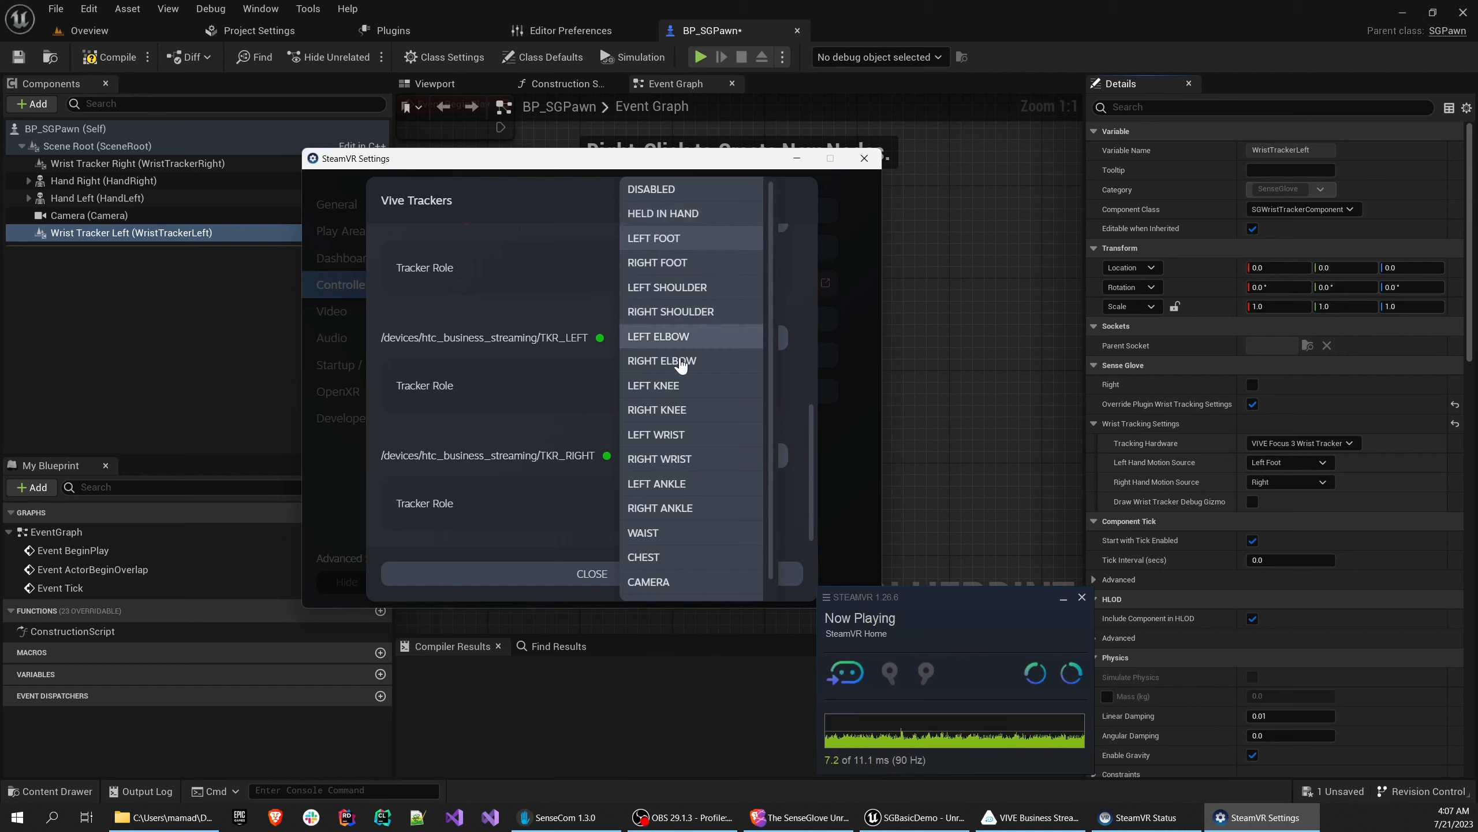
click(653, 582)
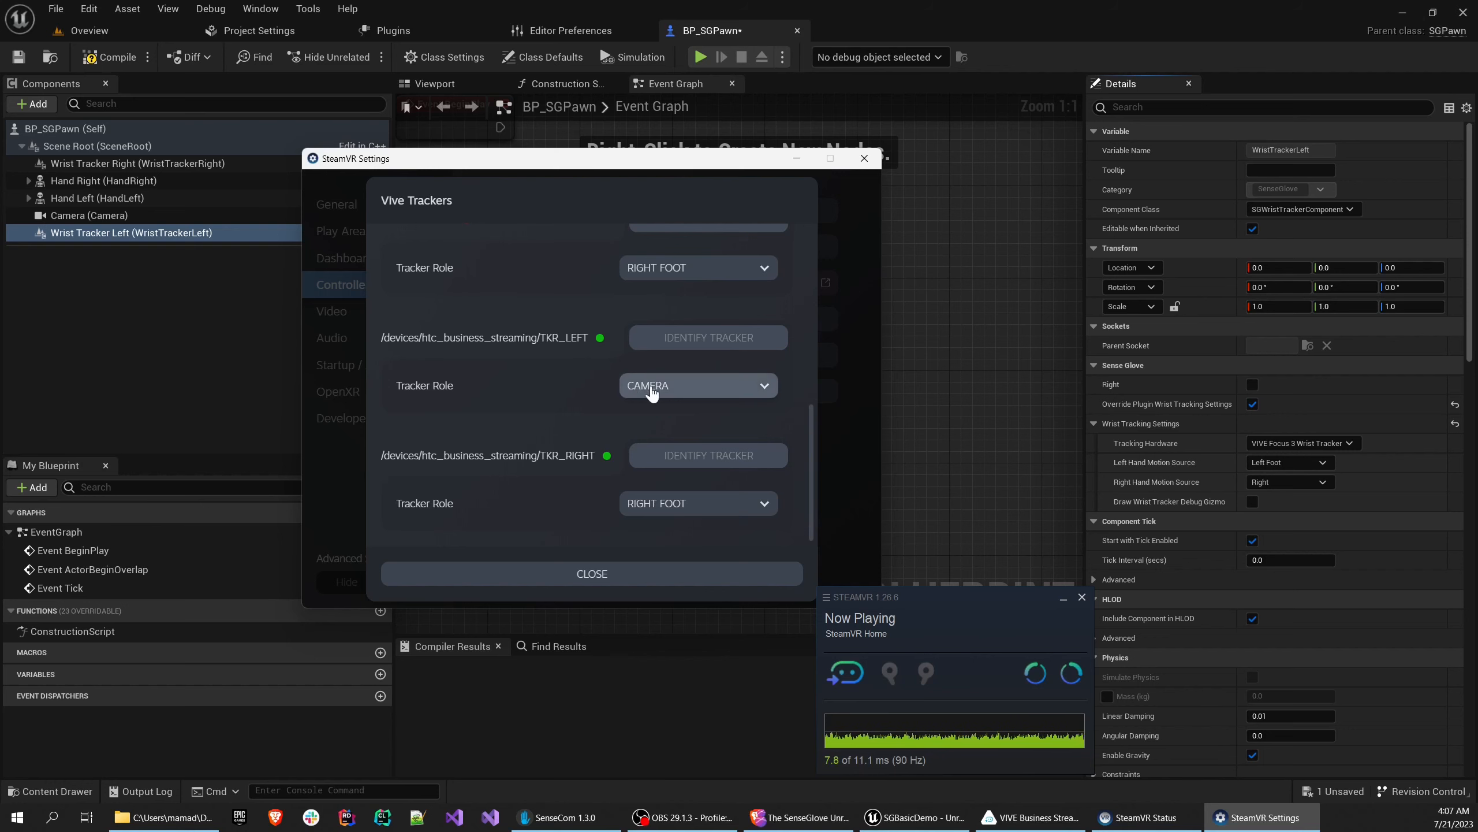
click(1345, 473)
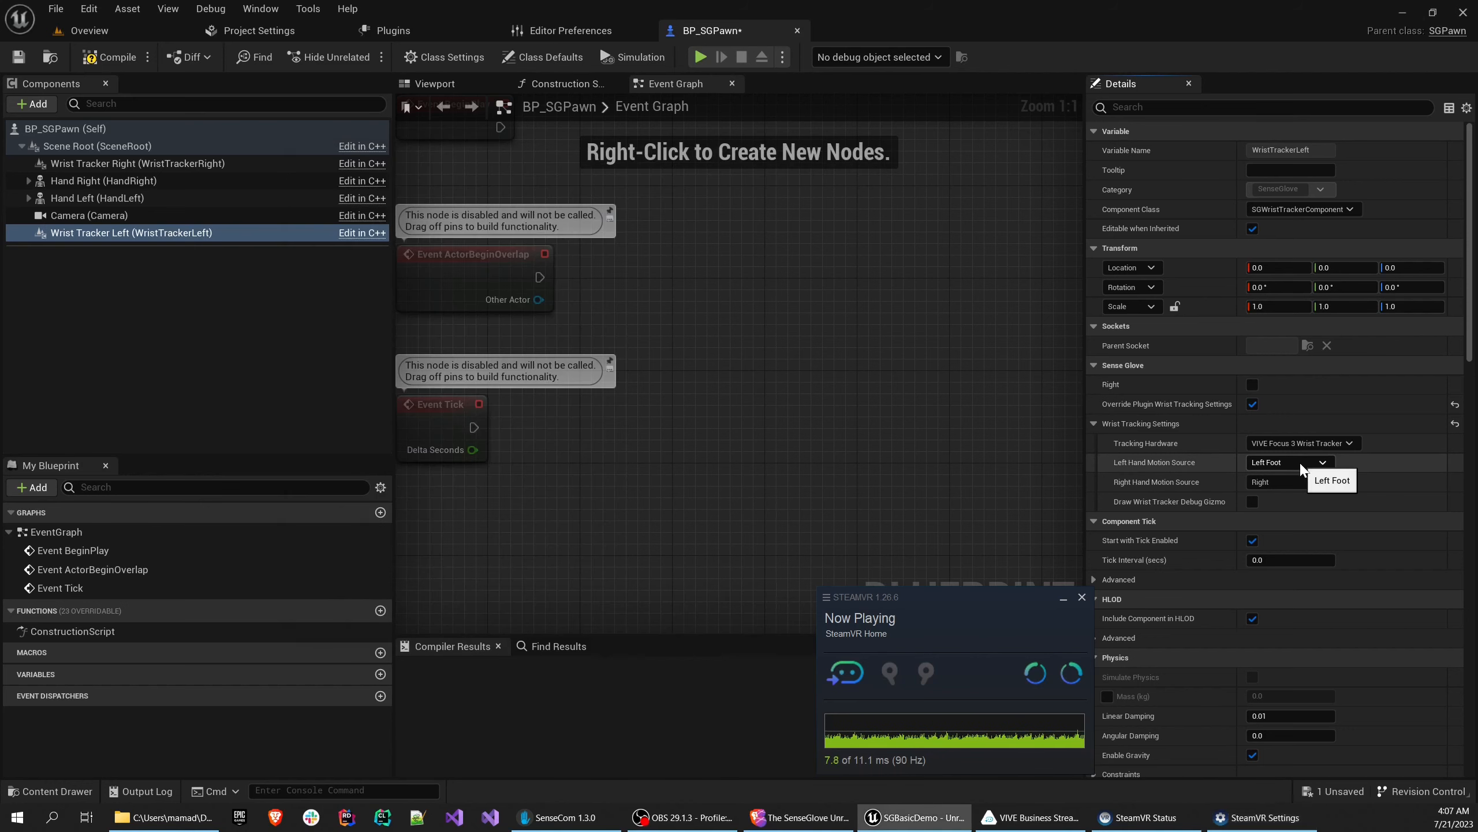
click(1303, 464)
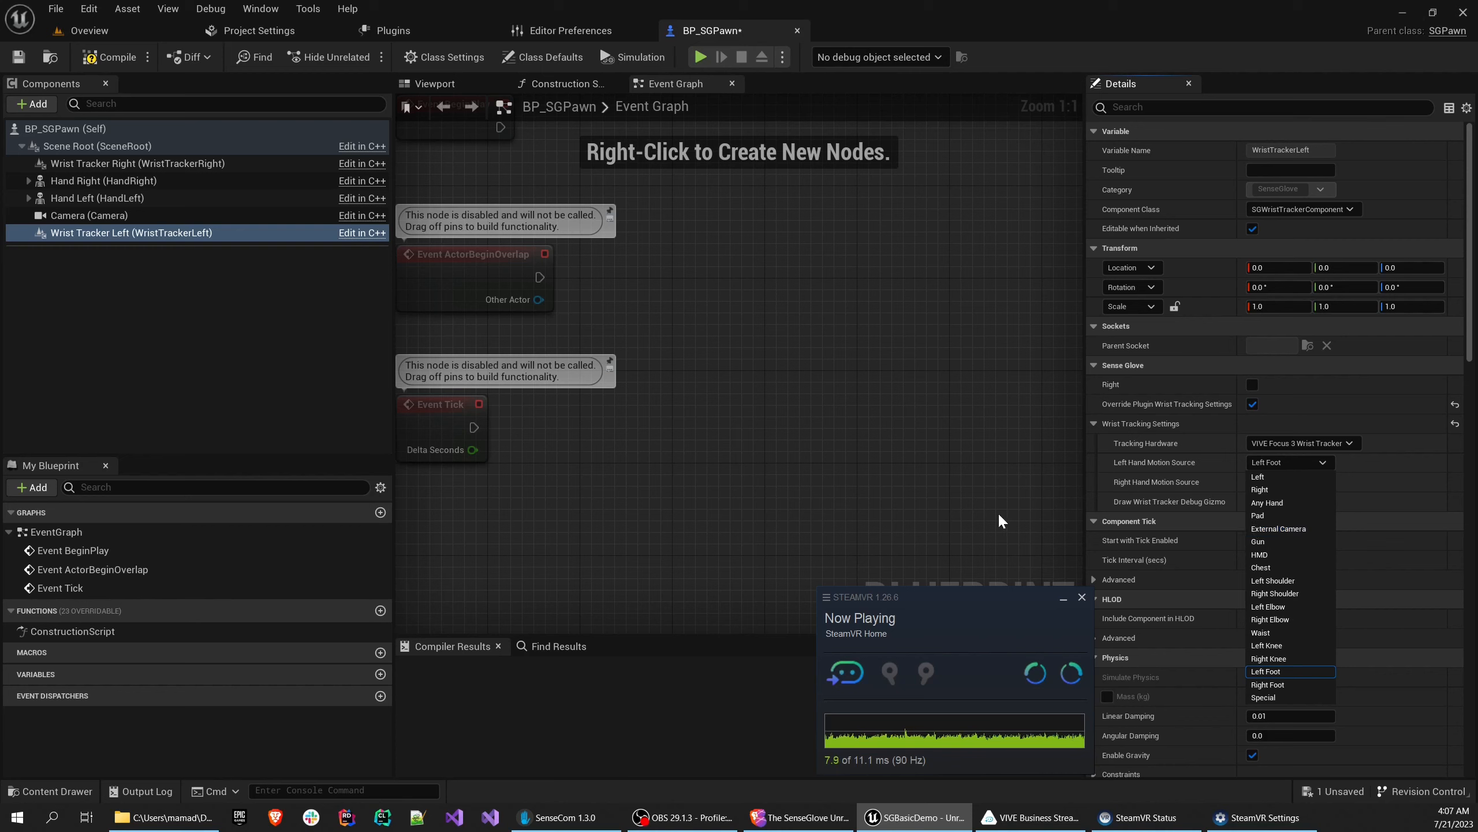
click(949, 500)
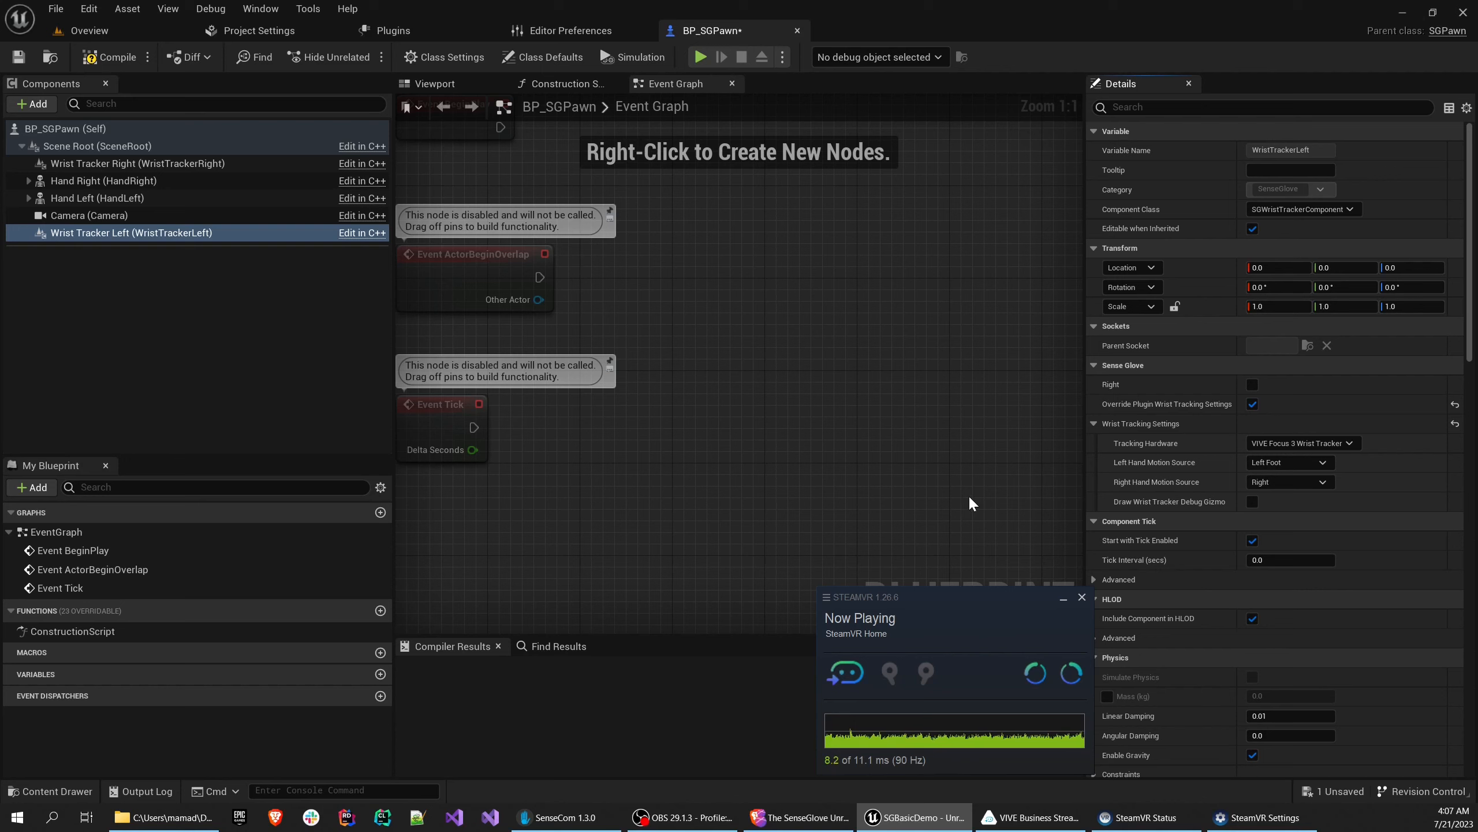
Set the TKR_LEFT device's tracker role back to Left Foot in the SteamVR tracker settings
key(alt+Tab)
click(678, 387)
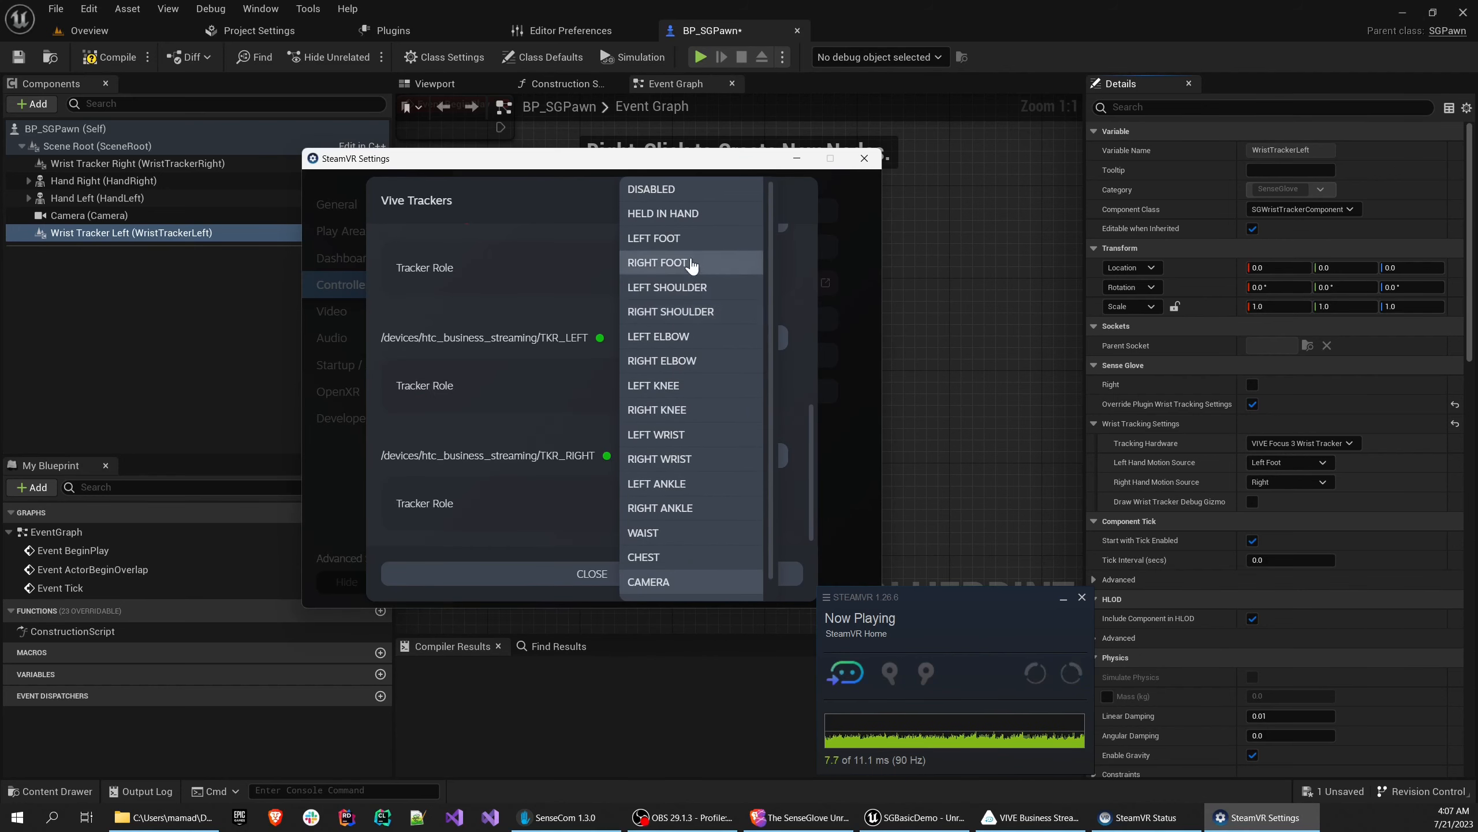
click(690, 238)
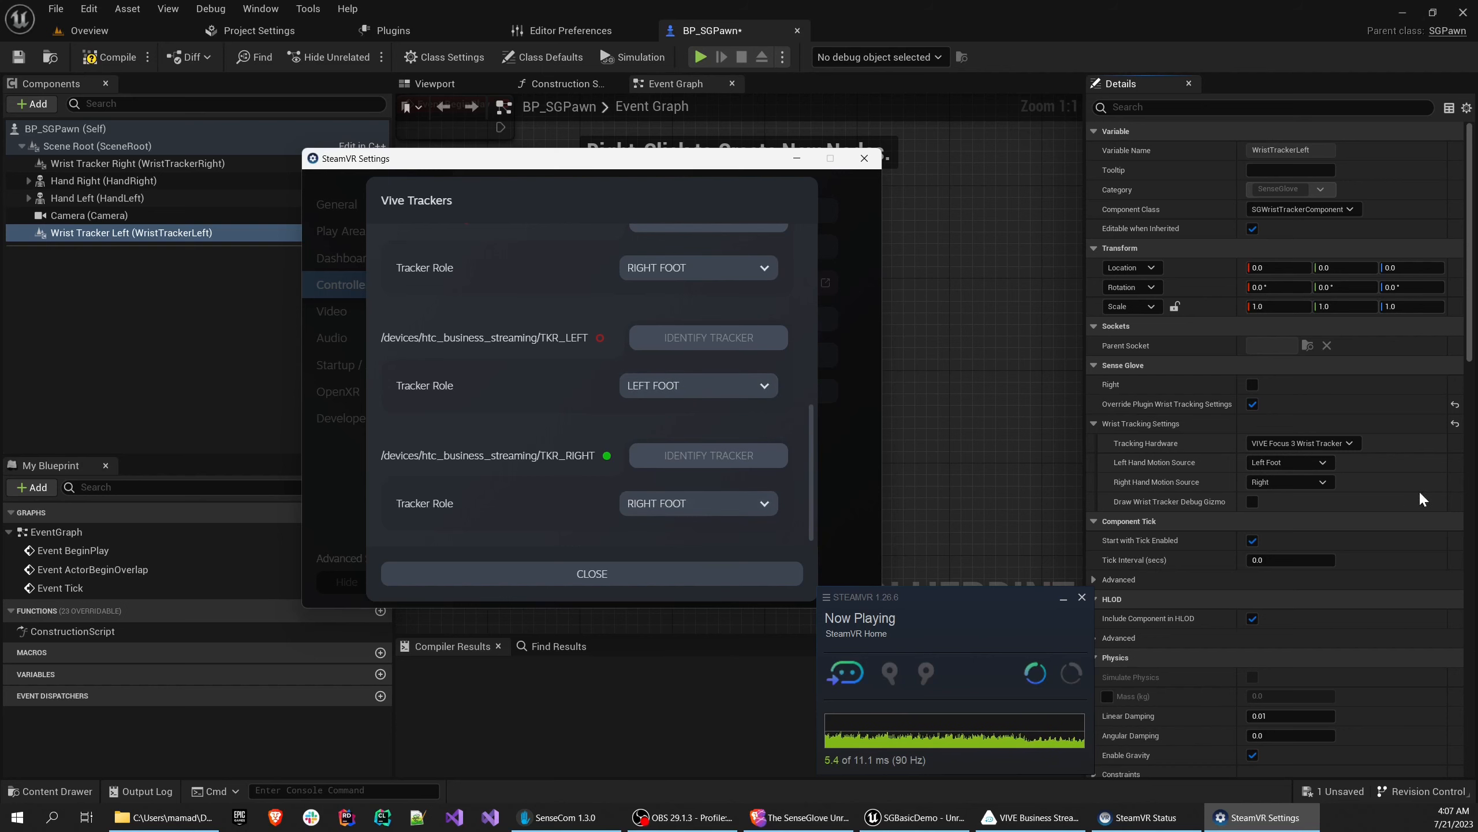
Set the Right Hand Motion Source of Wrist Tracker Left to Right Foot
click(1288, 482)
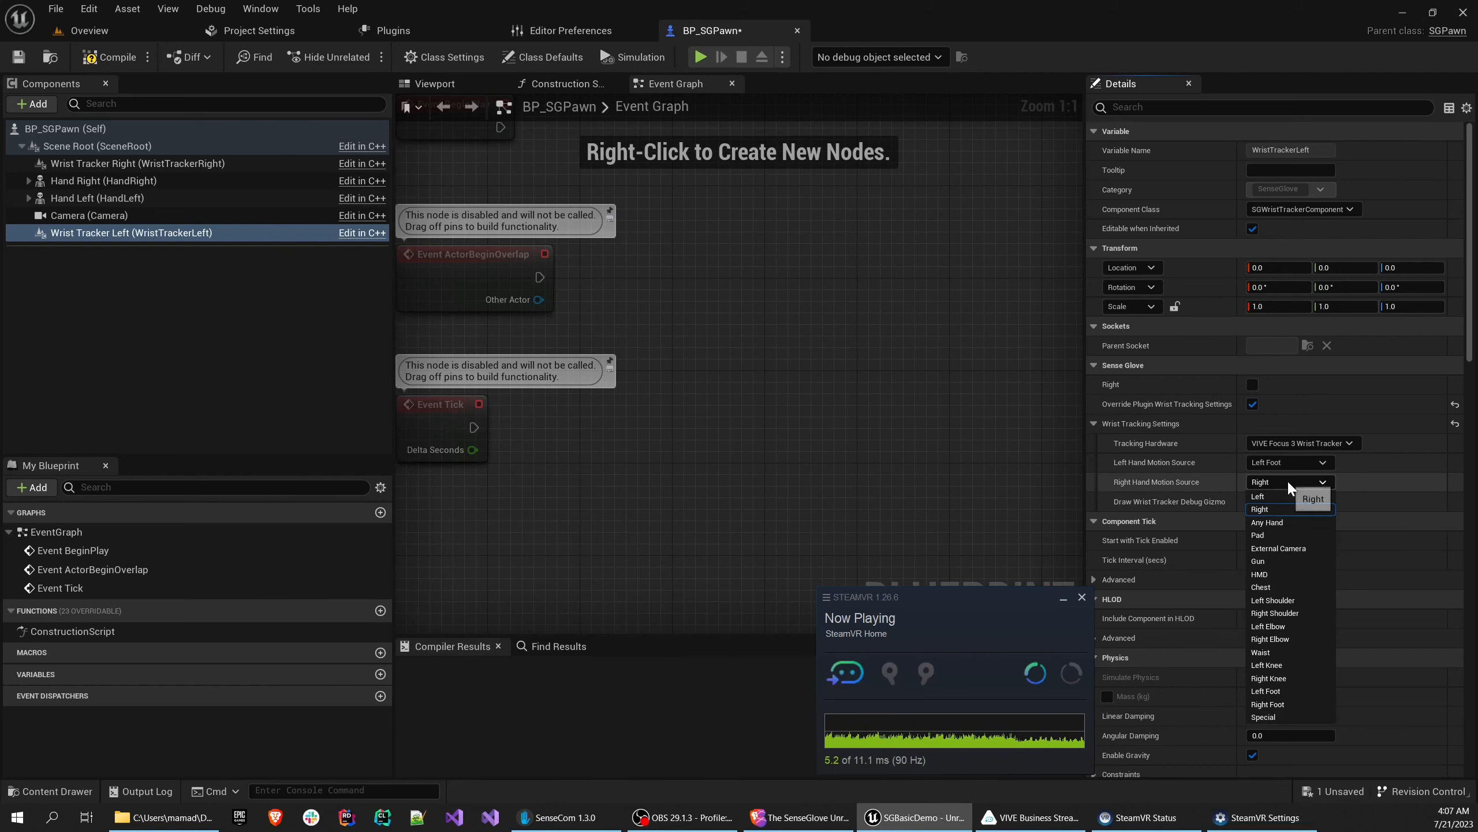
click(1275, 705)
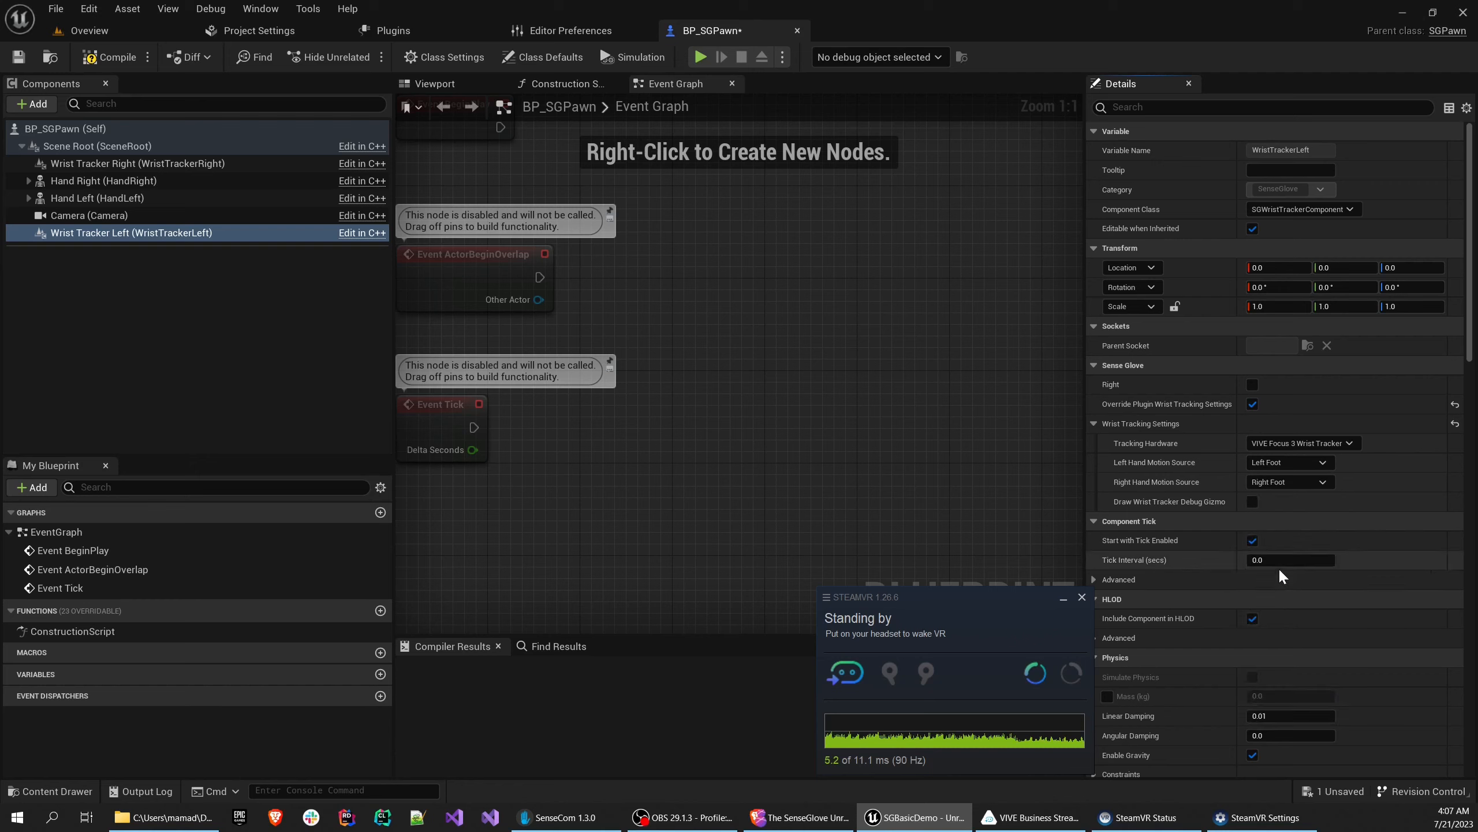
Configure Wrist Tracker Right with VIVE Focus 3 Wrist Tracker hardware, Left Foot as left hand motion source and Right Foot as right hand motion source
click(101, 166)
click(1251, 443)
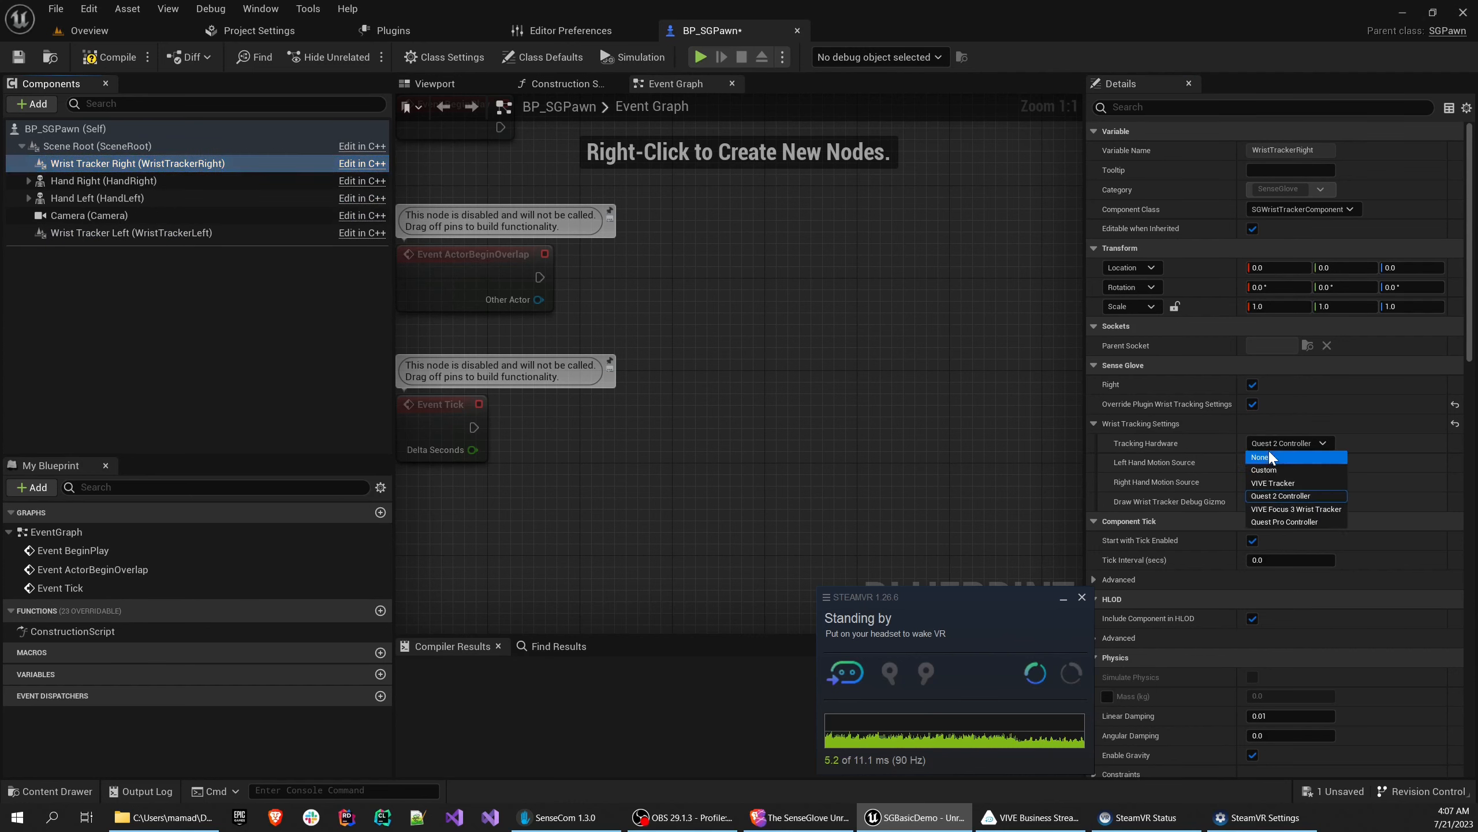
click(1280, 505)
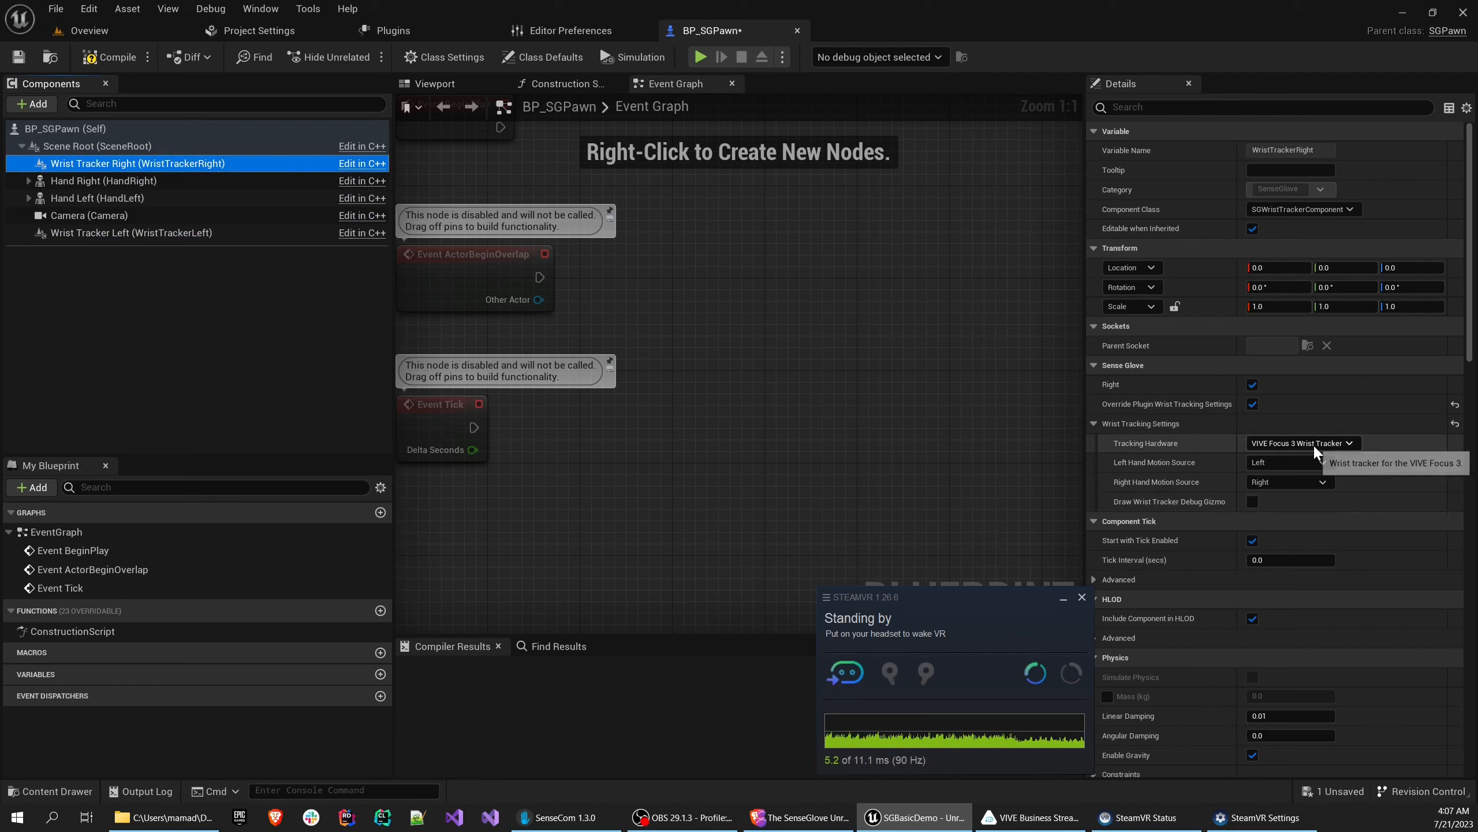
click(1252, 464)
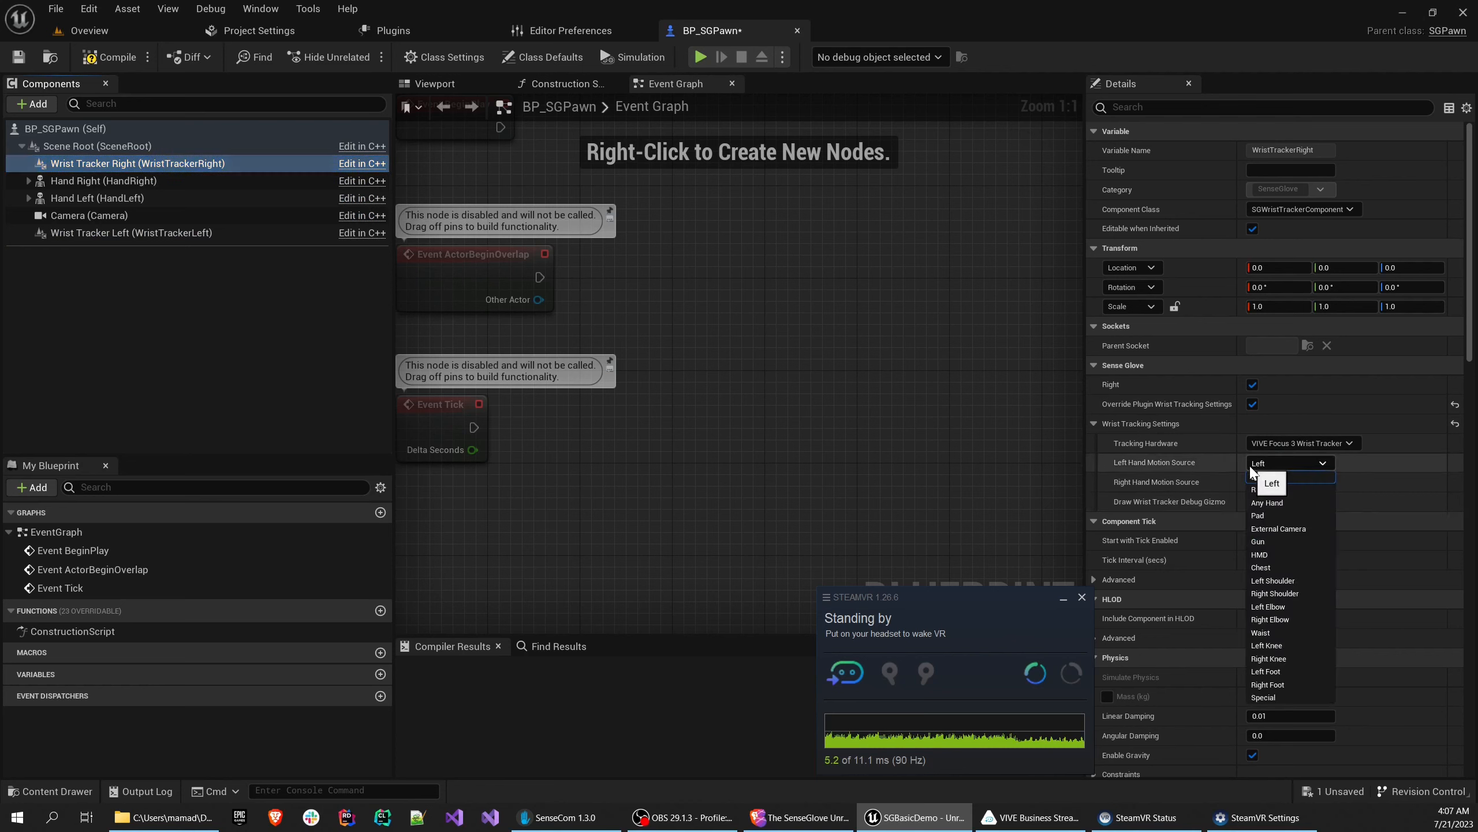
click(1280, 671)
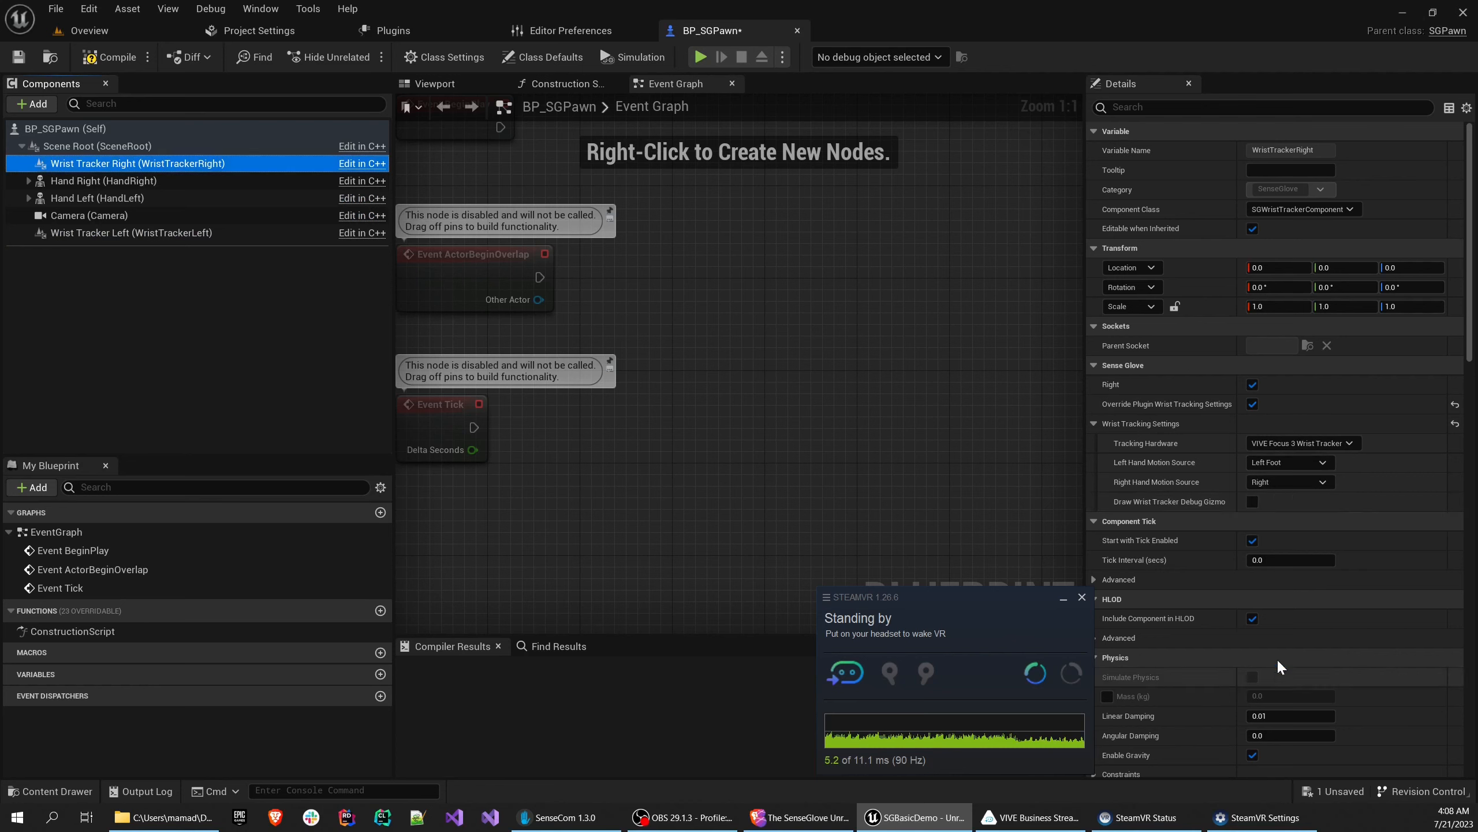
click(1269, 481)
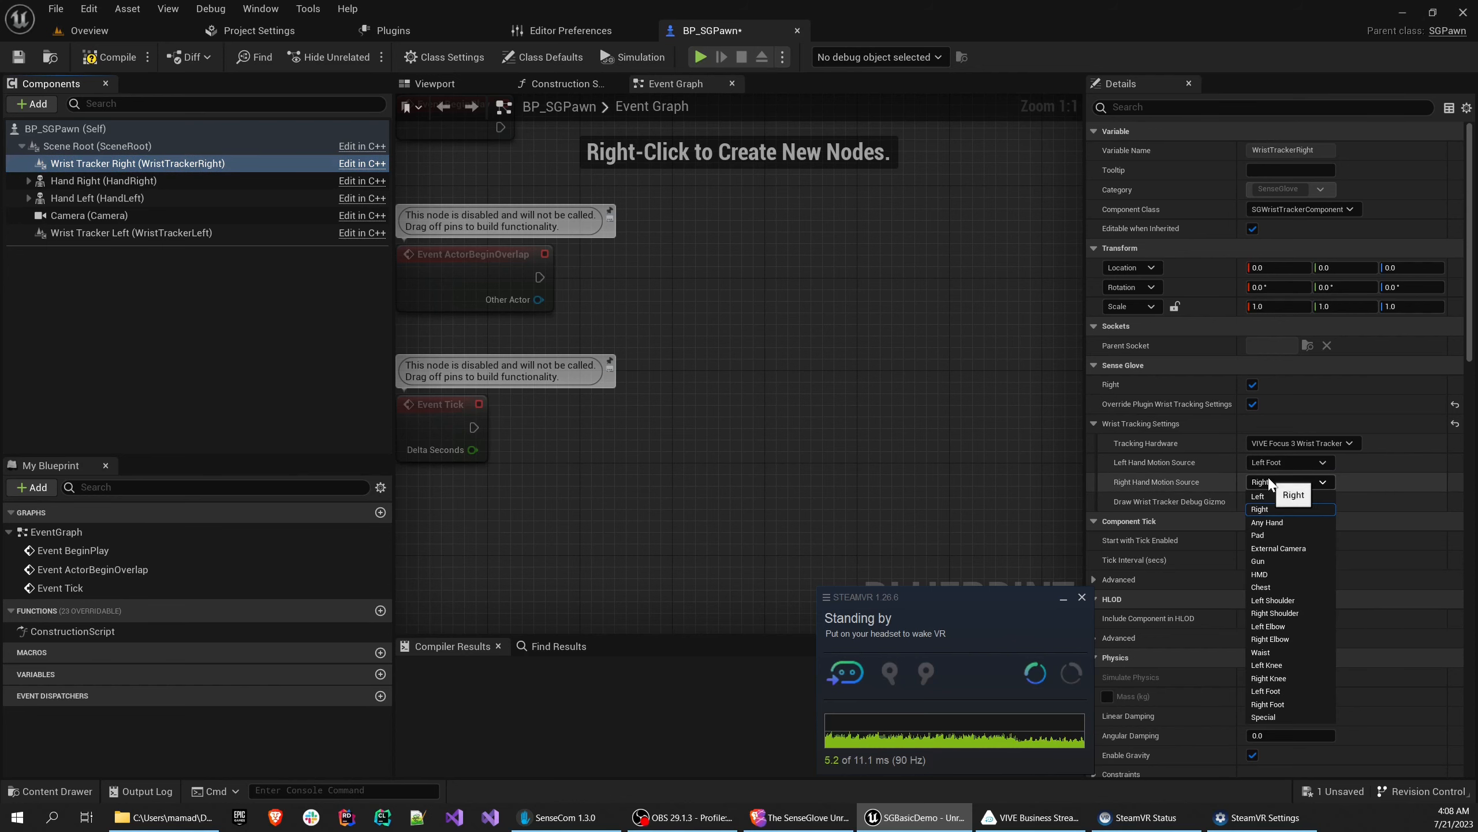
click(1293, 703)
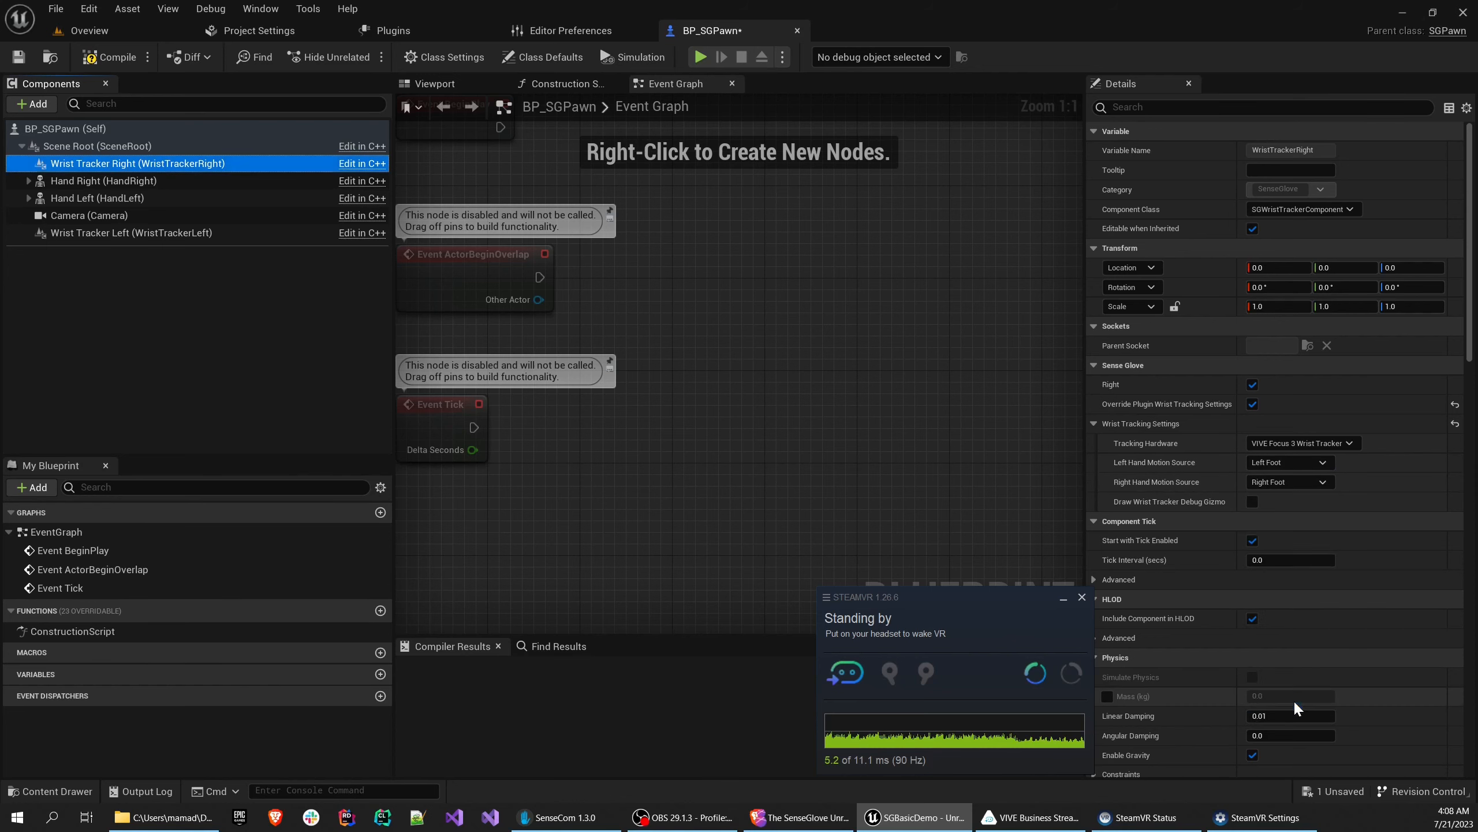
Compile and save BP_SGPawn, and collapse the expanded hand components in the component tree
click(110, 56)
click(18, 56)
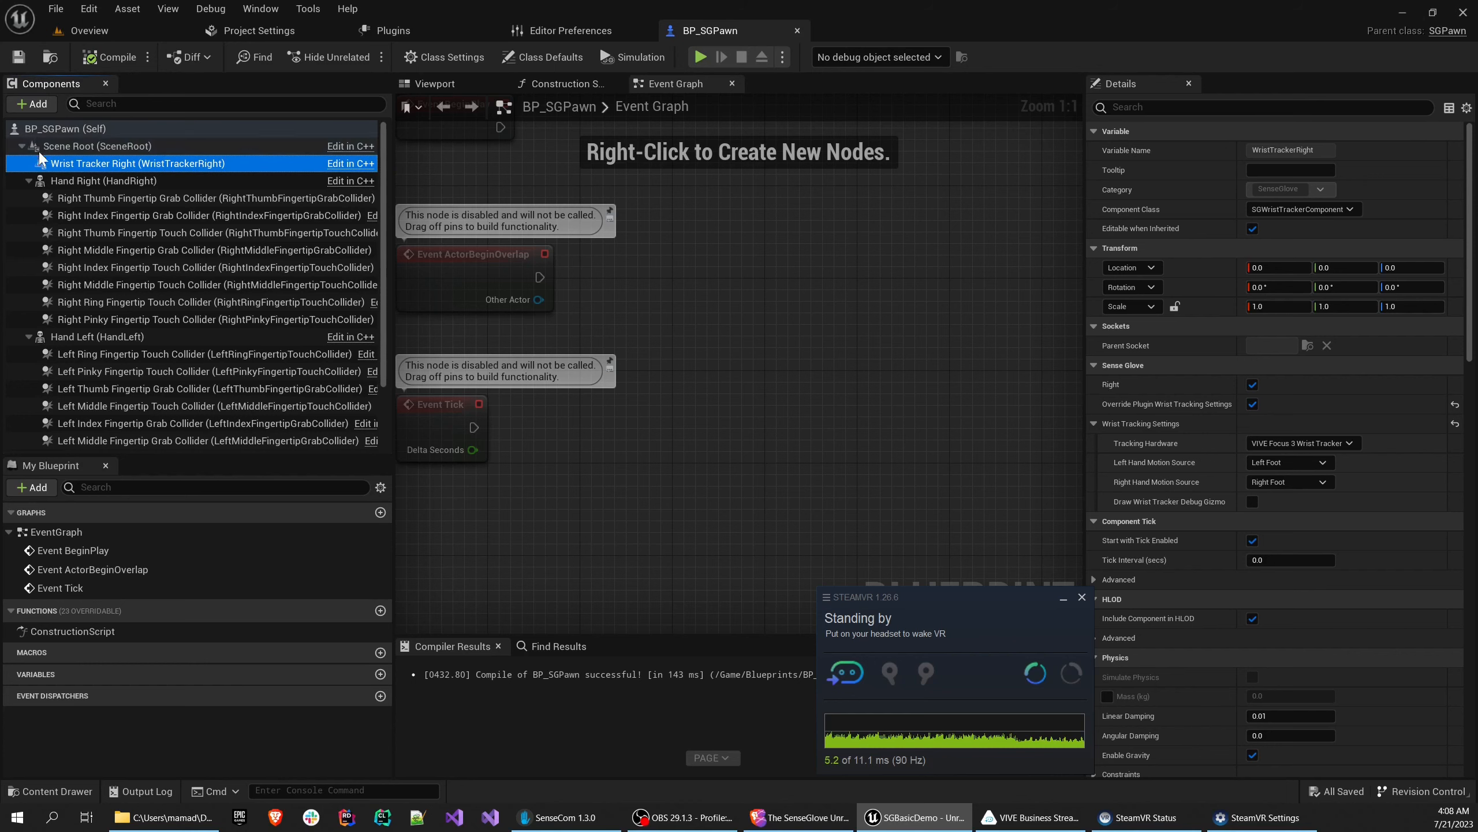
click(28, 198)
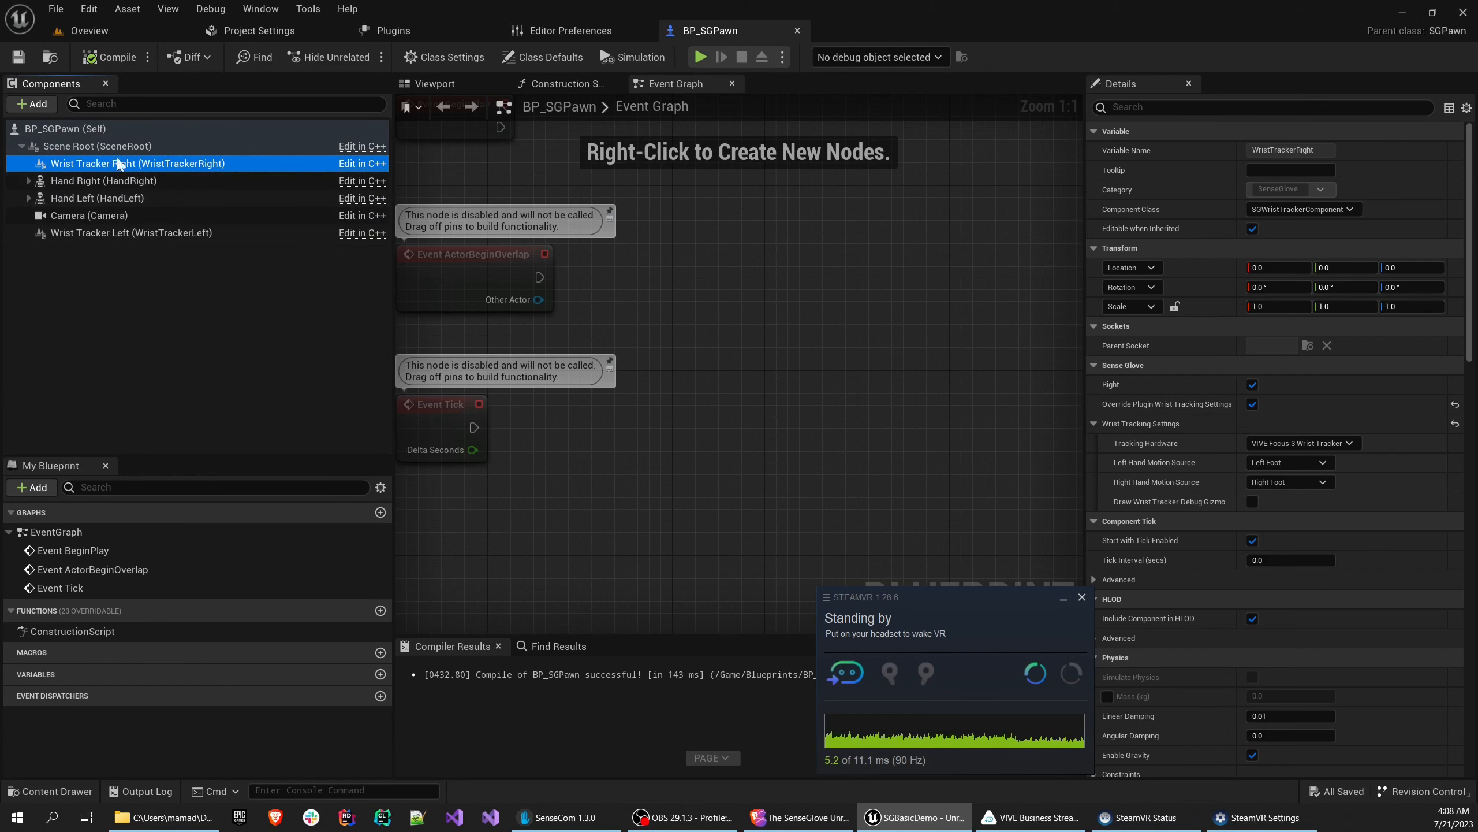
Check the motion sources of both wrist tracker components against the tracker roles assigned in the SteamVR settings
click(101, 233)
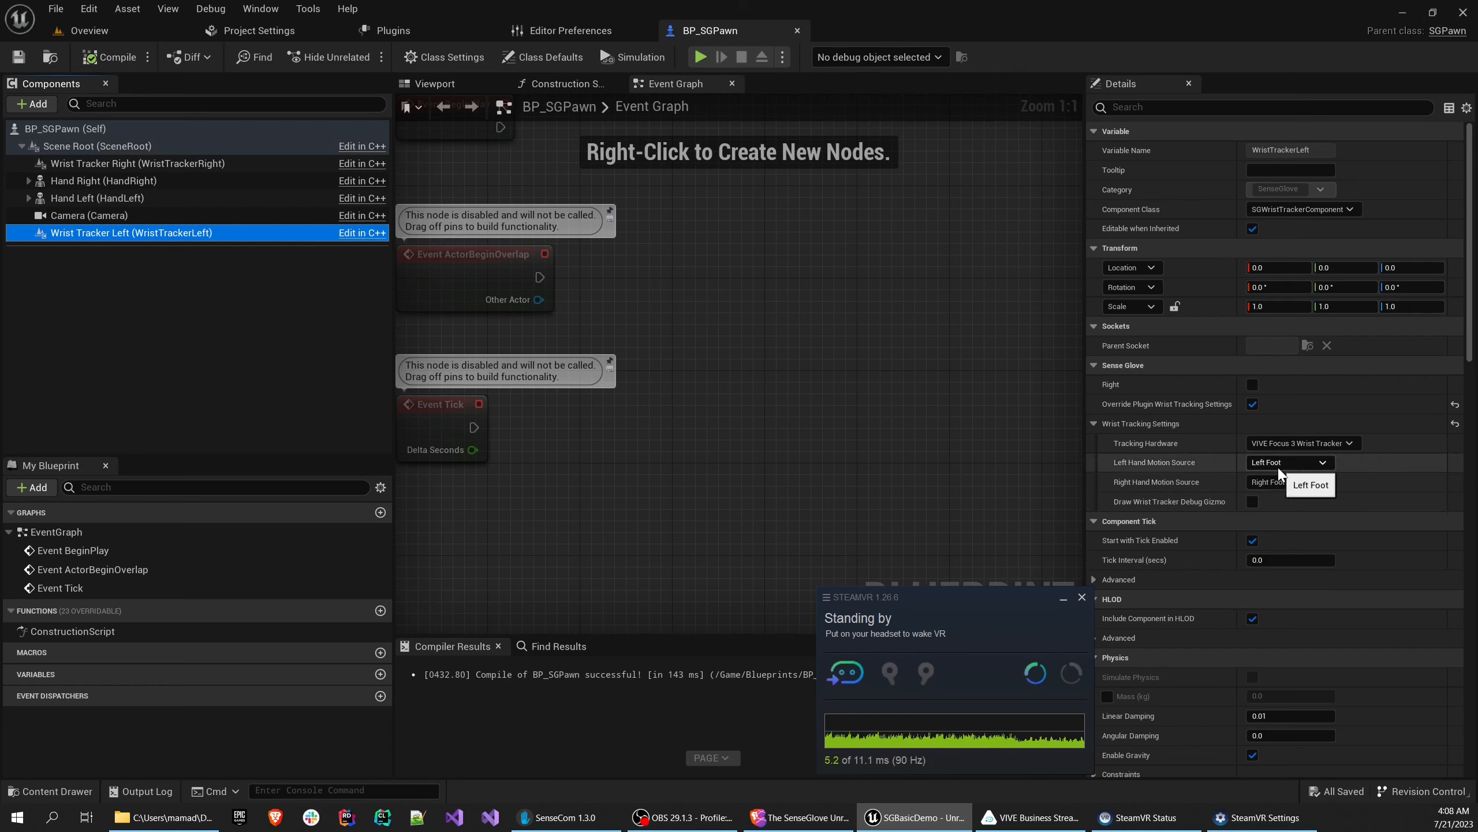
click(151, 163)
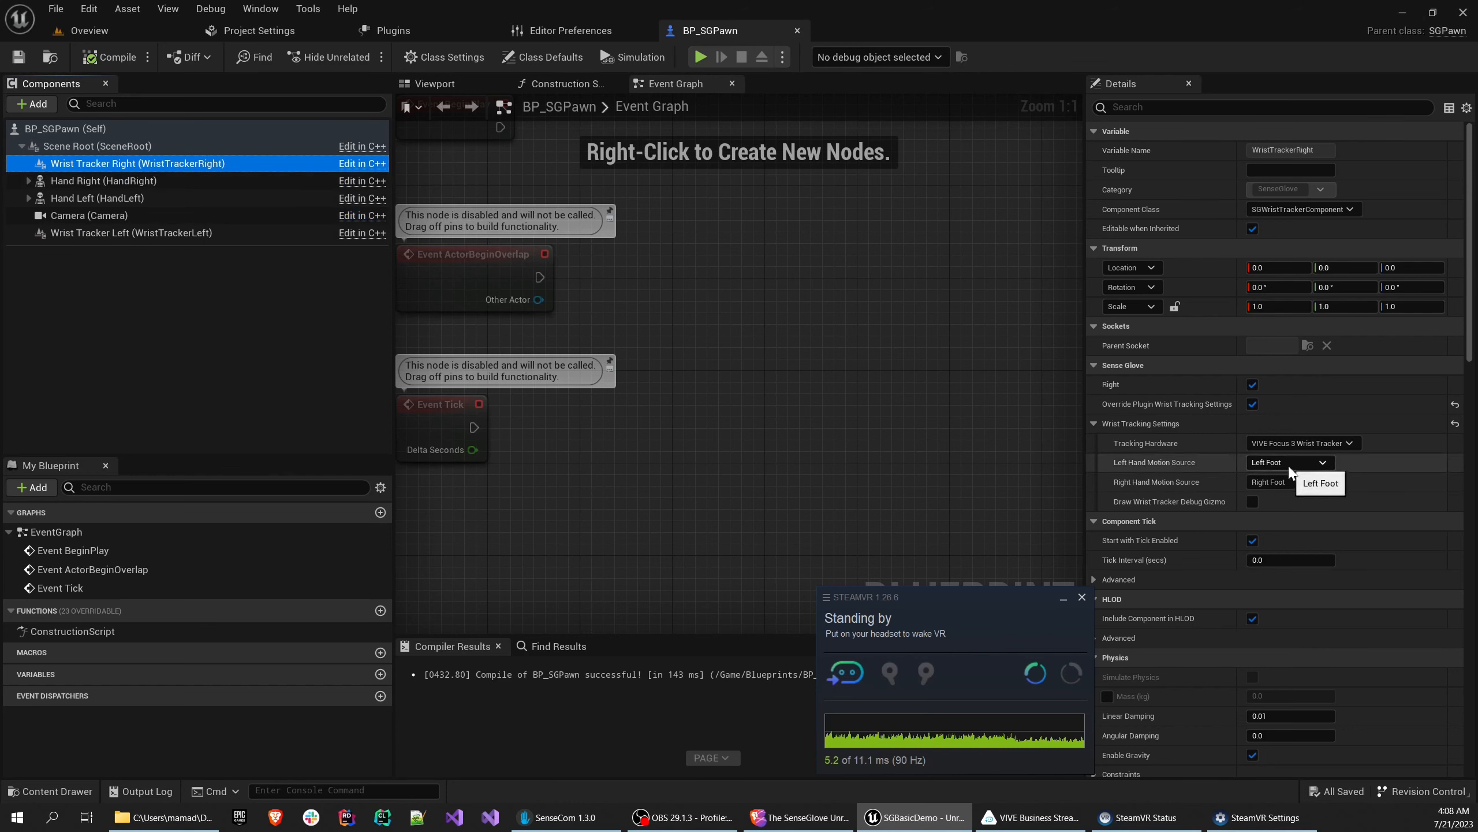
click(922, 596)
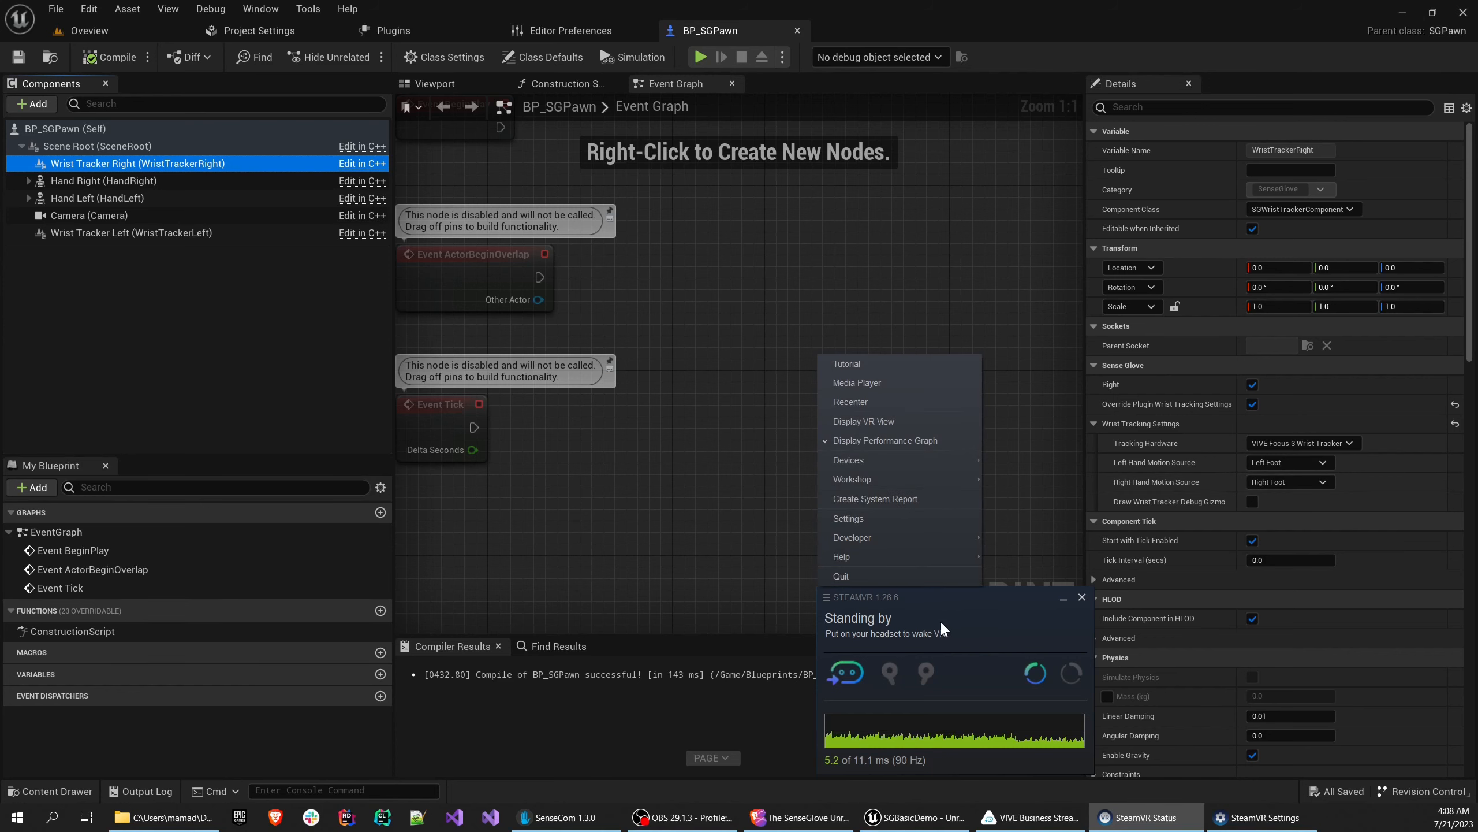
click(1252, 818)
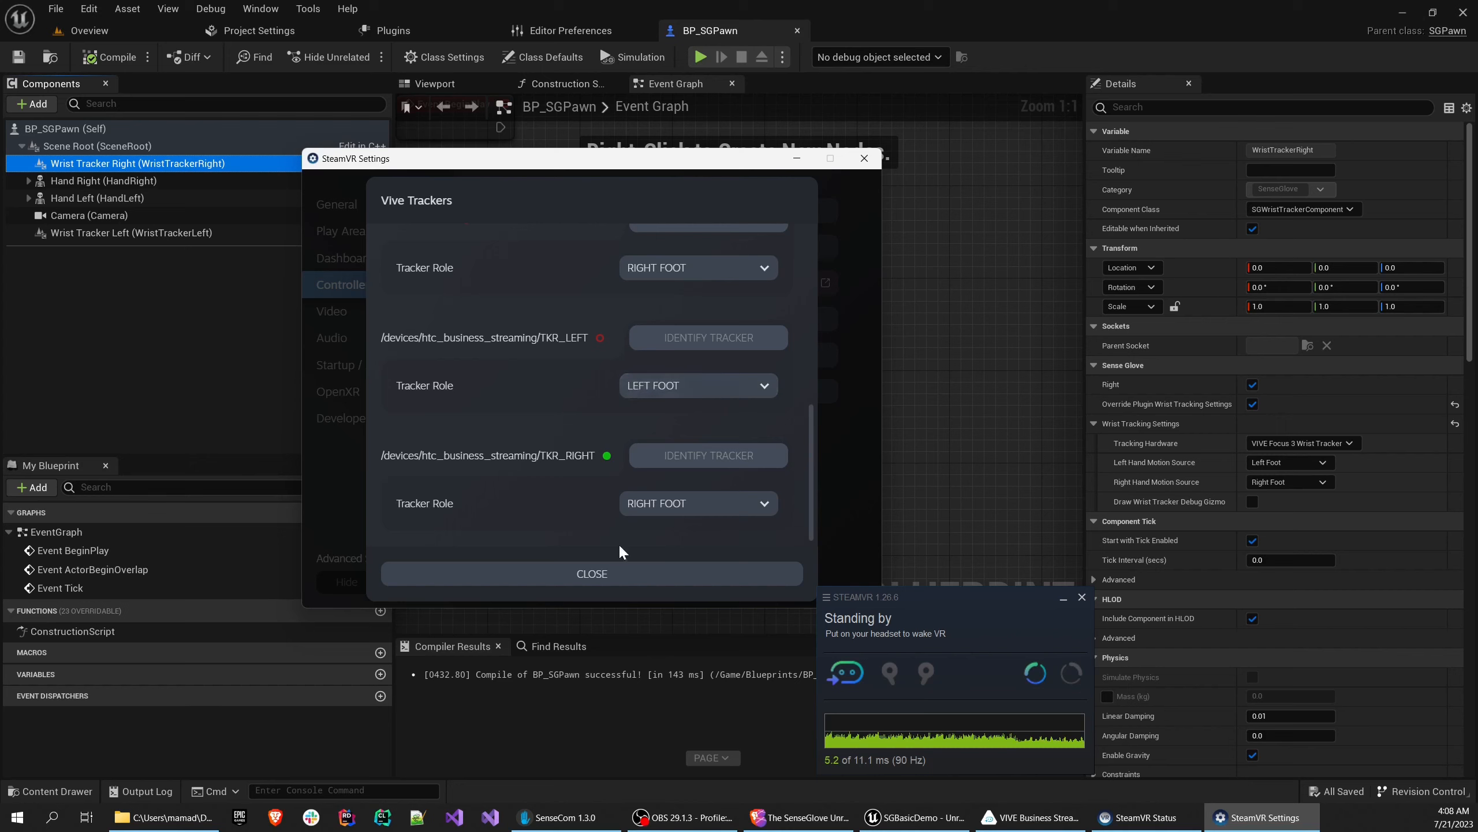
Close the Vive Trackers dialog and the SteamVR settings, and move the SteamVR status window over the lower part of the component details
click(581, 576)
click(863, 159)
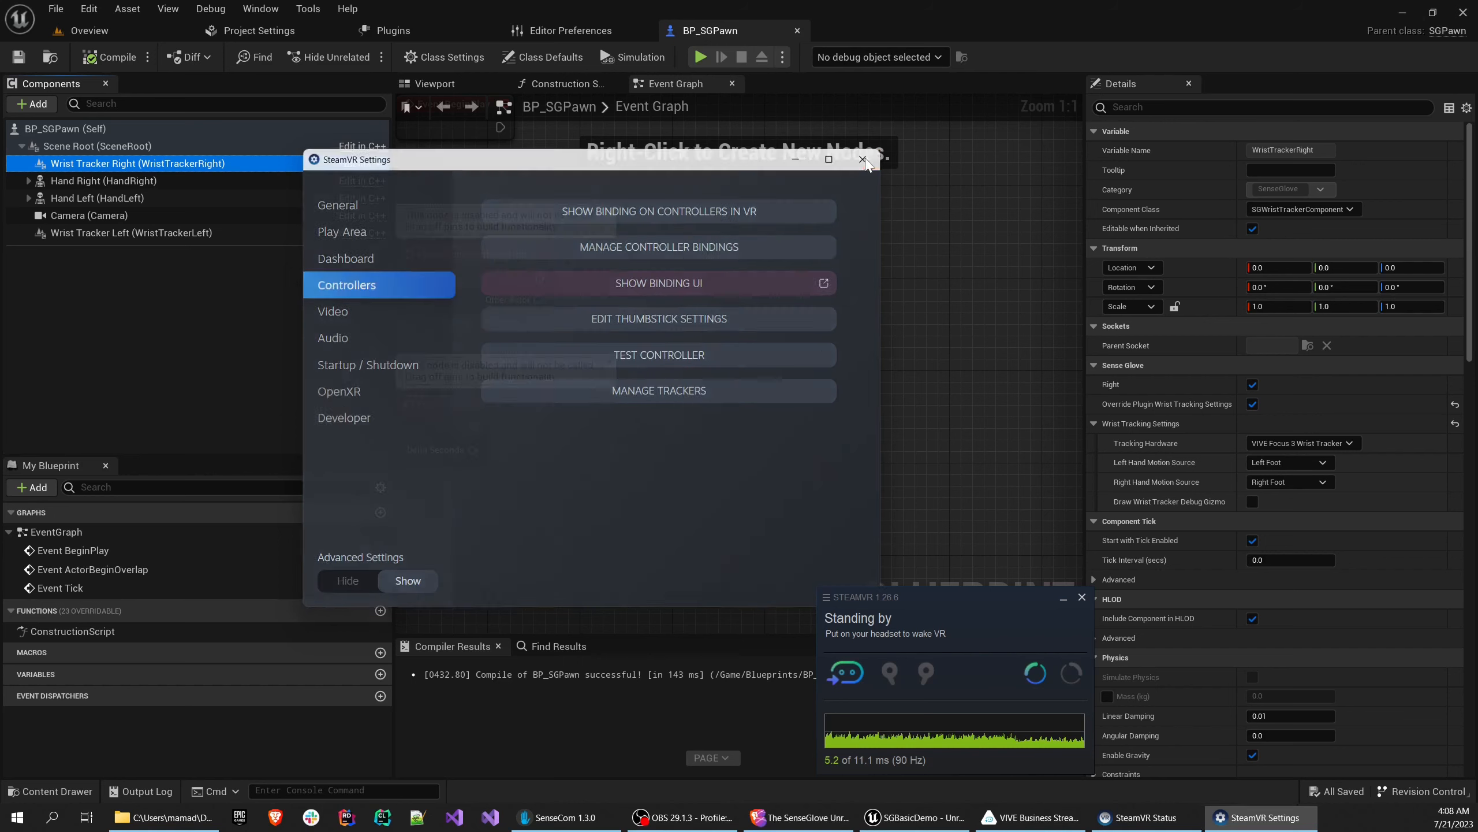
drag(940, 596, 1176, 591)
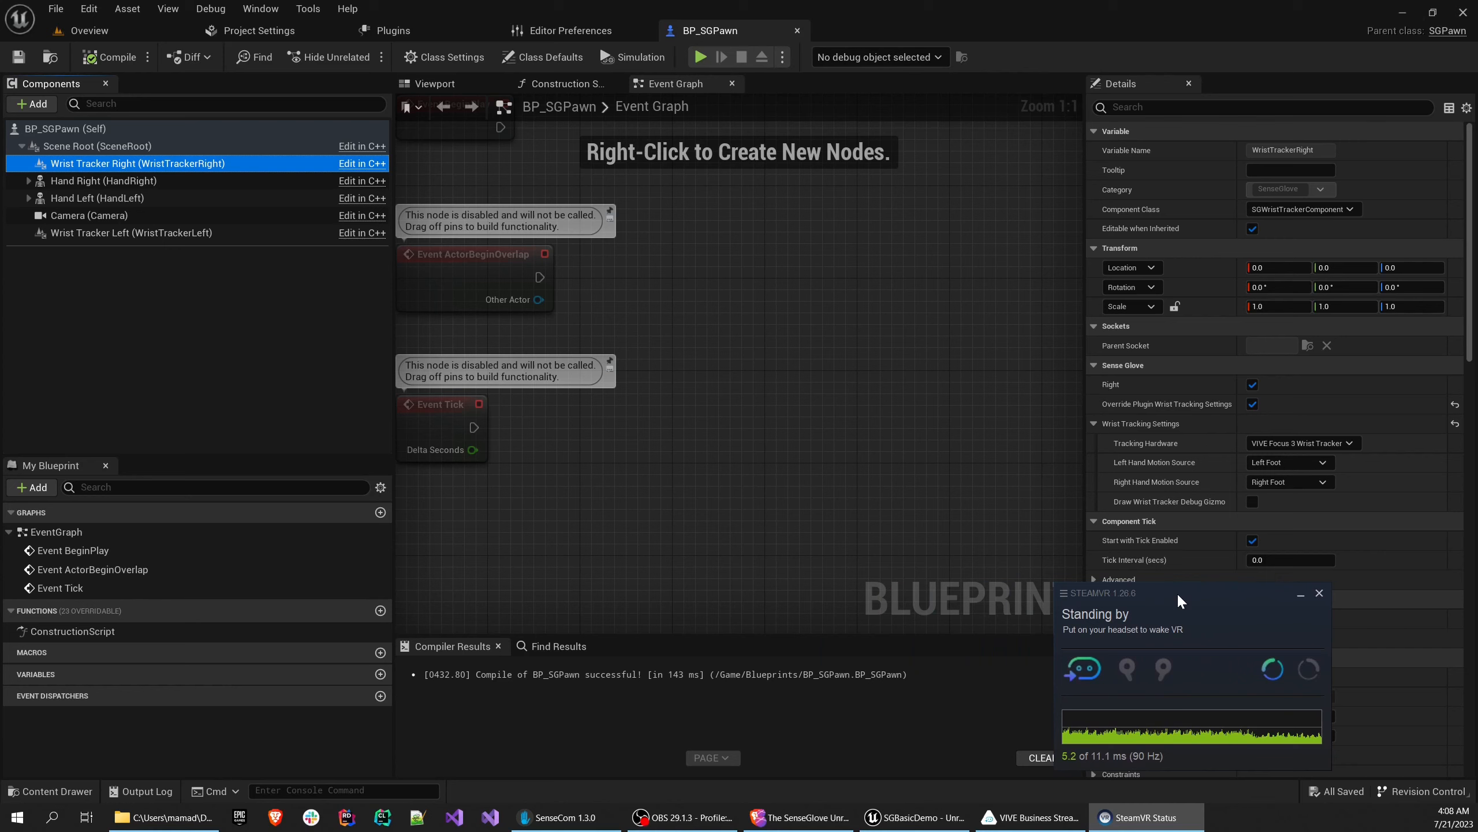
Move the SteamVR status window away from the component details and check whether VR Preview is available in the Overview level's play modes
drag(1172, 590, 1261, 606)
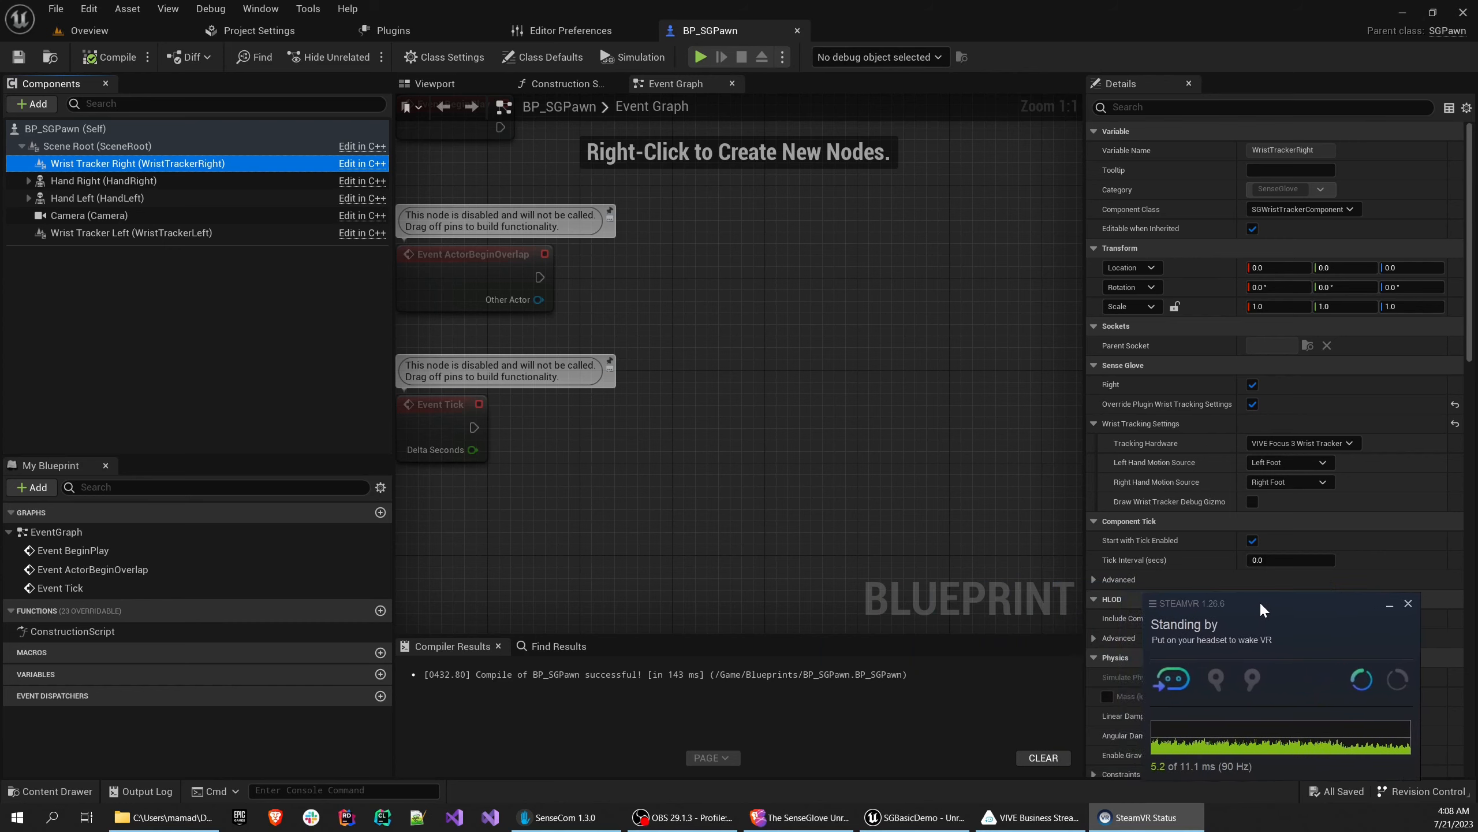
click(127, 28)
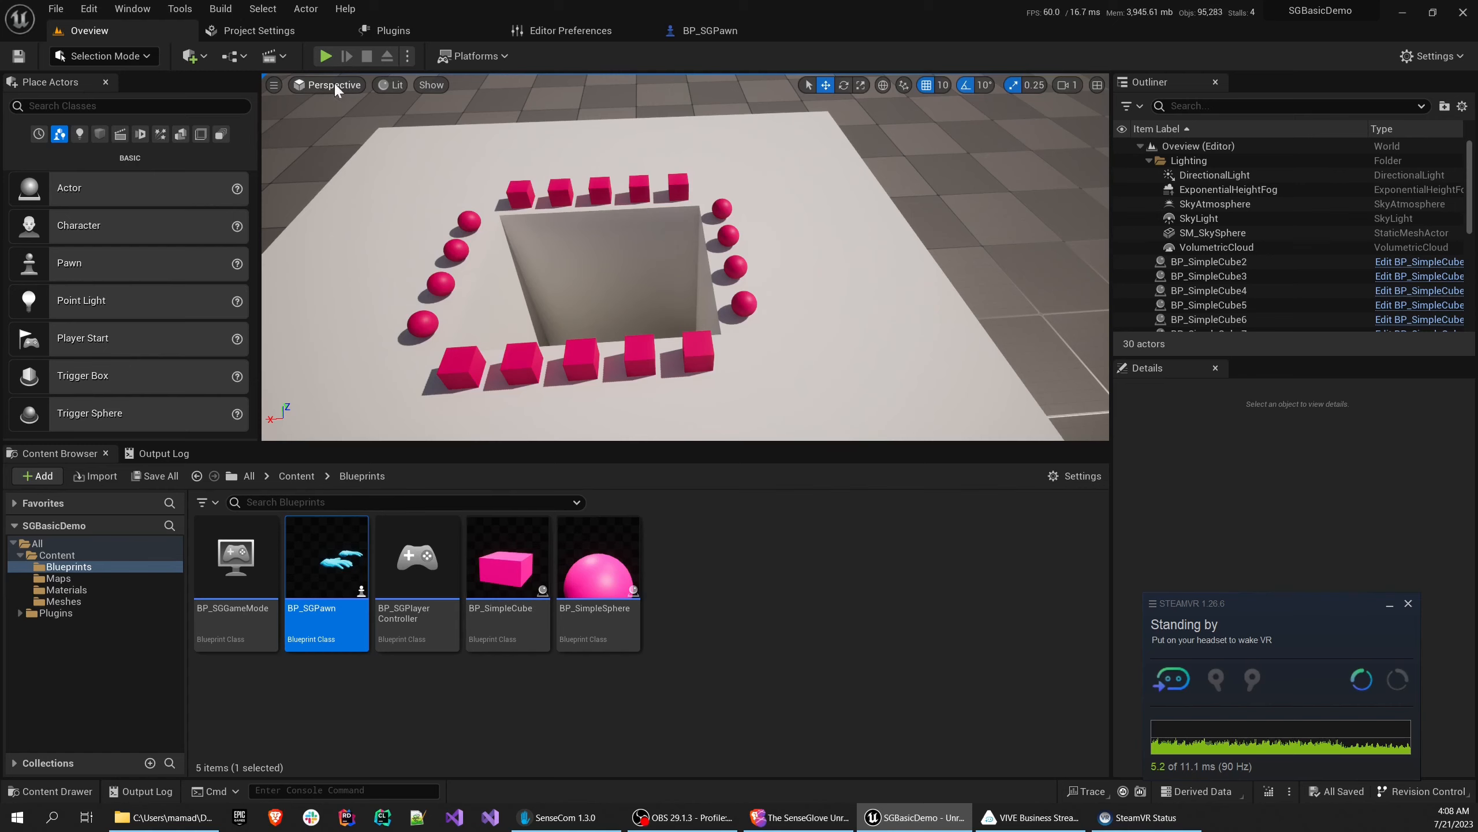
click(408, 55)
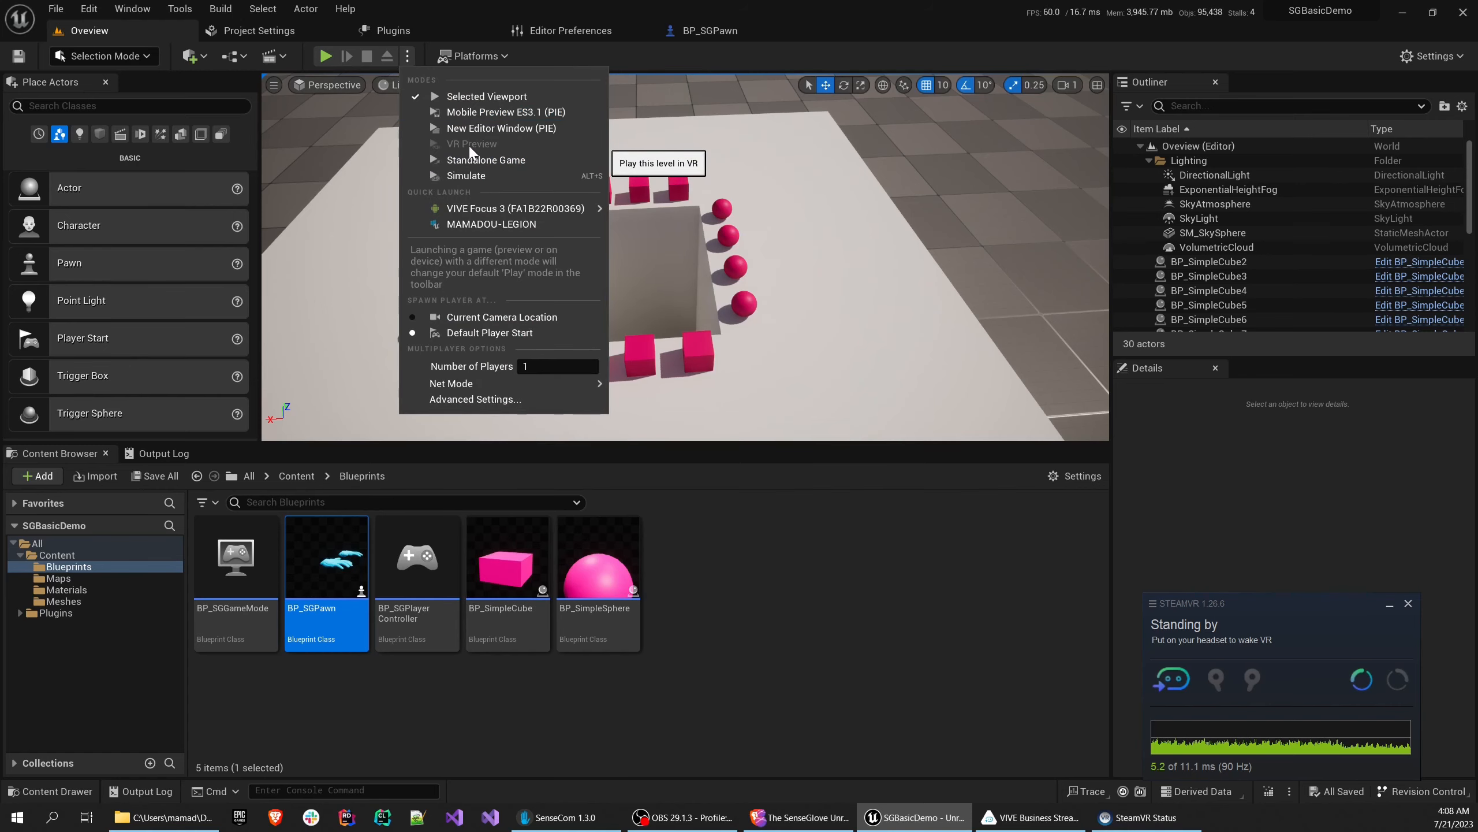
click(791, 626)
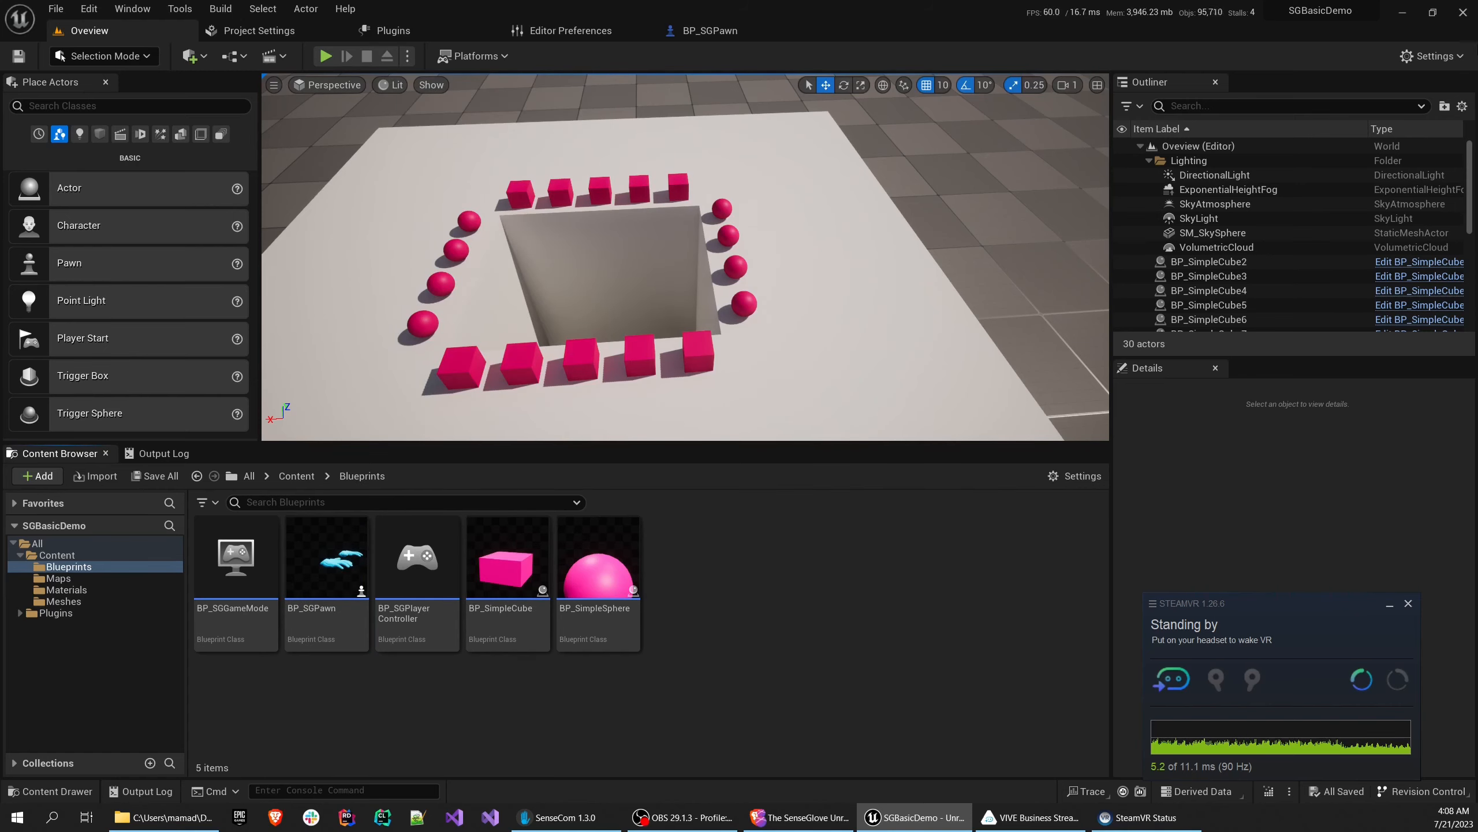
Close the Unreal Editor and reopen the project from SGBasicDemo.uproject in the SGBasicDemo folder
click(1462, 12)
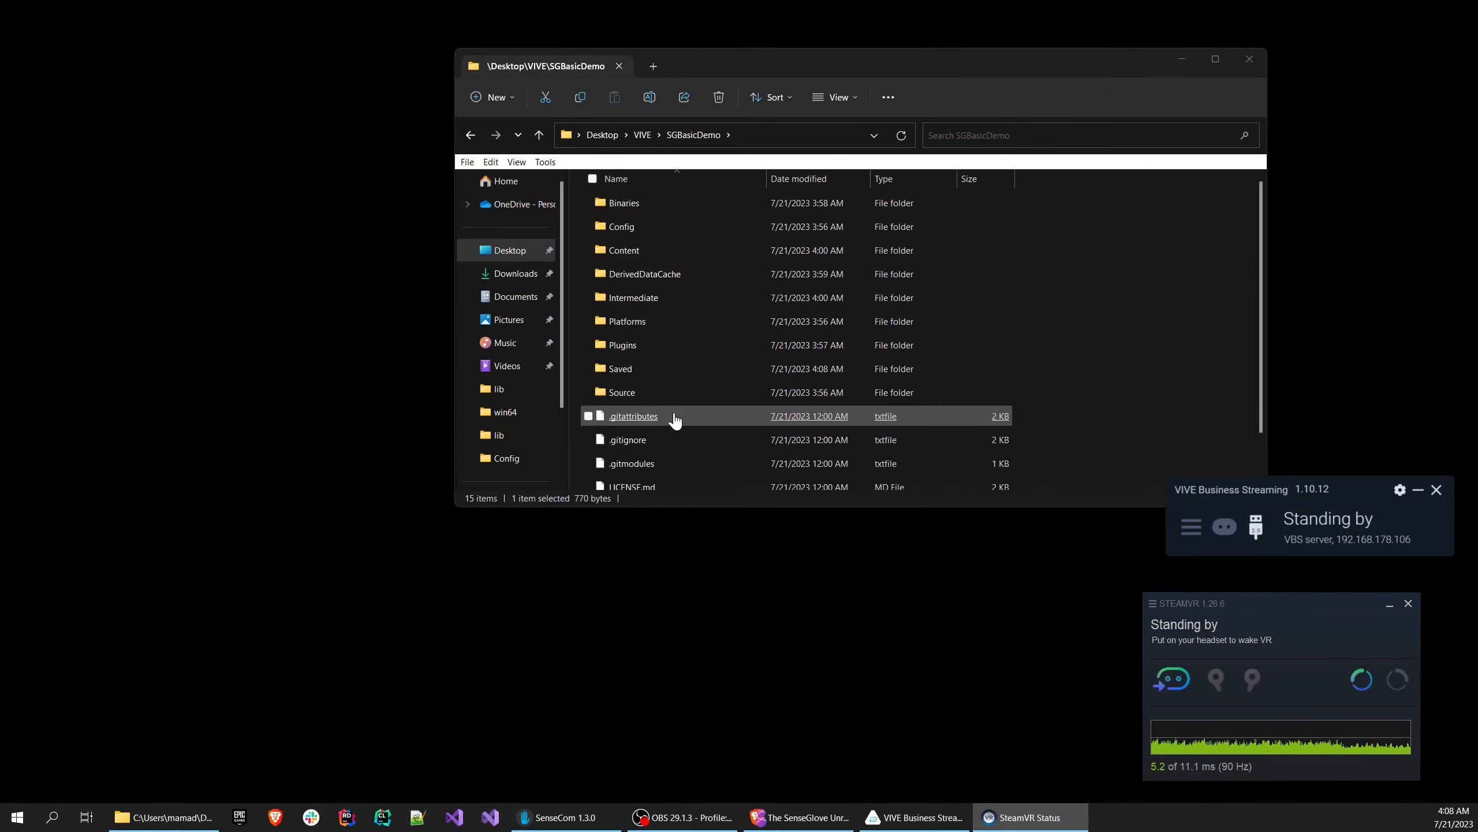
scroll(677, 460, down, 1)
right_click(683, 481)
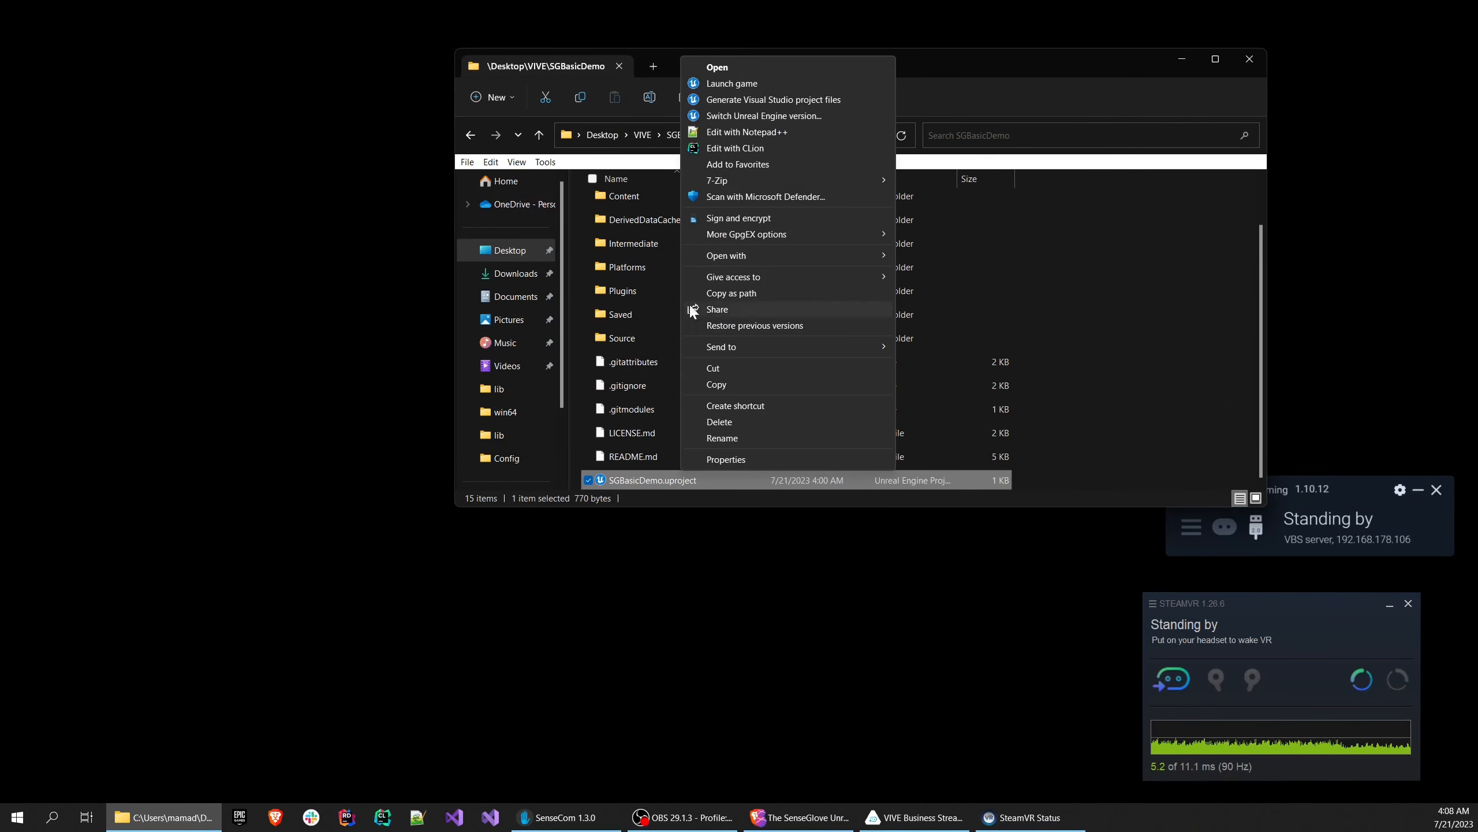
click(717, 70)
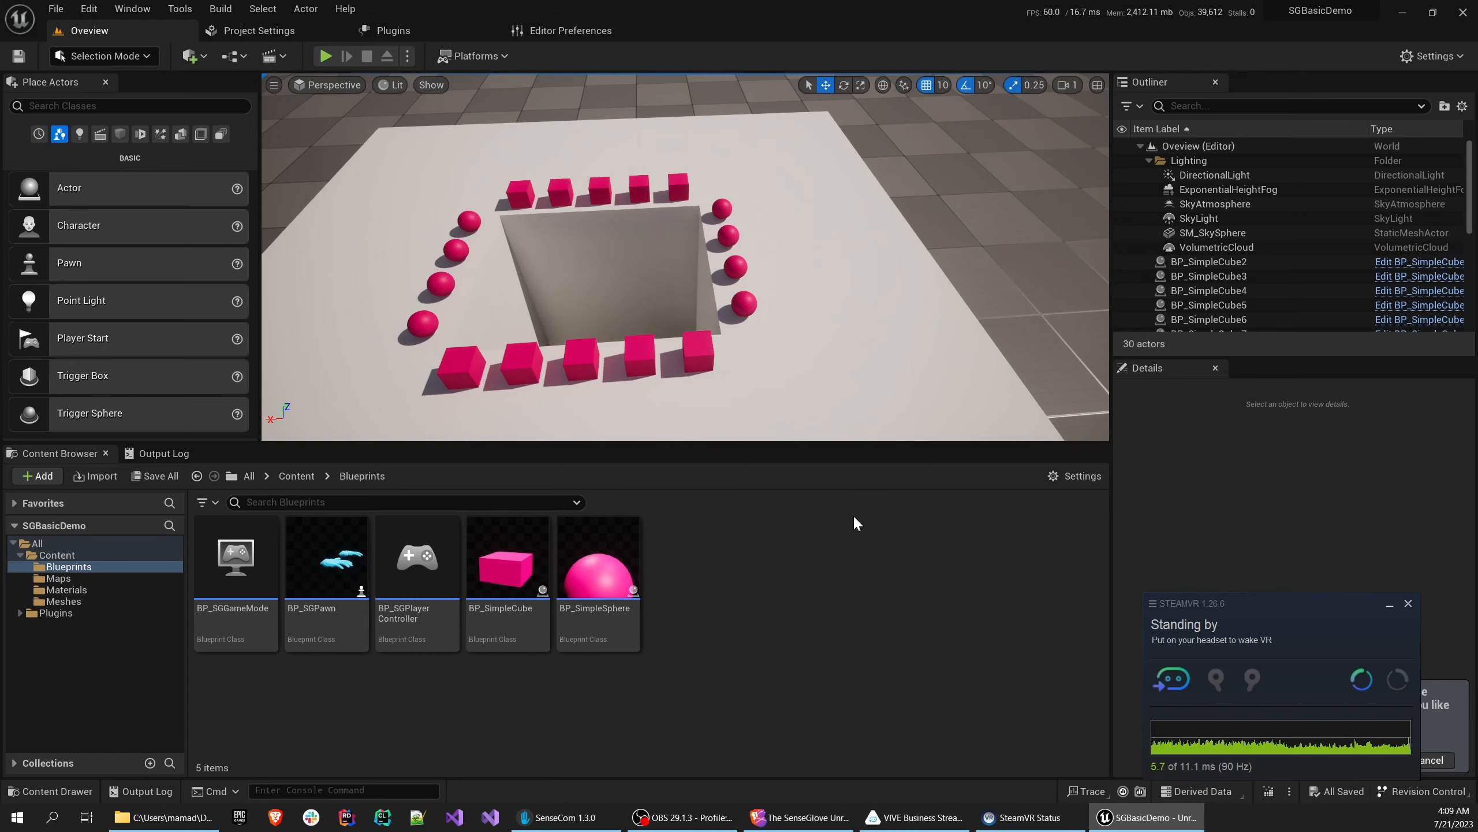
Move the SteamVR status window off the editor's notification and cancel that notification
mouse_move(1299, 602)
mouse_down()
mouse_move(1273, 470)
mouse_move(1262, 484)
mouse_move(1306, 602)
mouse_up()
click(1423, 759)
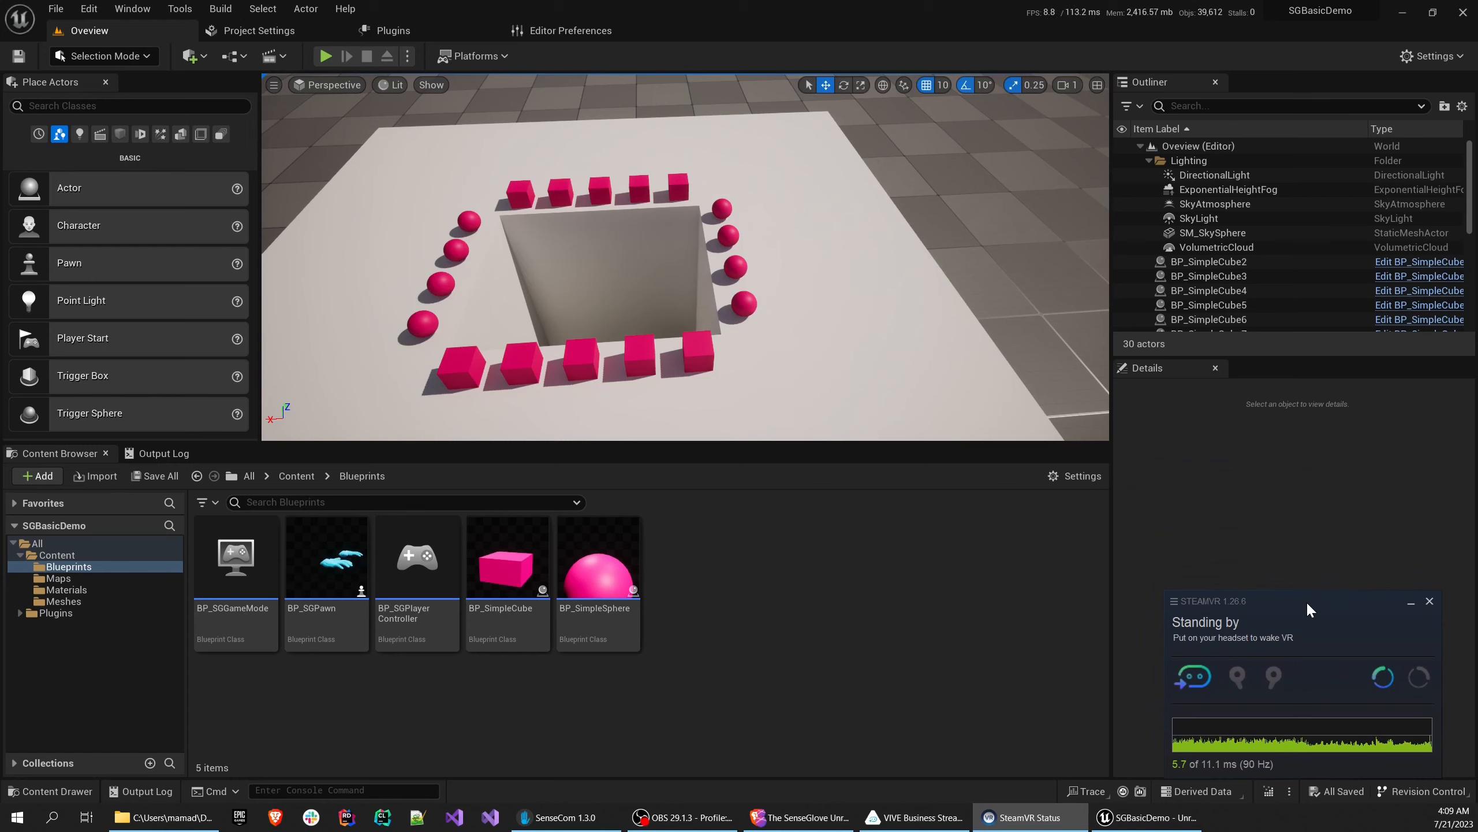
mouse_move(1243, 684)
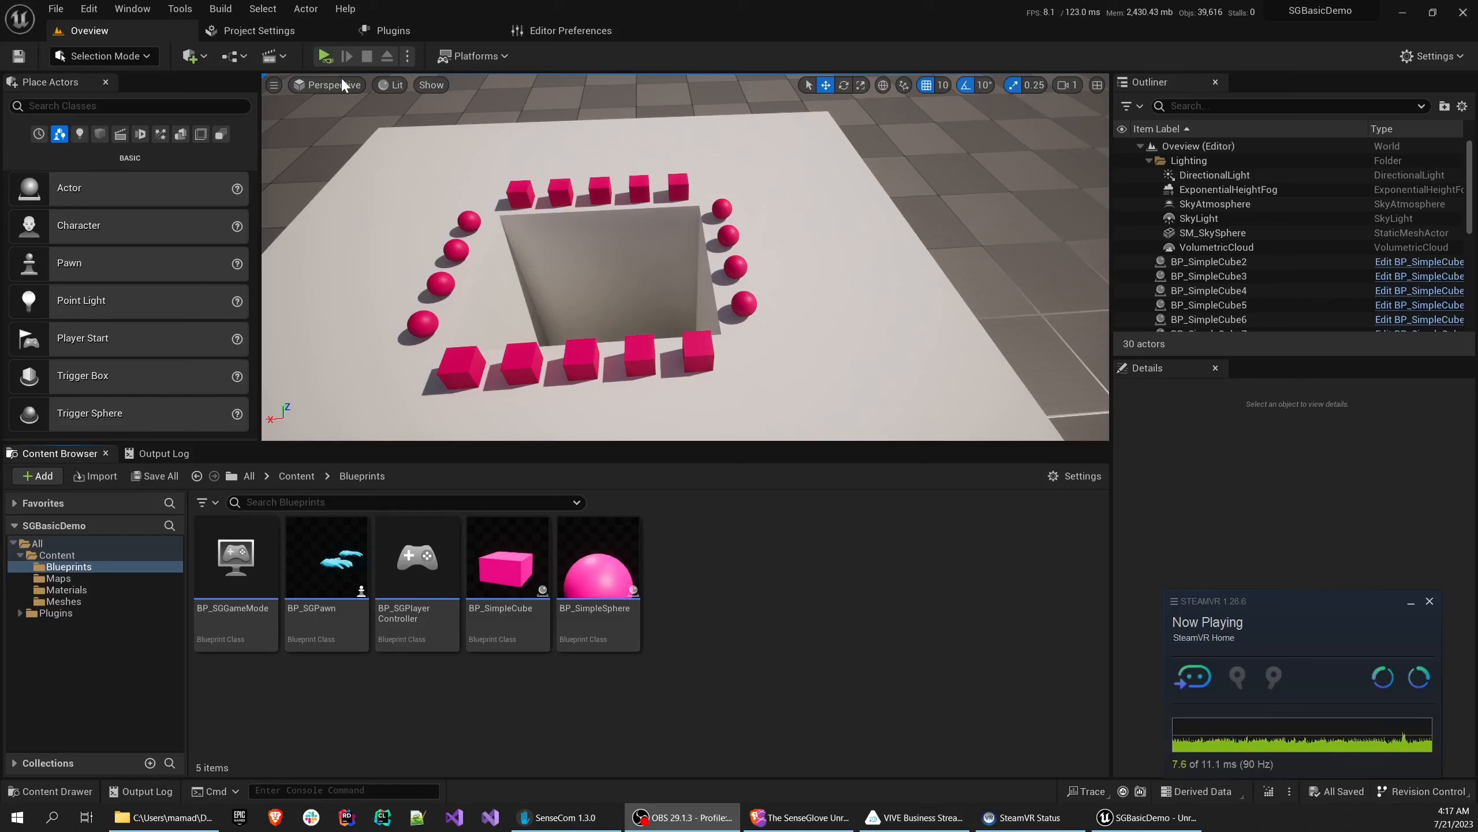
Check the play modes for VR Preview and place the VIVE Business Streaming window above the SteamVR status window
click(409, 56)
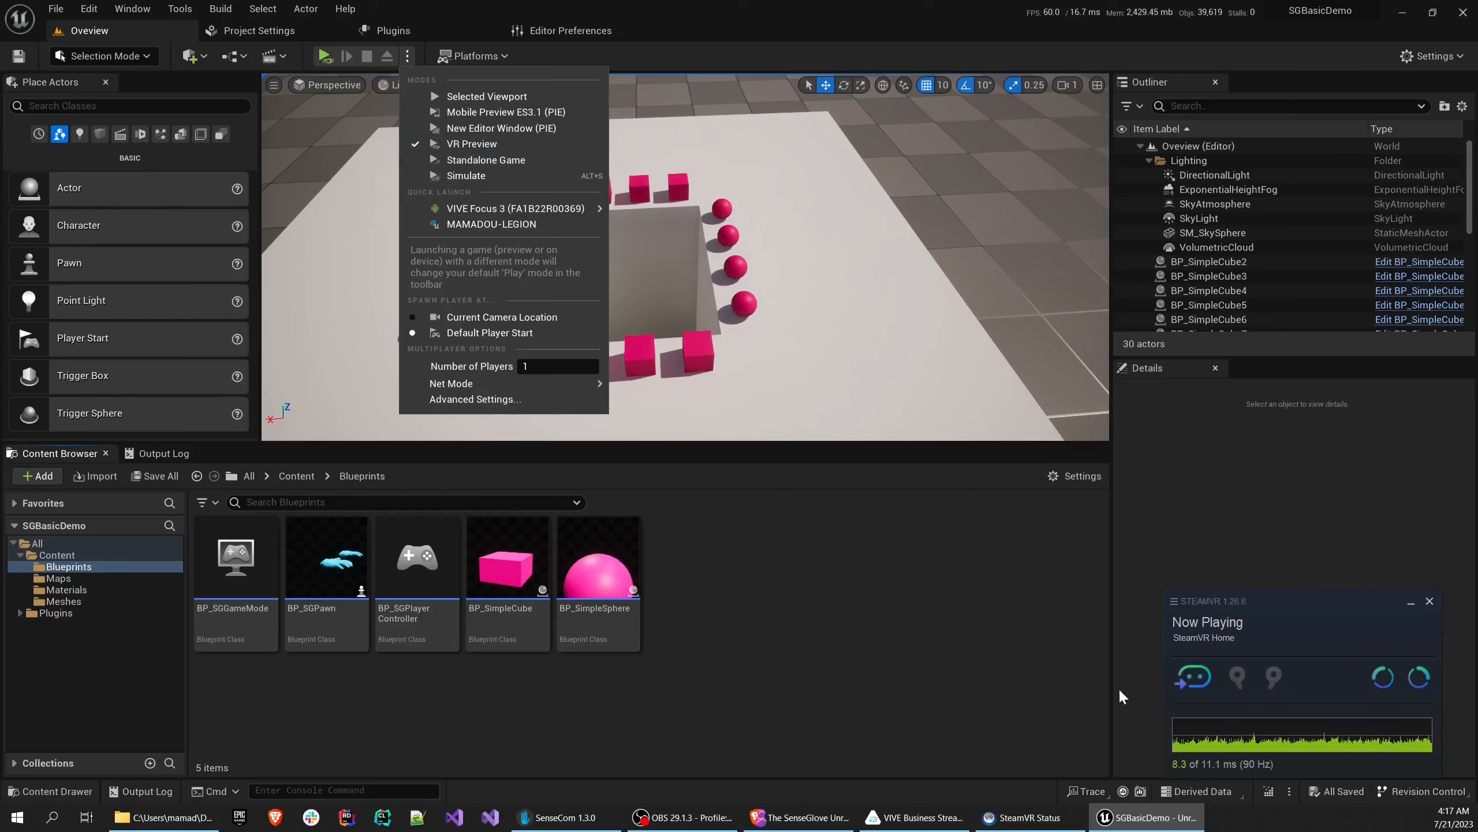
click(925, 818)
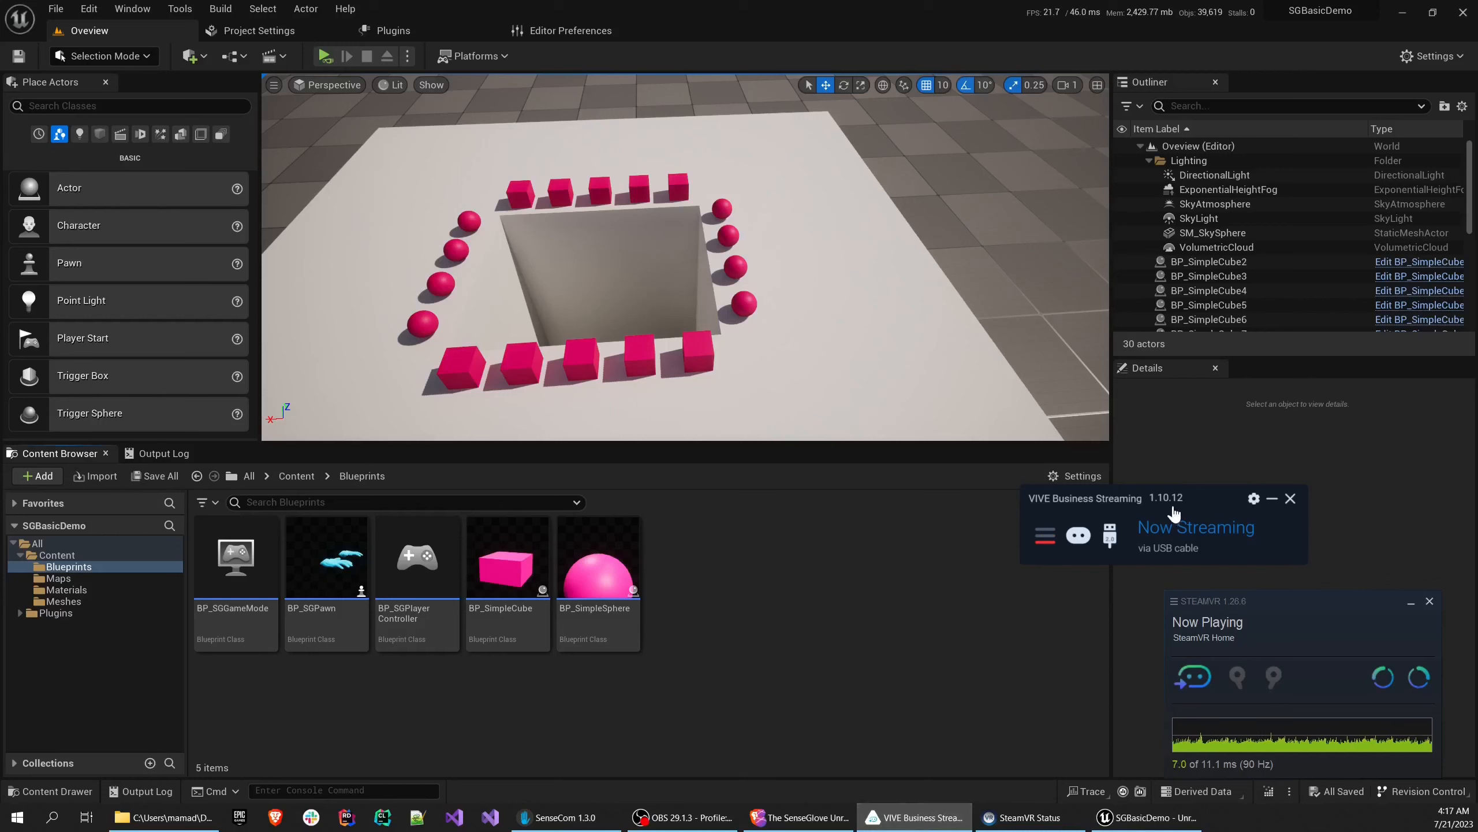
drag(1191, 502, 1326, 503)
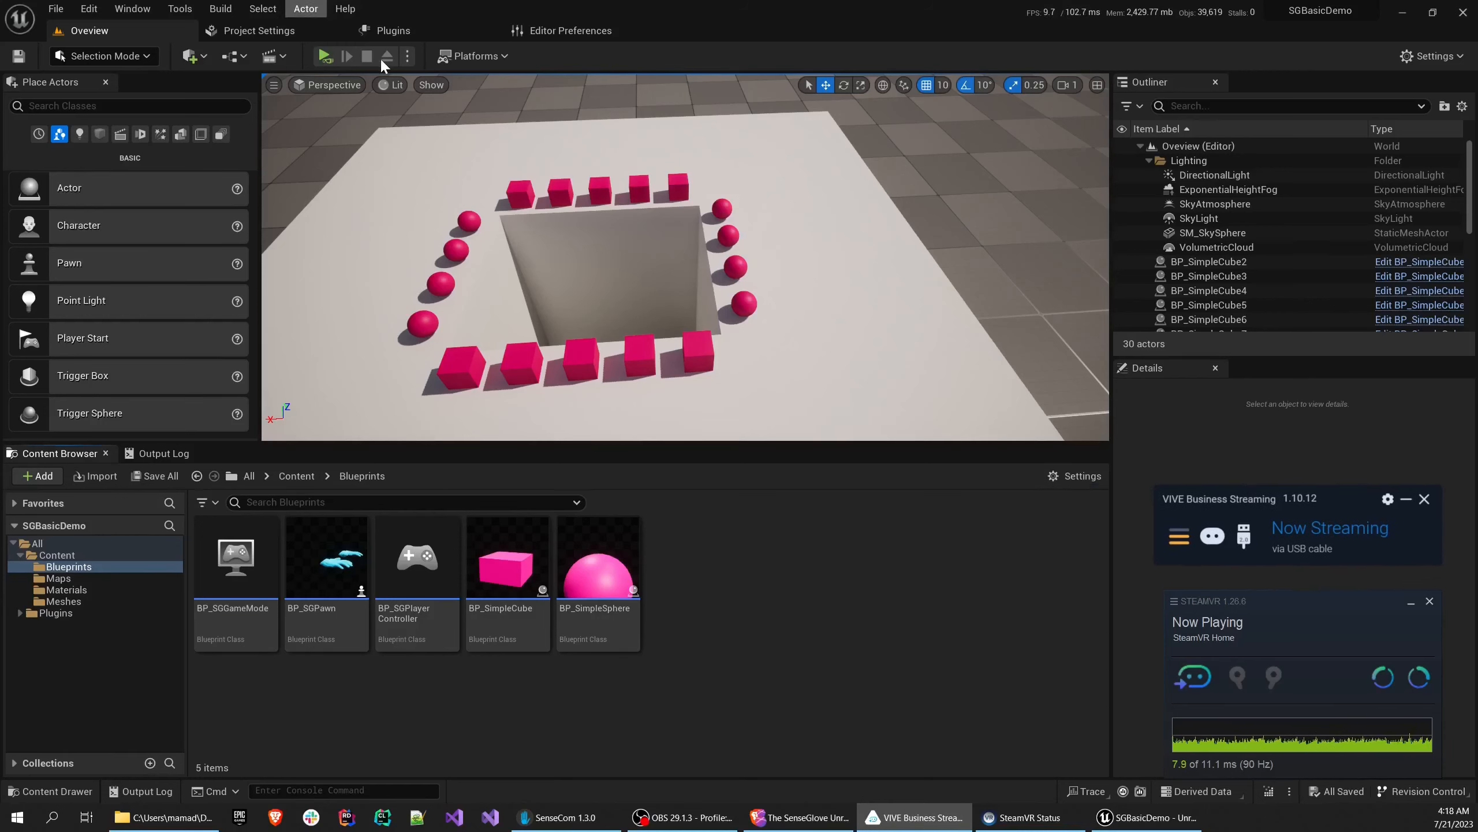
Run the level in VR Preview and stop the preview after testing it
click(405, 56)
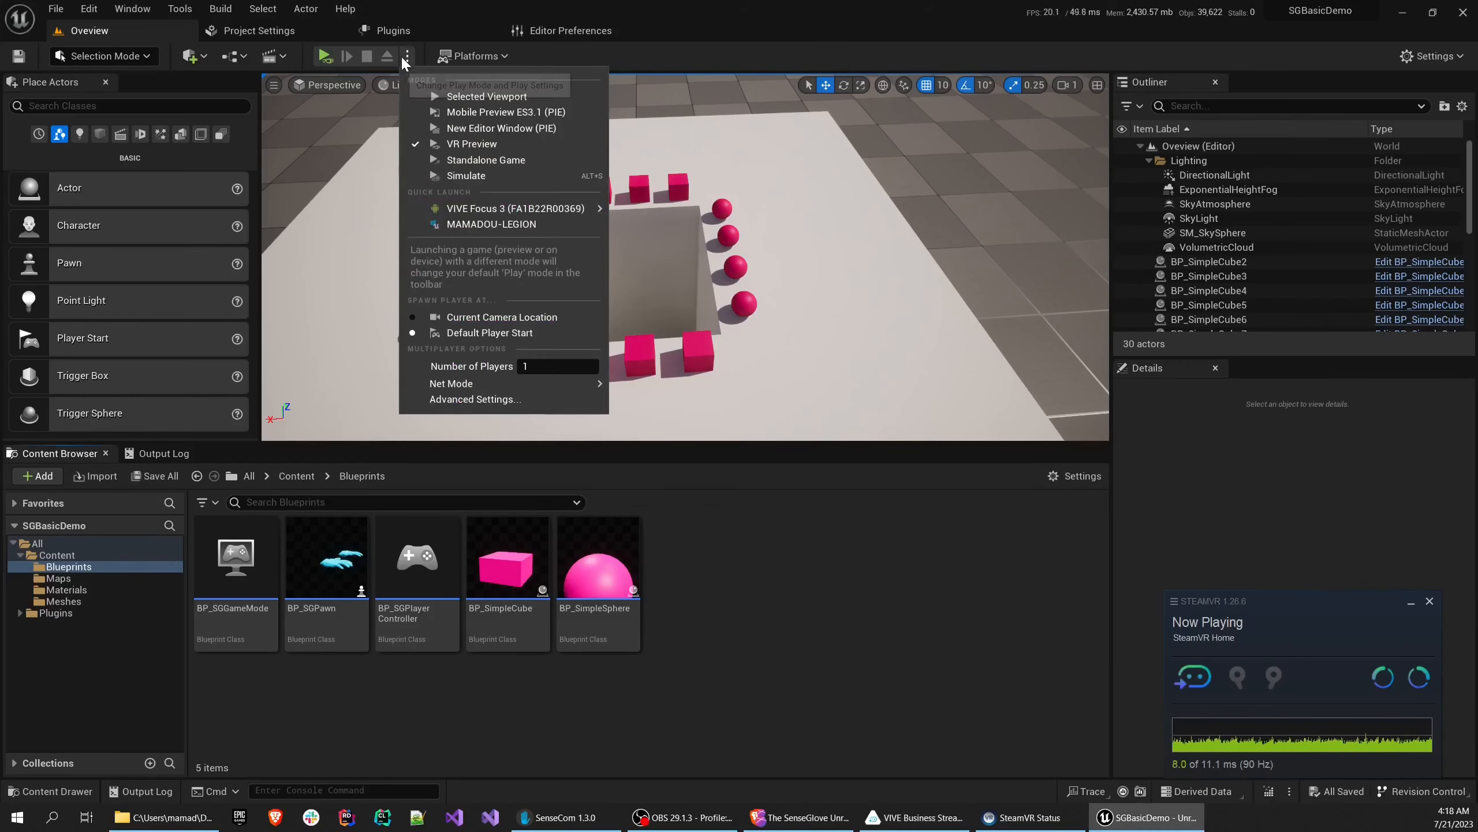
click(468, 143)
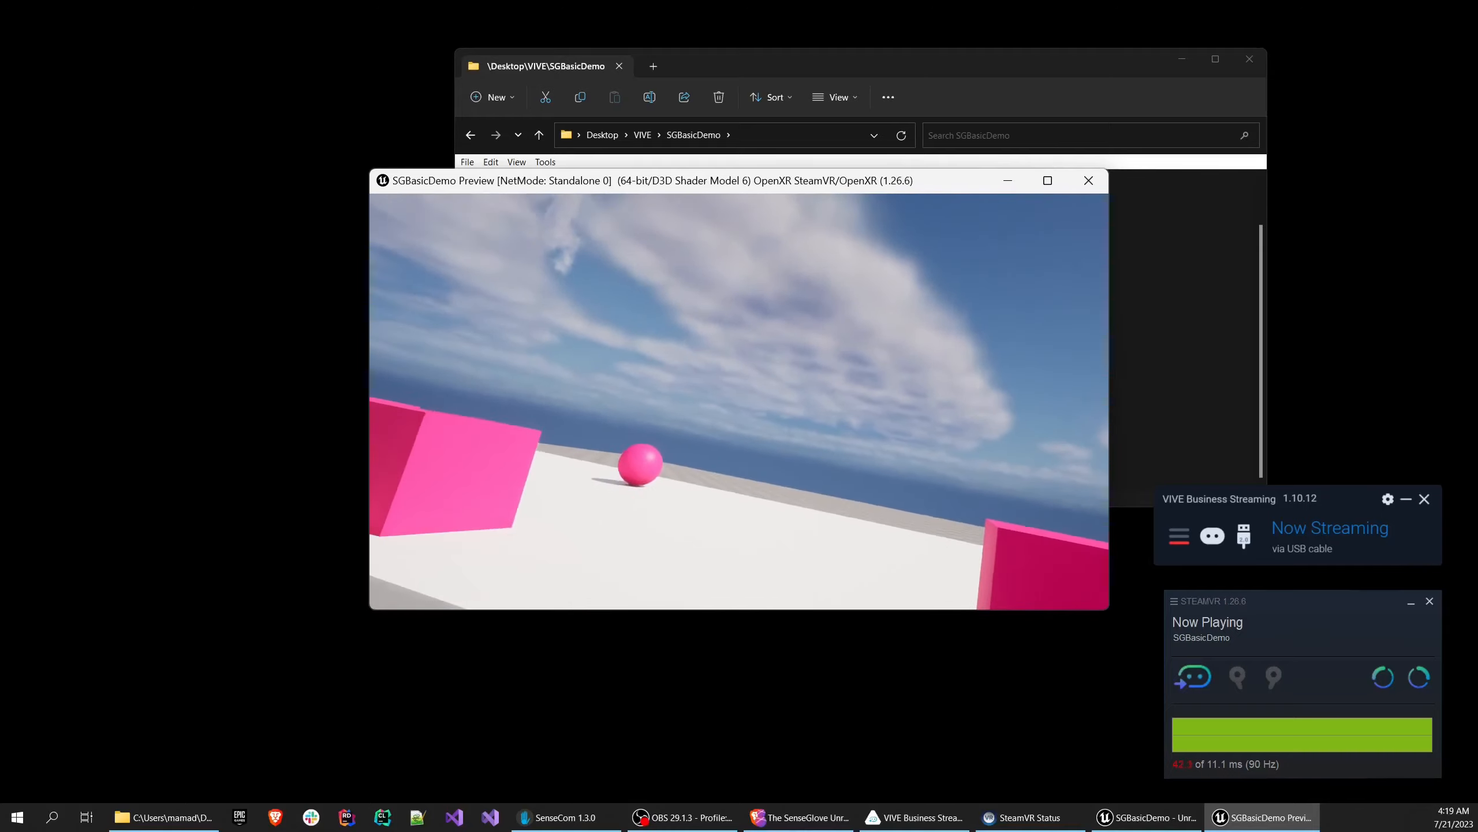
key(Escape)
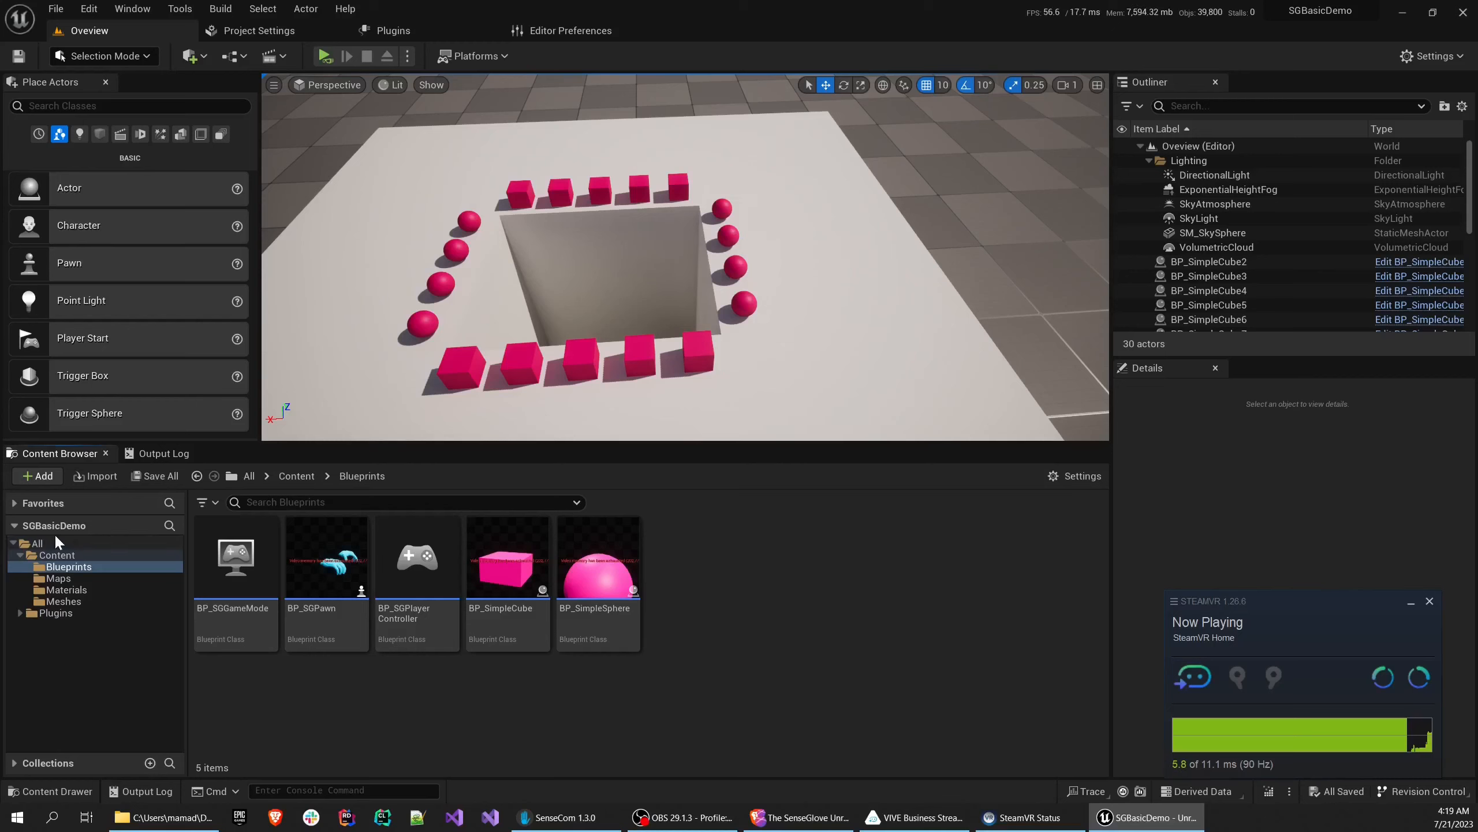
Show the project's Content folder in the Content Browser and go to the Desktop VIVE folder in File Explorer
click(64, 566)
key(Up)
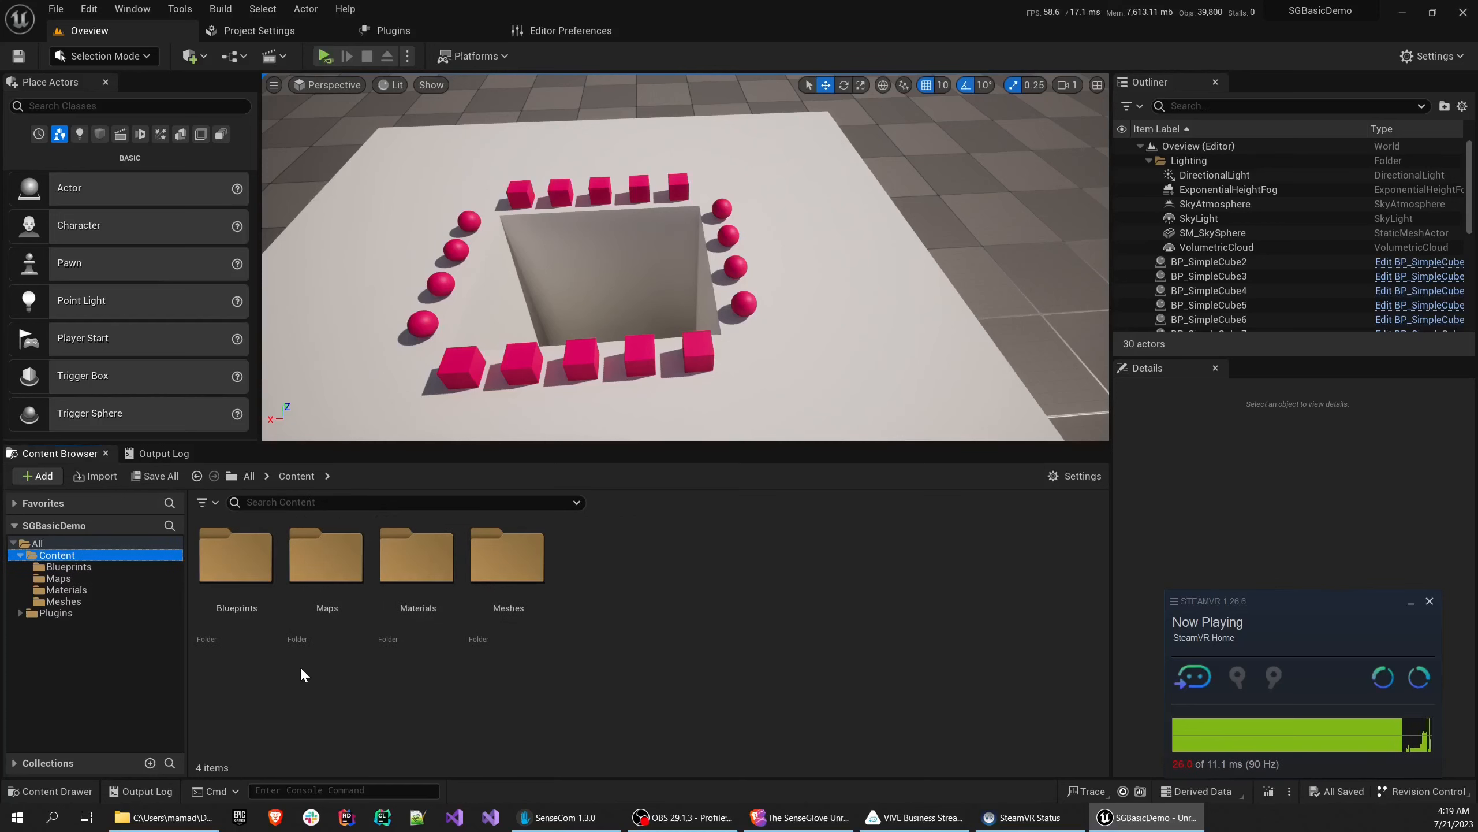
key(alt+Tab)
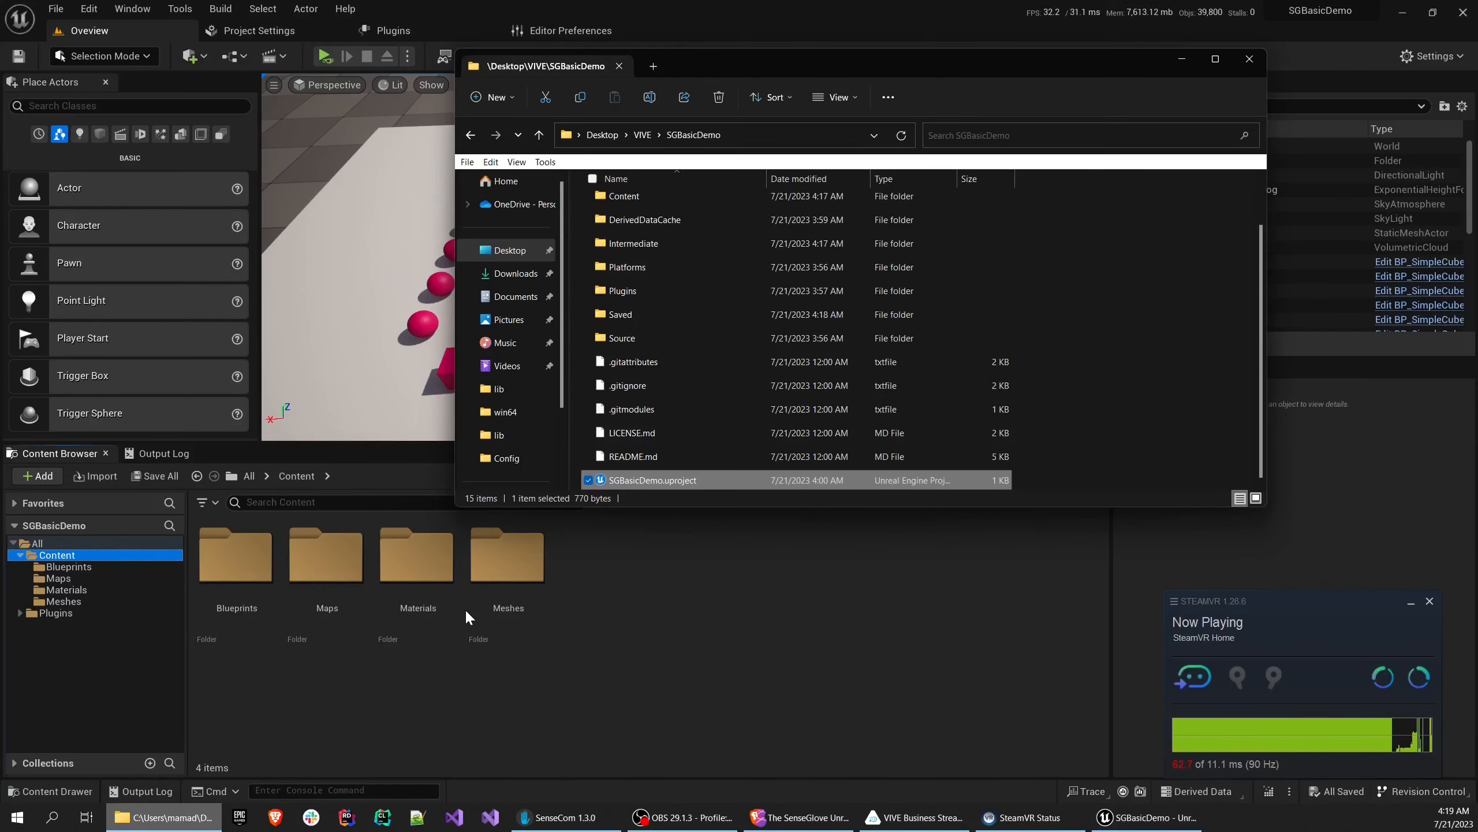
click(644, 138)
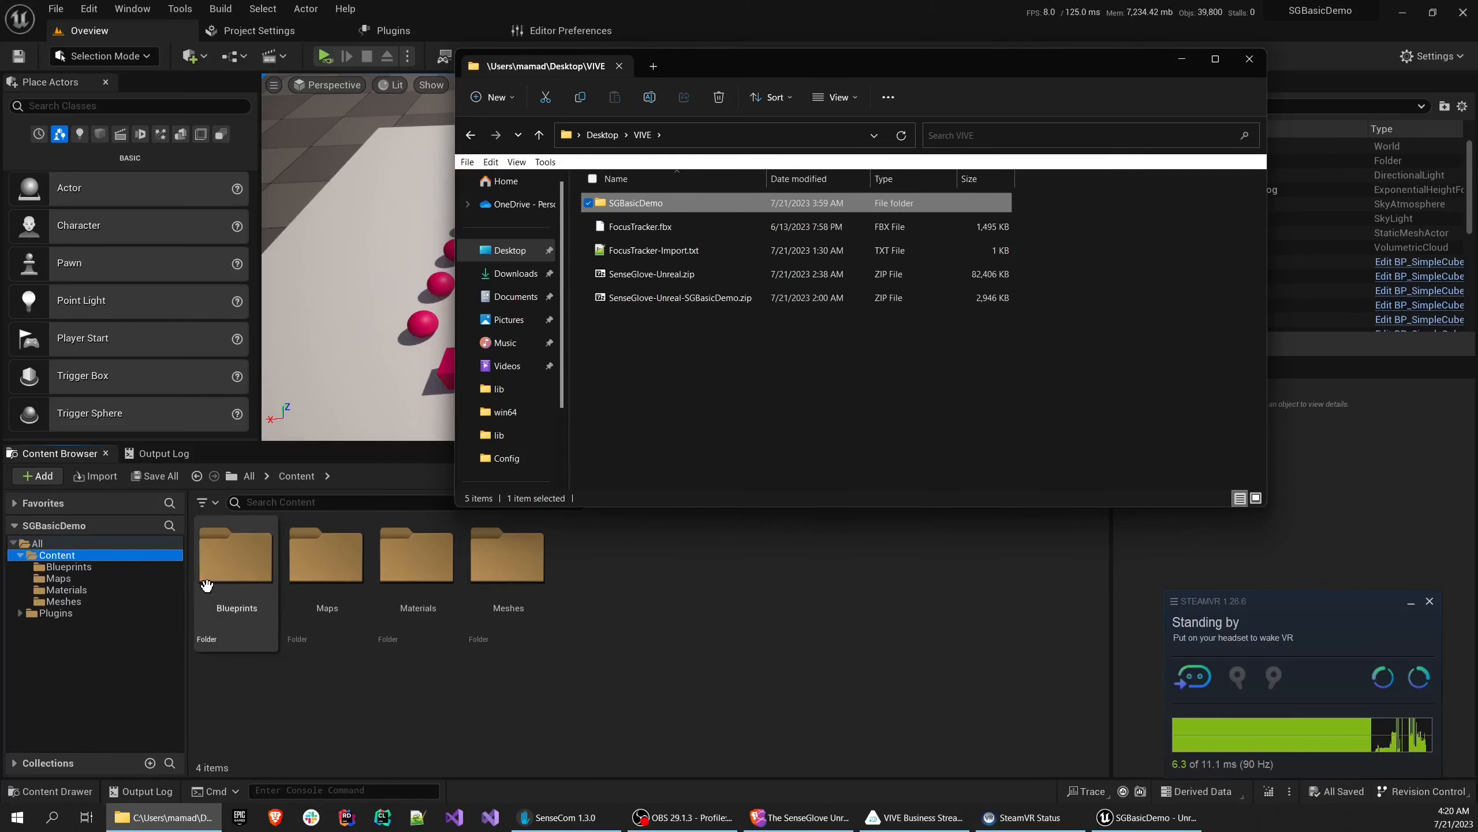
Create a new folder named TrackerMesh in the project's Content folder and open it
click(466, 688)
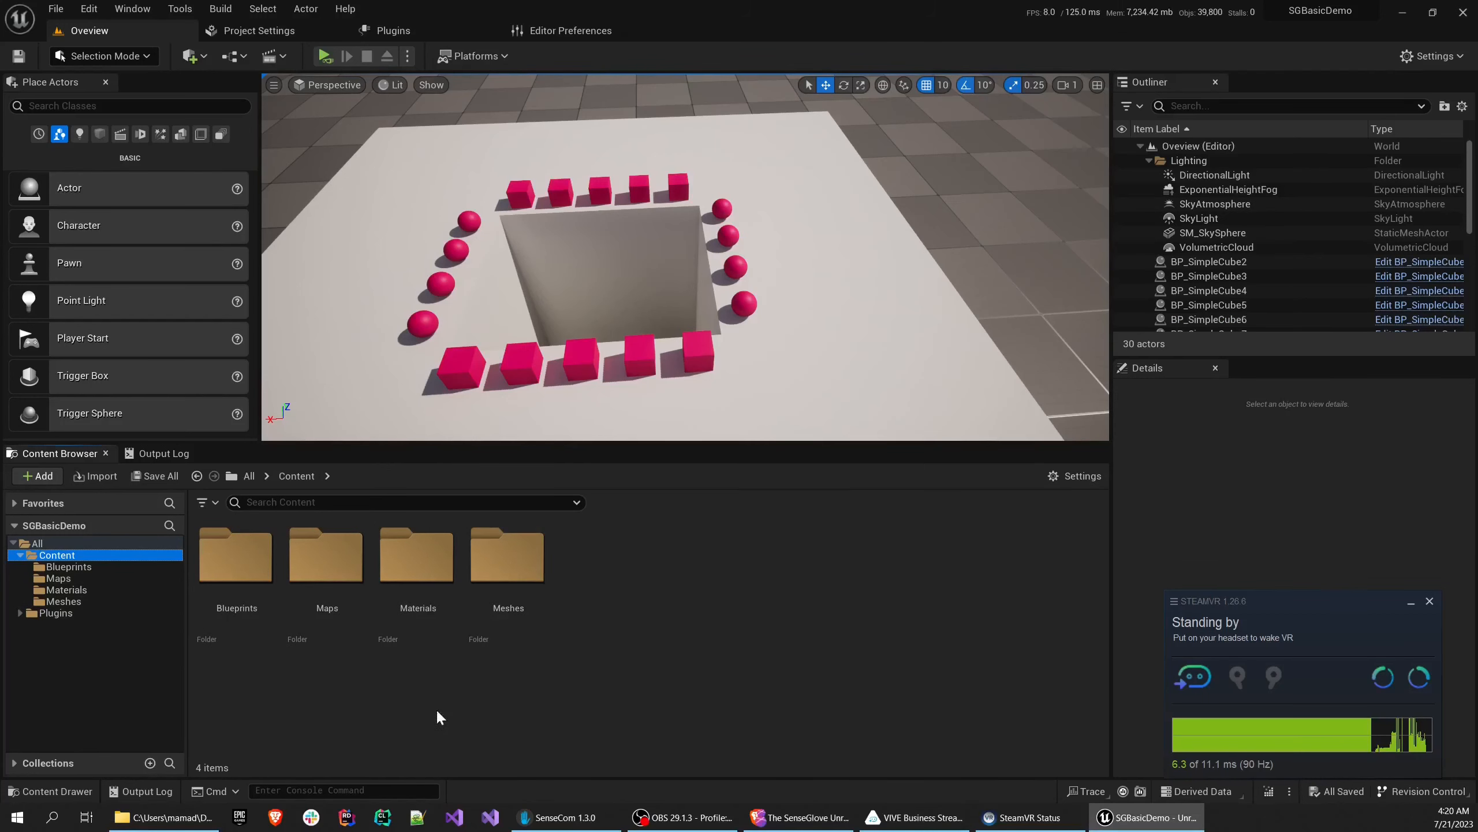
right_click(677, 575)
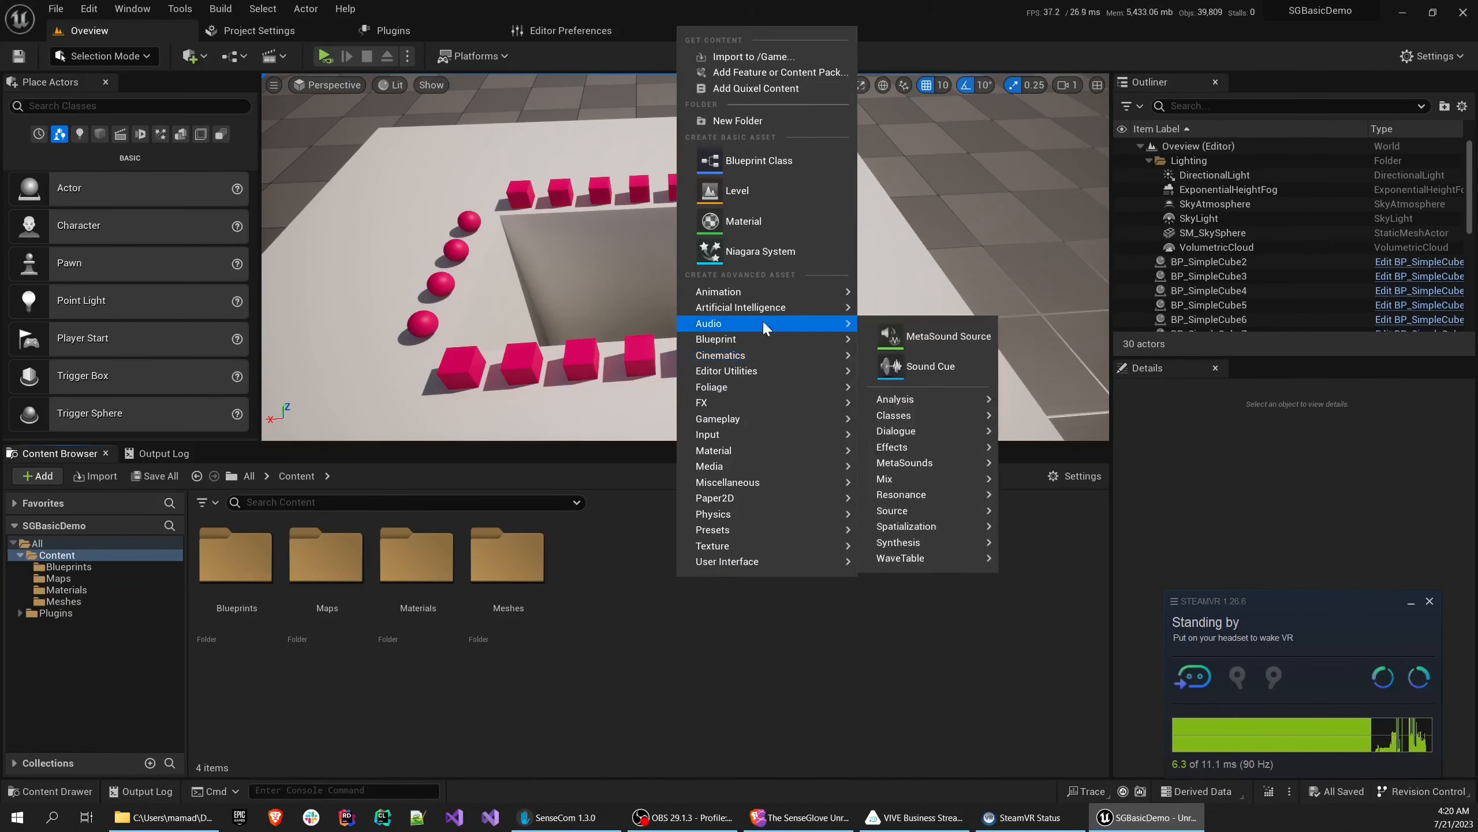
click(740, 121)
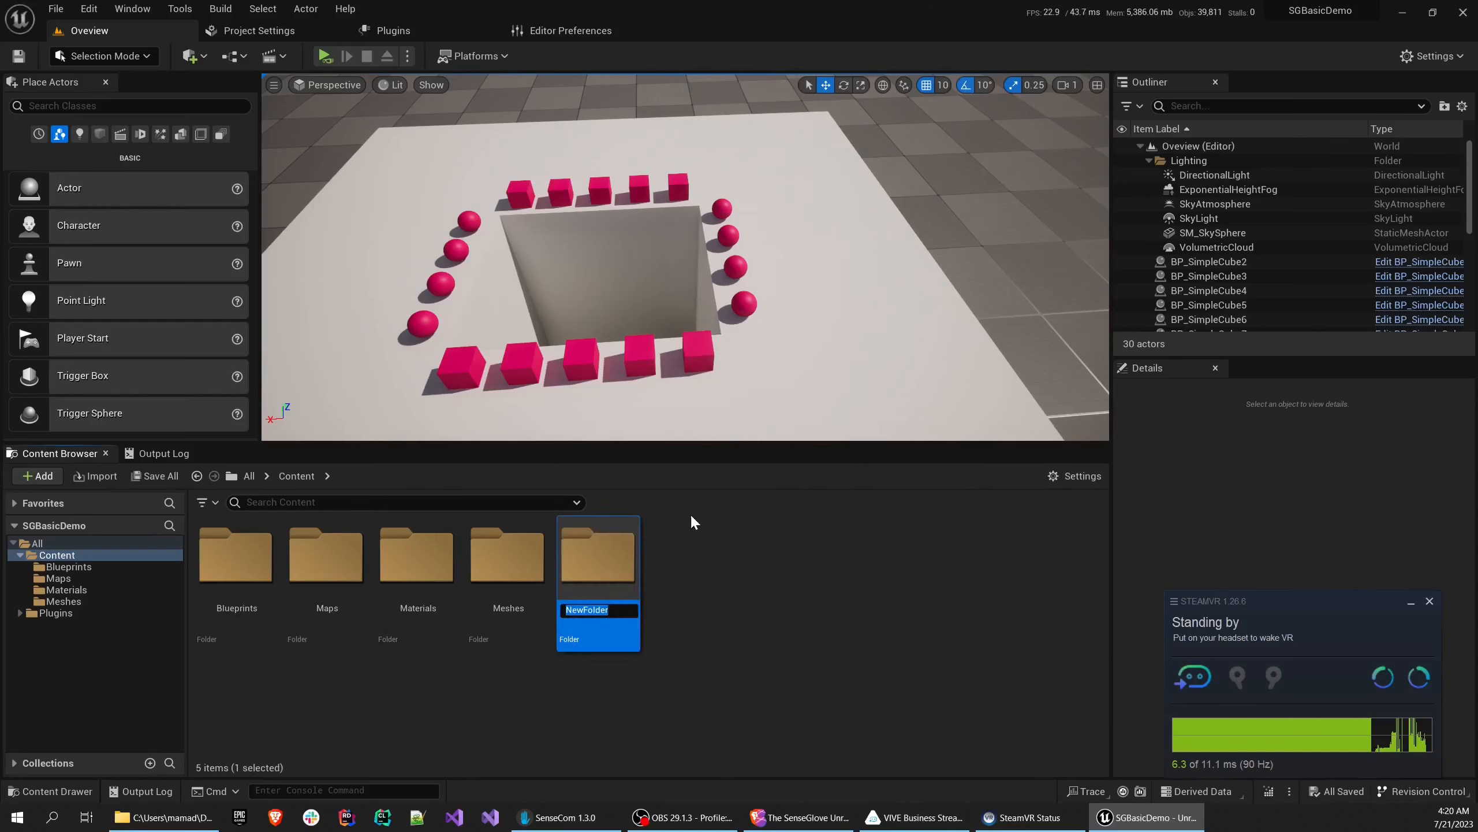
text(Control)
key(BackSpace)
key(BackSpace)
key(BackSpace)
key(BackSpace)
key(BackSpace)
key(BackSpace)
key(BackSpace)
text(TrackerMesh)
key(Return)
key(Return)
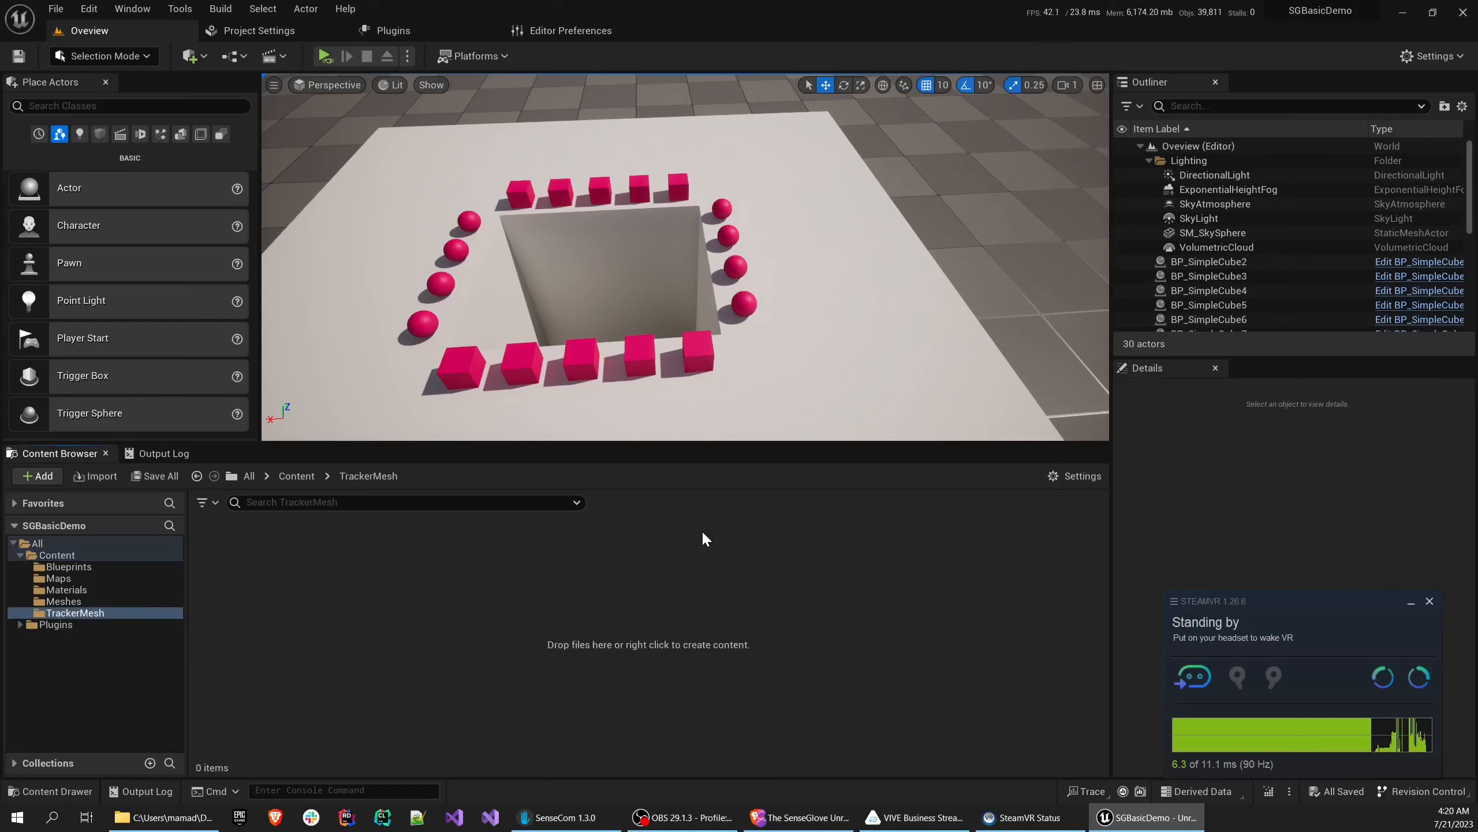
Choose FocusTracker.fbx from the Desktop VIVE folder for import into TrackerMesh
click(113, 471)
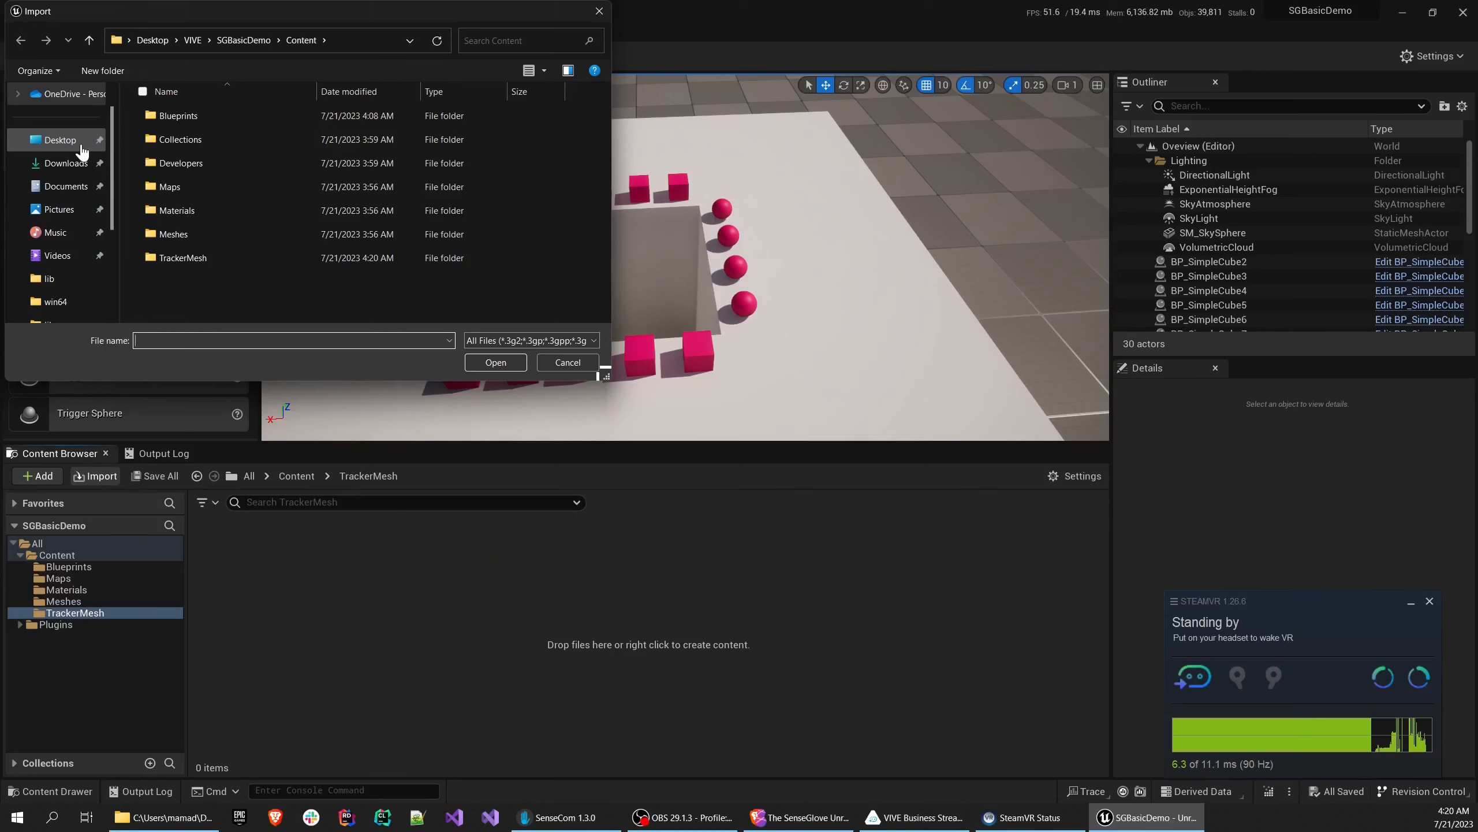
click(152, 41)
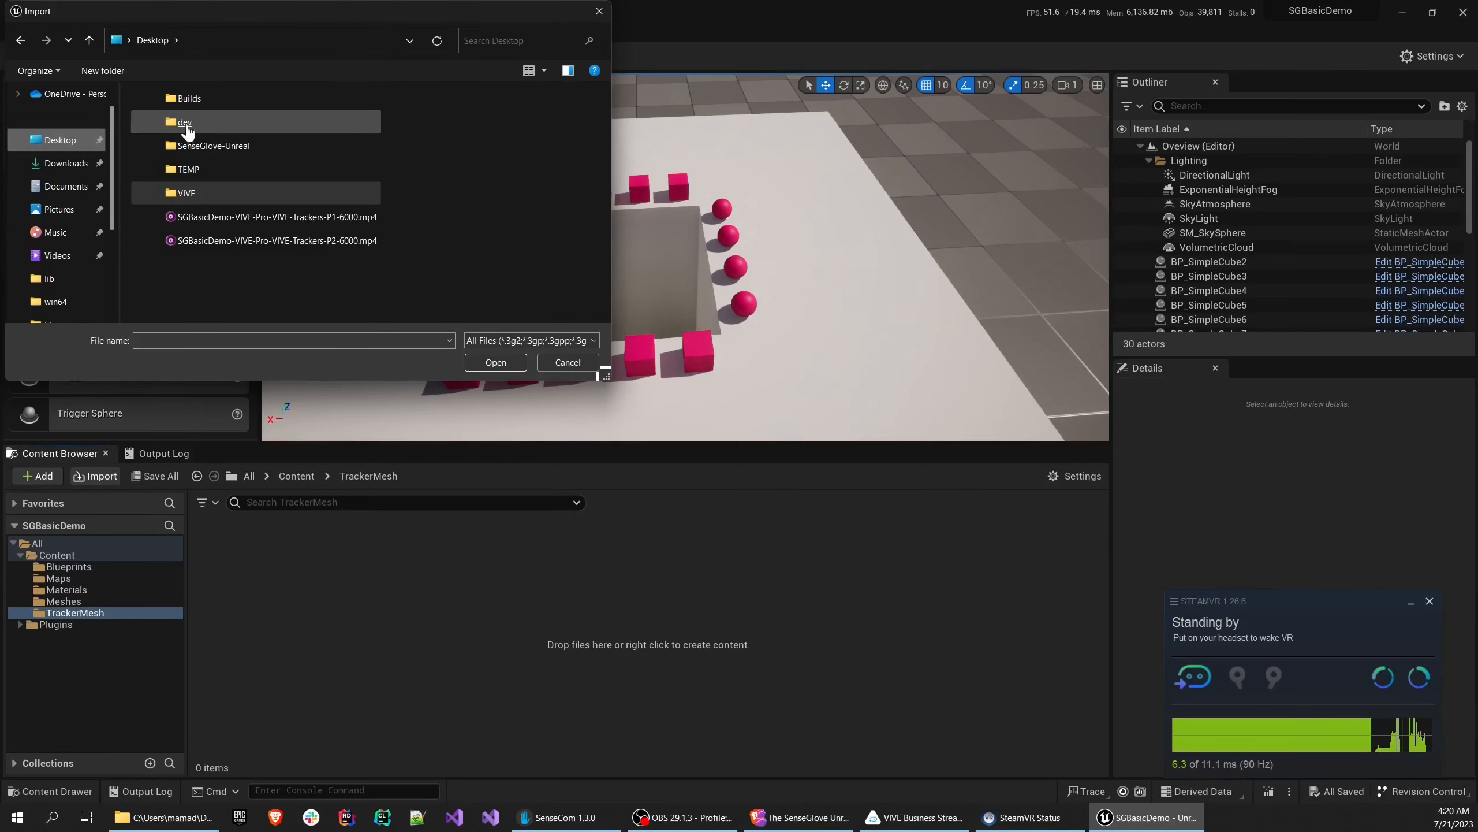
double_click(198, 193)
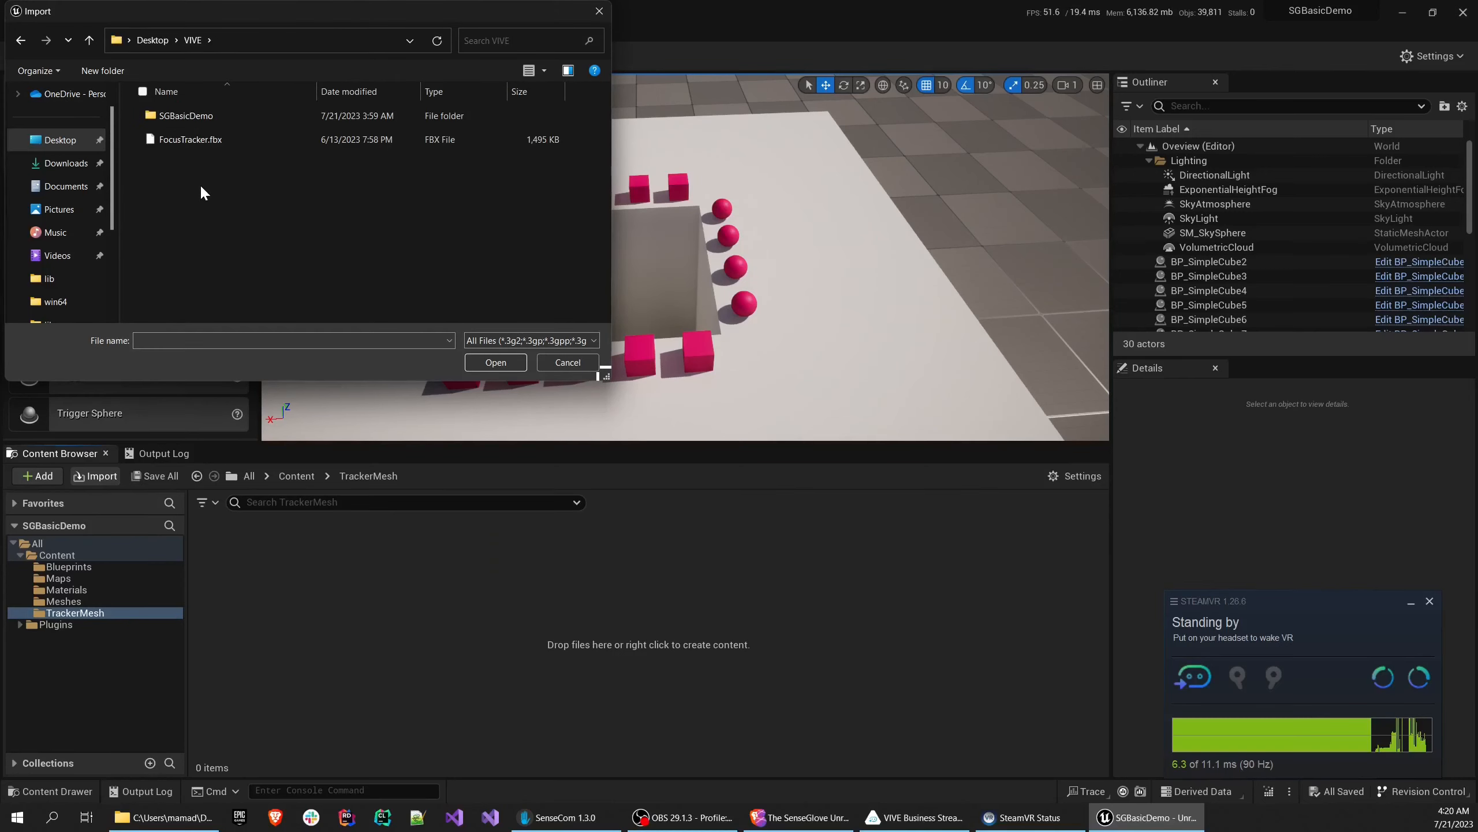
double_click(204, 141)
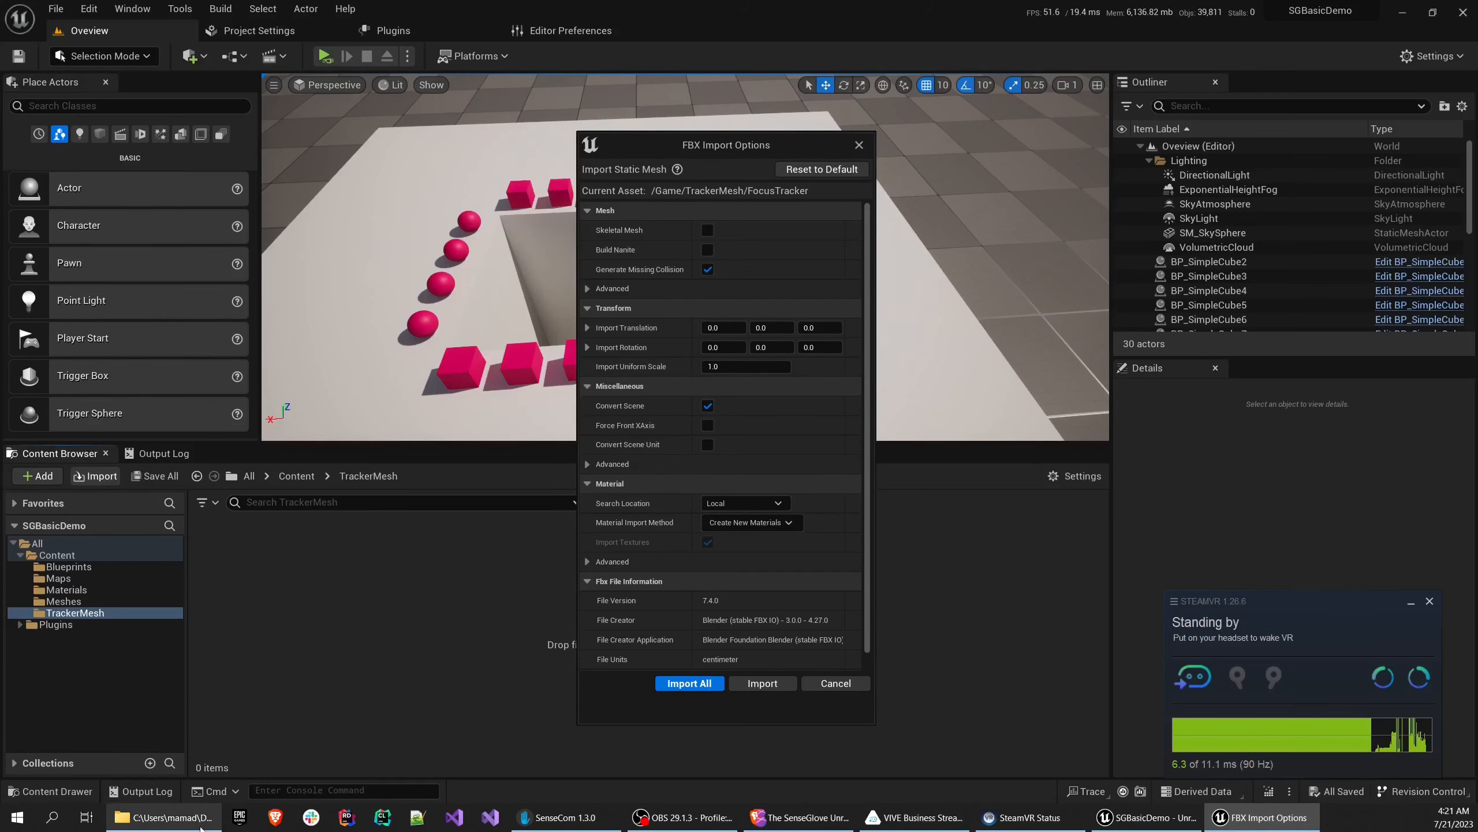
Open FocusTracker-Import.txt from the VIVE folder in Notepad++, and enlarge and place its window beside the FBX import options
mouse_move(200, 826)
click(165, 749)
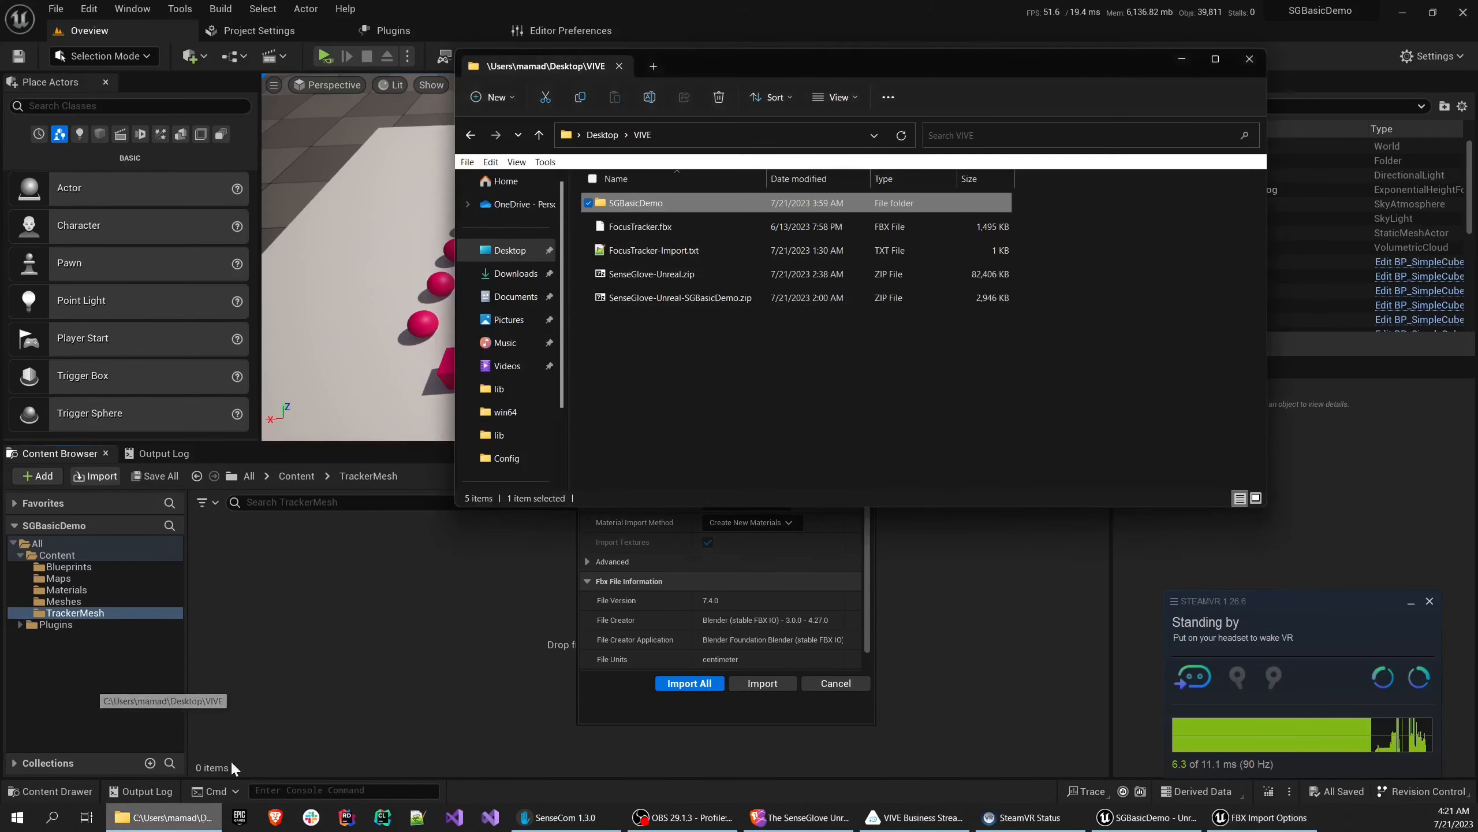
drag(836, 76, 414, 163)
click(263, 336)
right_click(262, 336)
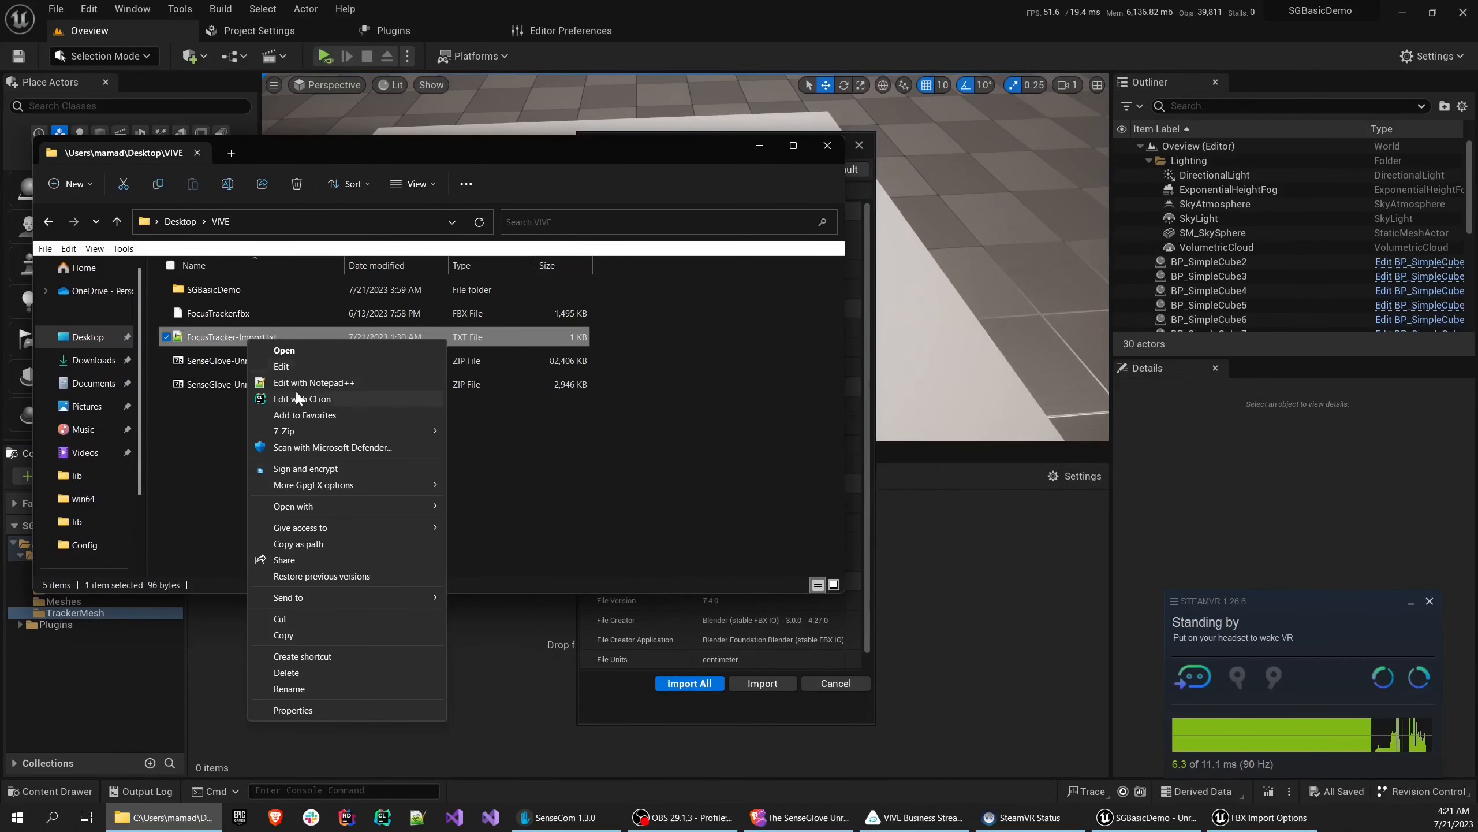
click(314, 384)
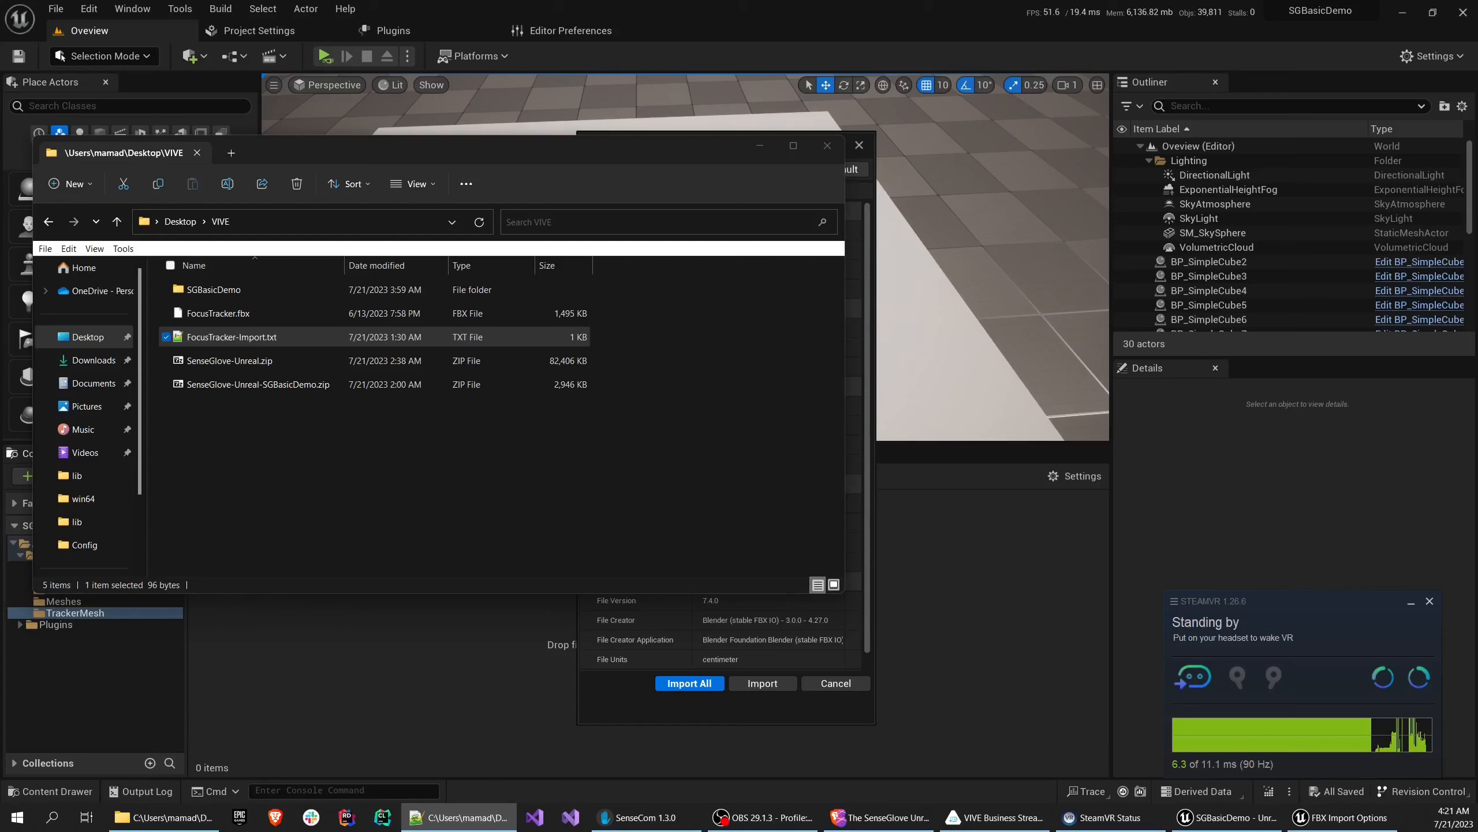
drag(897, 290, 584, 266)
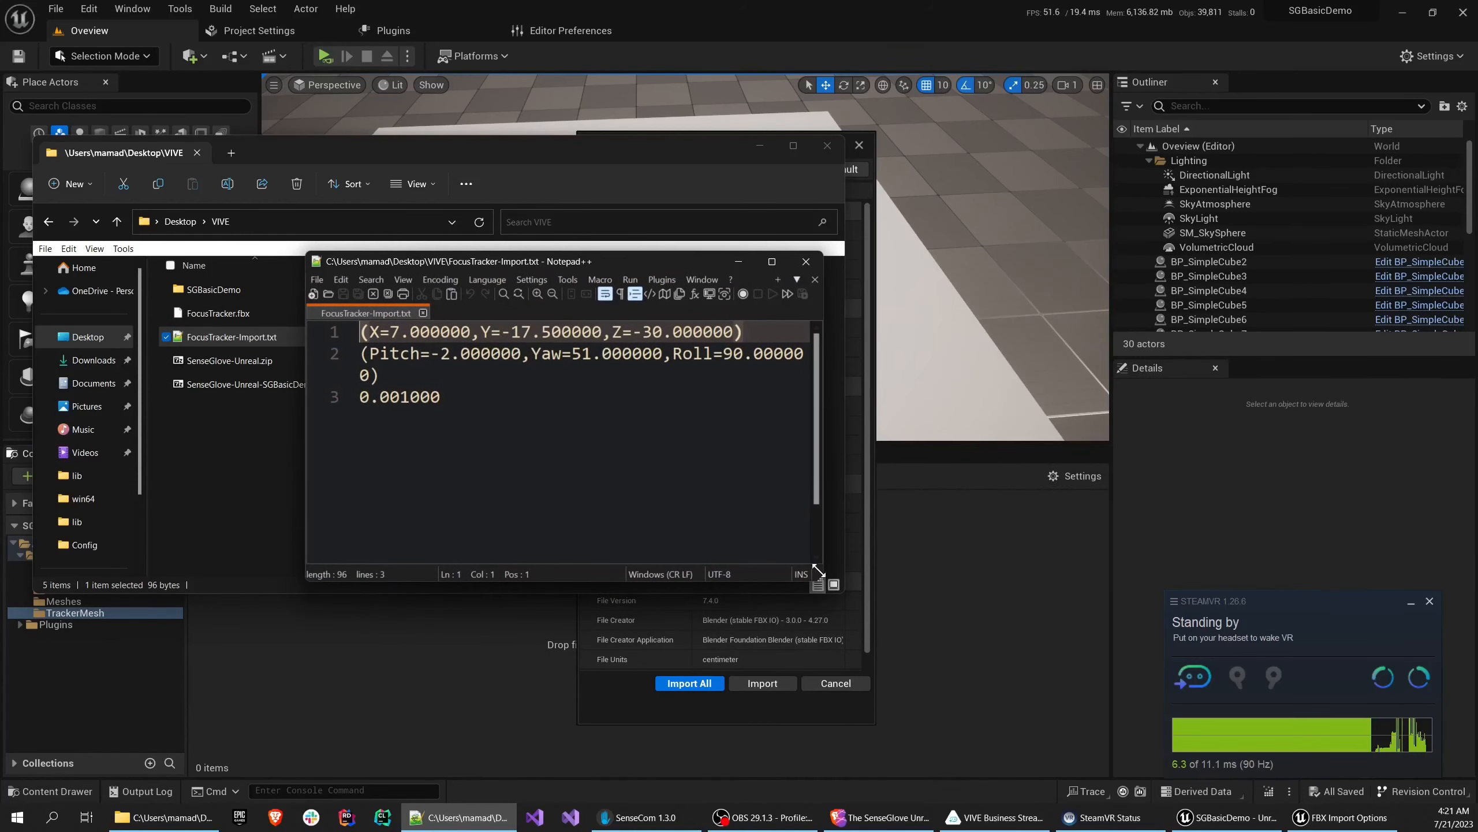
drag(820, 565, 1107, 606)
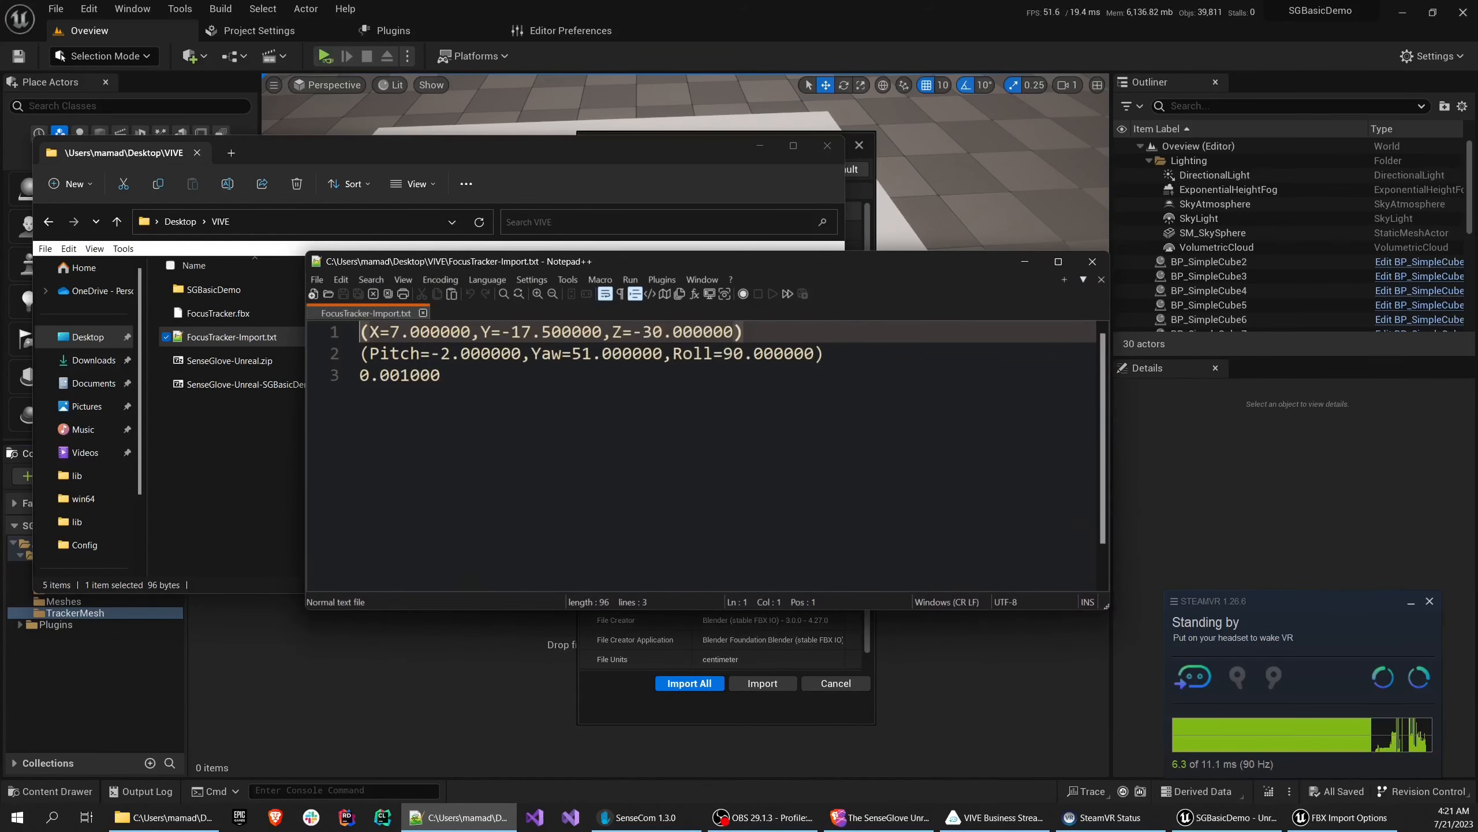
drag(746, 261, 1360, 237)
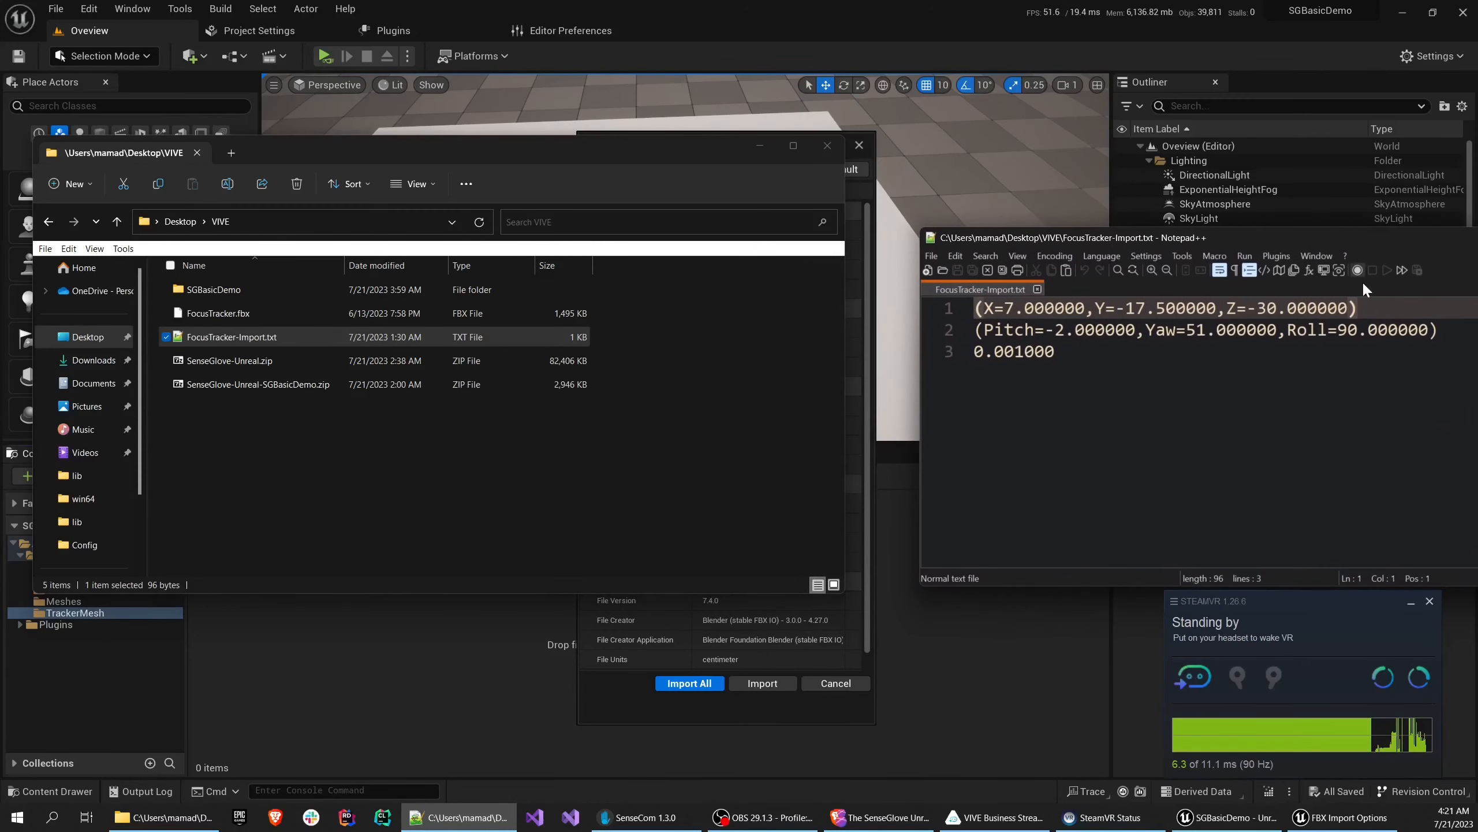
Copy the translation line (X=7, Y=-17.5, Z=-30) from FocusTracker-Import.txt into Import Translation of the FBX import options
drag(1358, 308, 973, 307)
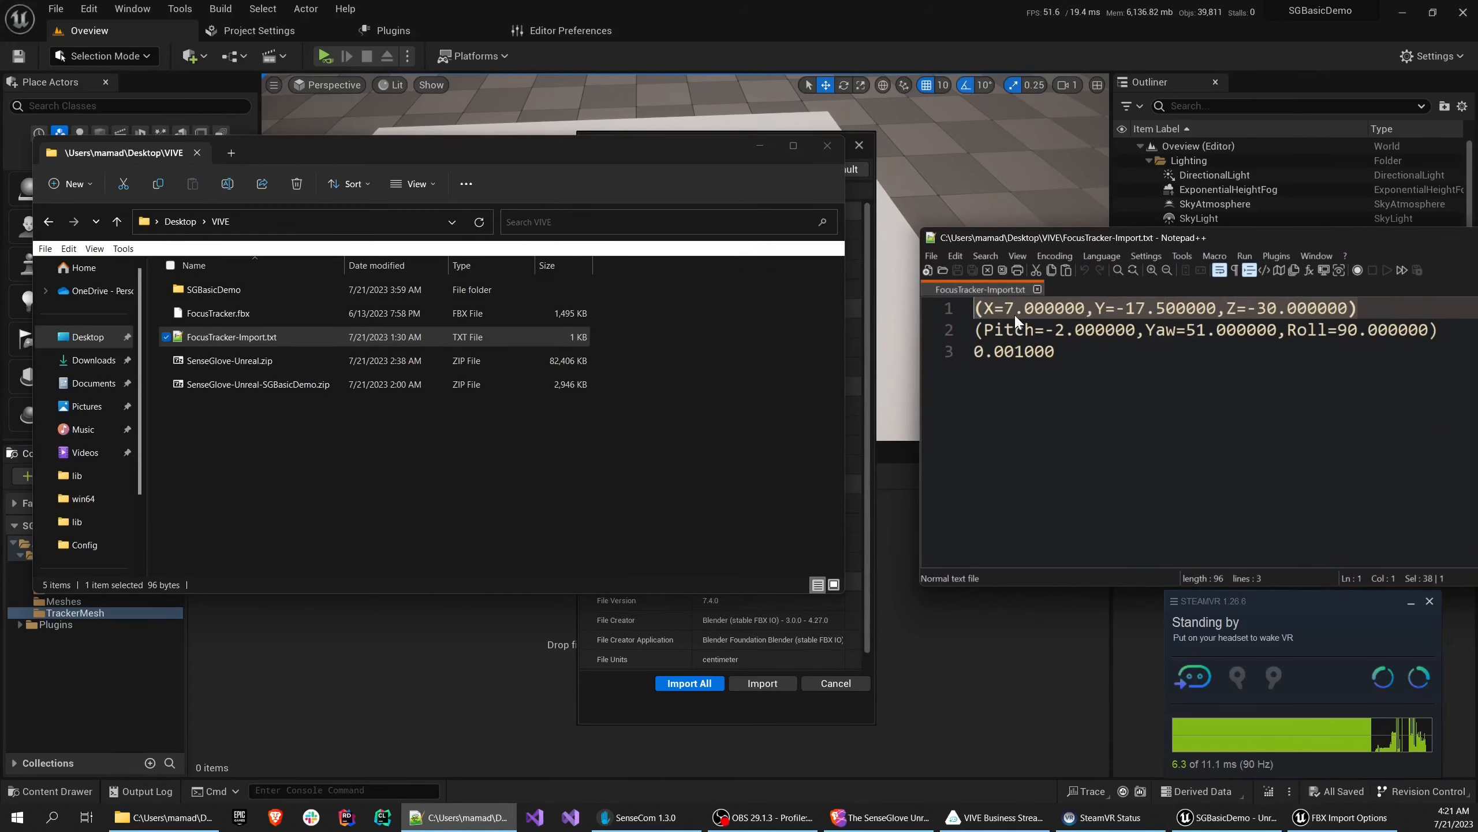
right_click(1014, 314)
click(1047, 343)
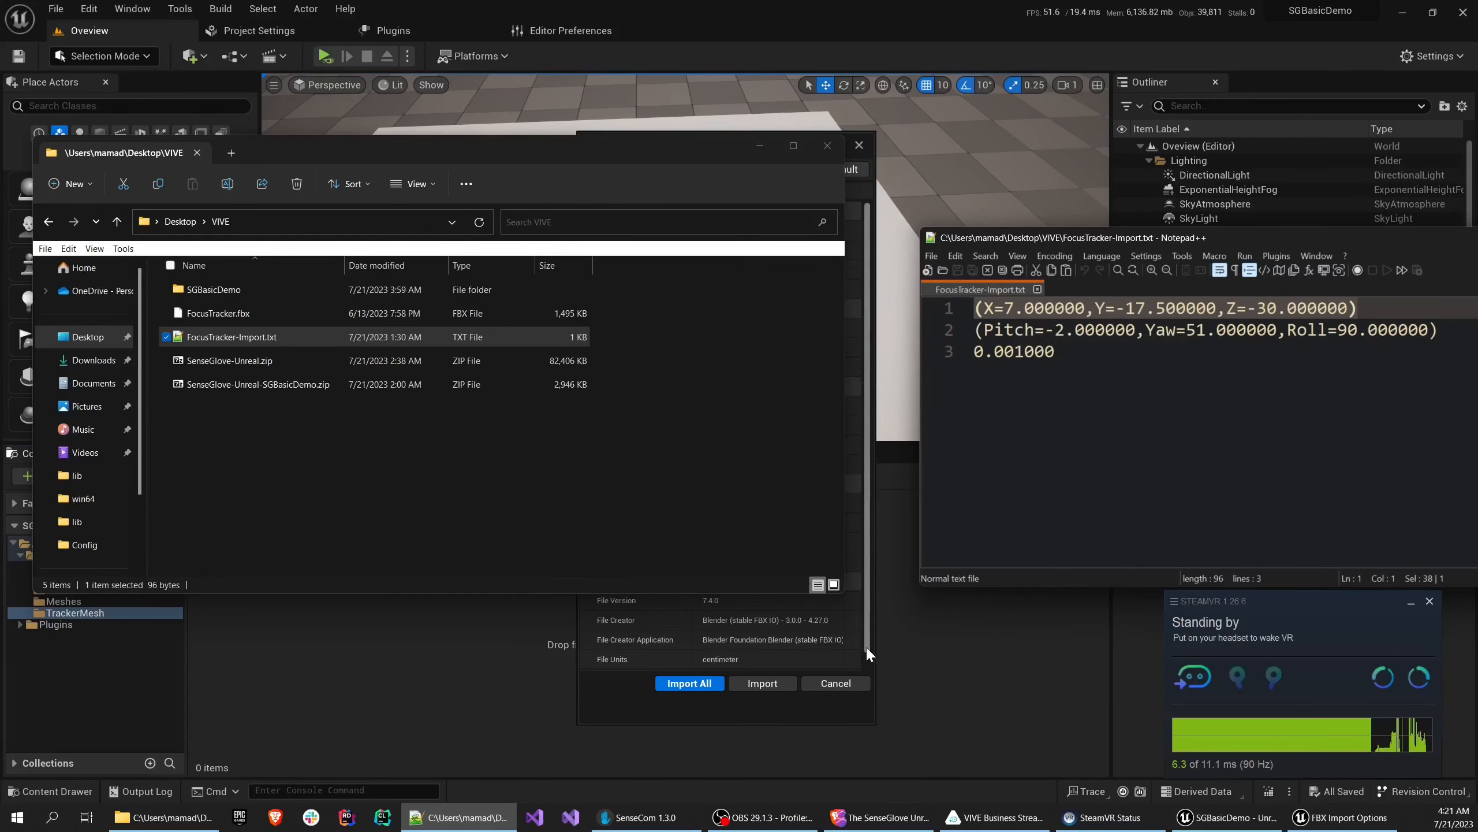
click(866, 644)
right_click(654, 325)
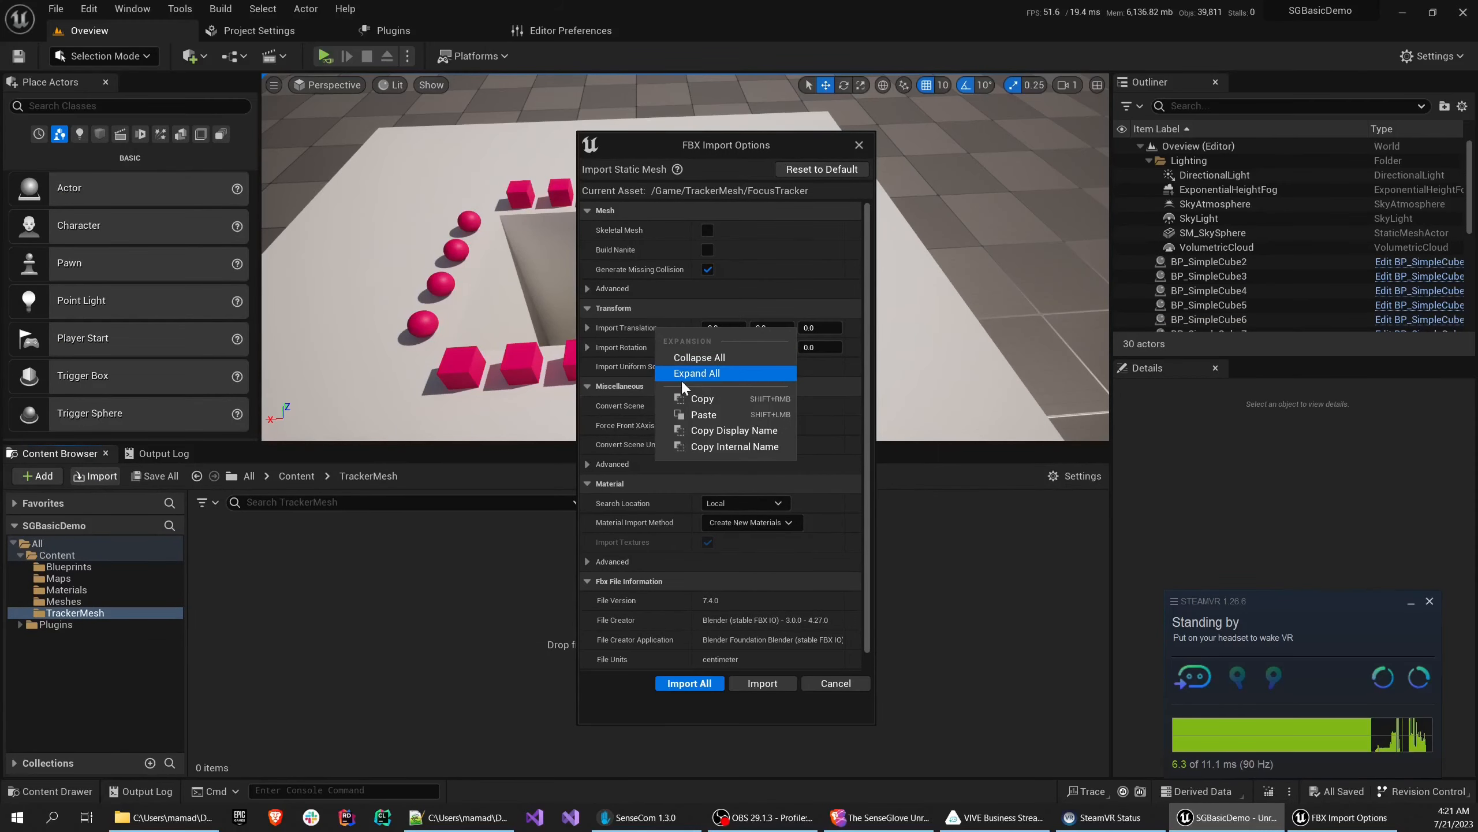
click(704, 415)
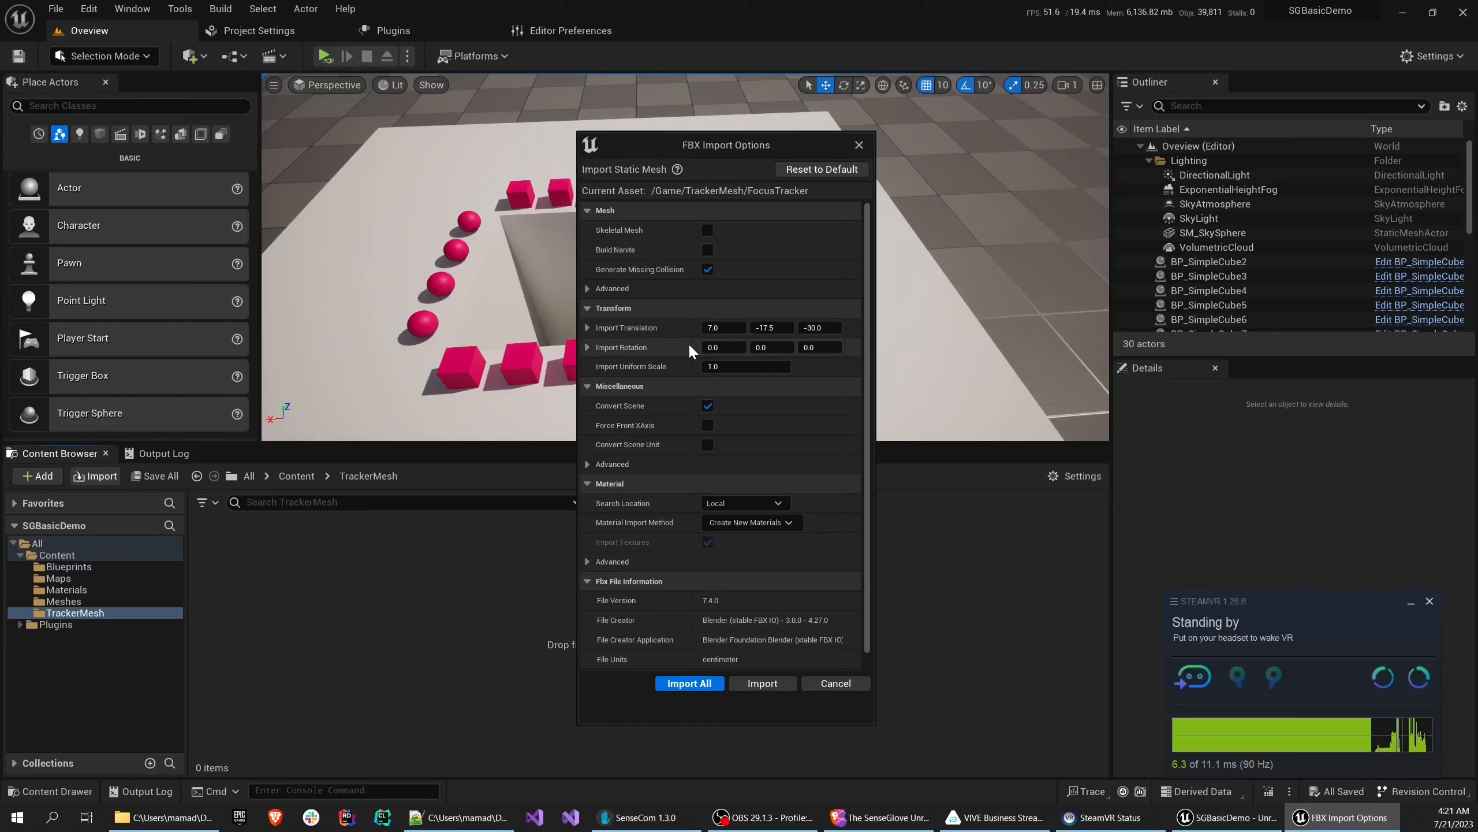
Copy the rotation line (Pitch=-2, Yaw=51, Roll=90) from FocusTracker-Import.txt into Import Rotation of the FBX import options
key(alt+Tab)
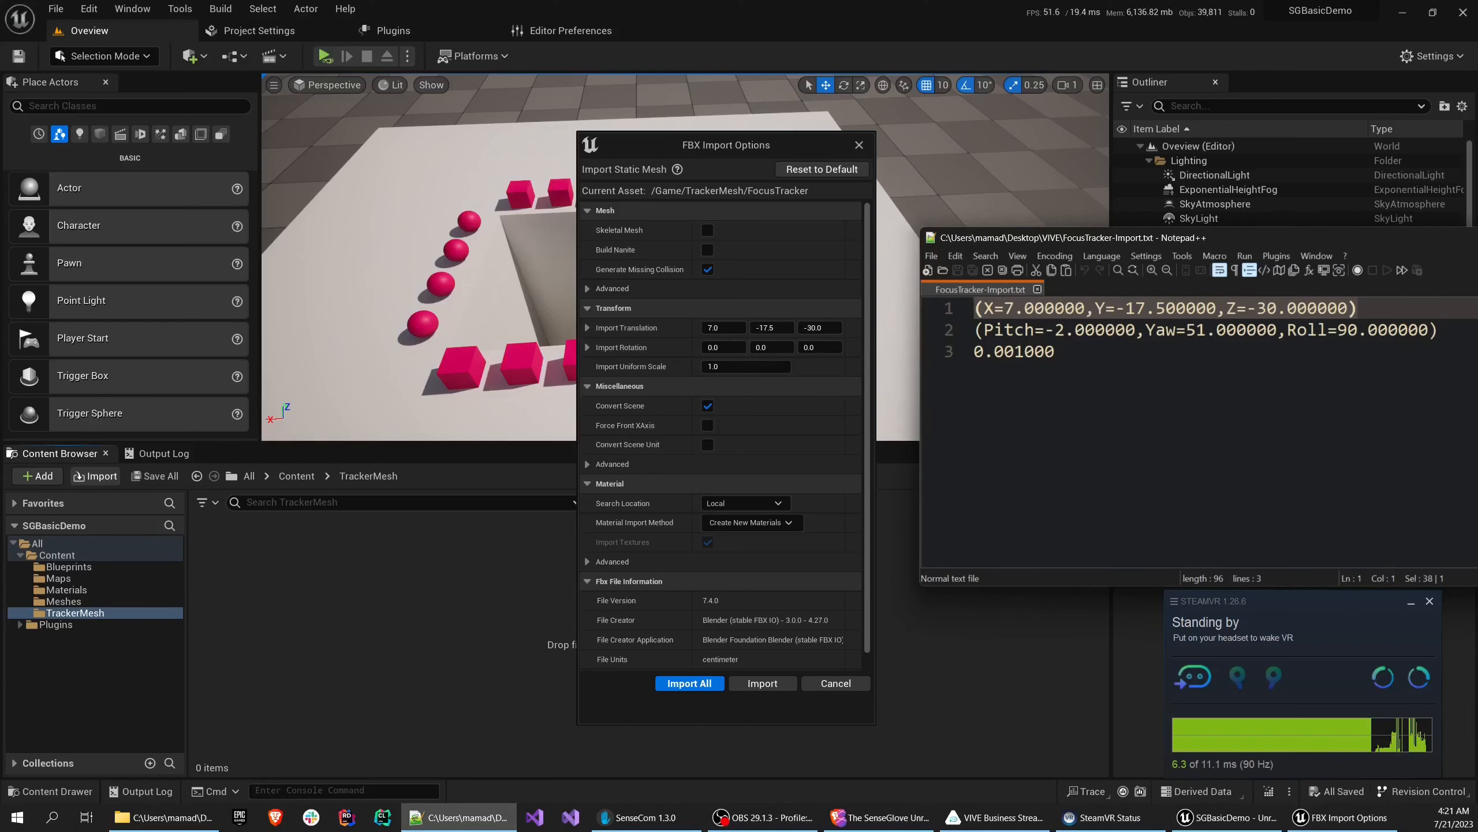
drag(1440, 330, 974, 332)
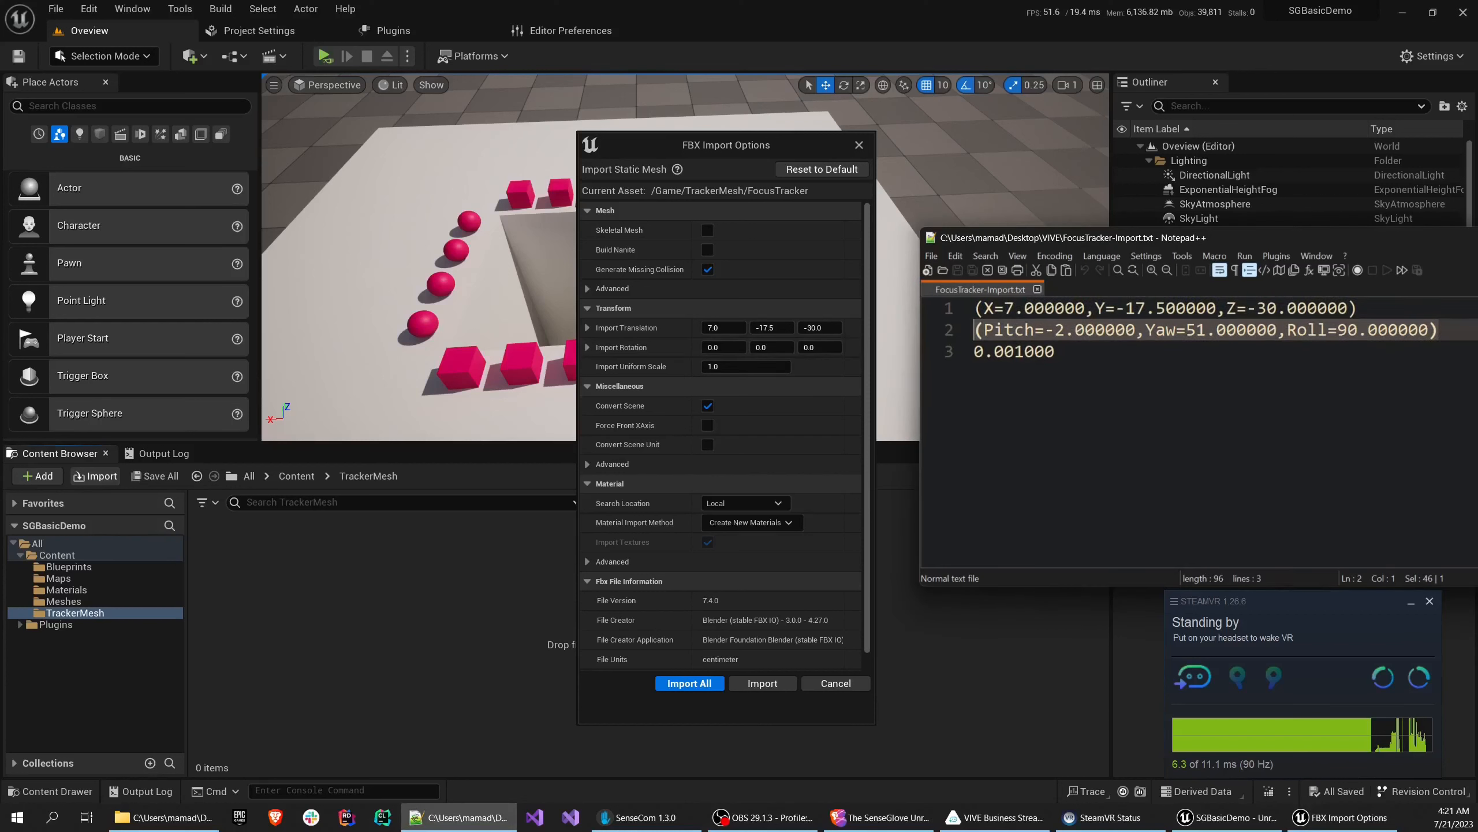
right_click(1110, 332)
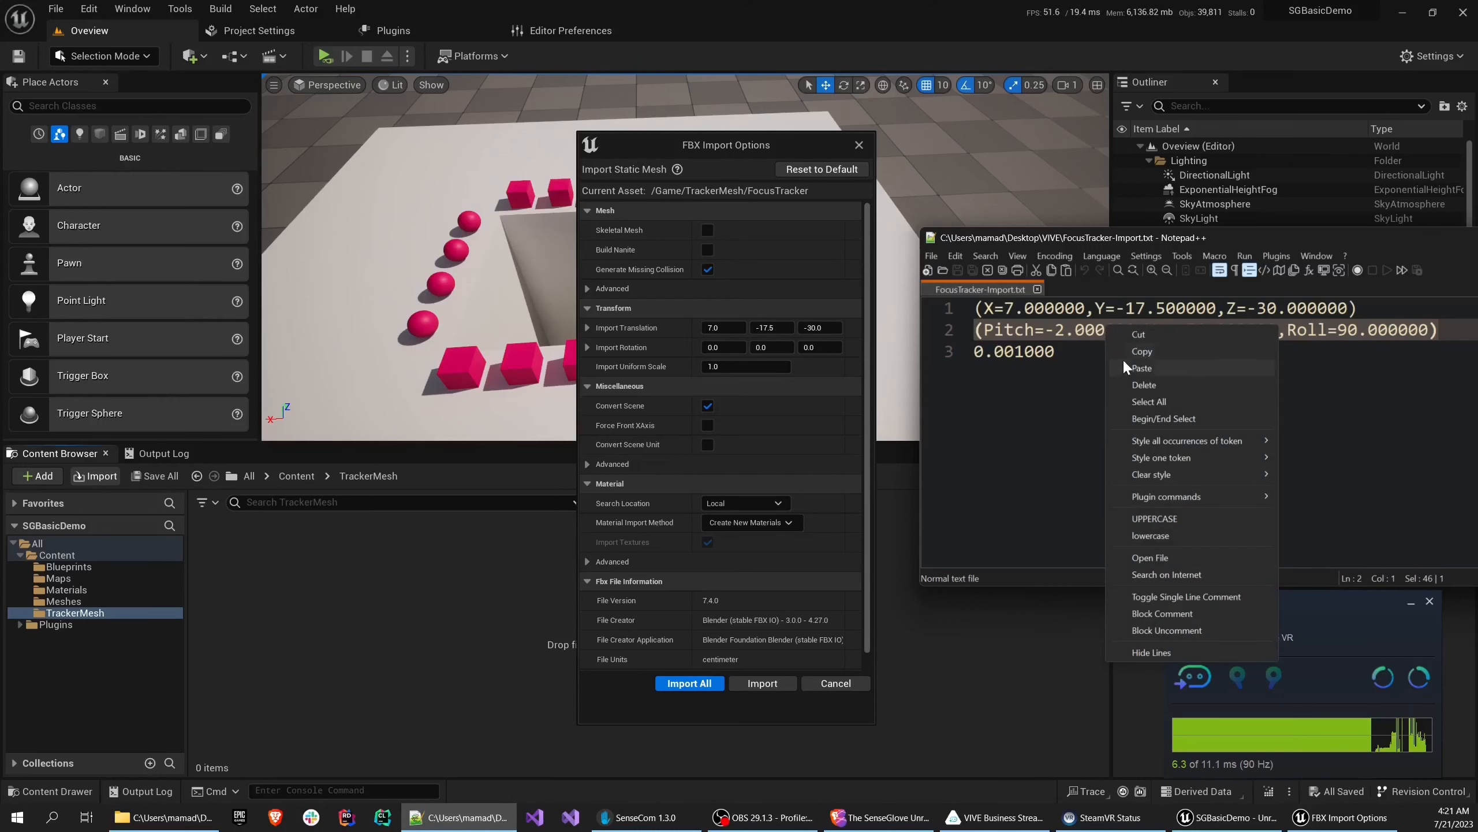
click(1136, 351)
right_click(629, 347)
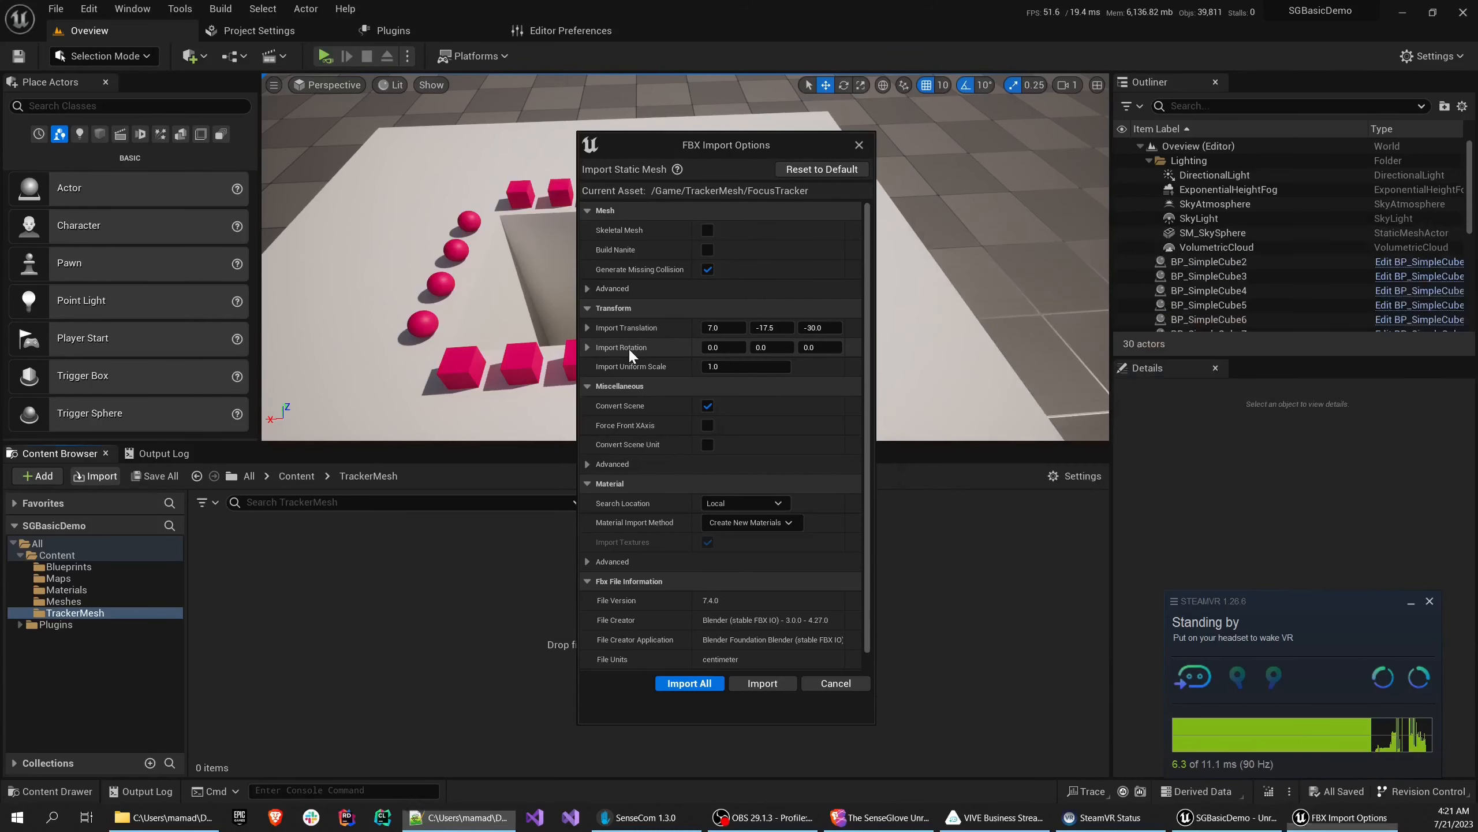
click(678, 437)
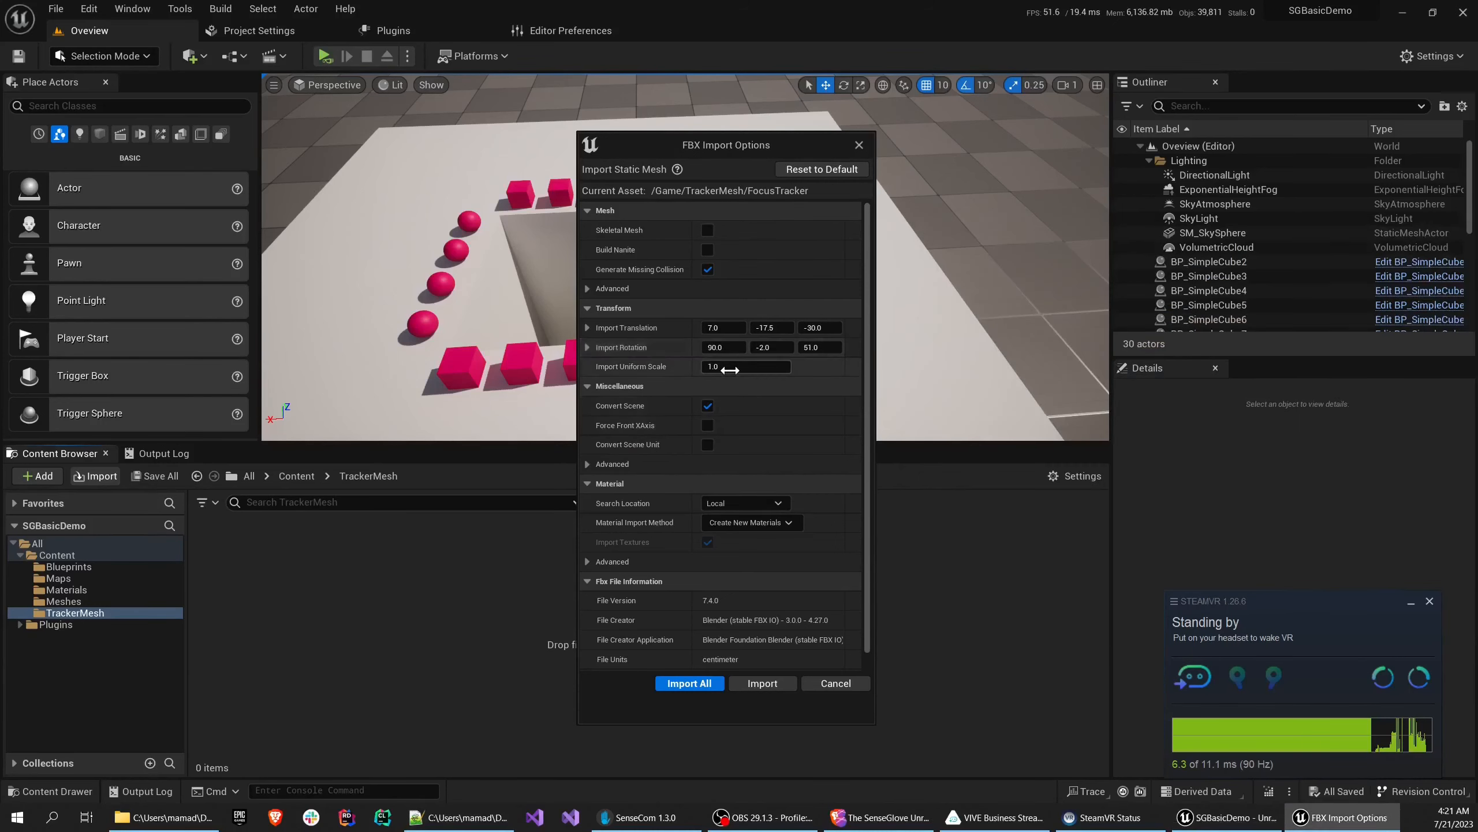
Set Import Uniform Scale to the 0.001000 value from FocusTracker-Import.txt and import the mesh
key(alt+Tab)
triple_click(1023, 354)
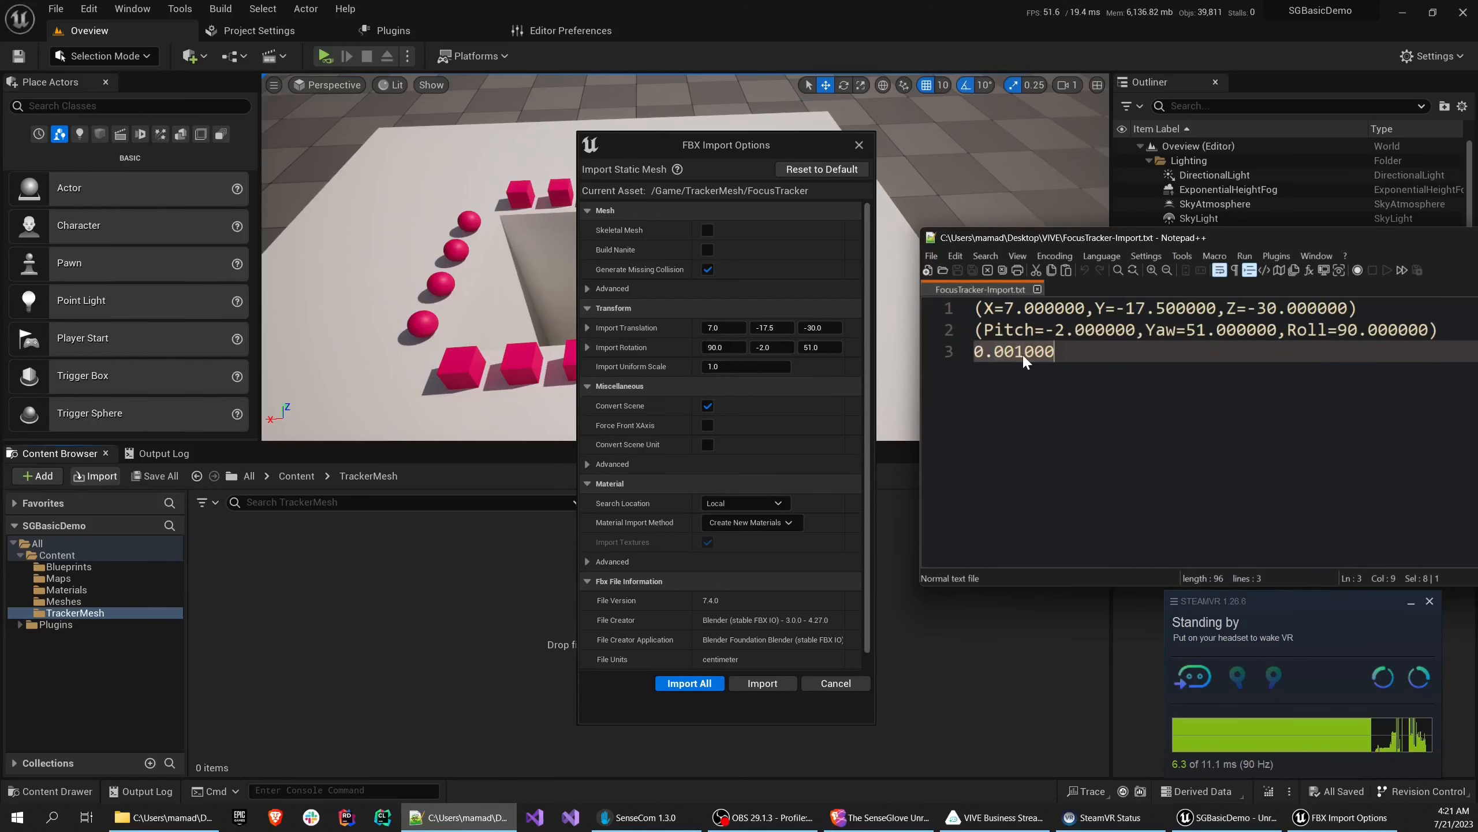
click(745, 367)
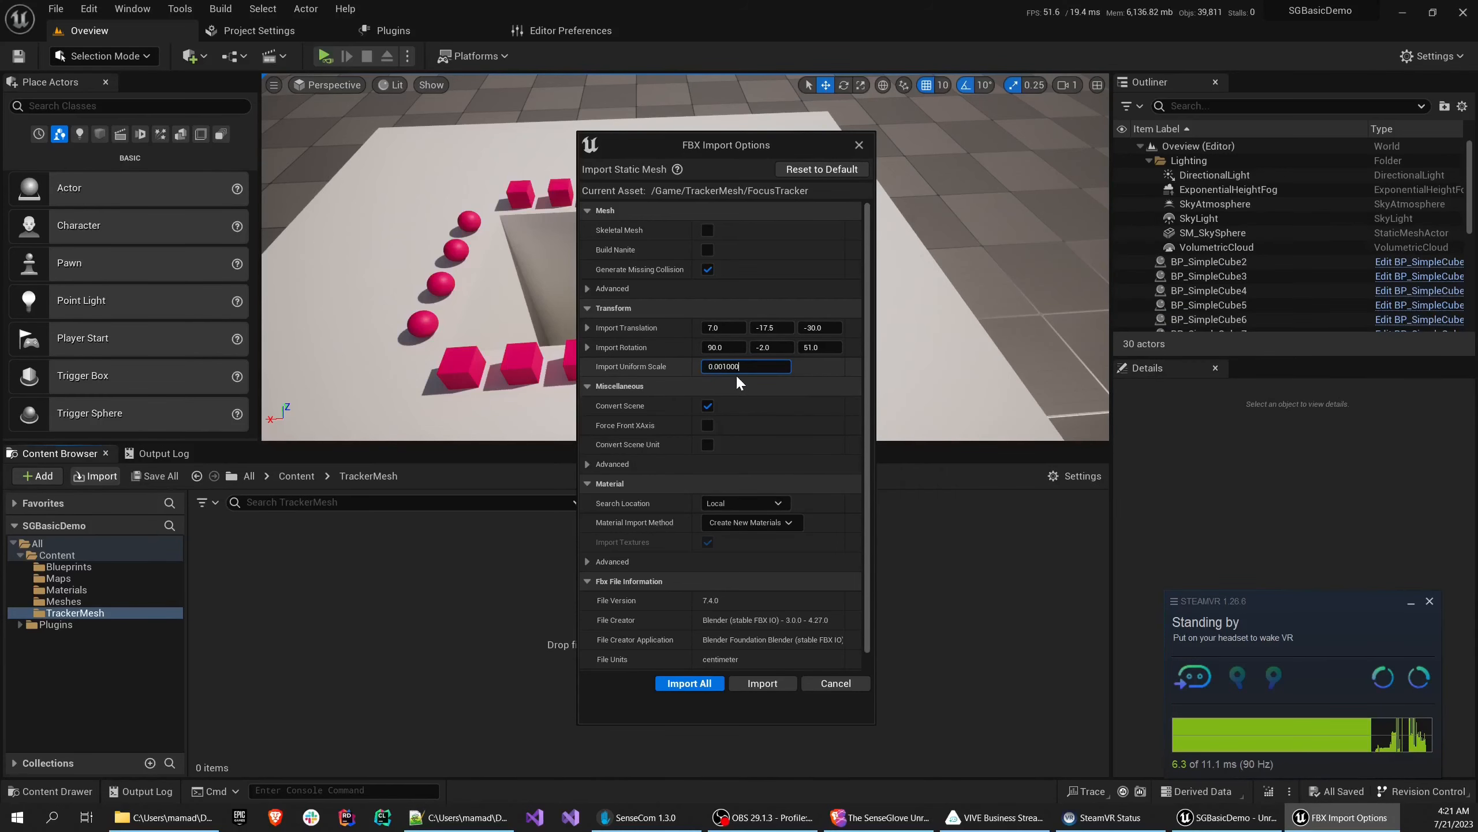
key(ctrl+v)
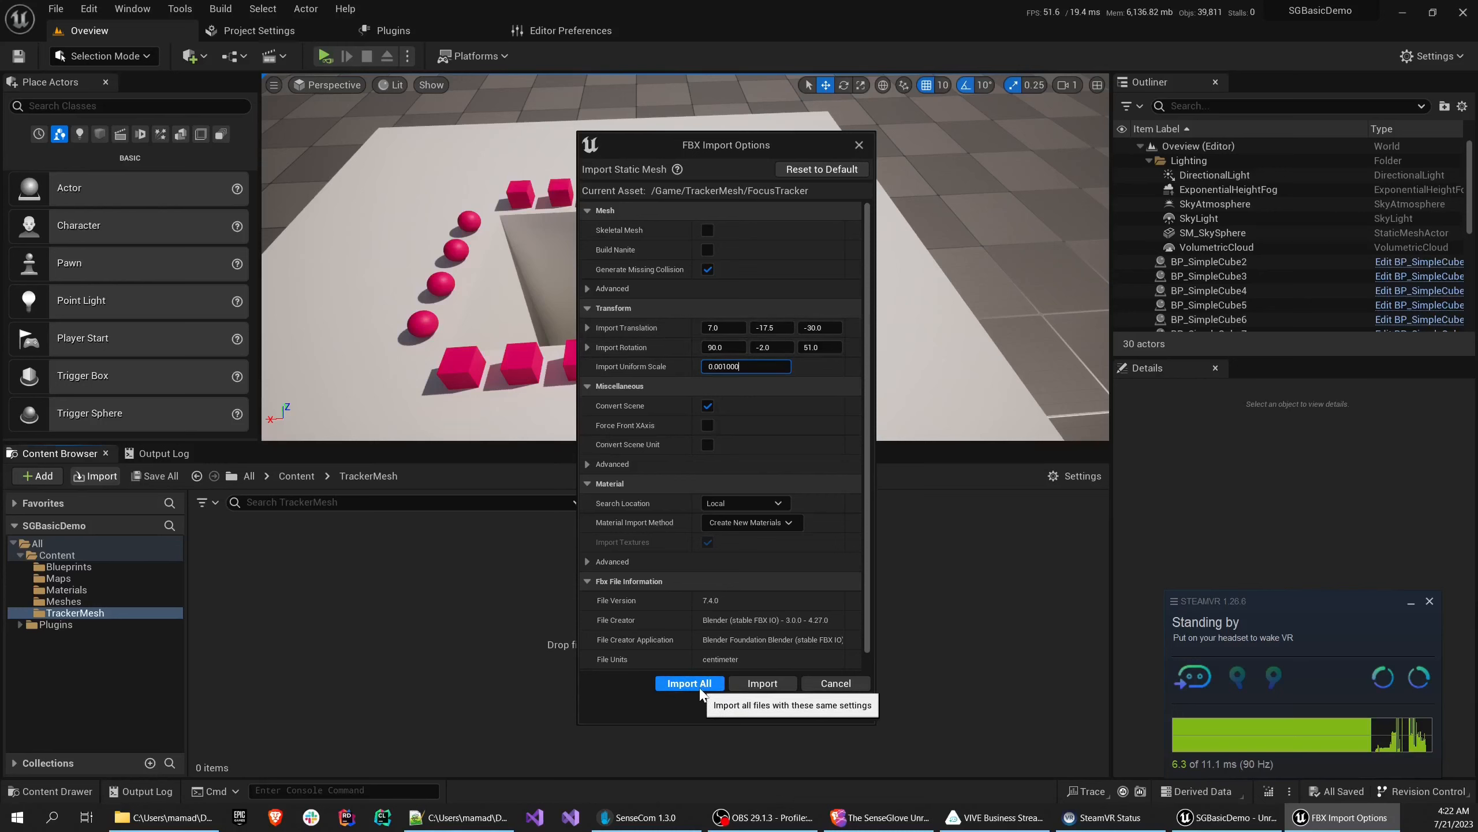
click(747, 682)
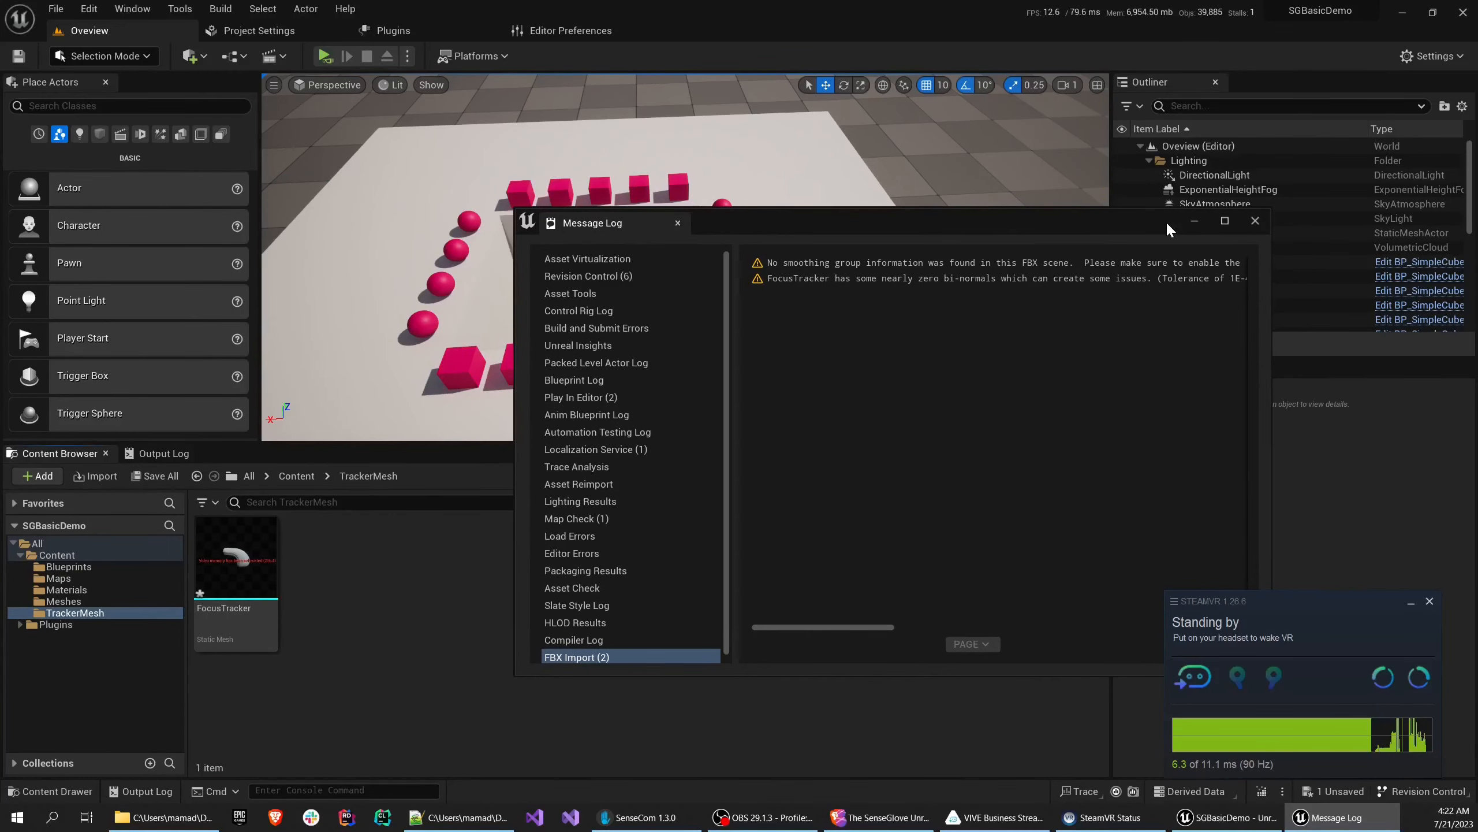
Close the Message Log and save the imported FocusTracker asset
drag(1167, 220, 958, 176)
click(1047, 176)
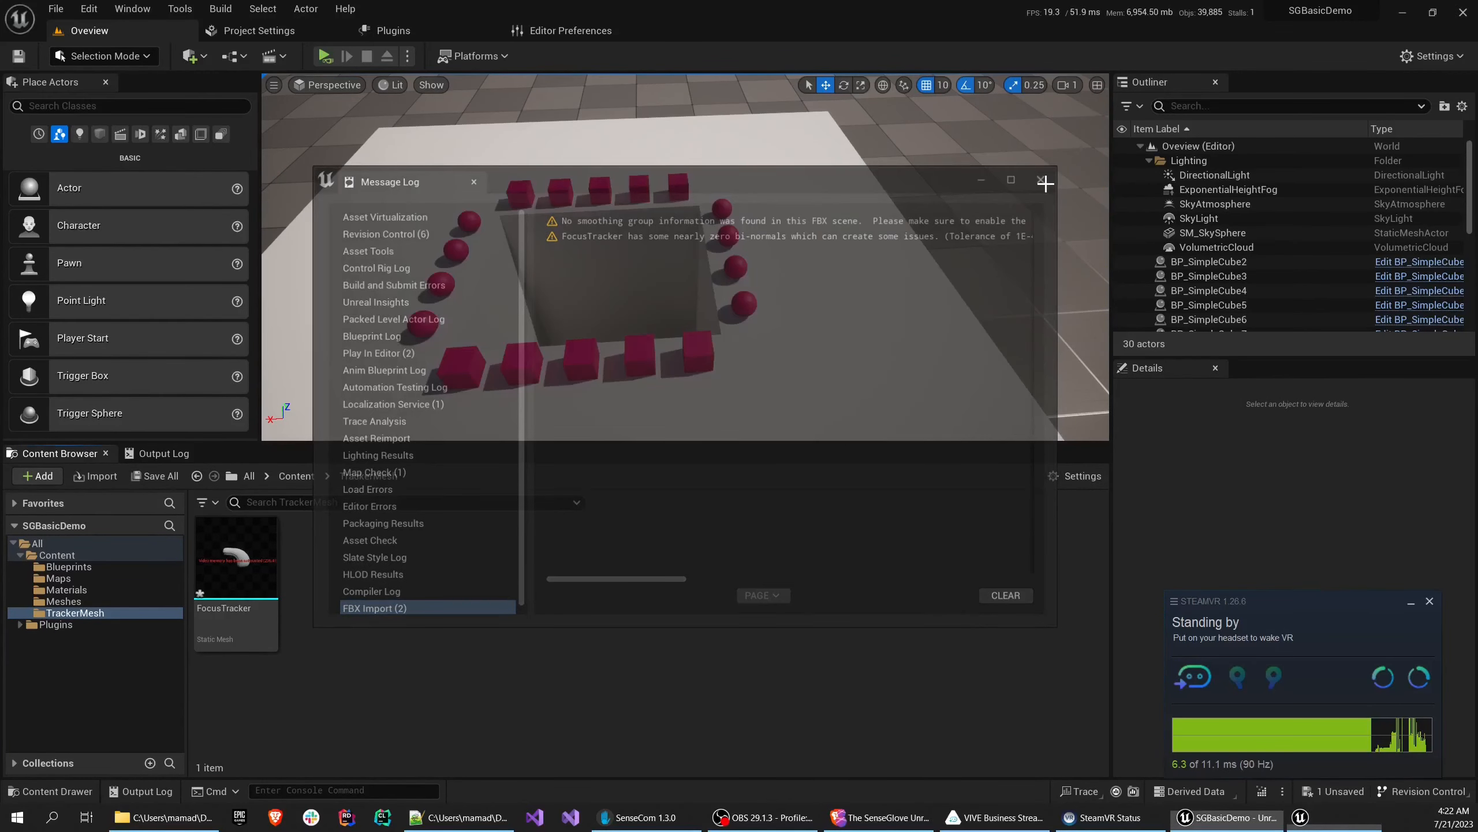
click(219, 576)
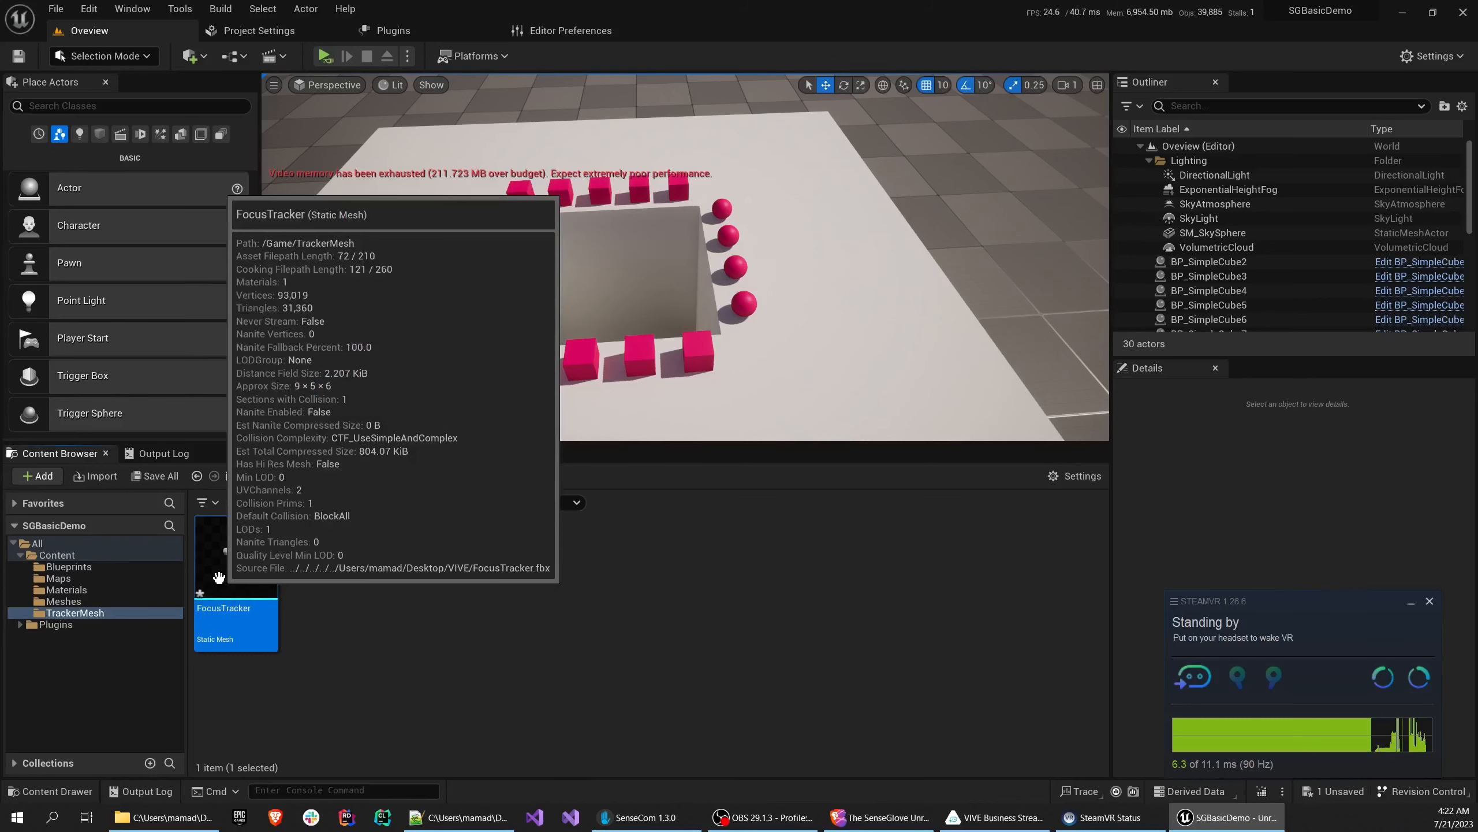
click(145, 481)
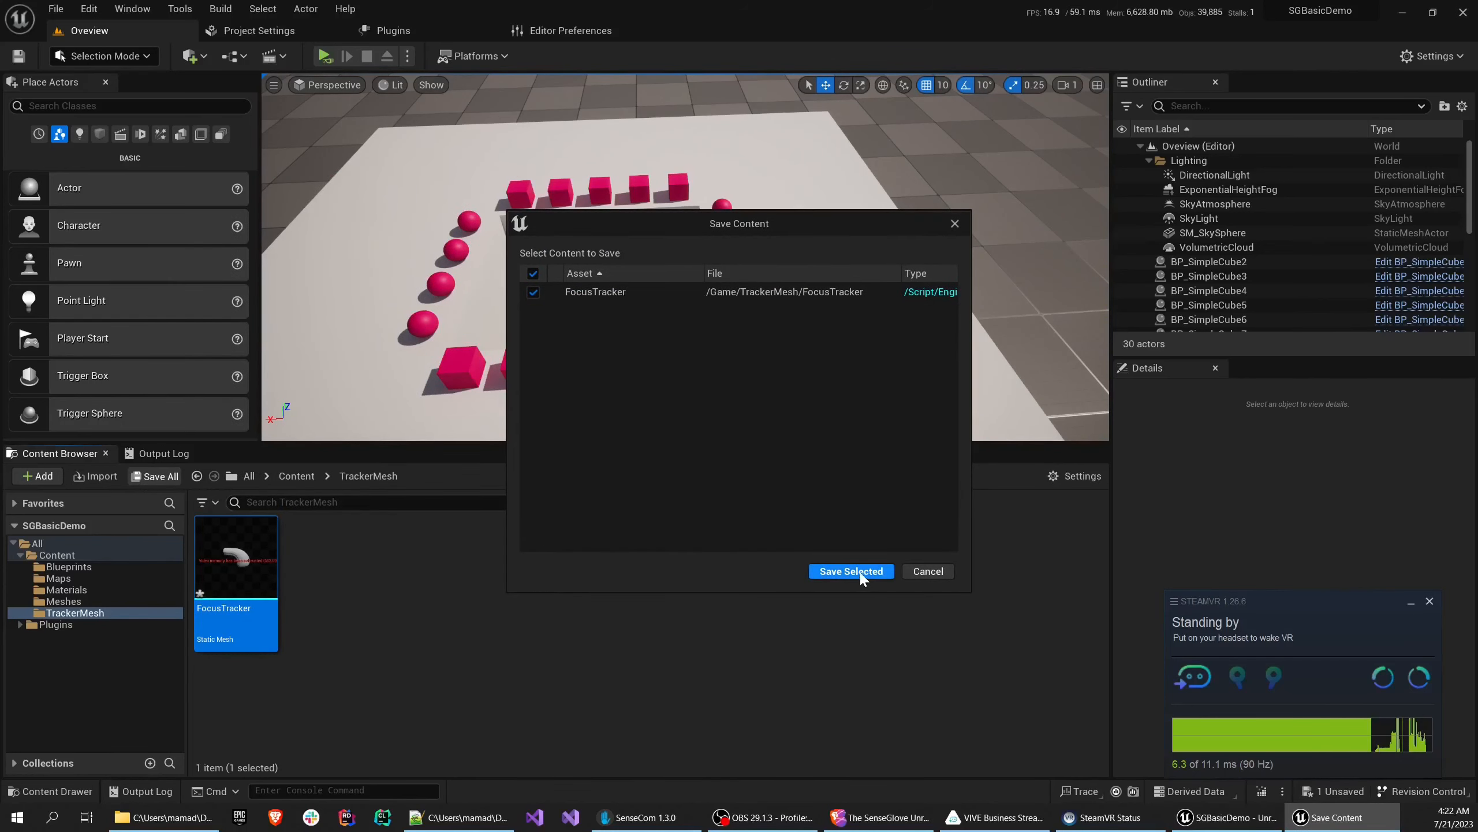
click(815, 569)
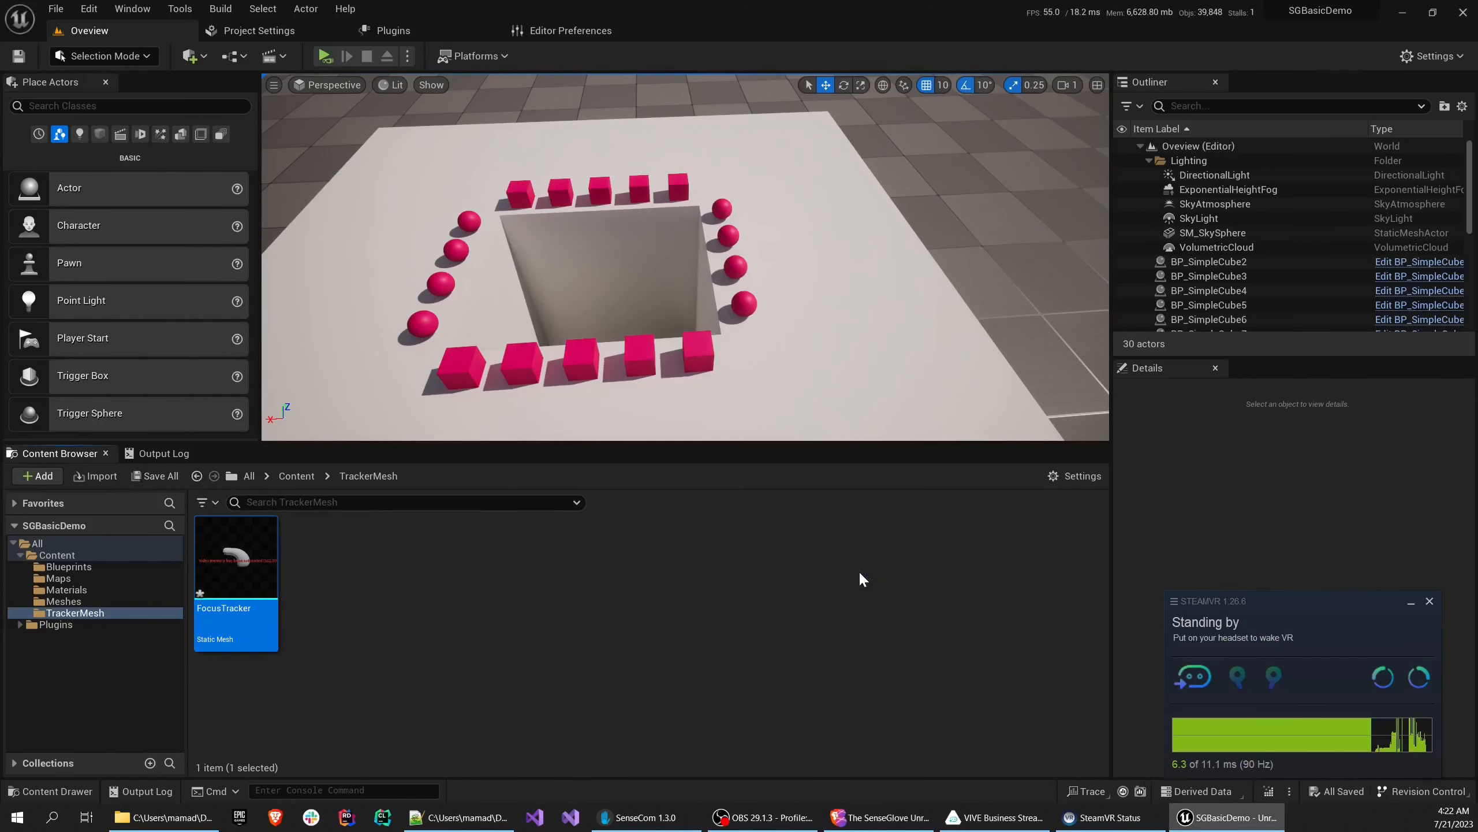
Open BP_SGPawn from the Content/Blueprints folder in the full Blueprint editor
click(78, 568)
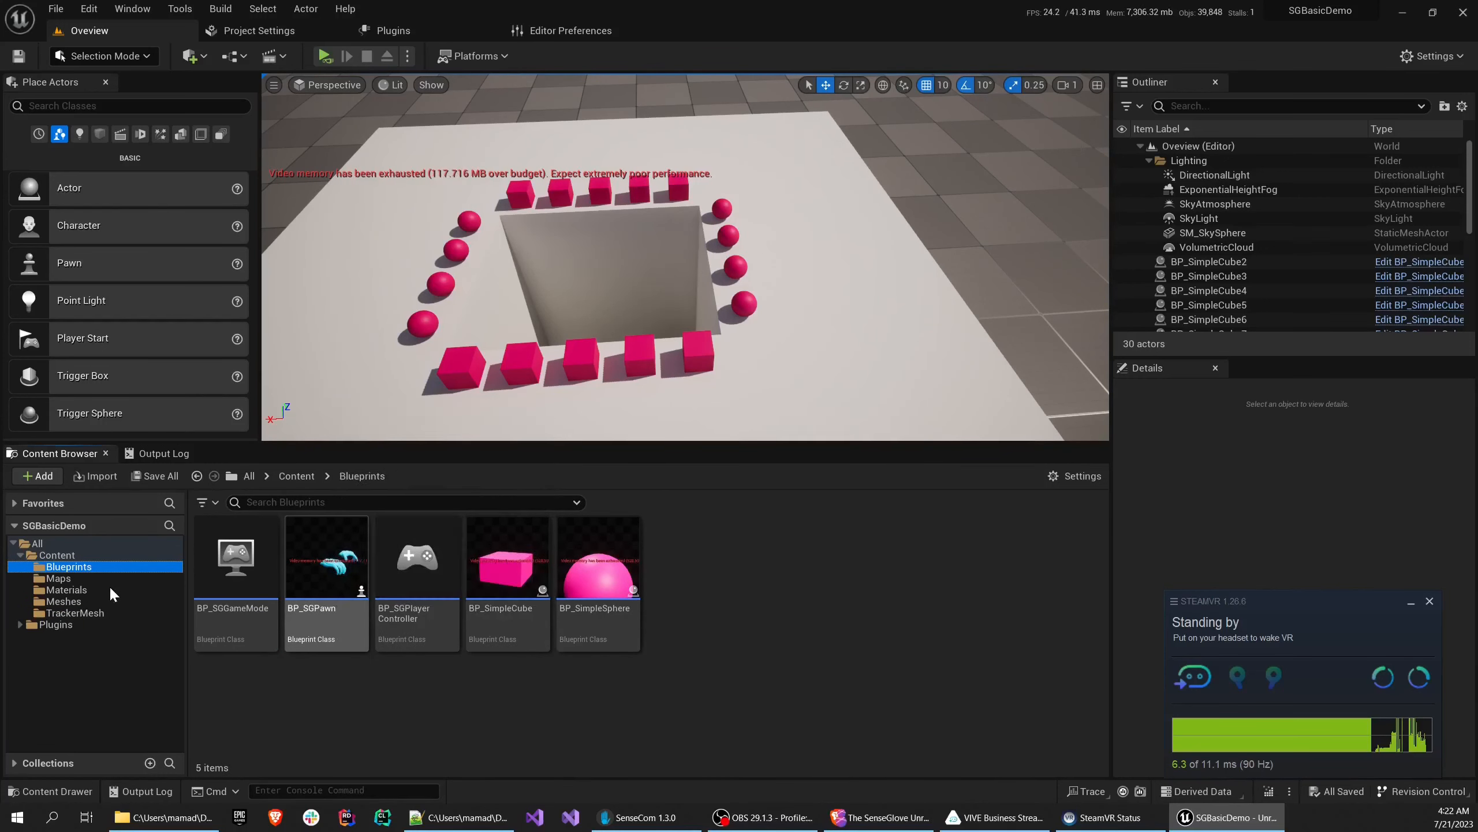
click(178, 555)
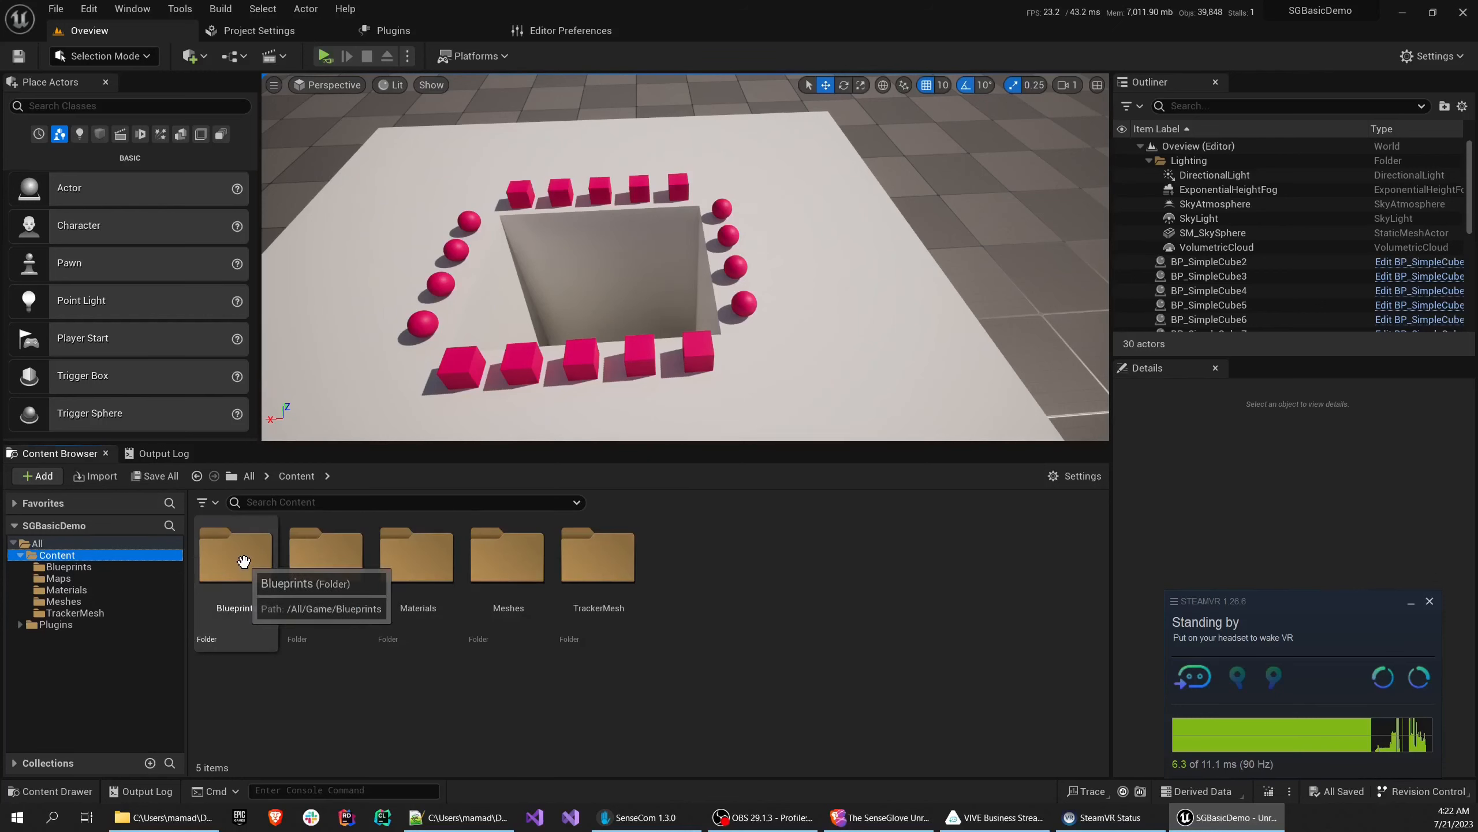
double_click(268, 582)
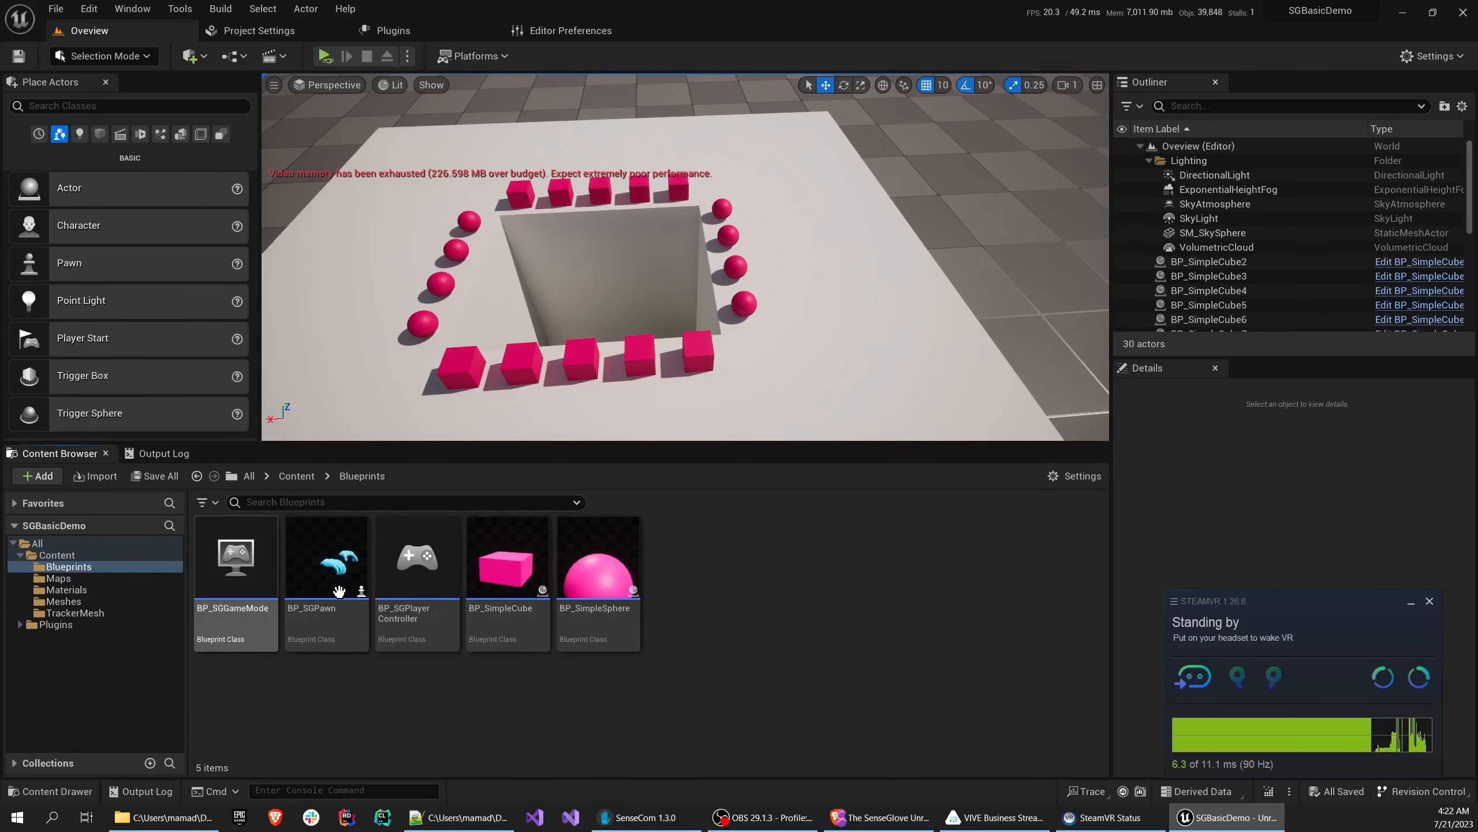
click(320, 600)
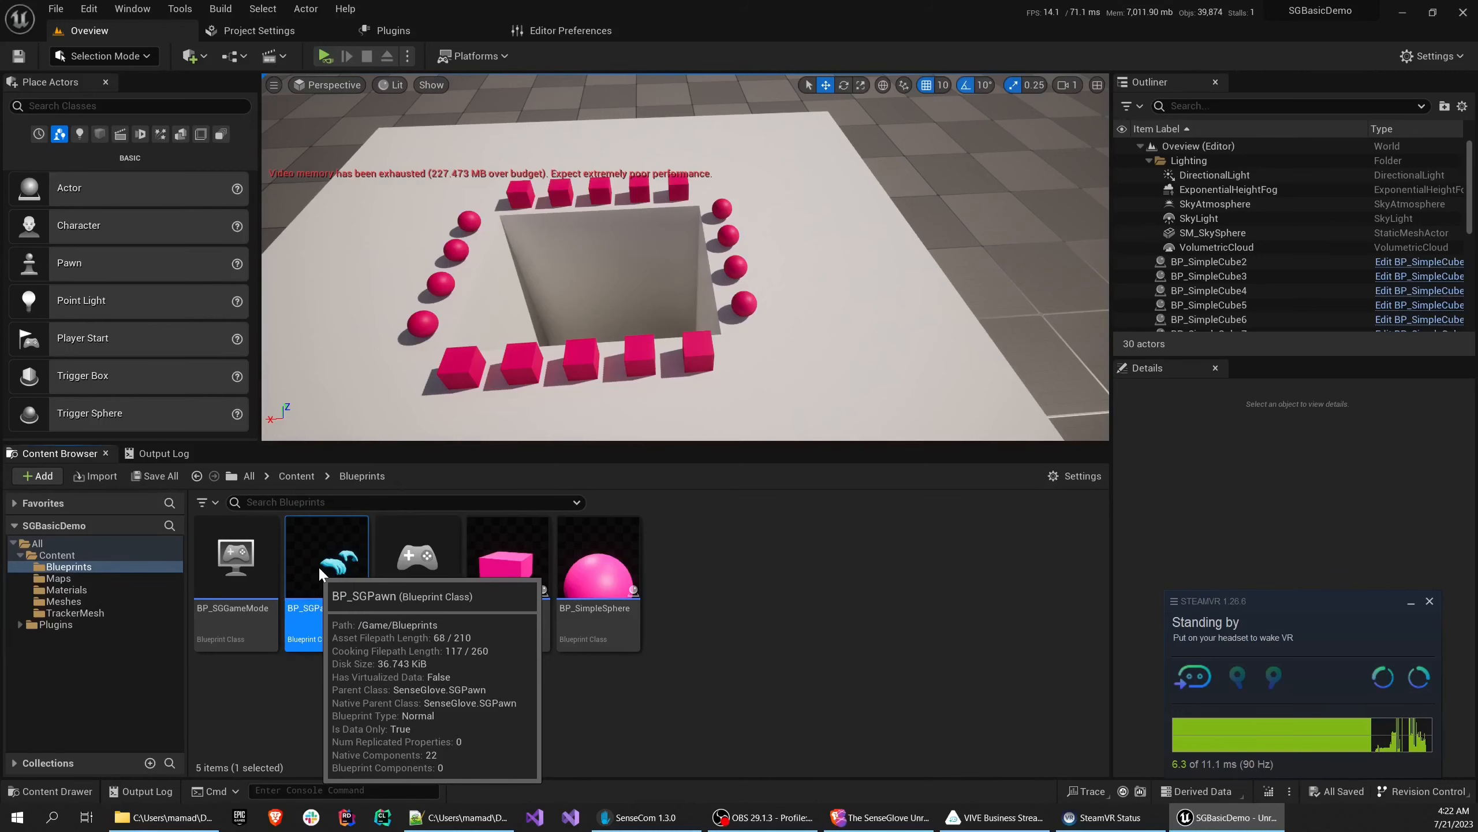
double_click(317, 568)
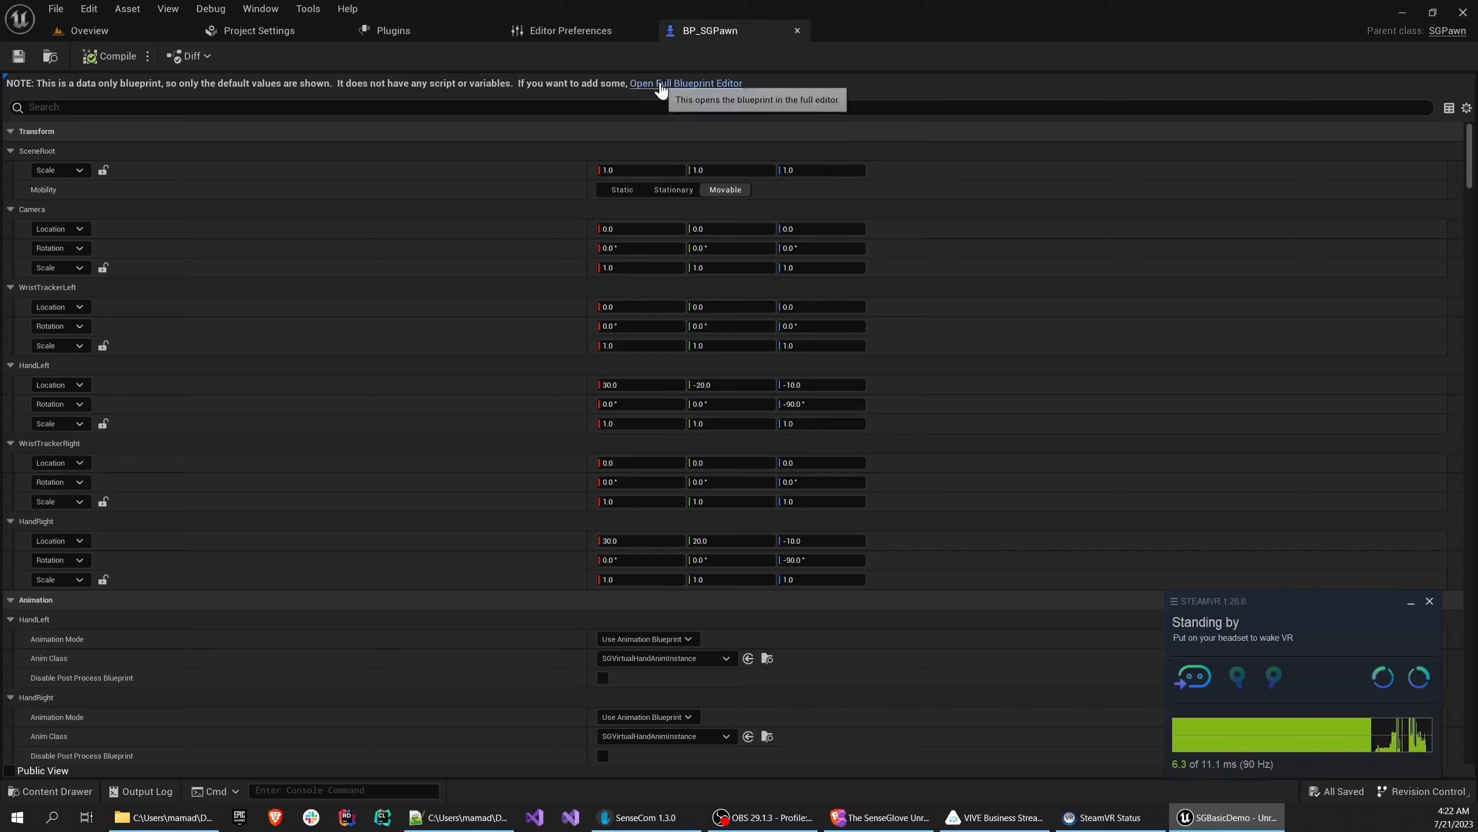
click(649, 112)
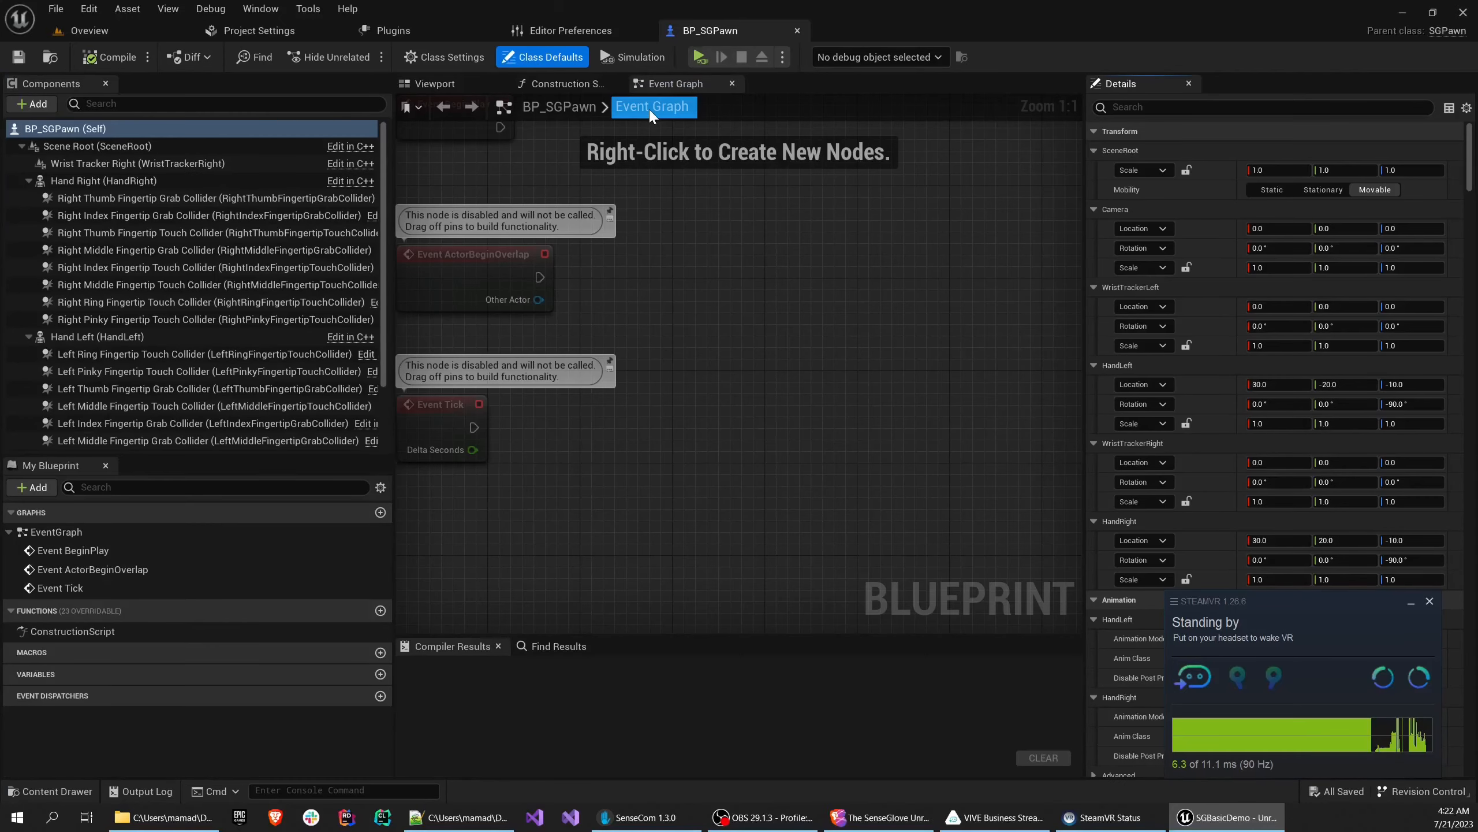
Collapse the Hand Right and Hand Left components, select Wrist Tracker Right and filter its details by "displ"
click(27, 181)
click(28, 198)
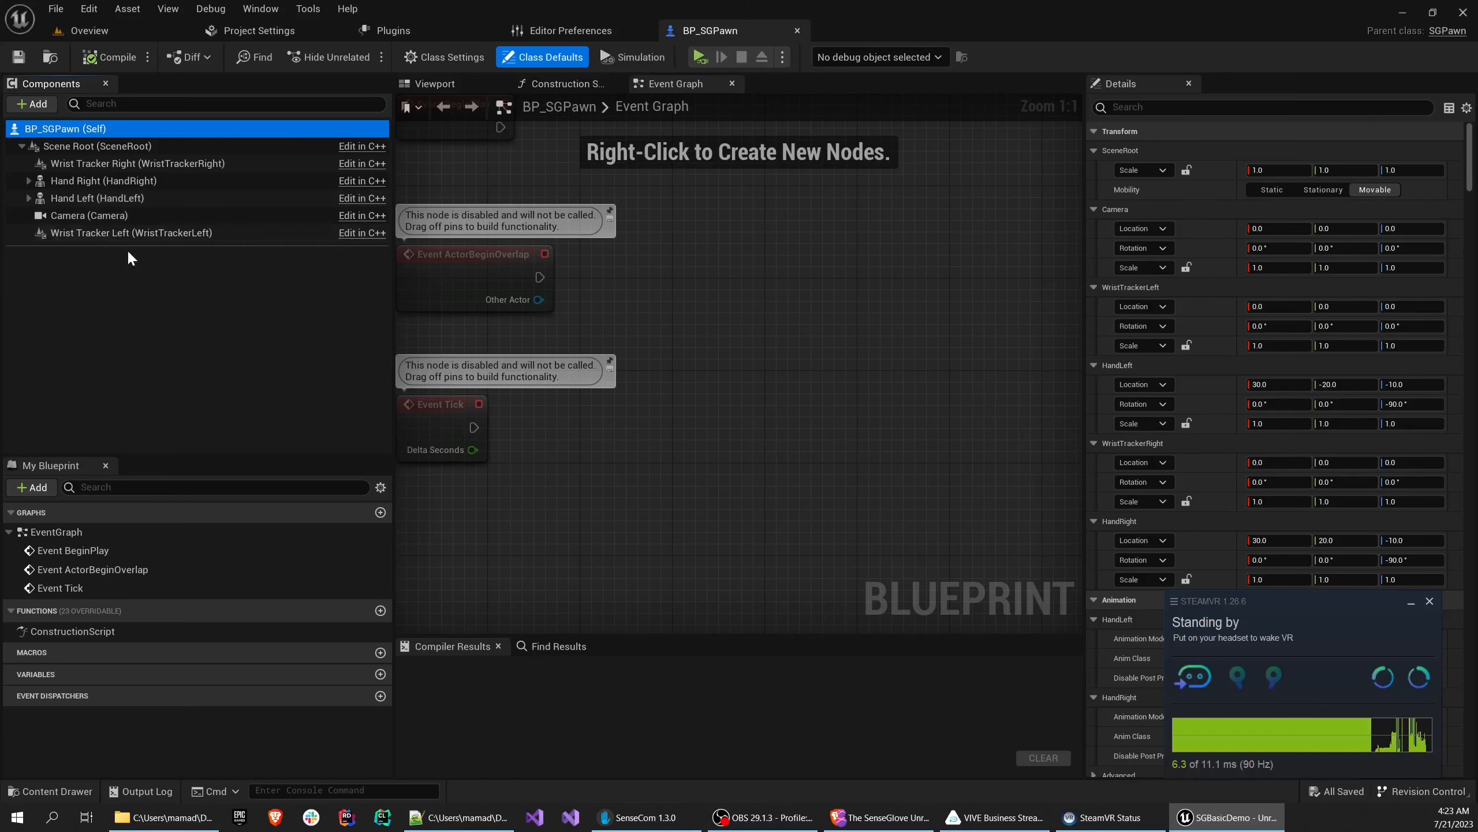
click(96, 164)
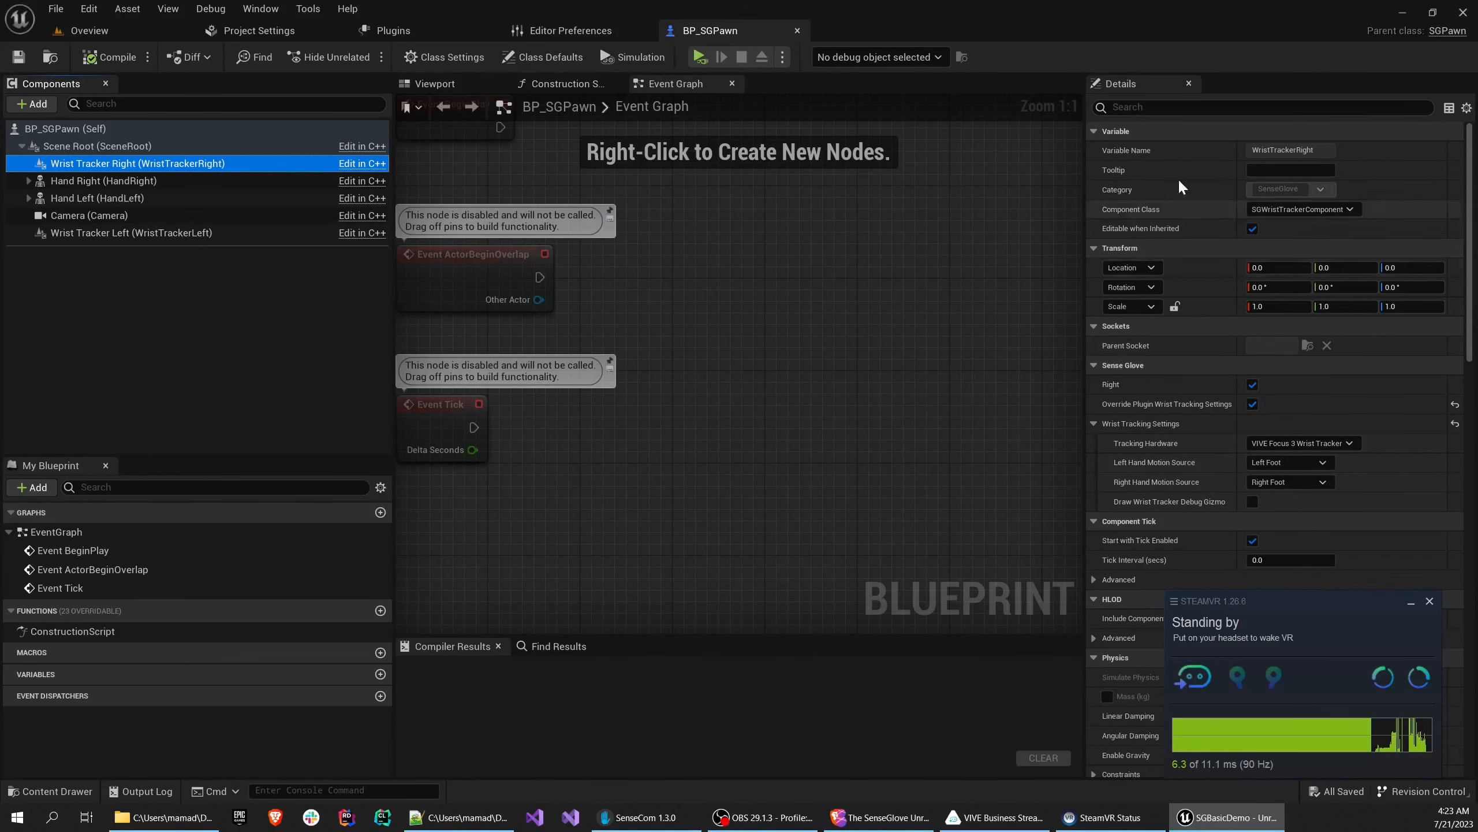
click(1199, 107)
text(di)
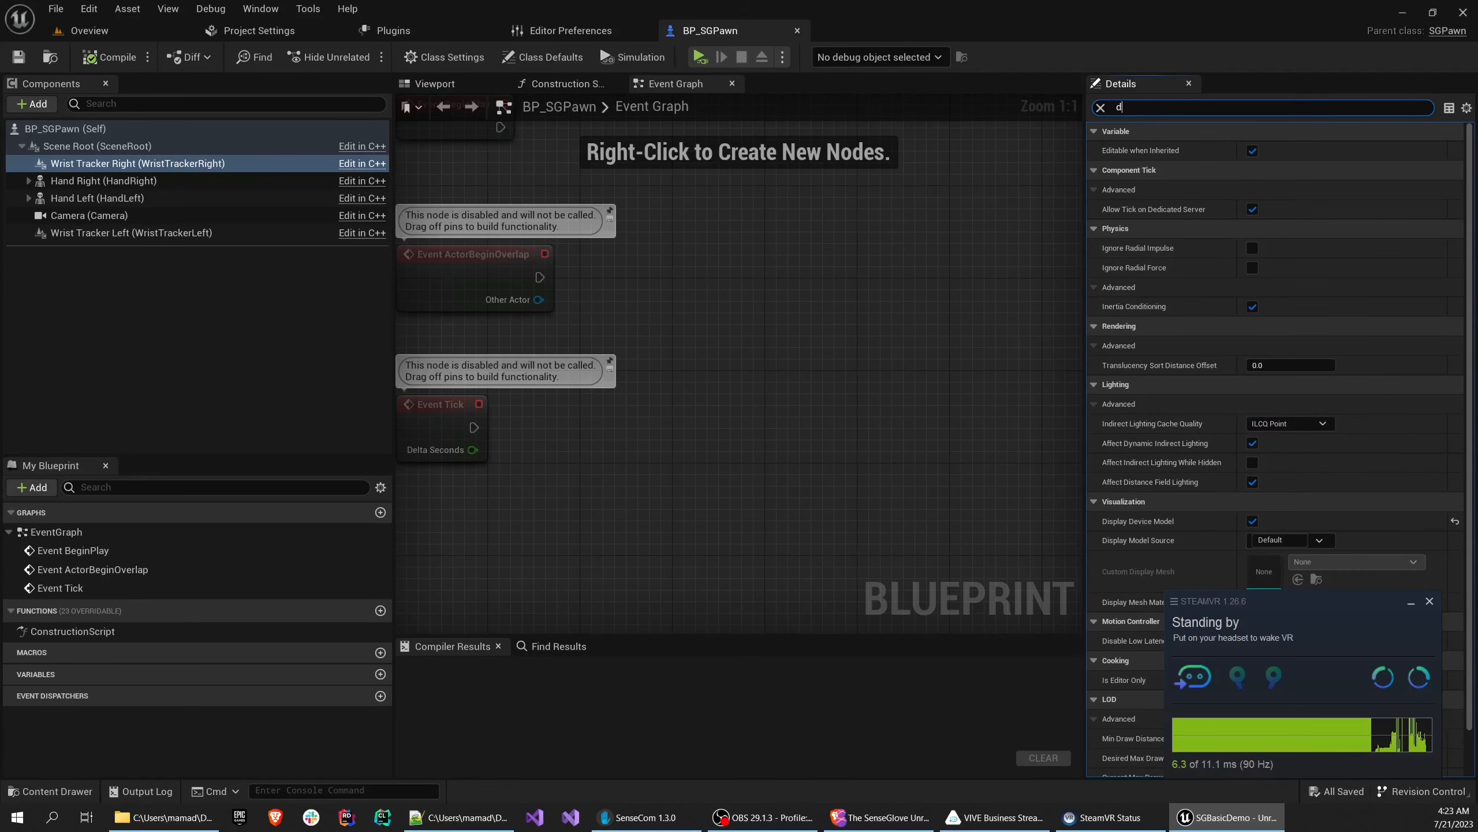
key(BackSpace)
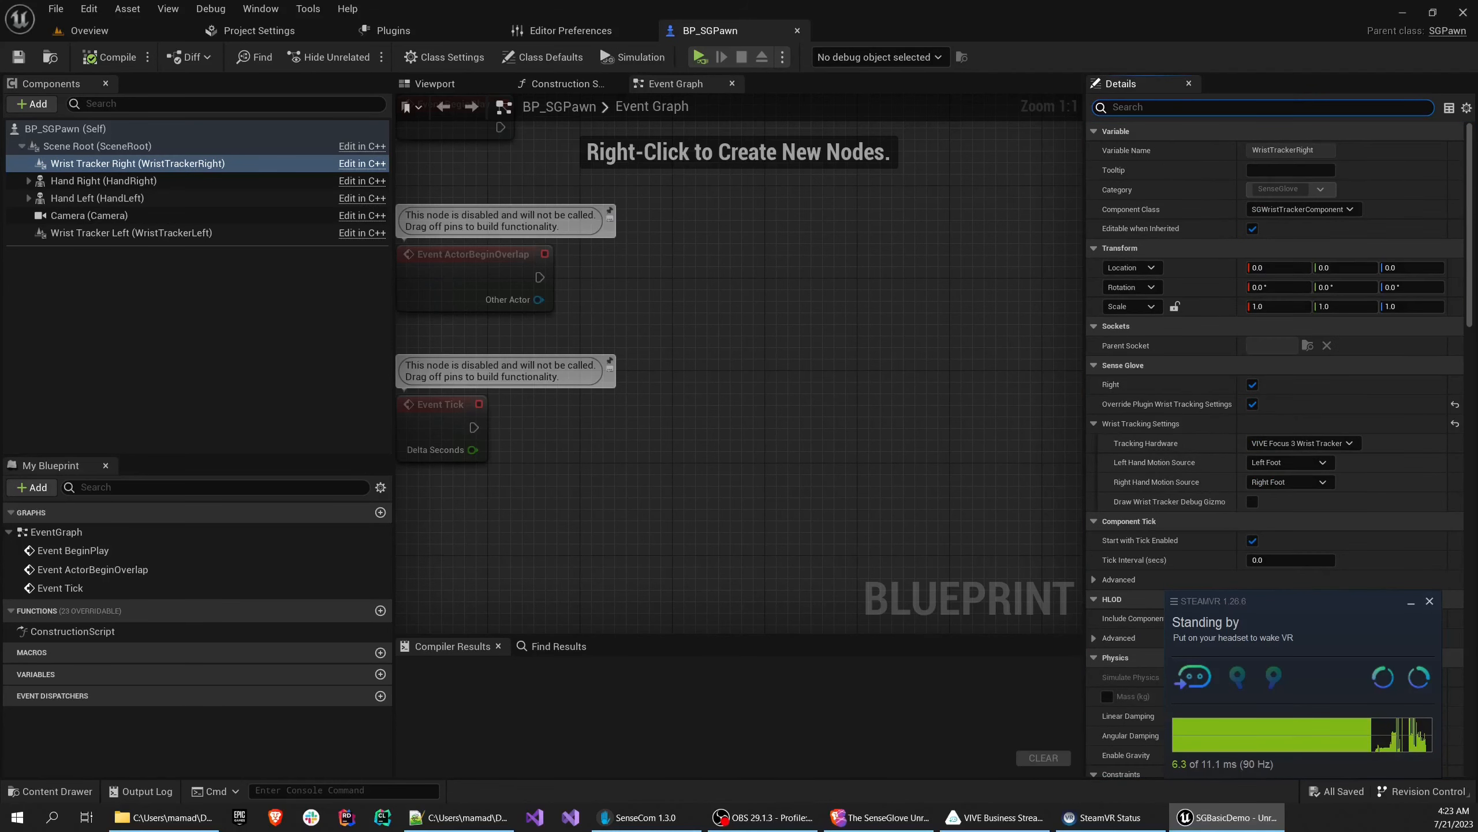
text(displ)
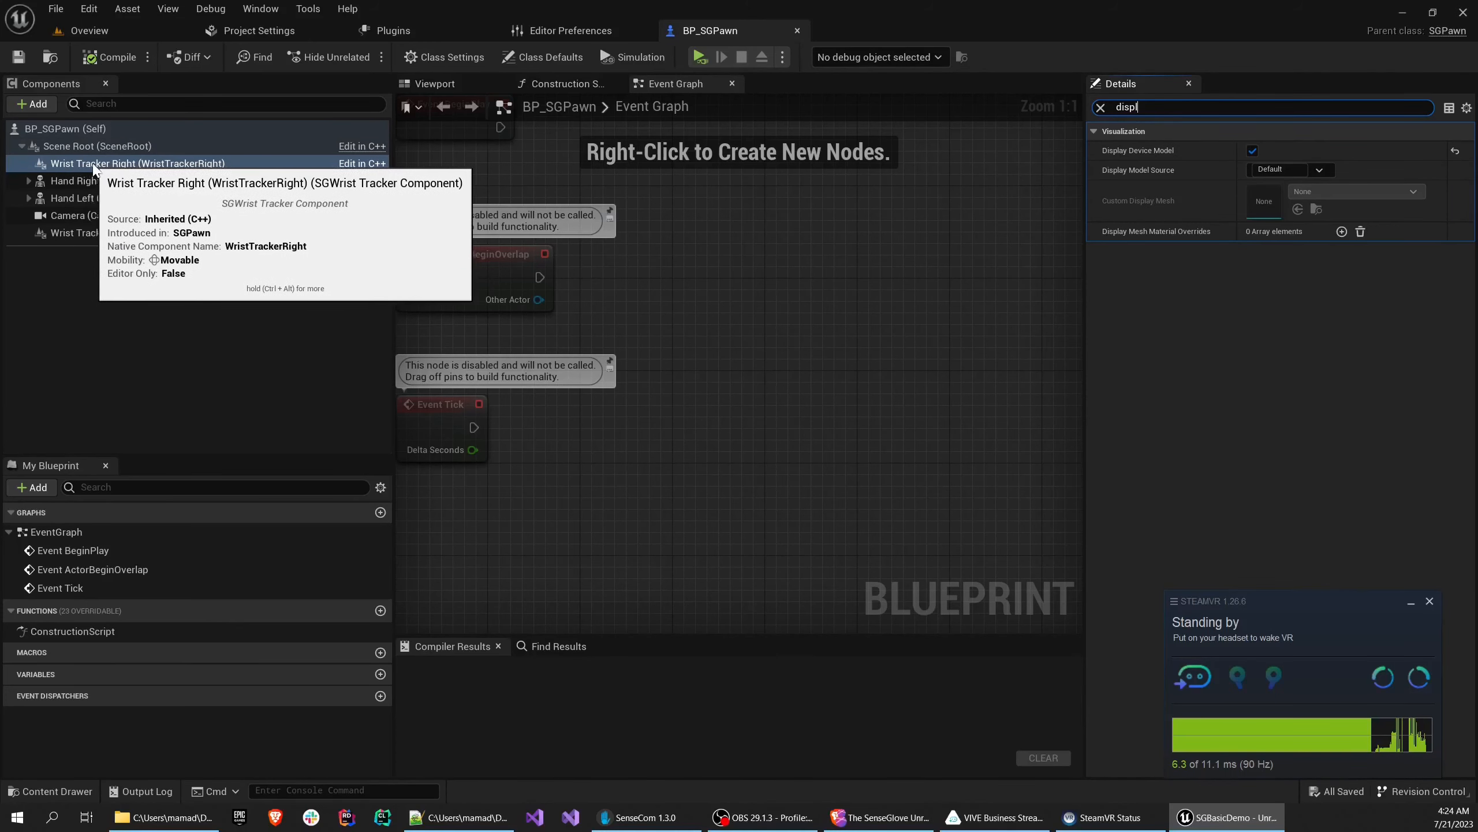
Add an XRDevice Visualization component under Wrist Tracker Right, keeping its default name
click(33, 104)
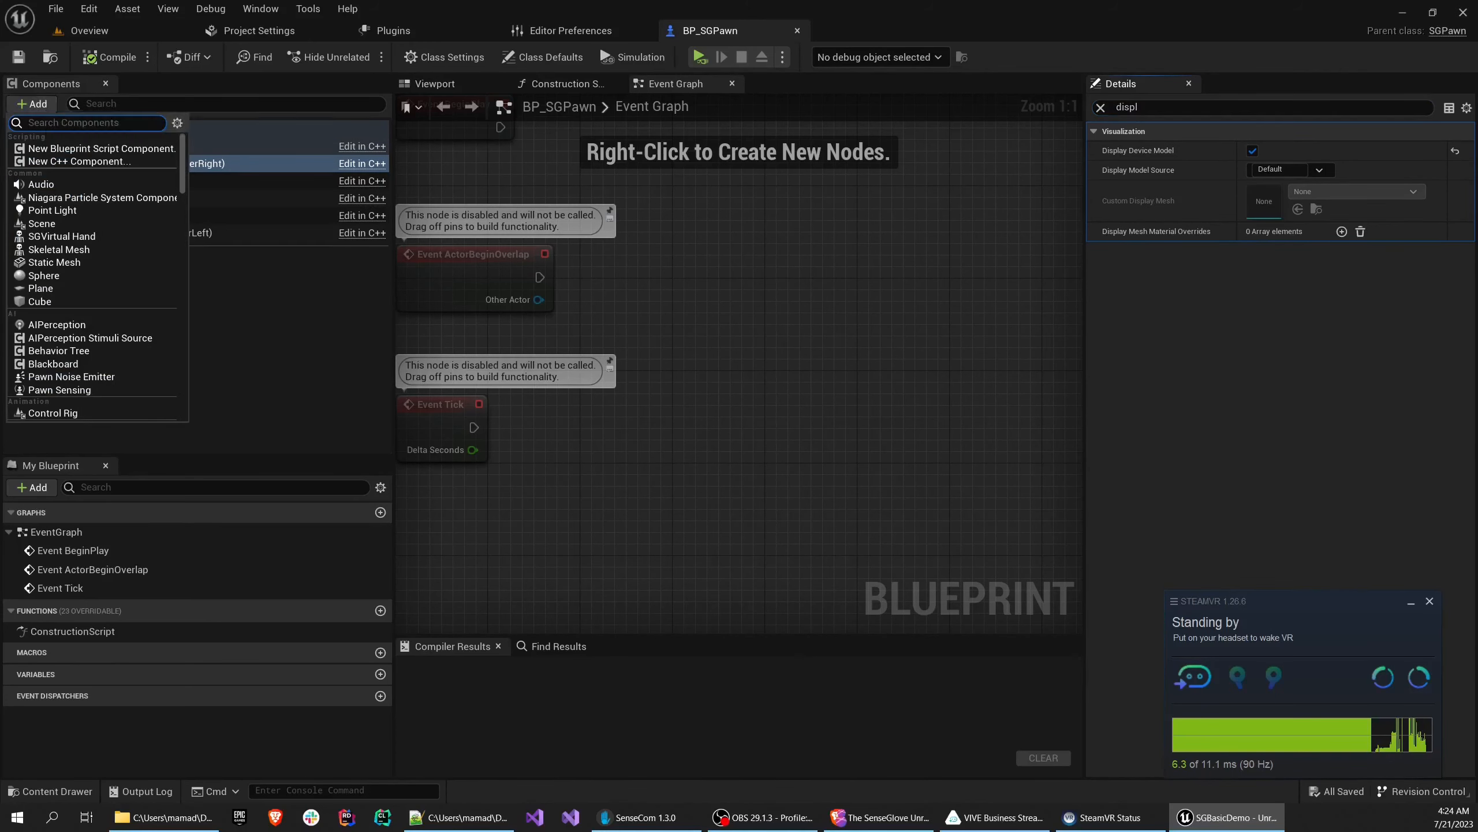
text(XR)
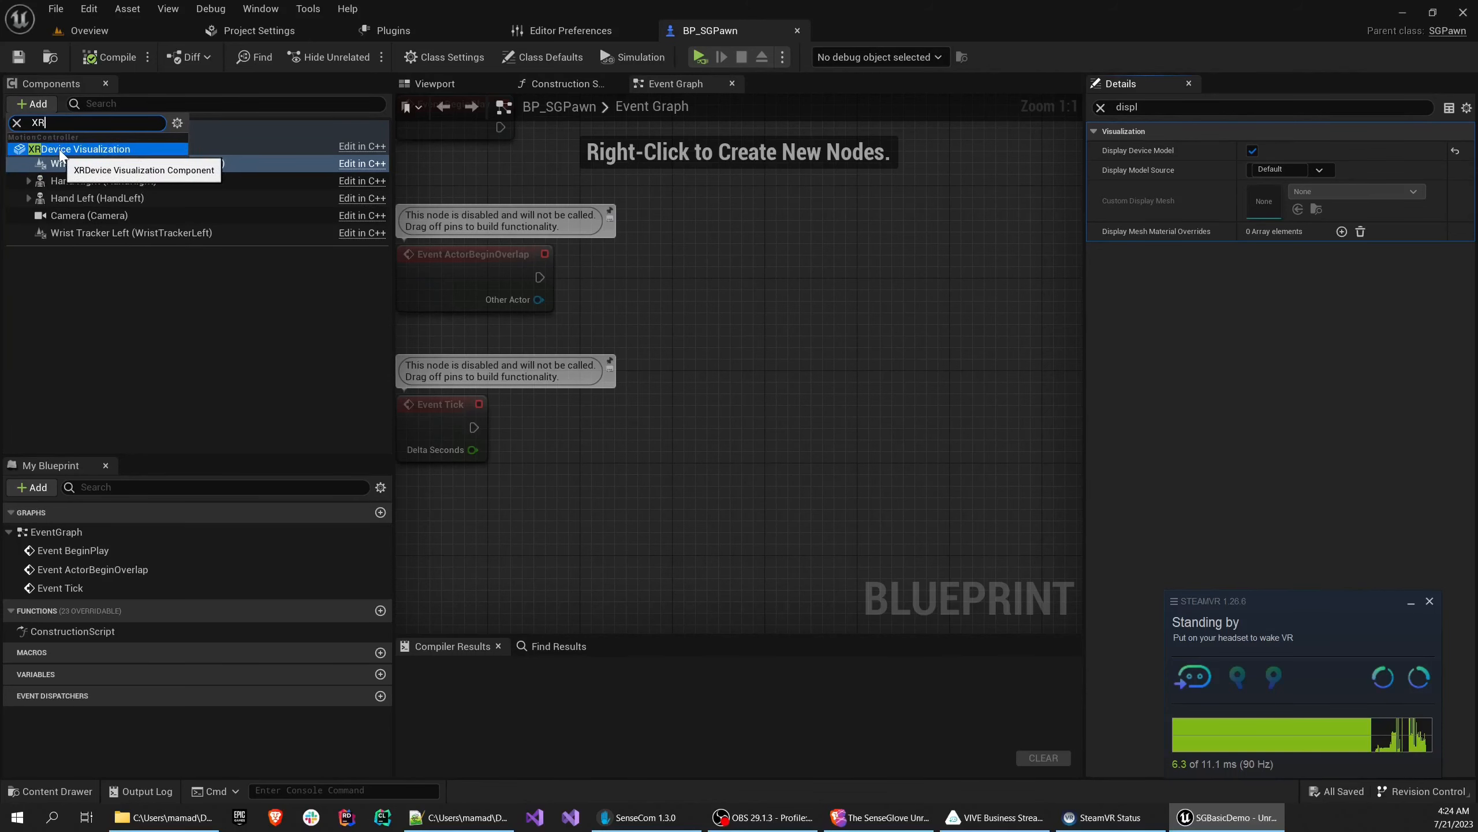
click(62, 150)
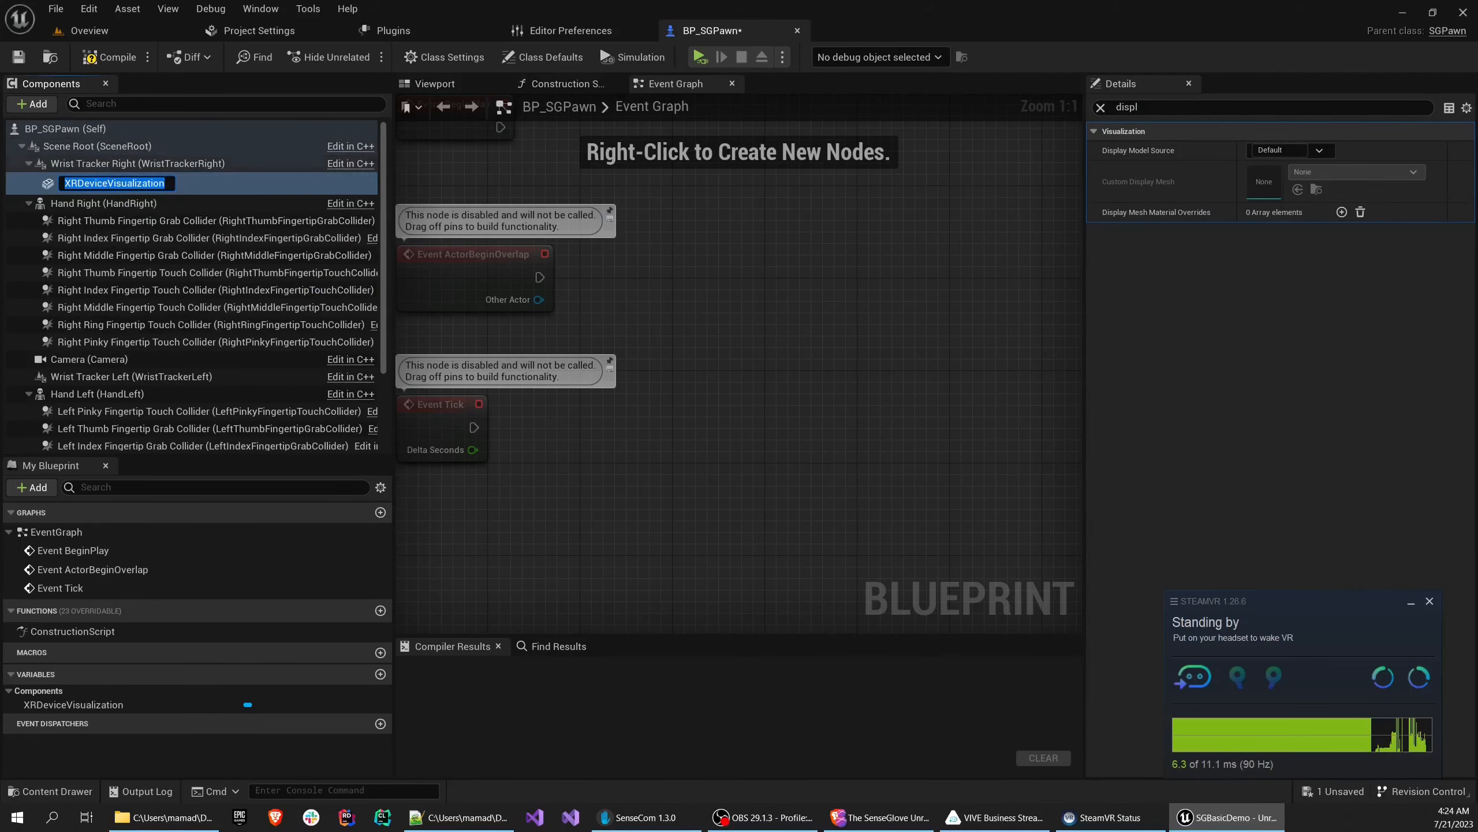
key(Return)
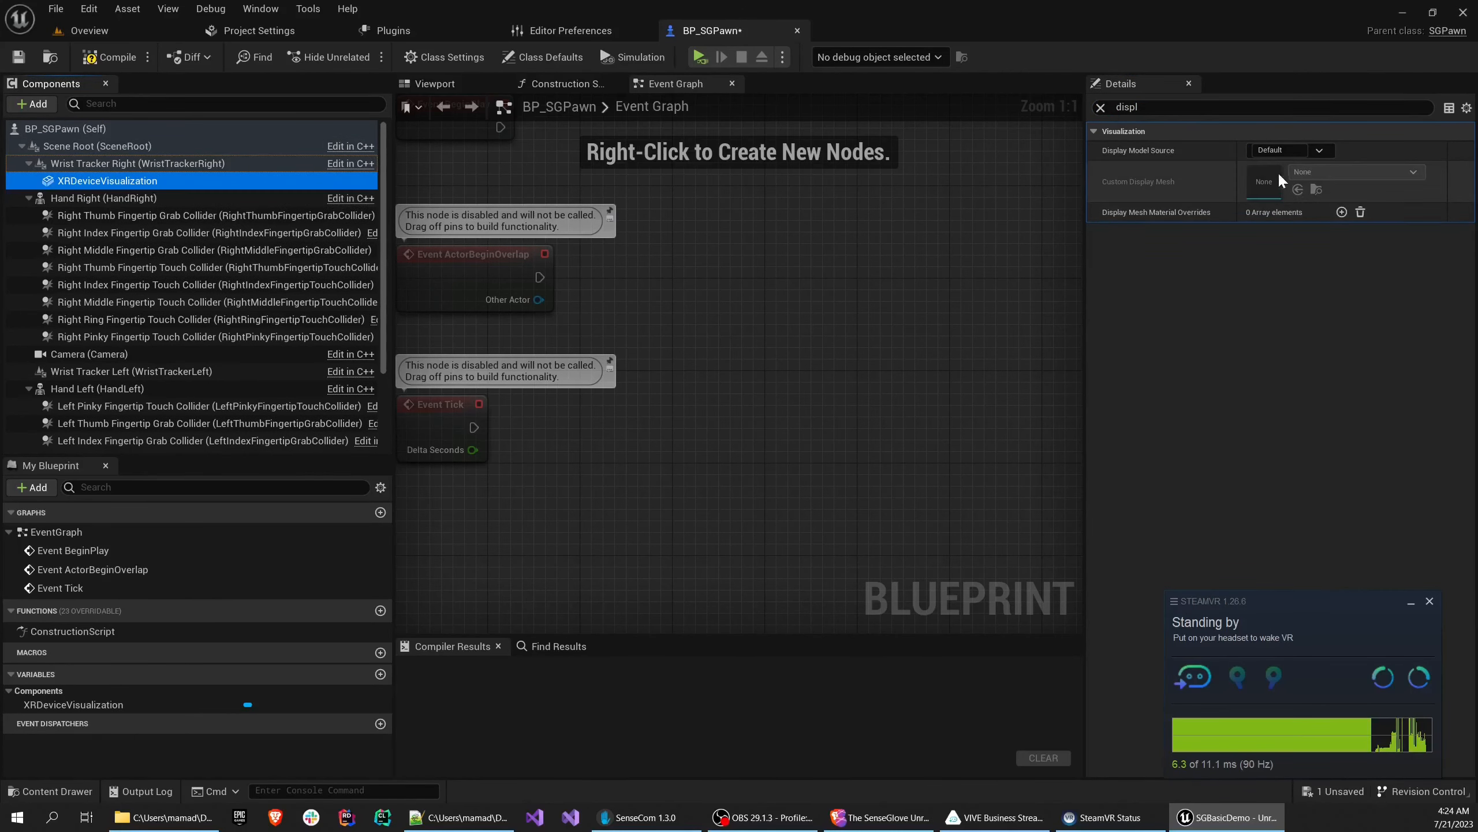
Look through all details of the XRDeviceVisualization component, including its Visualization section, and filter them by "displ" again
click(1145, 109)
key(BackSpace)
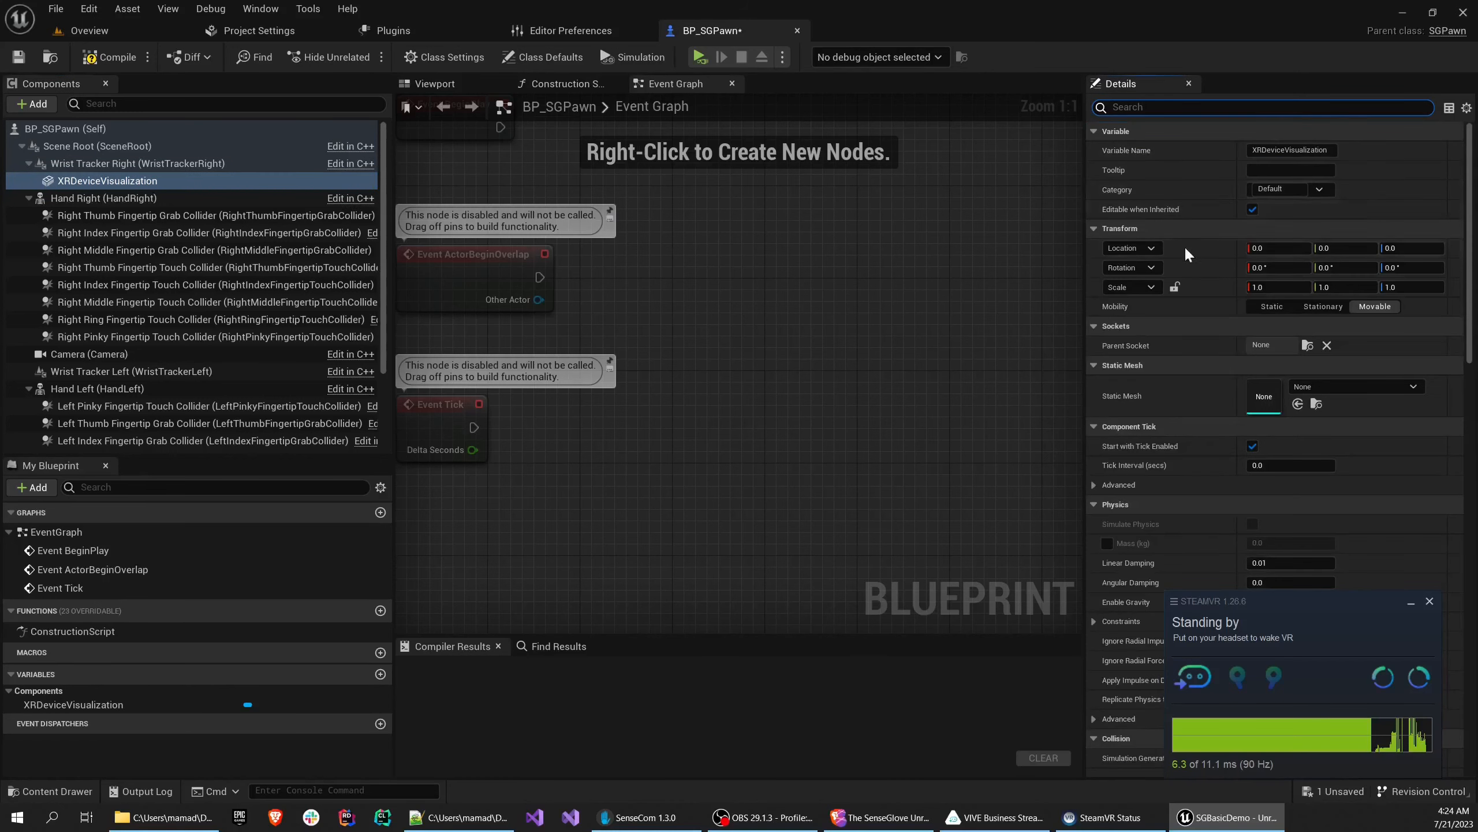
scroll(1170, 402, down, 1)
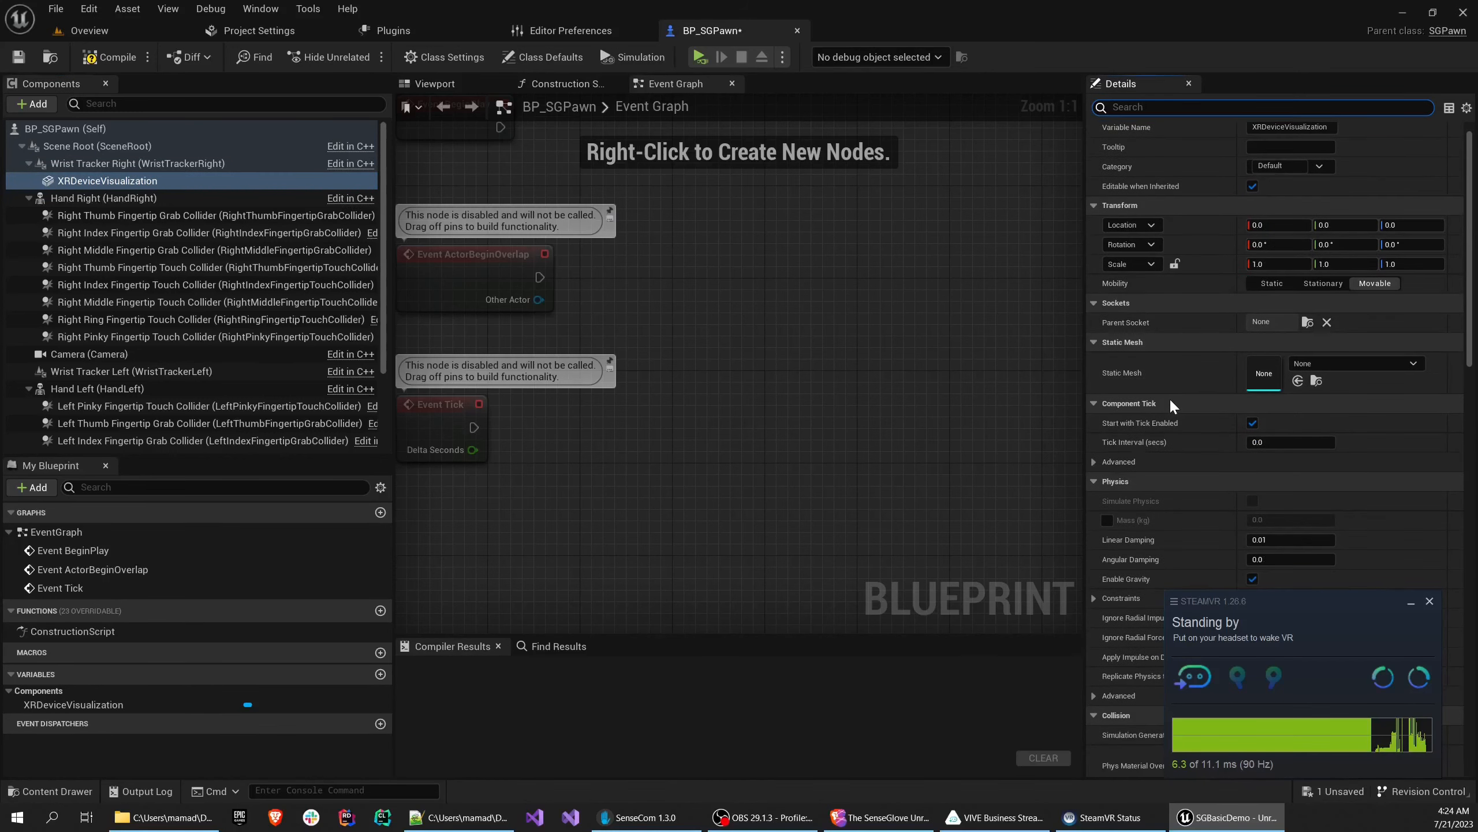
scroll(1169, 398, down, 15)
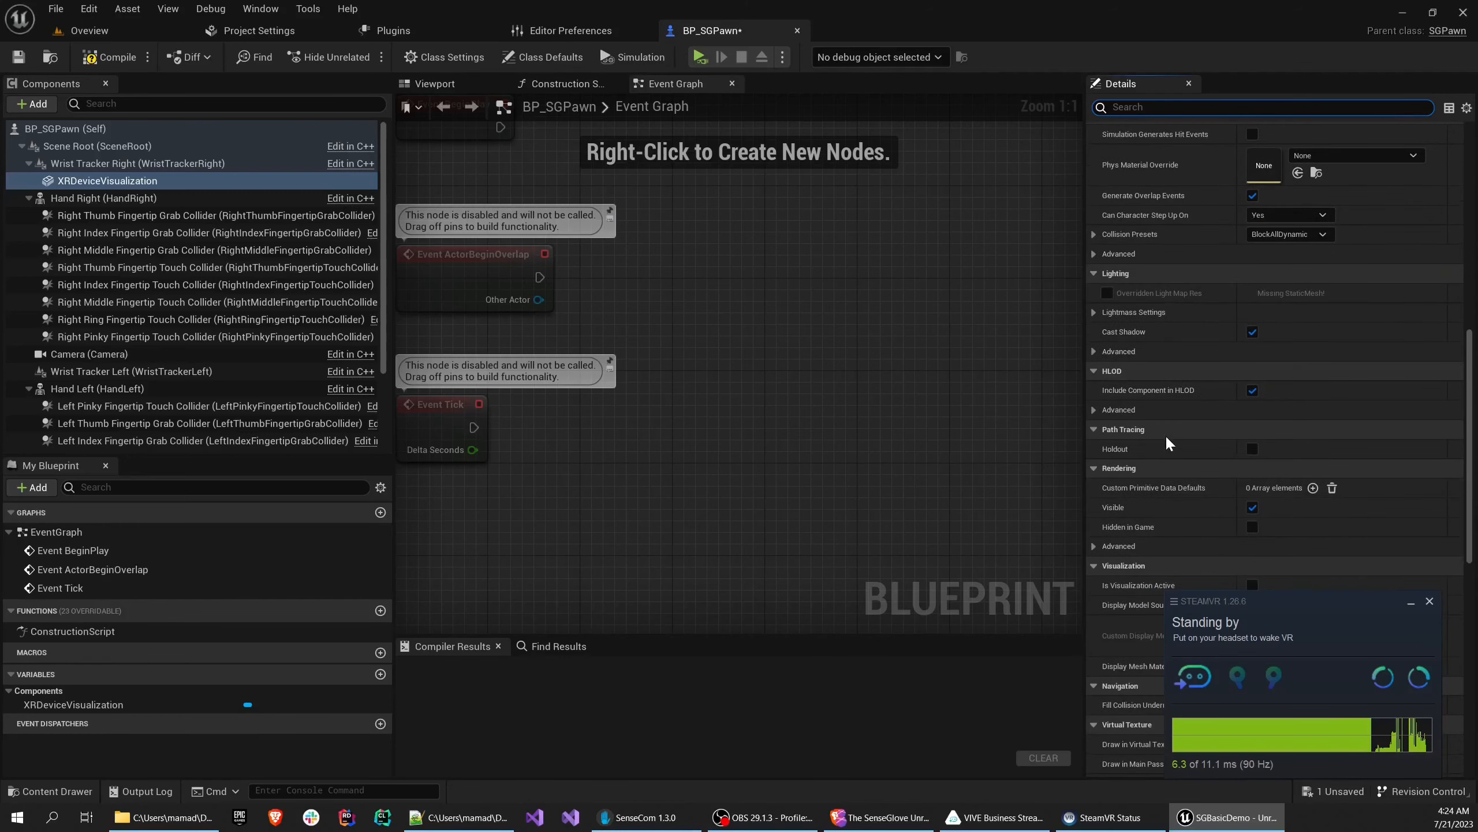
scroll(1166, 434, down, 12)
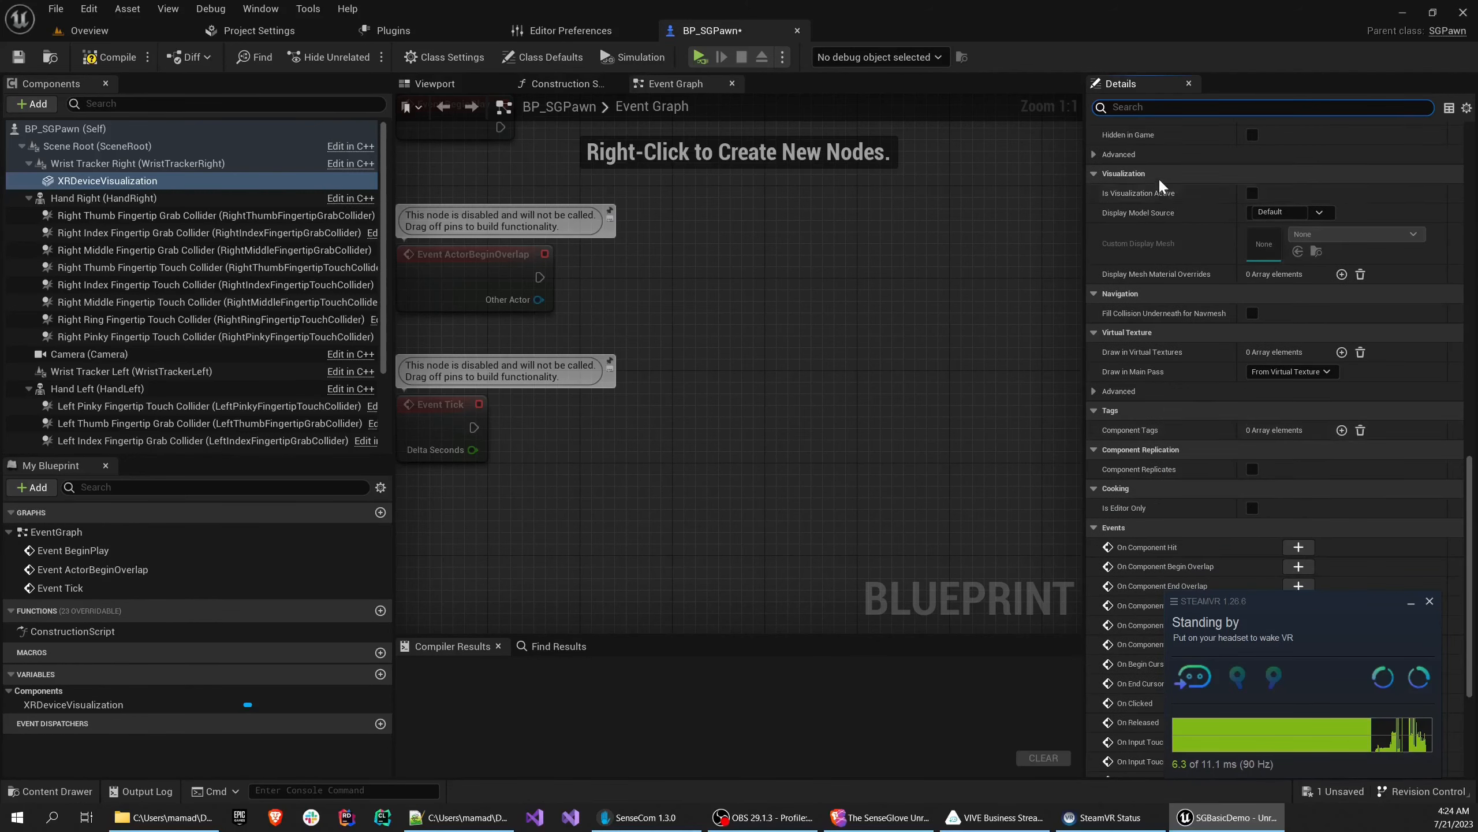
scroll(1179, 365, up, 5)
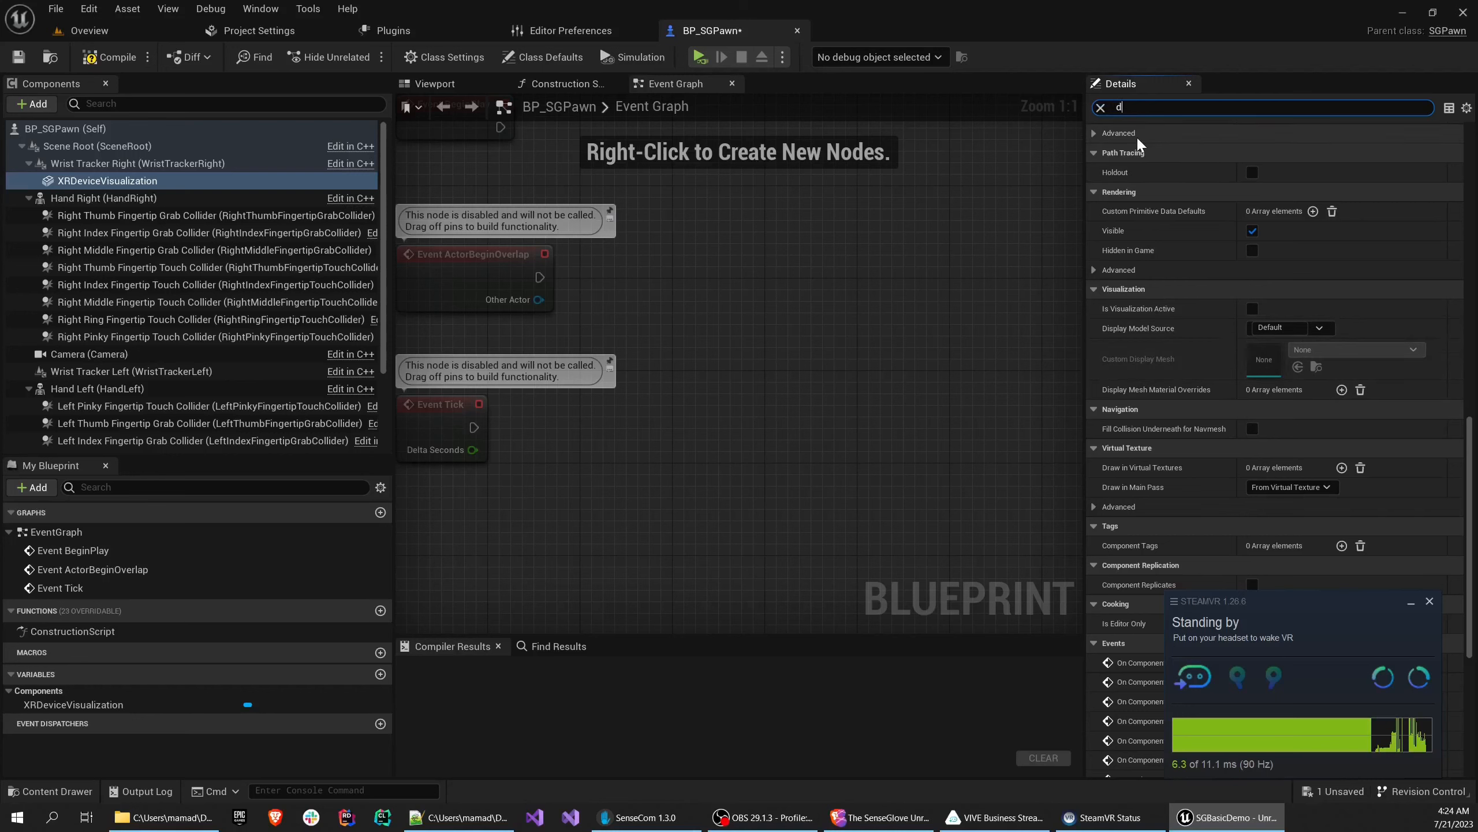
text(ispl)
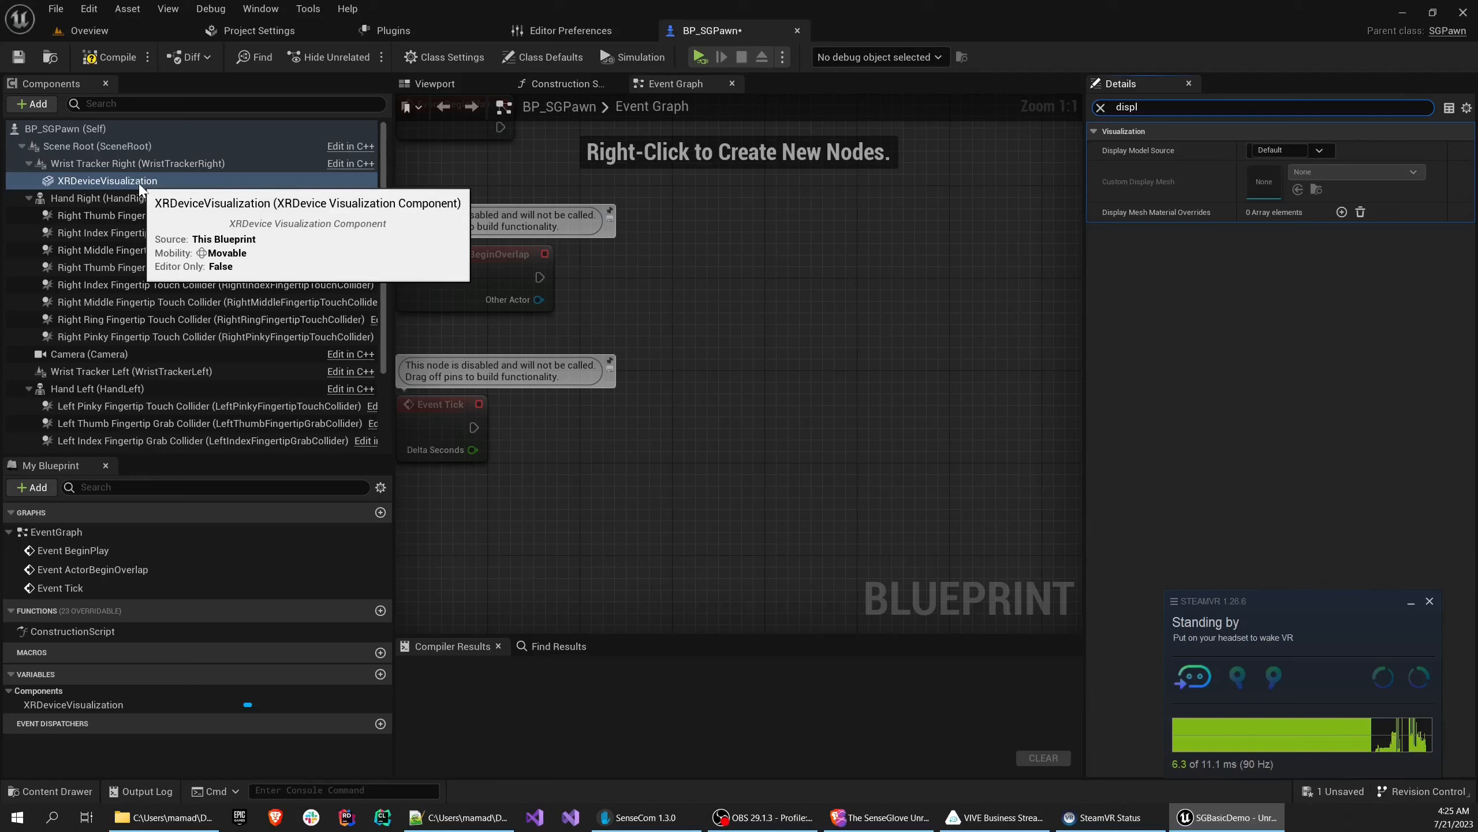
Delete the XRDeviceVisualization component from under Wrist Tracker Right
click(103, 167)
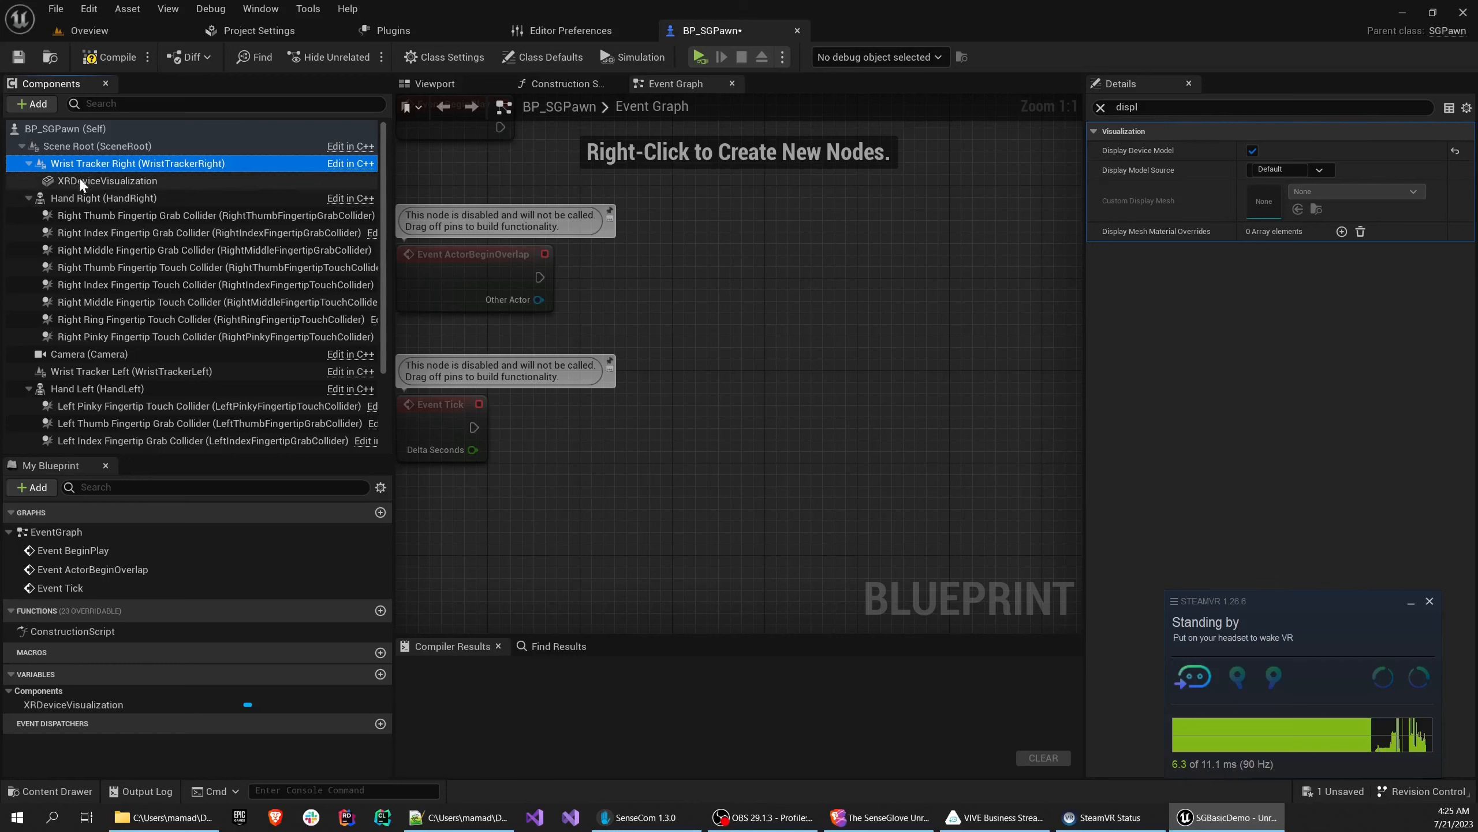
click(106, 183)
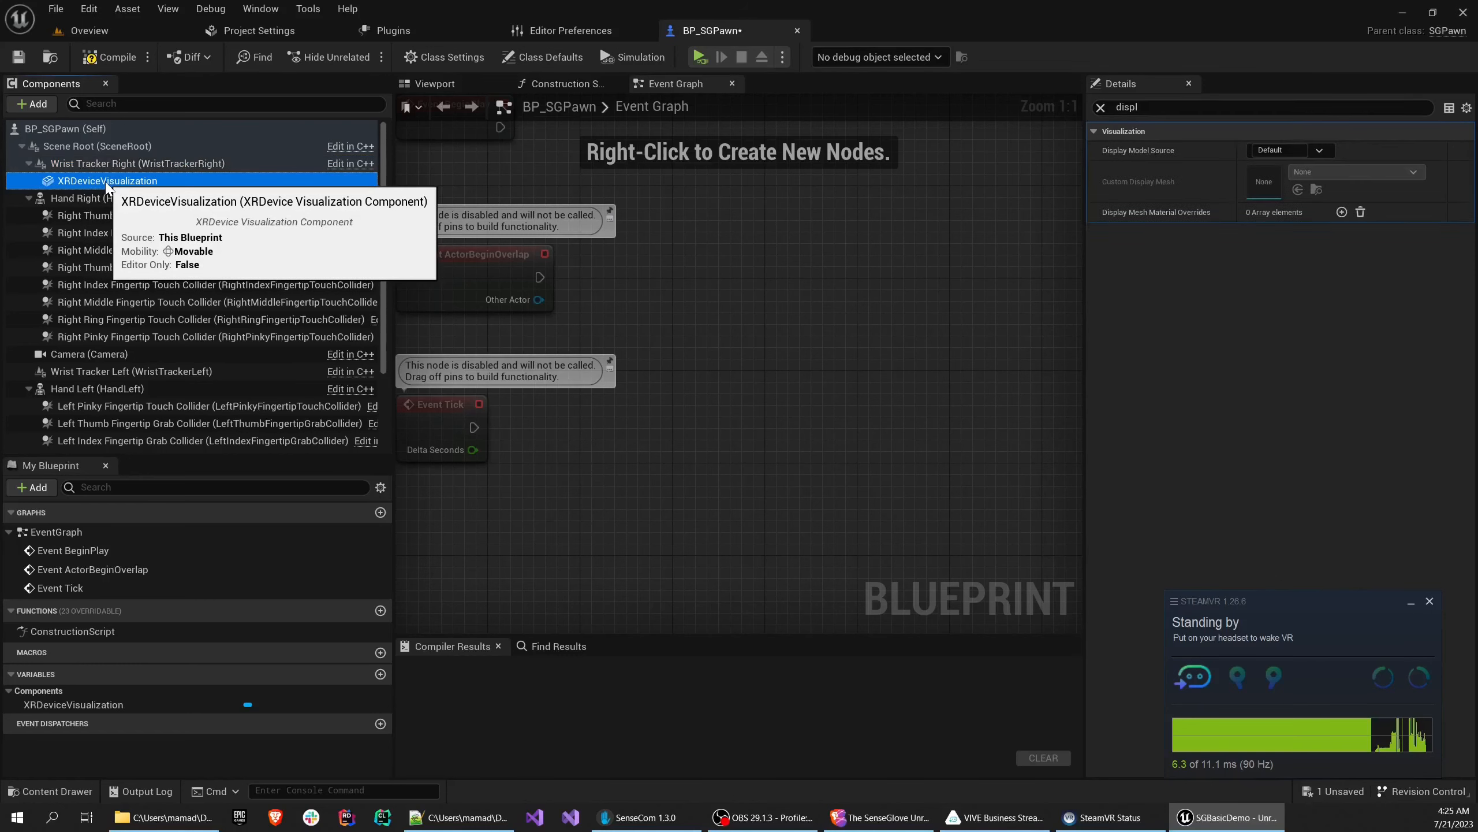
right_click(104, 182)
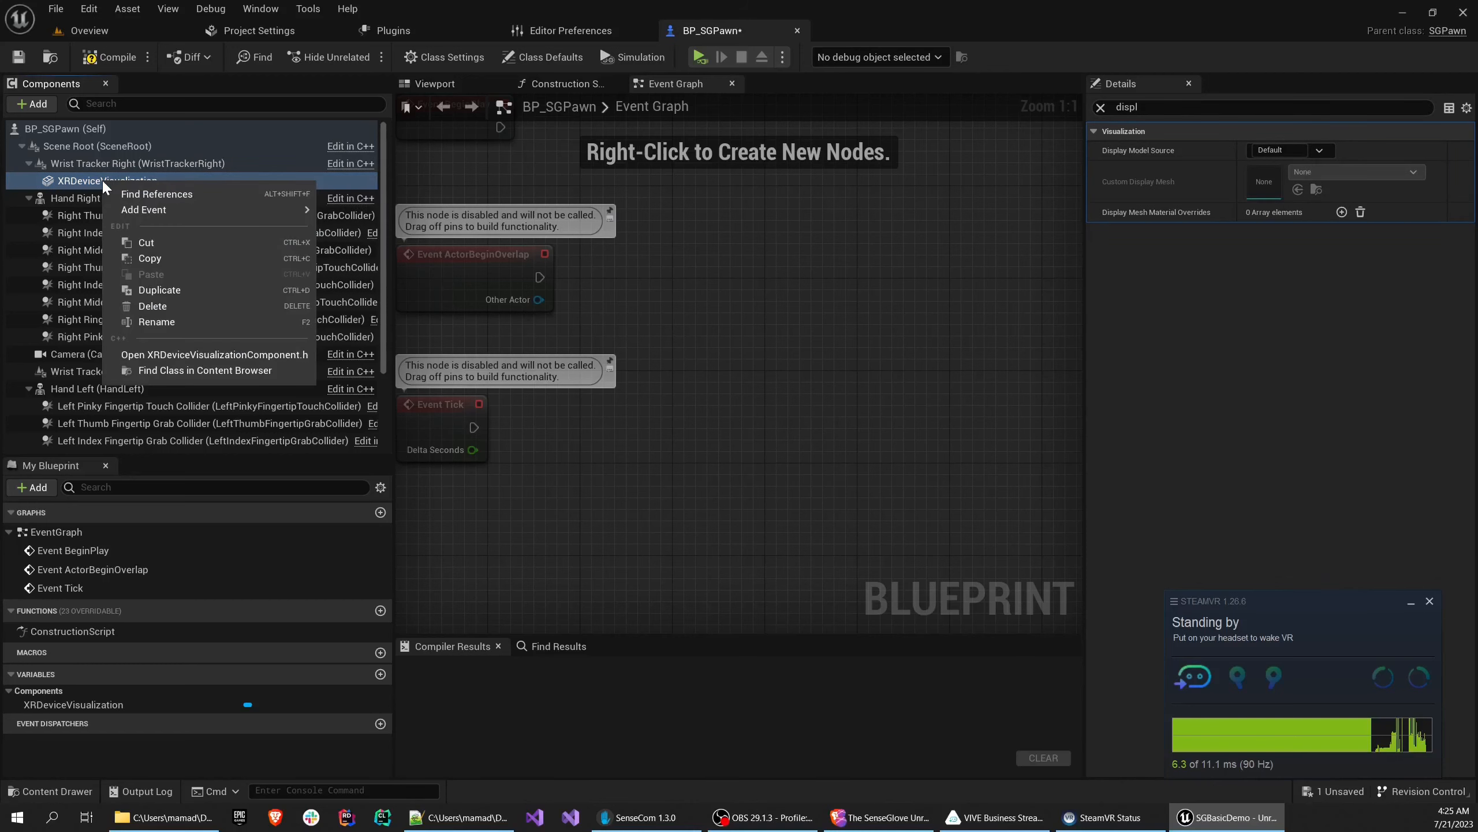
click(160, 306)
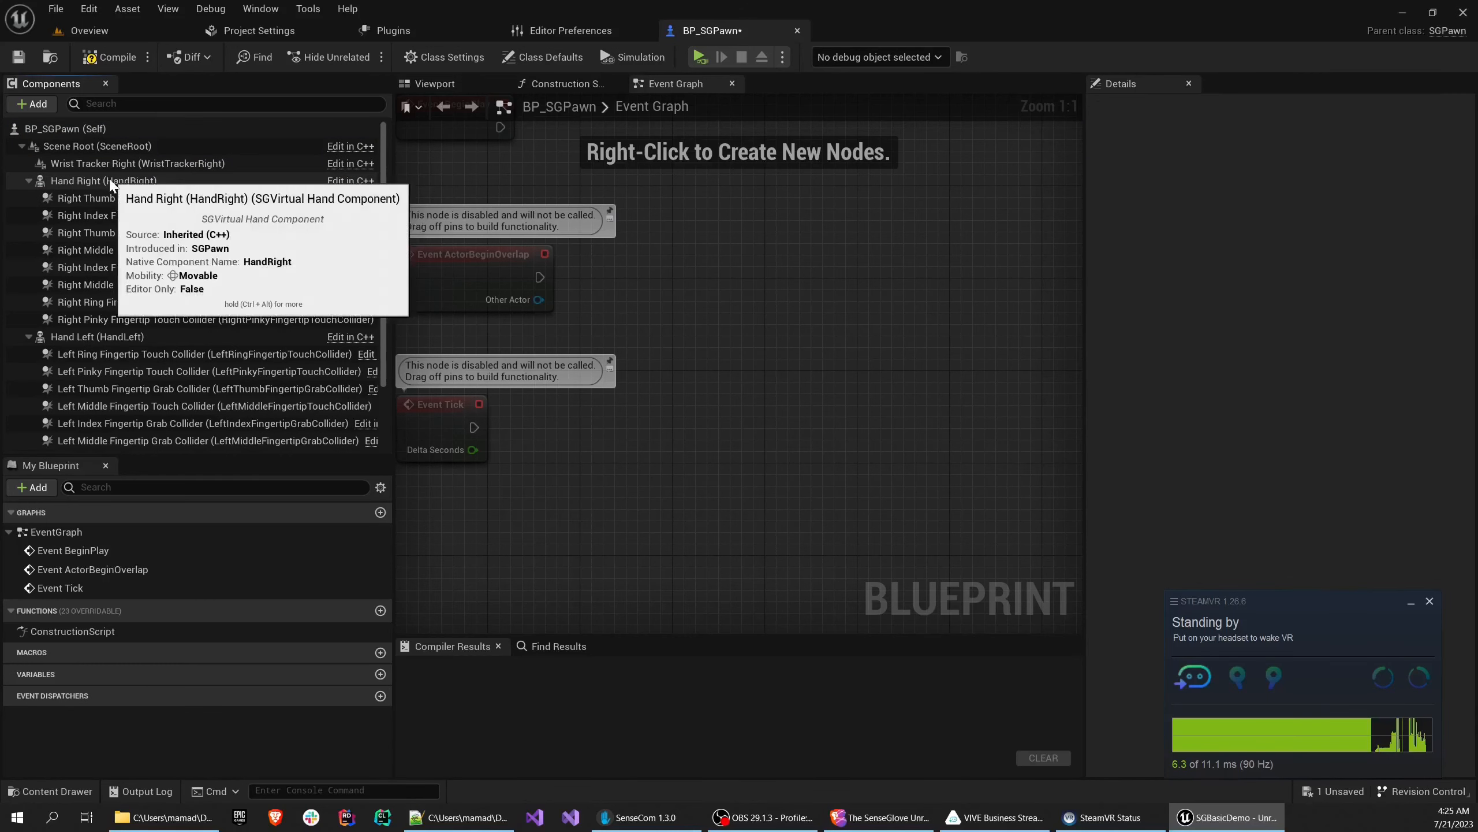
Set Wrist Tracker Right's display model source to Custom with the FocusTracker mesh, and compile and save the Blueprint
click(90, 164)
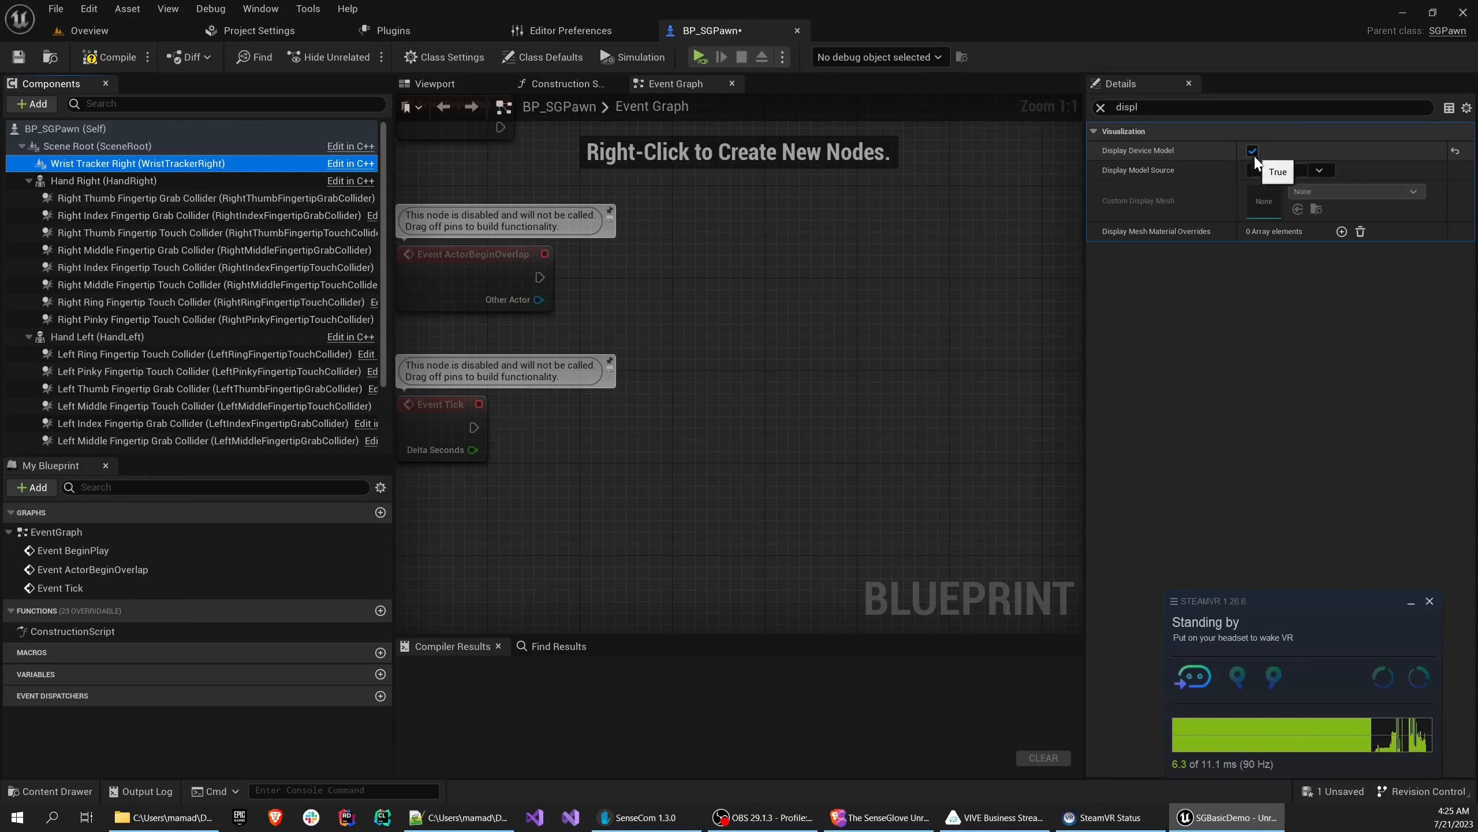
click(1315, 171)
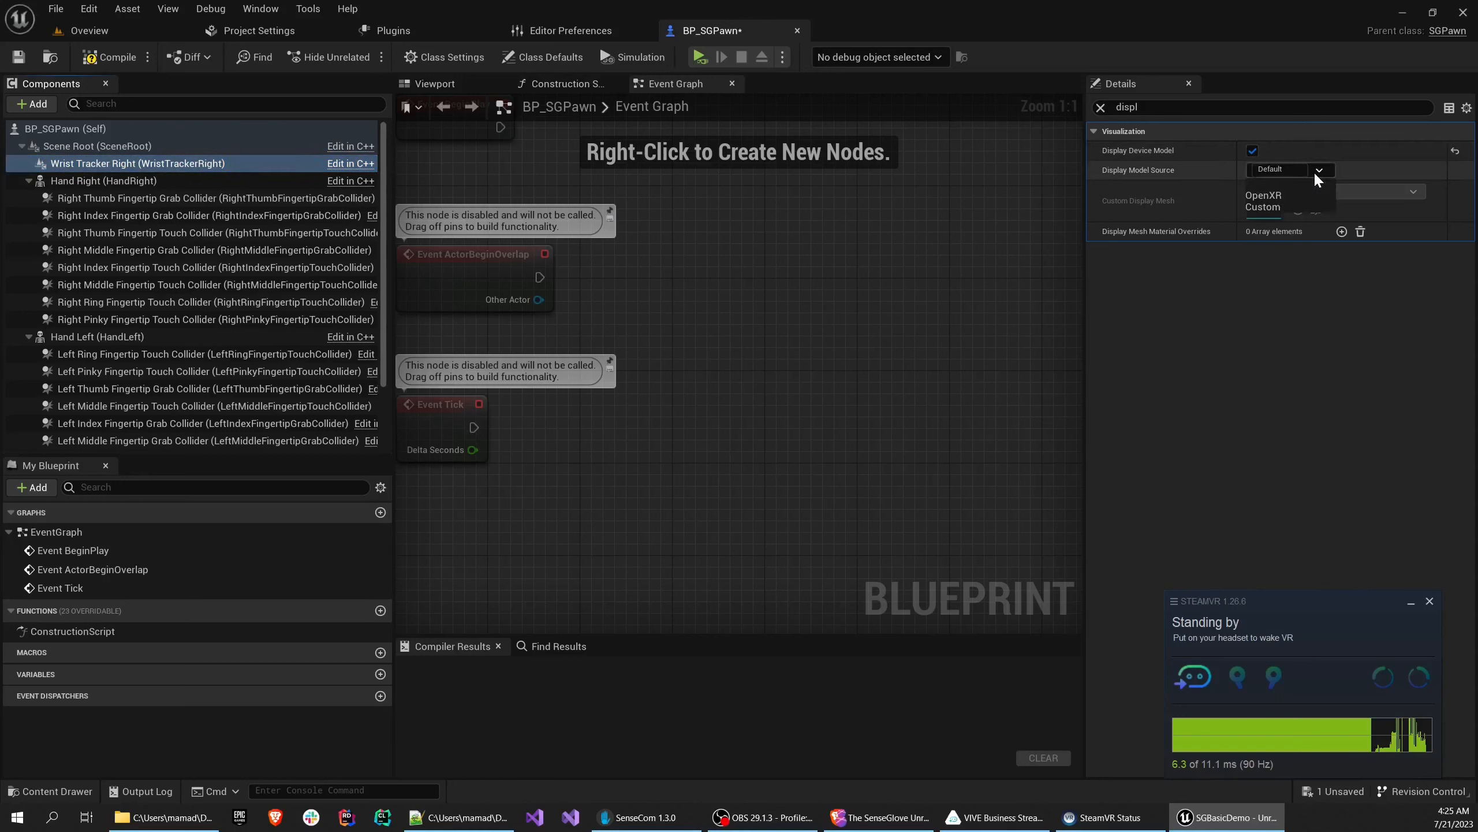
click(1263, 206)
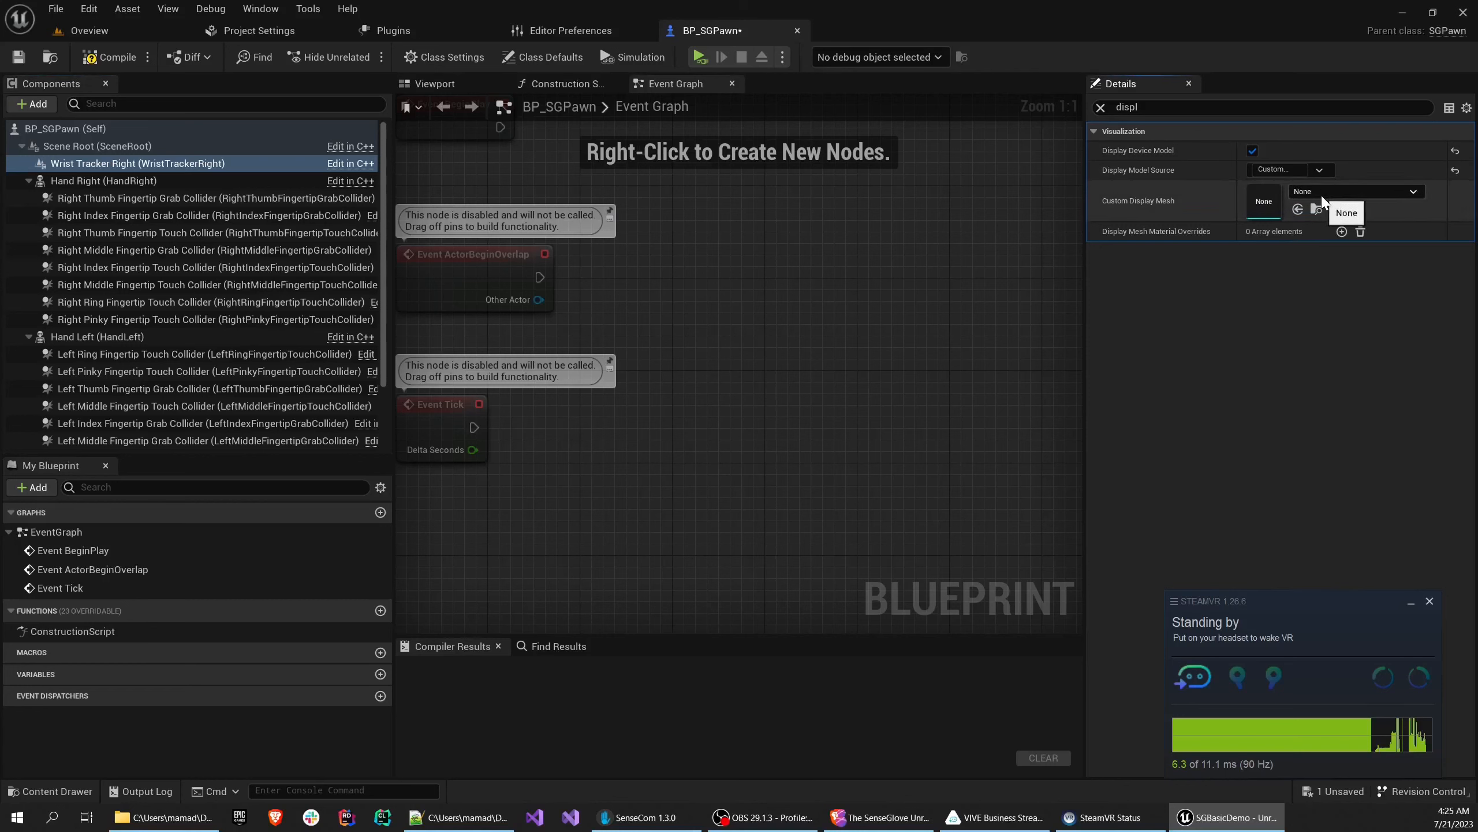
click(1322, 197)
click(1337, 352)
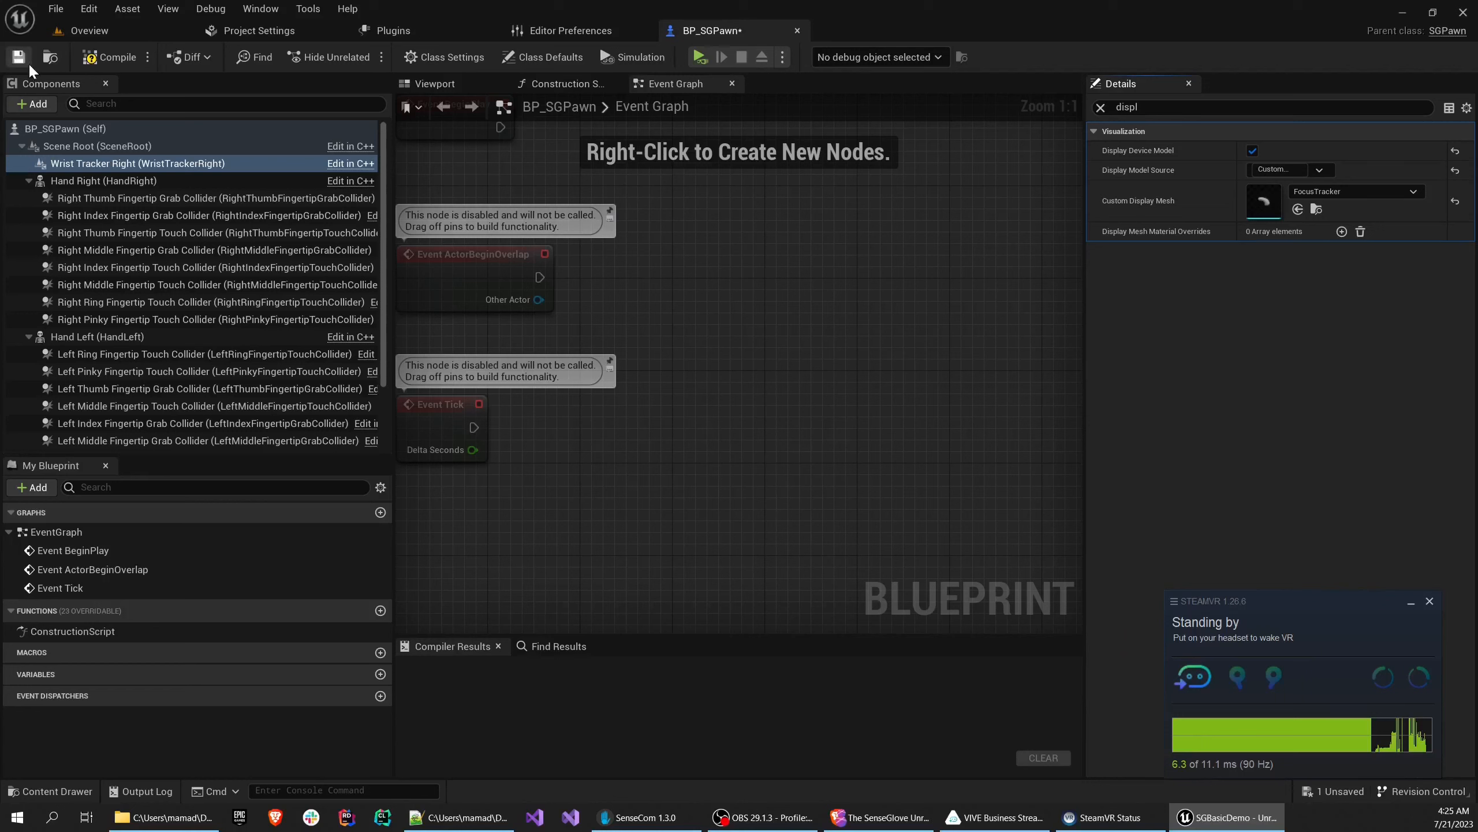
click(108, 57)
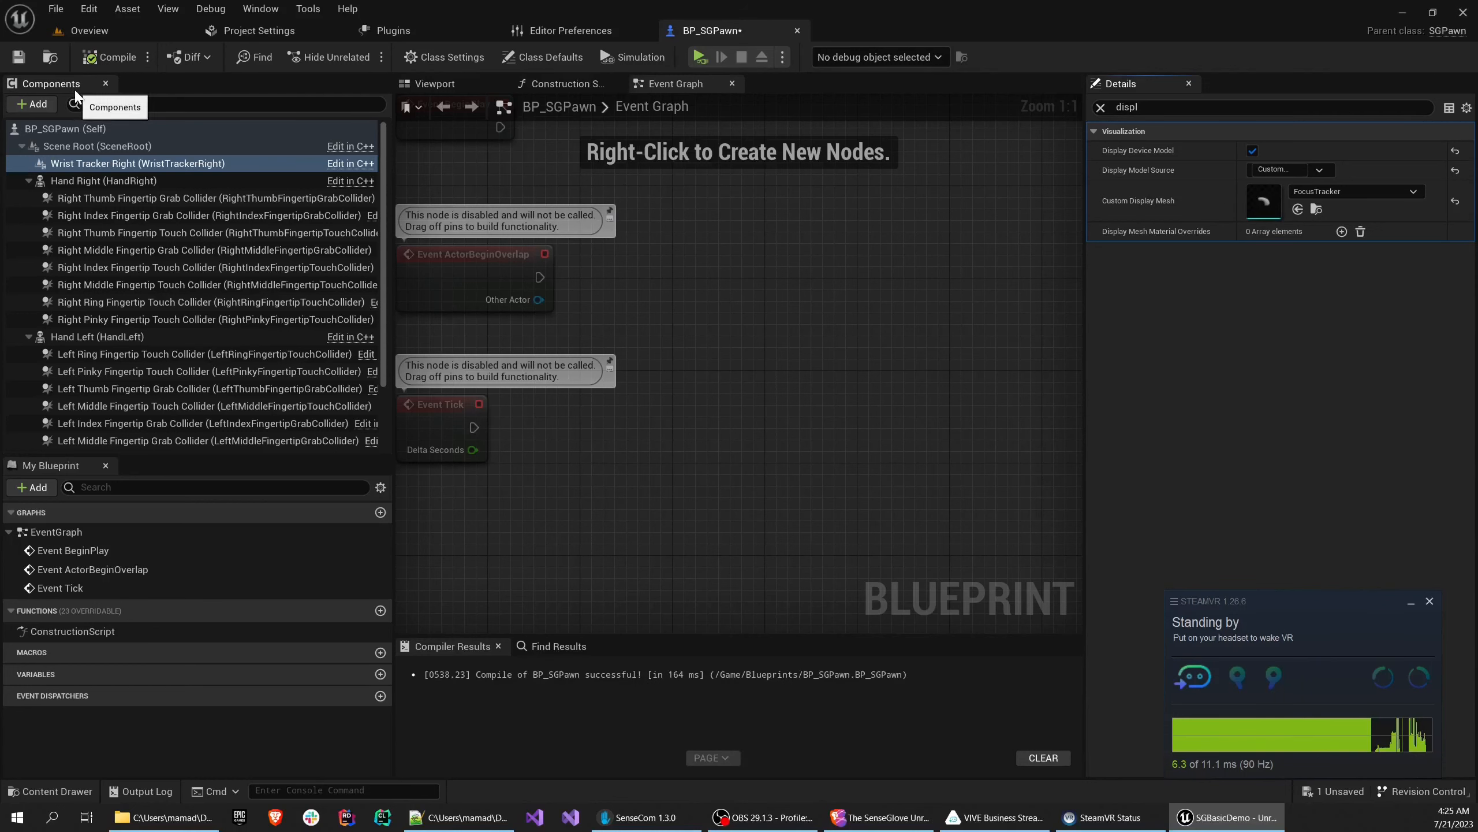
click(18, 57)
Set Wrist Tracker Left's display model source to Custom with the FocusTracker mesh, and compile and save the Blueprint
click(28, 181)
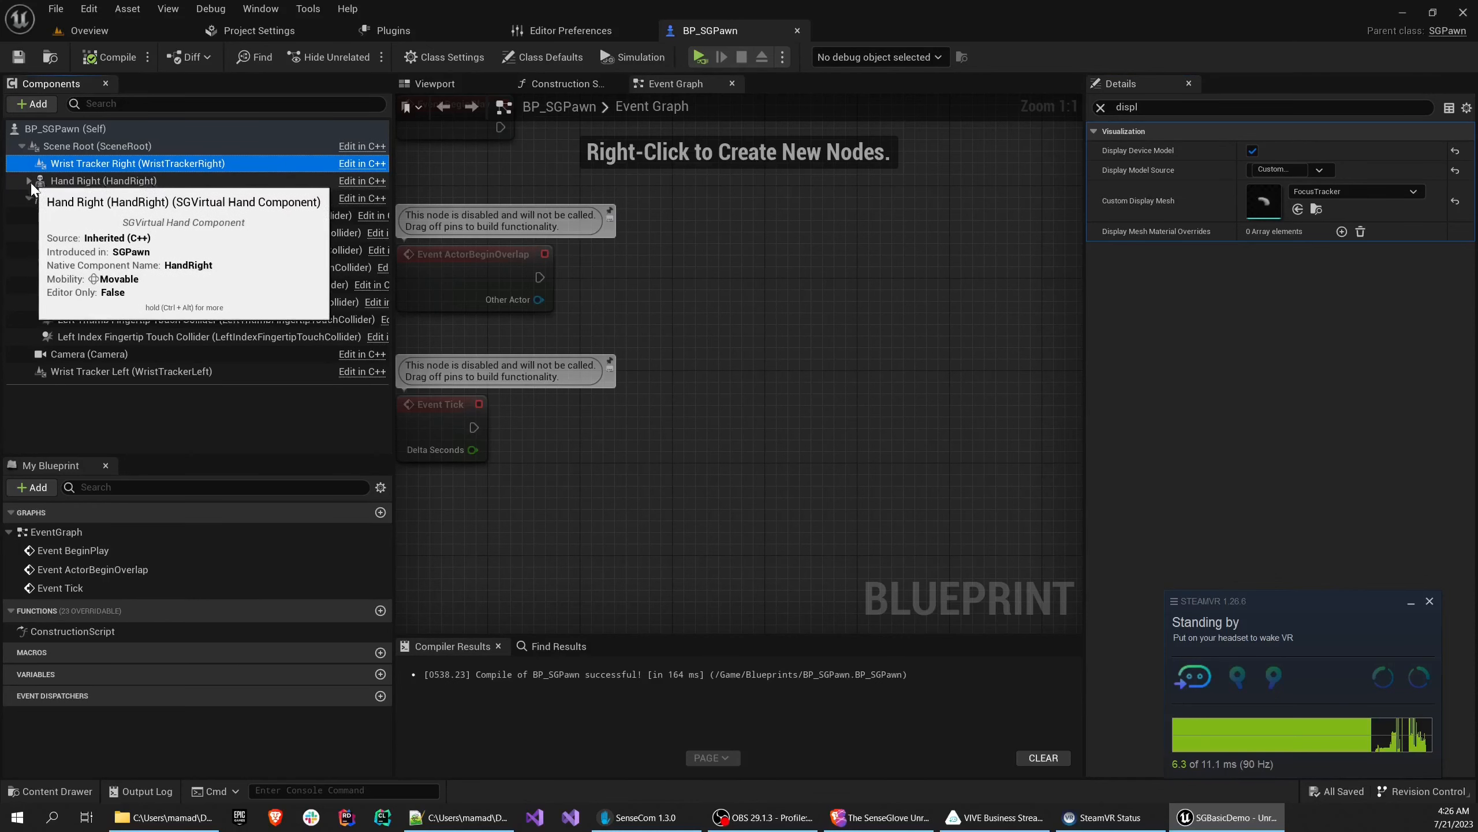
click(44, 198)
click(28, 197)
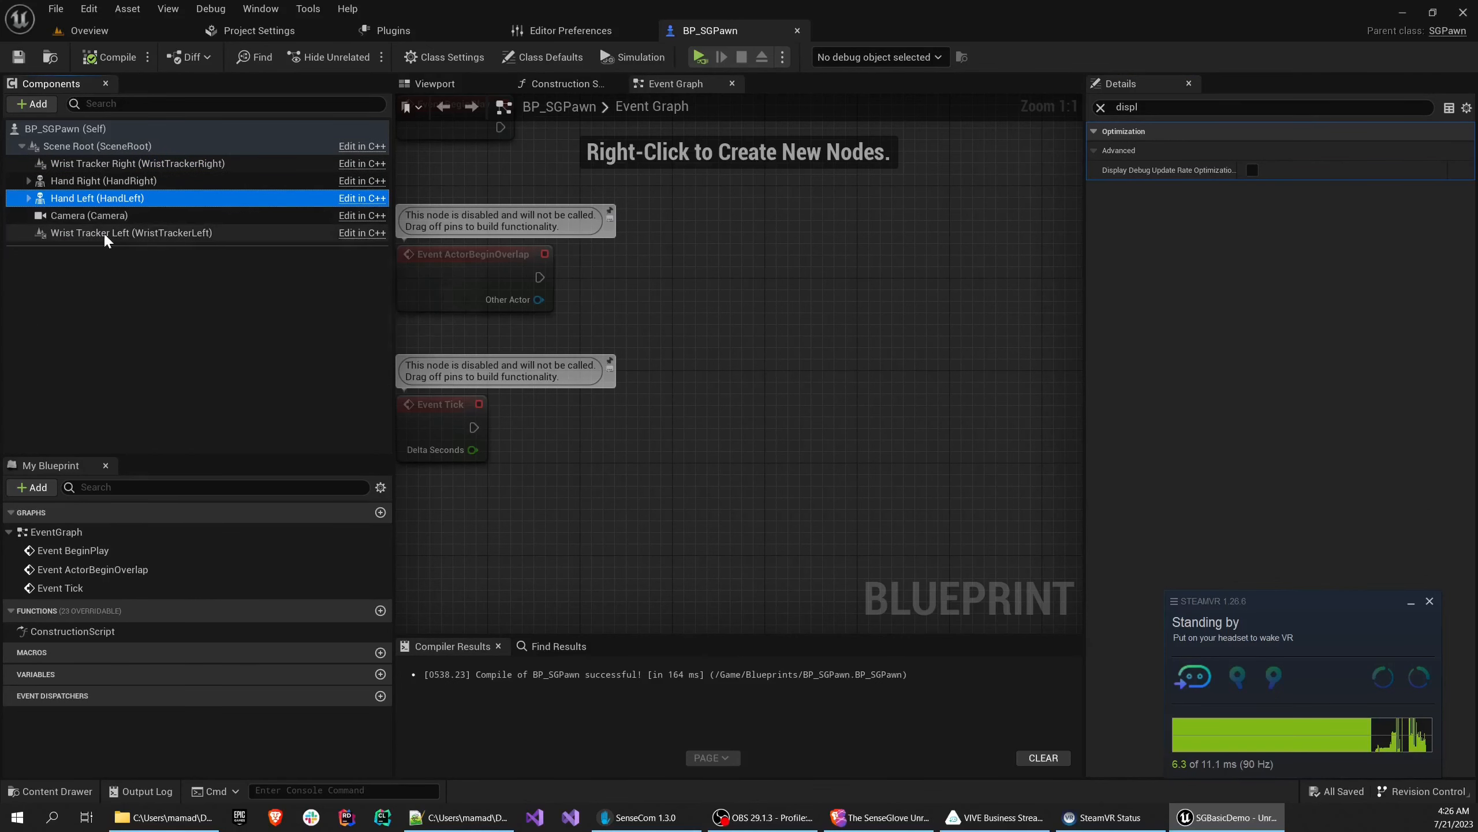
click(104, 232)
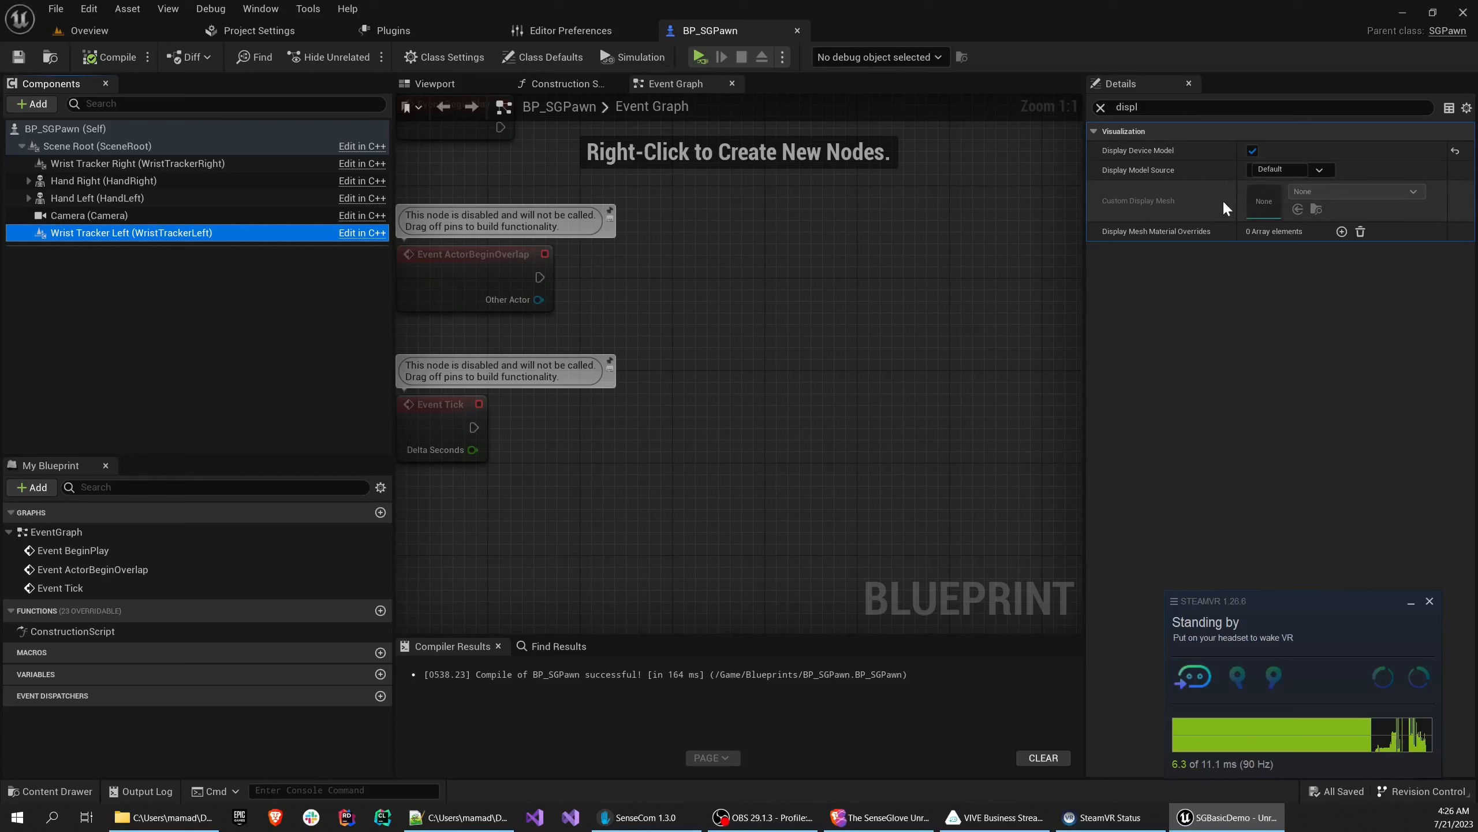
click(1316, 168)
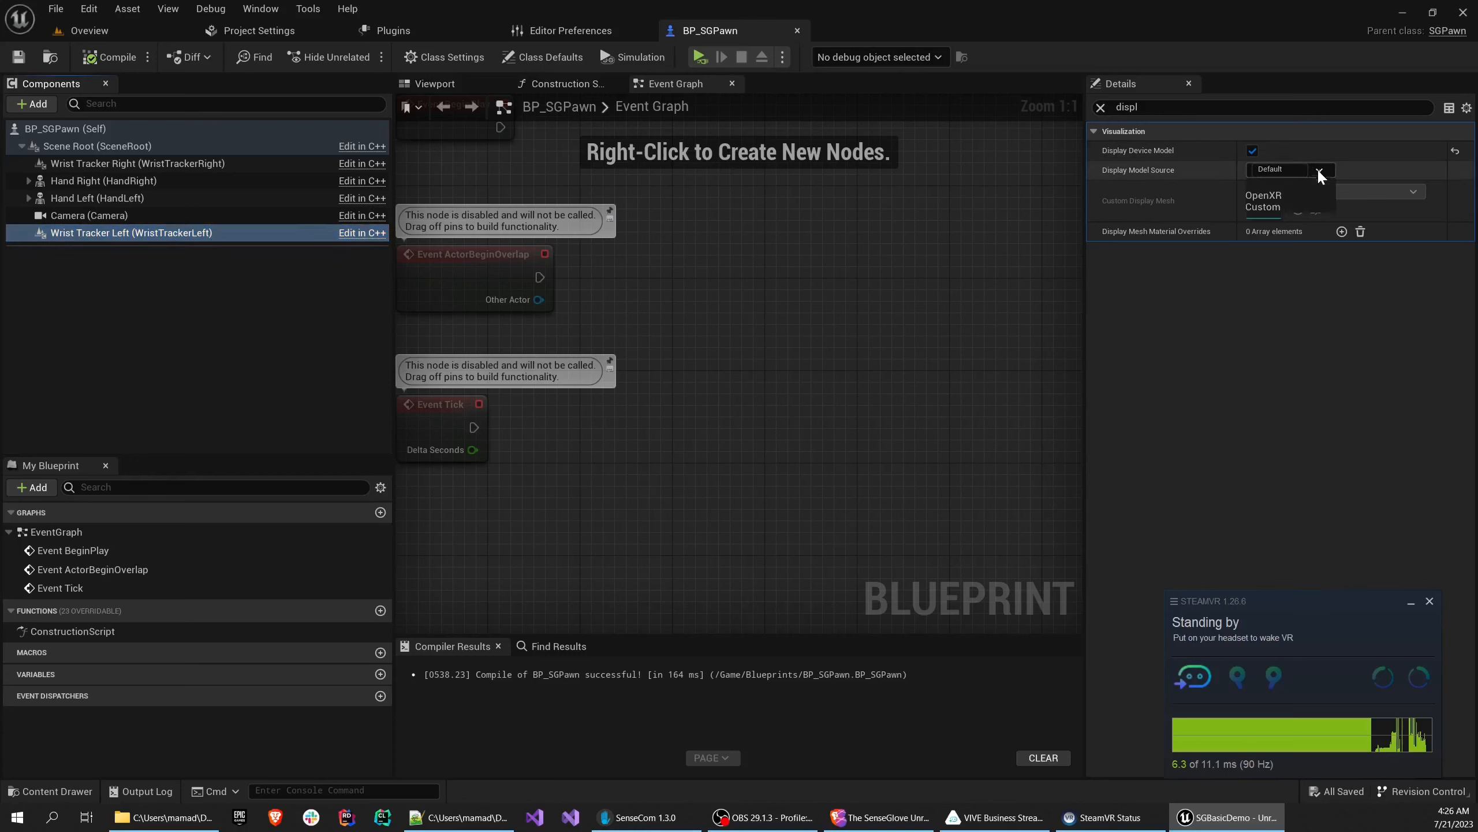
click(1274, 207)
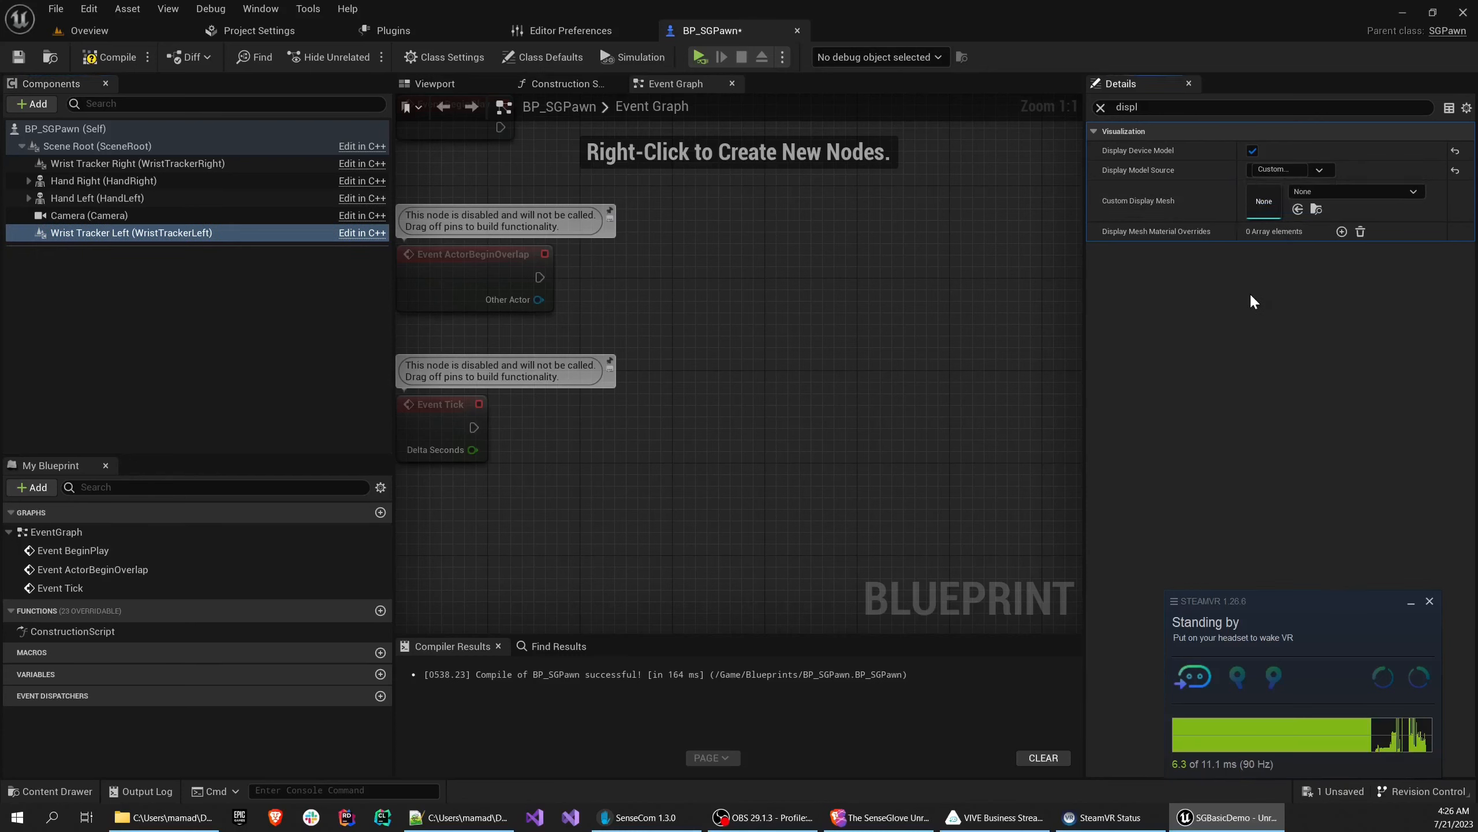
click(1317, 194)
key(Escape)
click(108, 58)
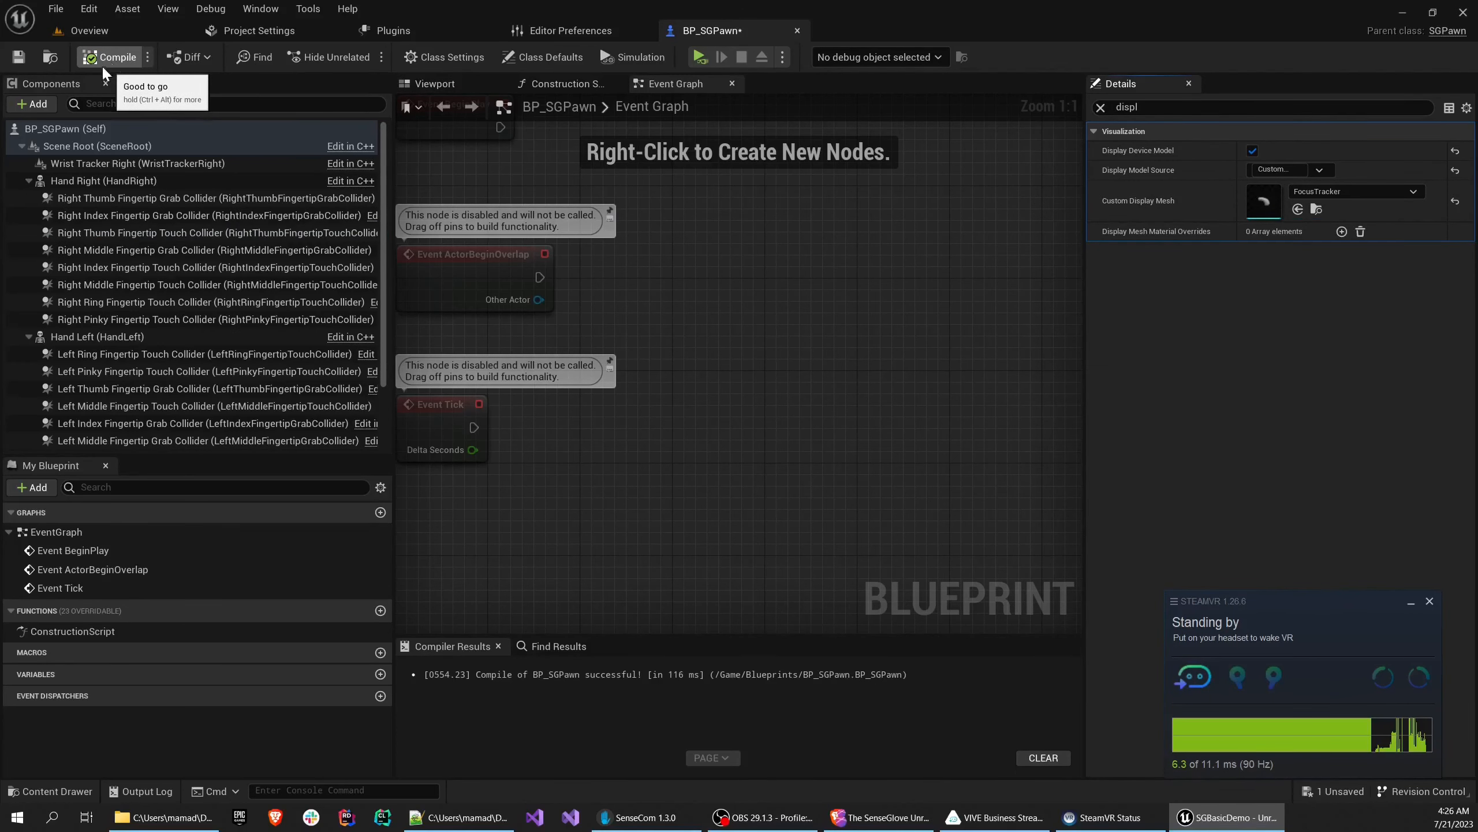
click(18, 57)
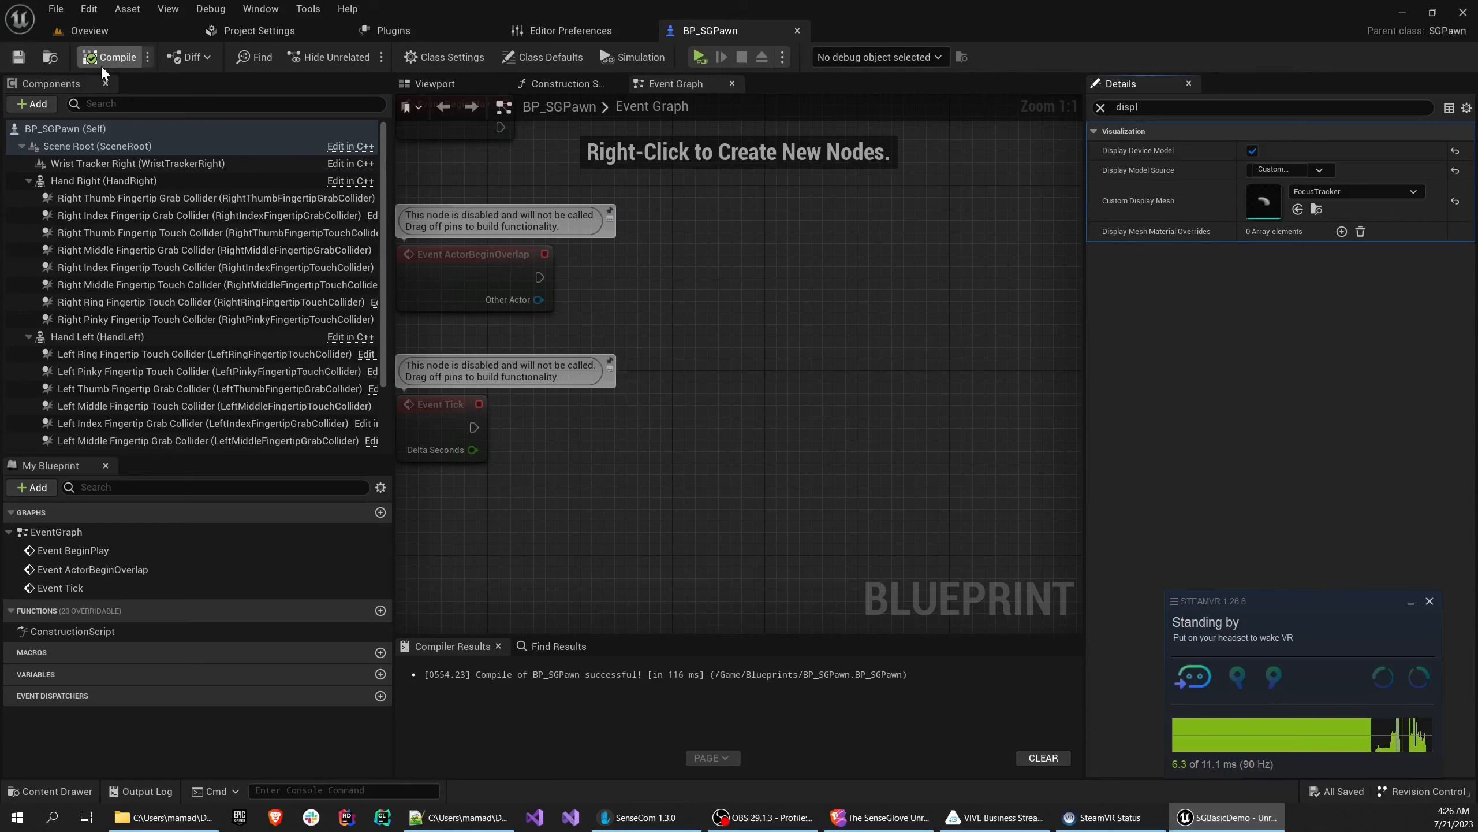
Collapse the Hand Right and Hand Left components and review the display settings of both wrist trackers
click(28, 181)
click(28, 198)
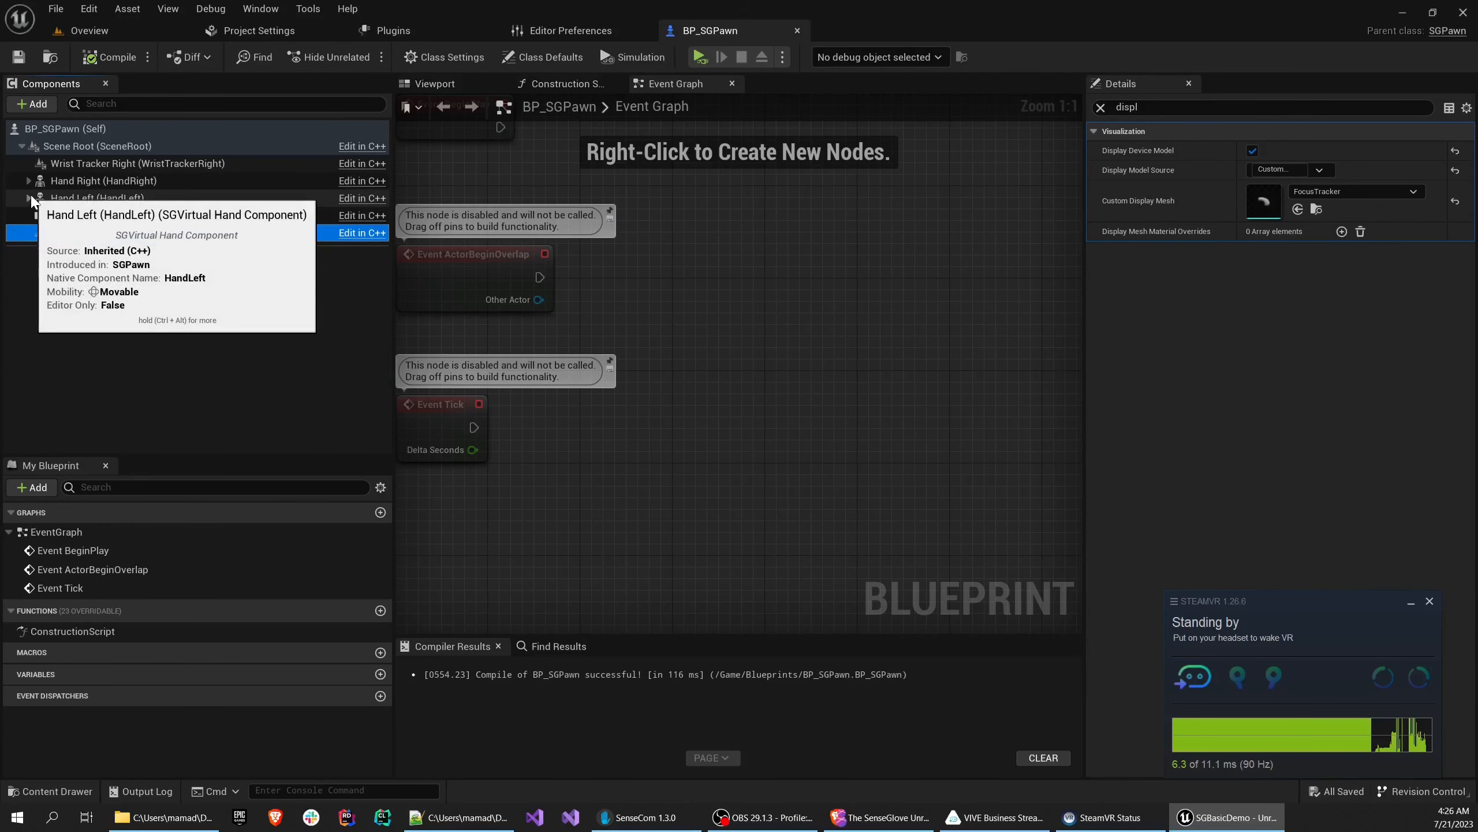
click(70, 165)
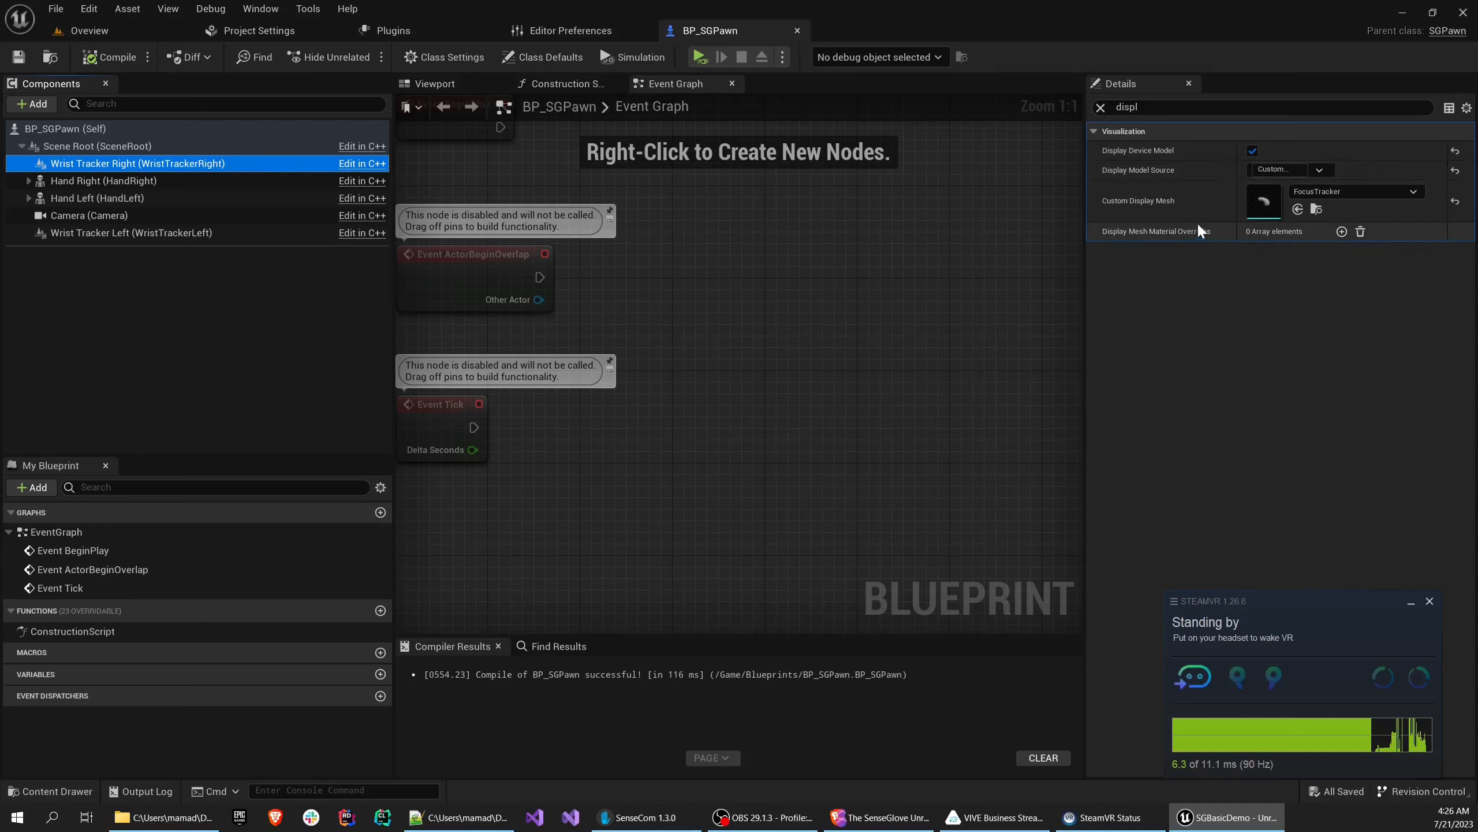
click(109, 234)
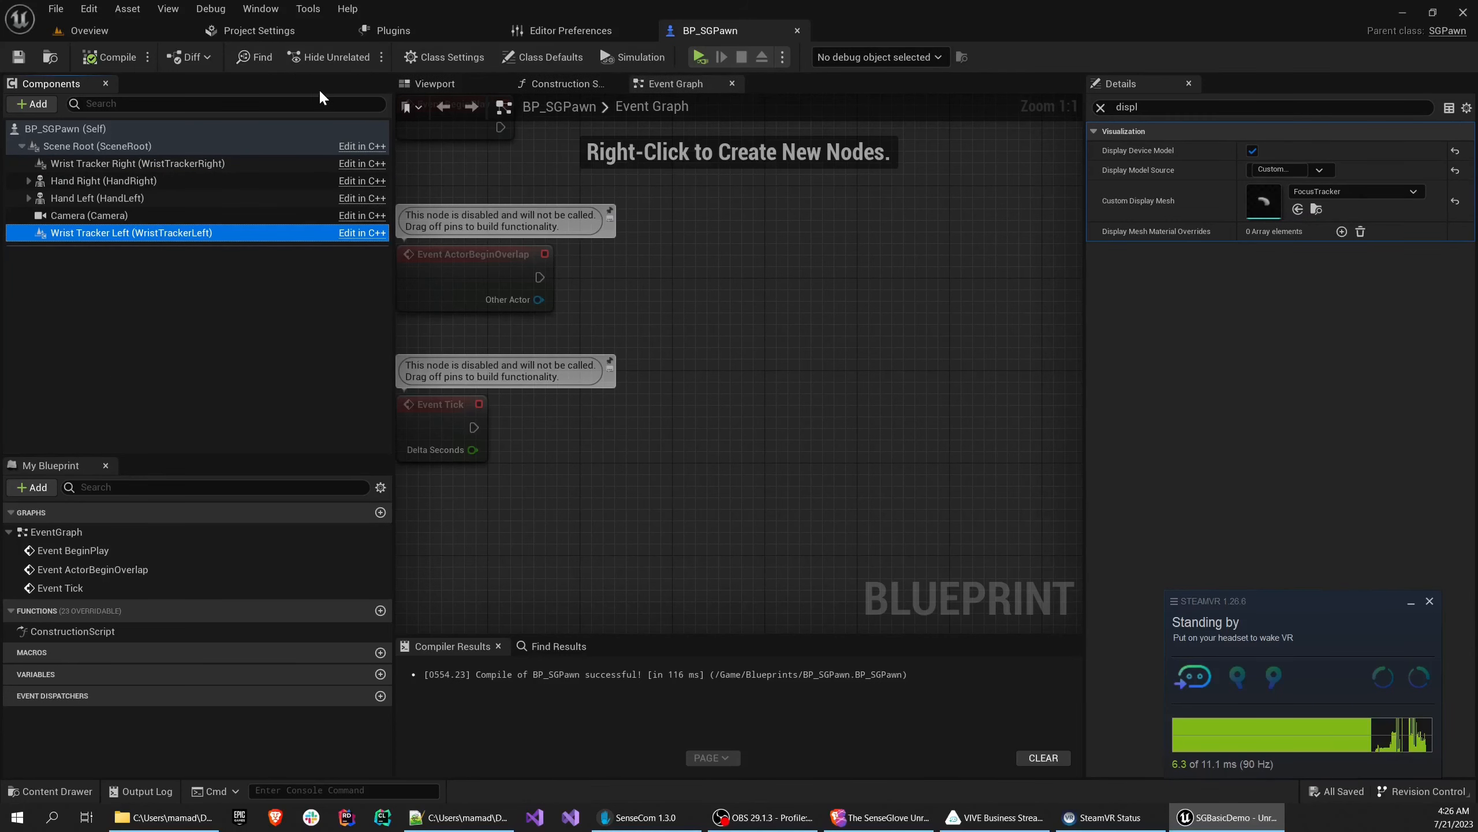
Return to the Oveview level, test it in VR Preview, and end the preview
click(144, 39)
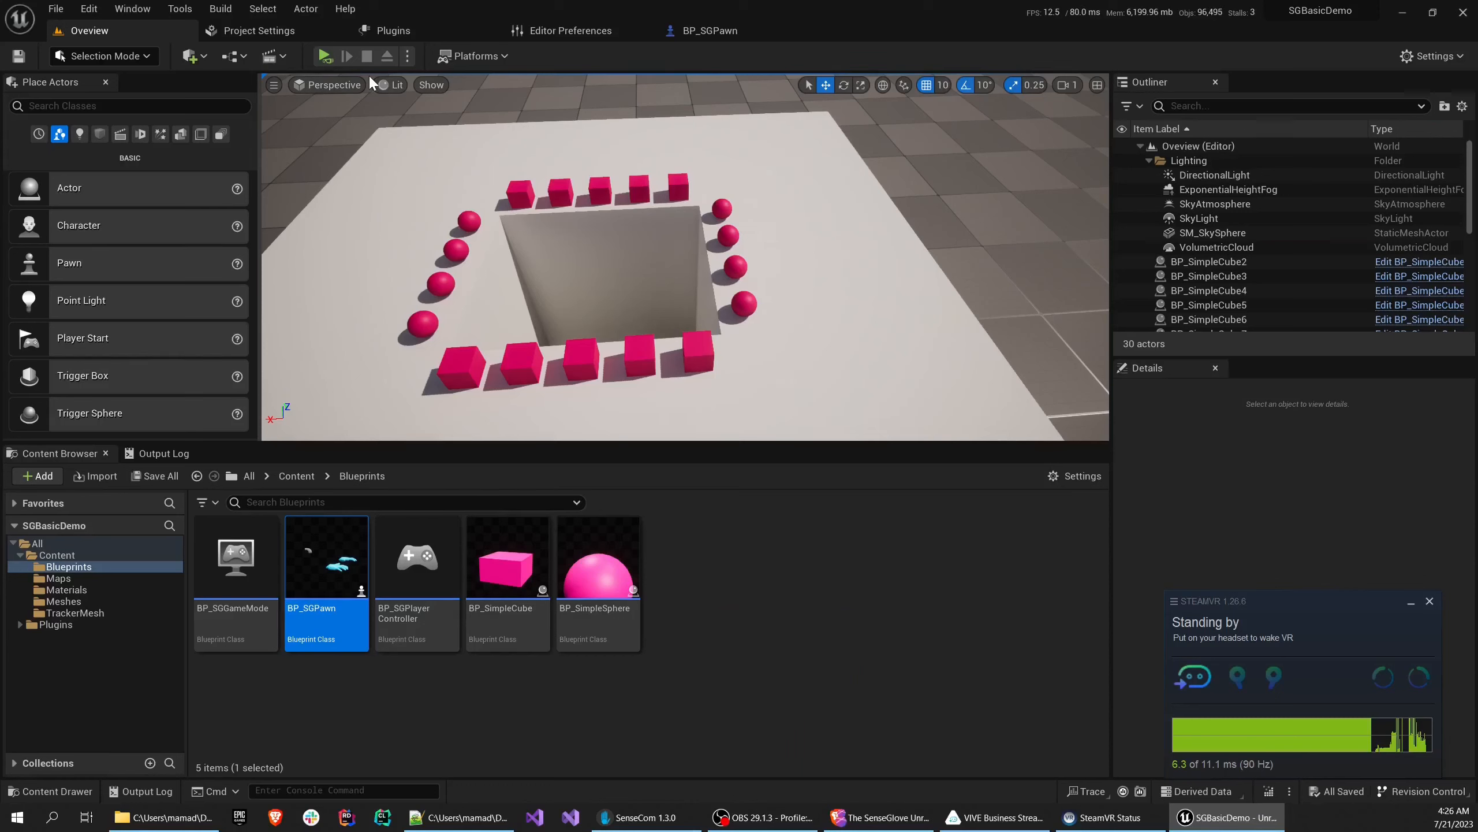
click(408, 55)
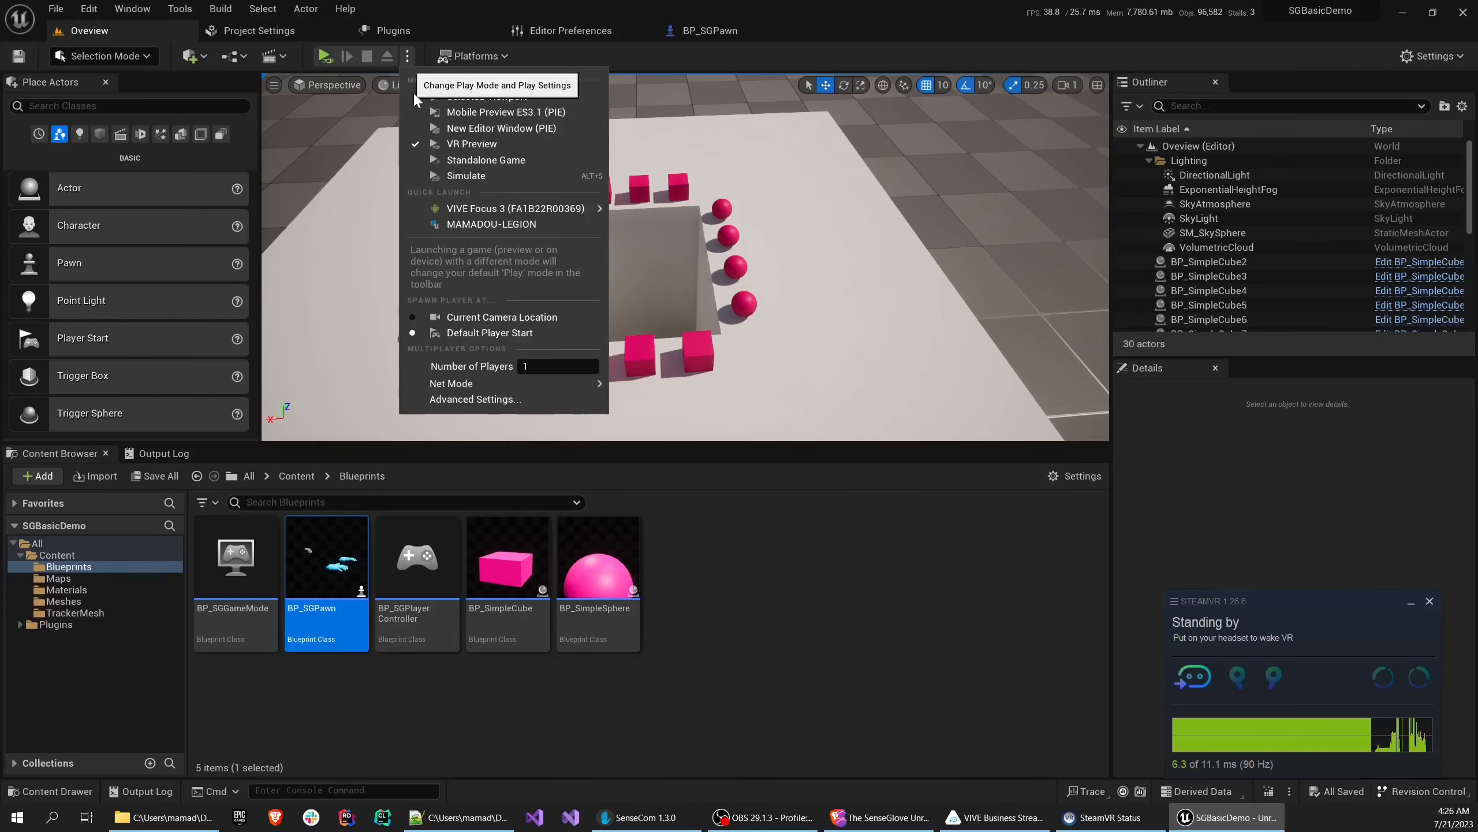
click(458, 146)
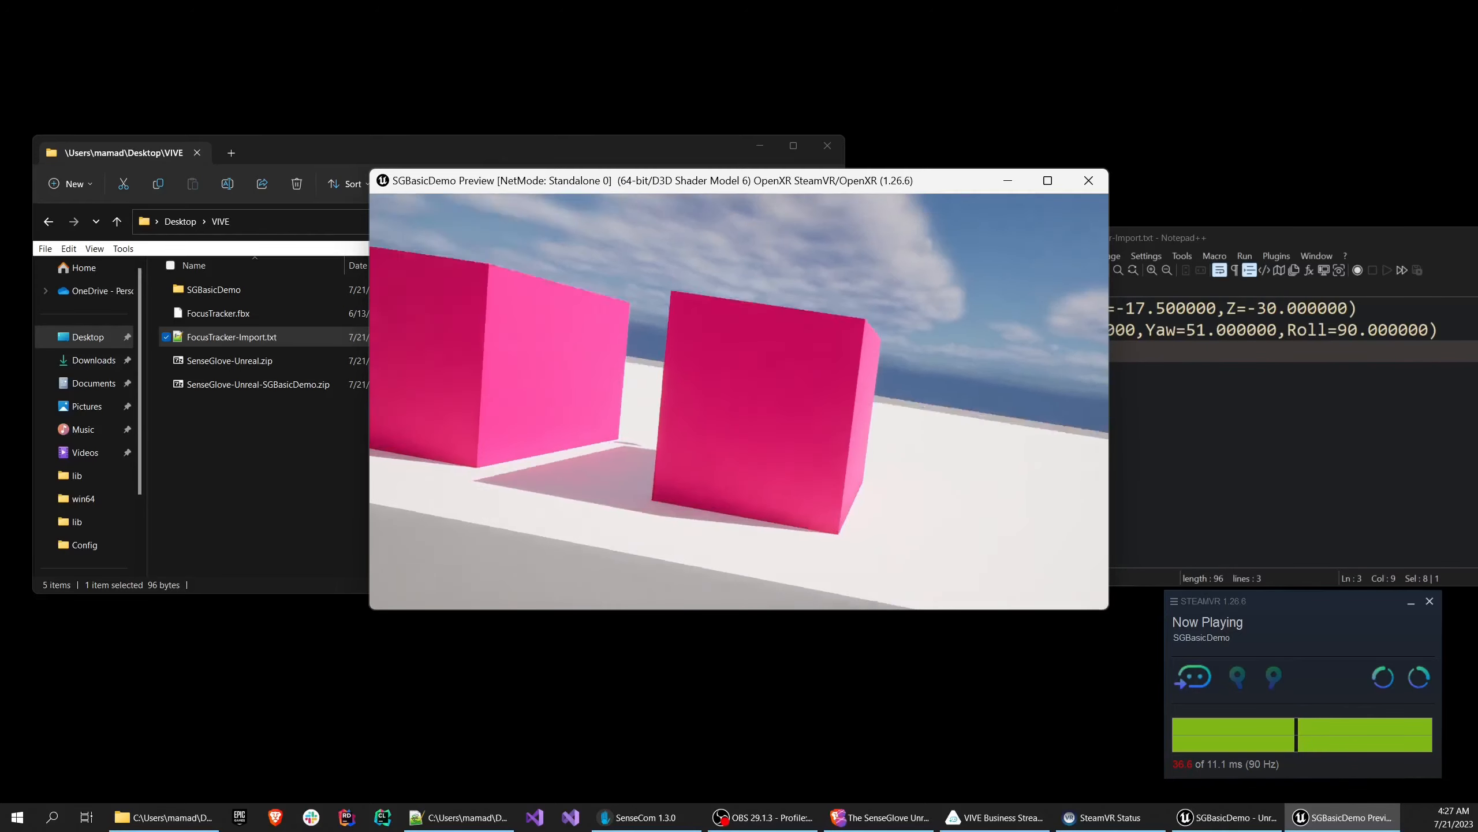
key(Escape)
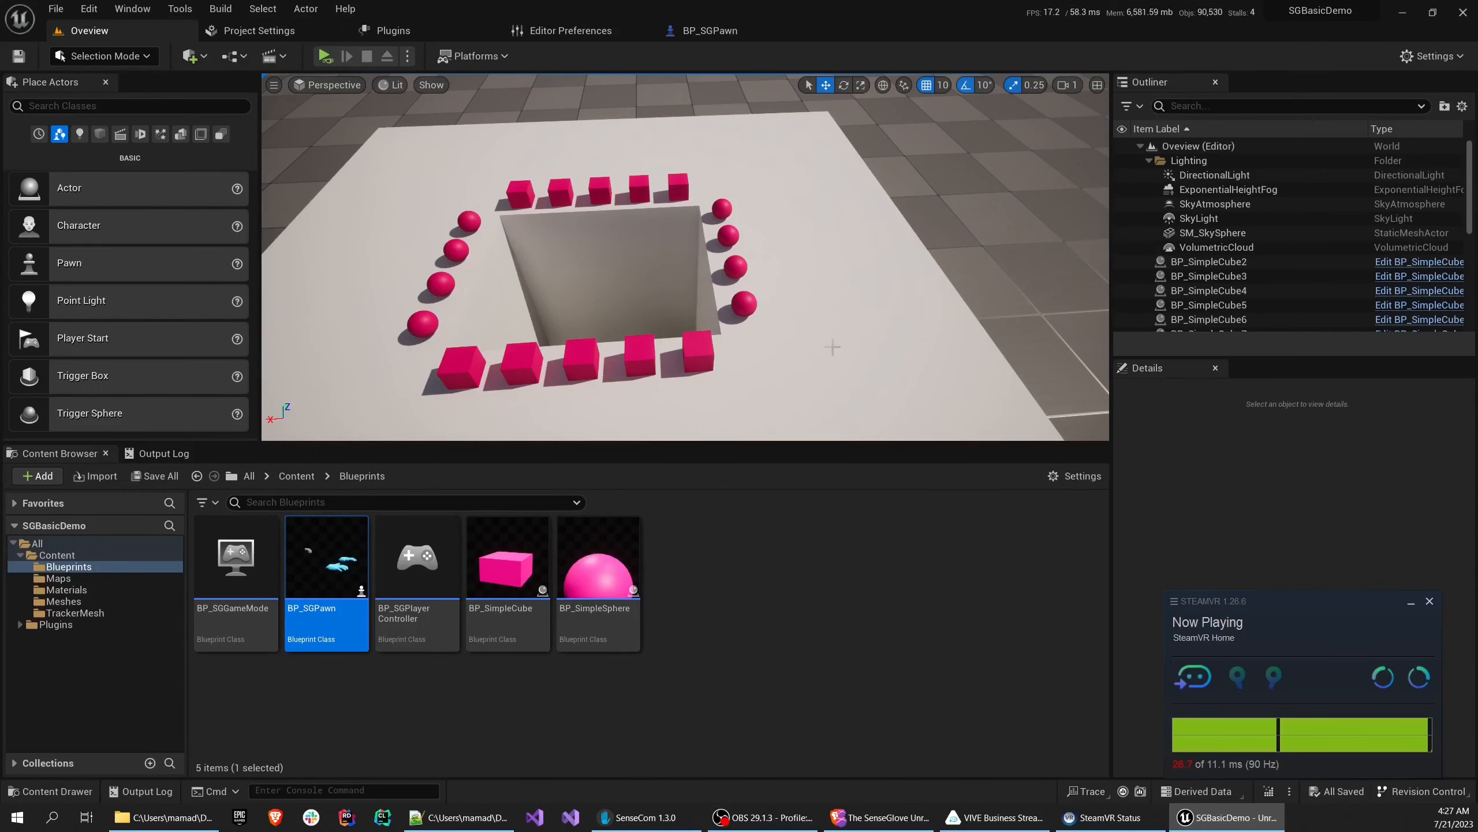
Create a material with the default name in the Content/TrackerMesh folder and open it in the material editor
click(68, 614)
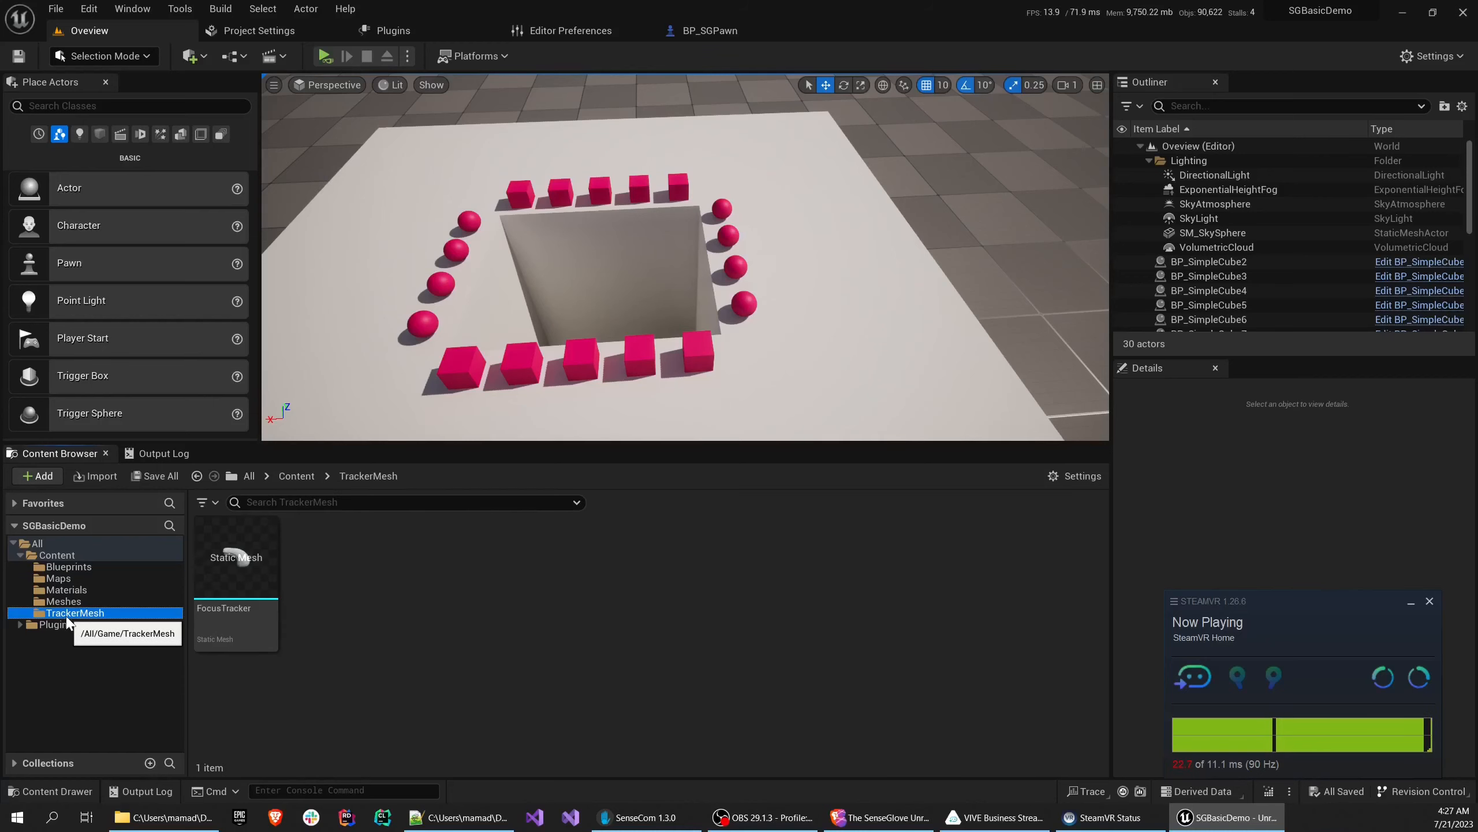
right_click(342, 615)
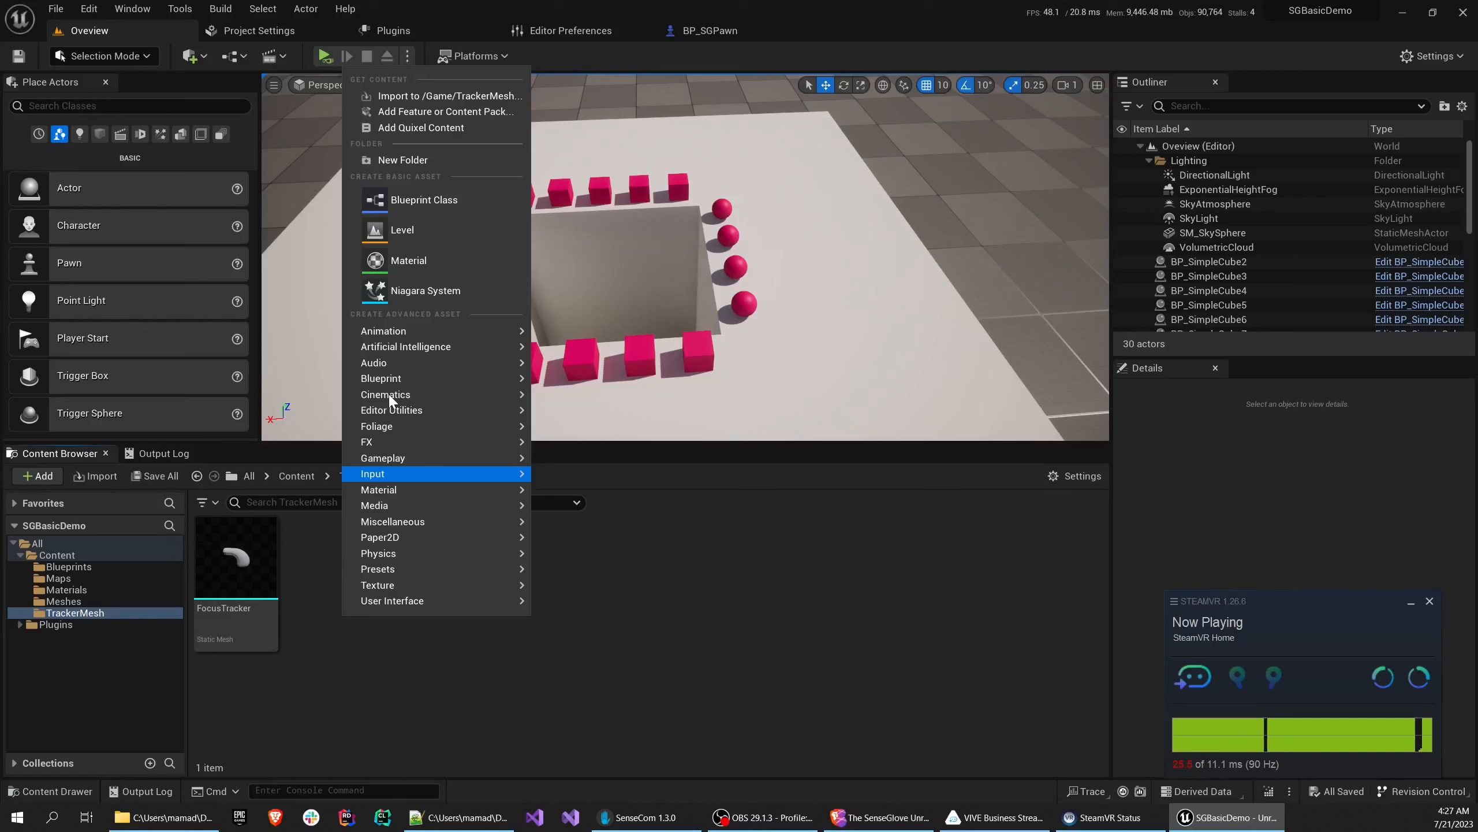
click(608, 503)
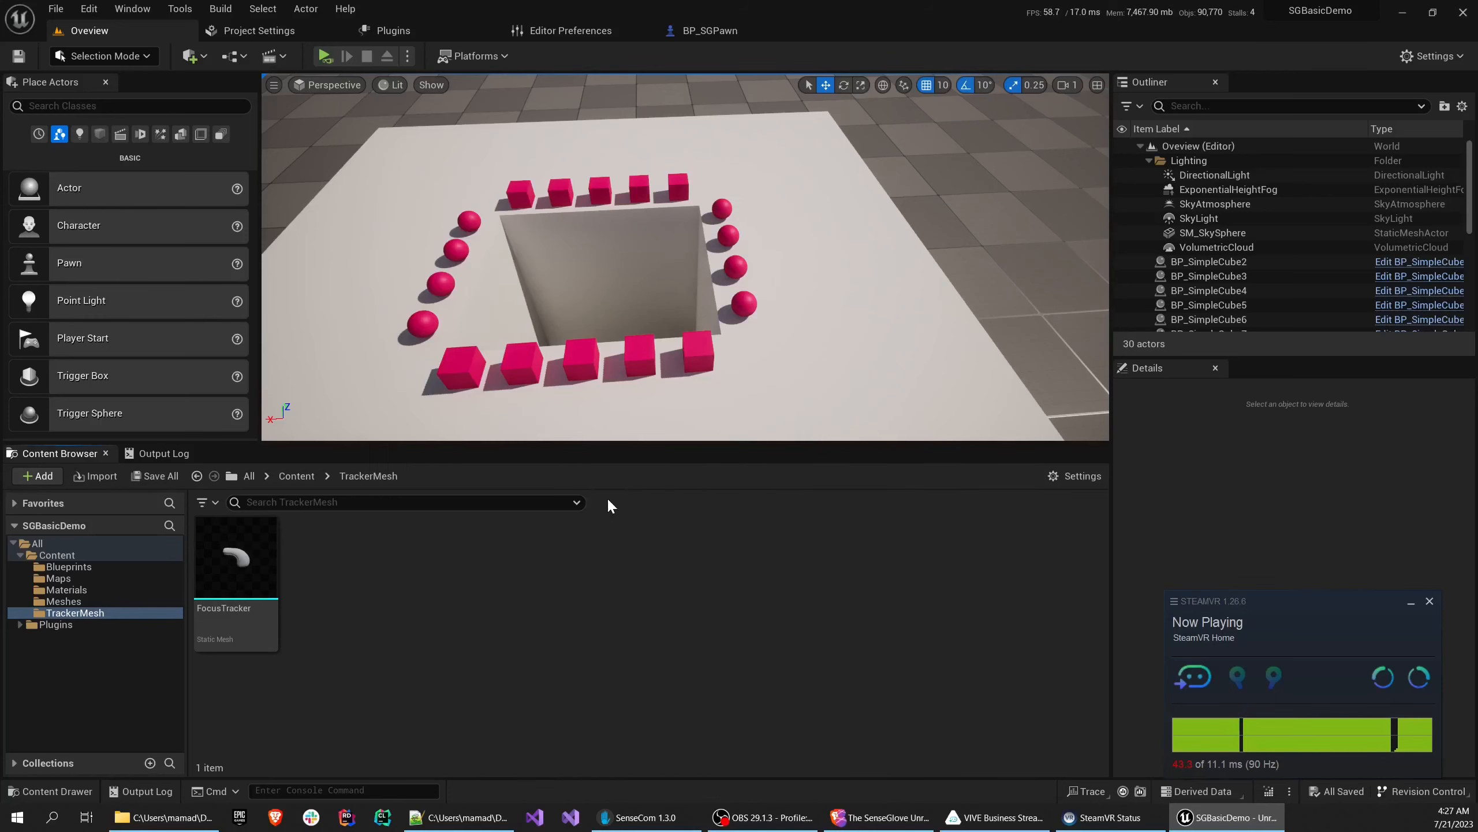
click(324, 563)
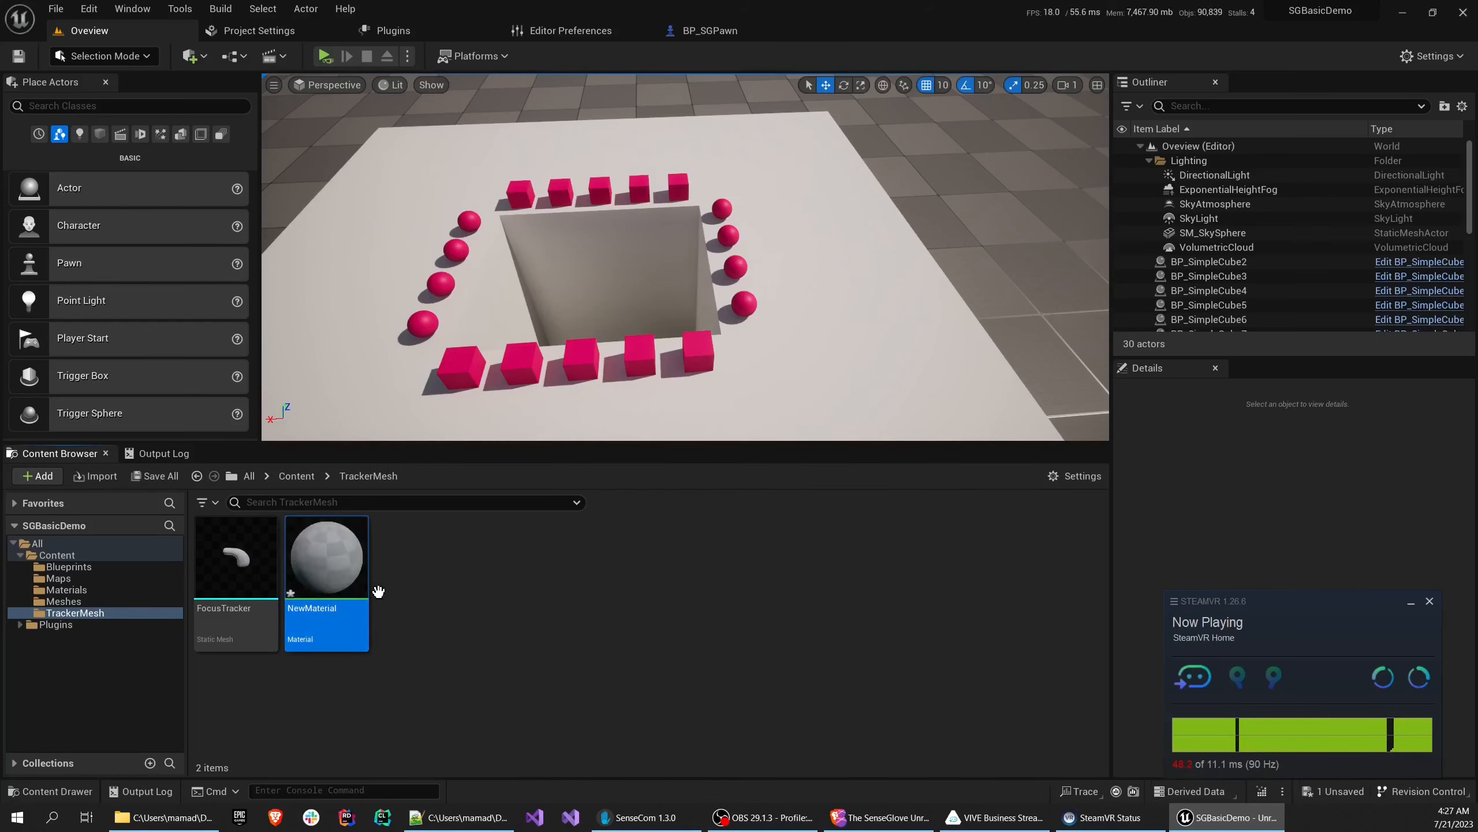
double_click(338, 576)
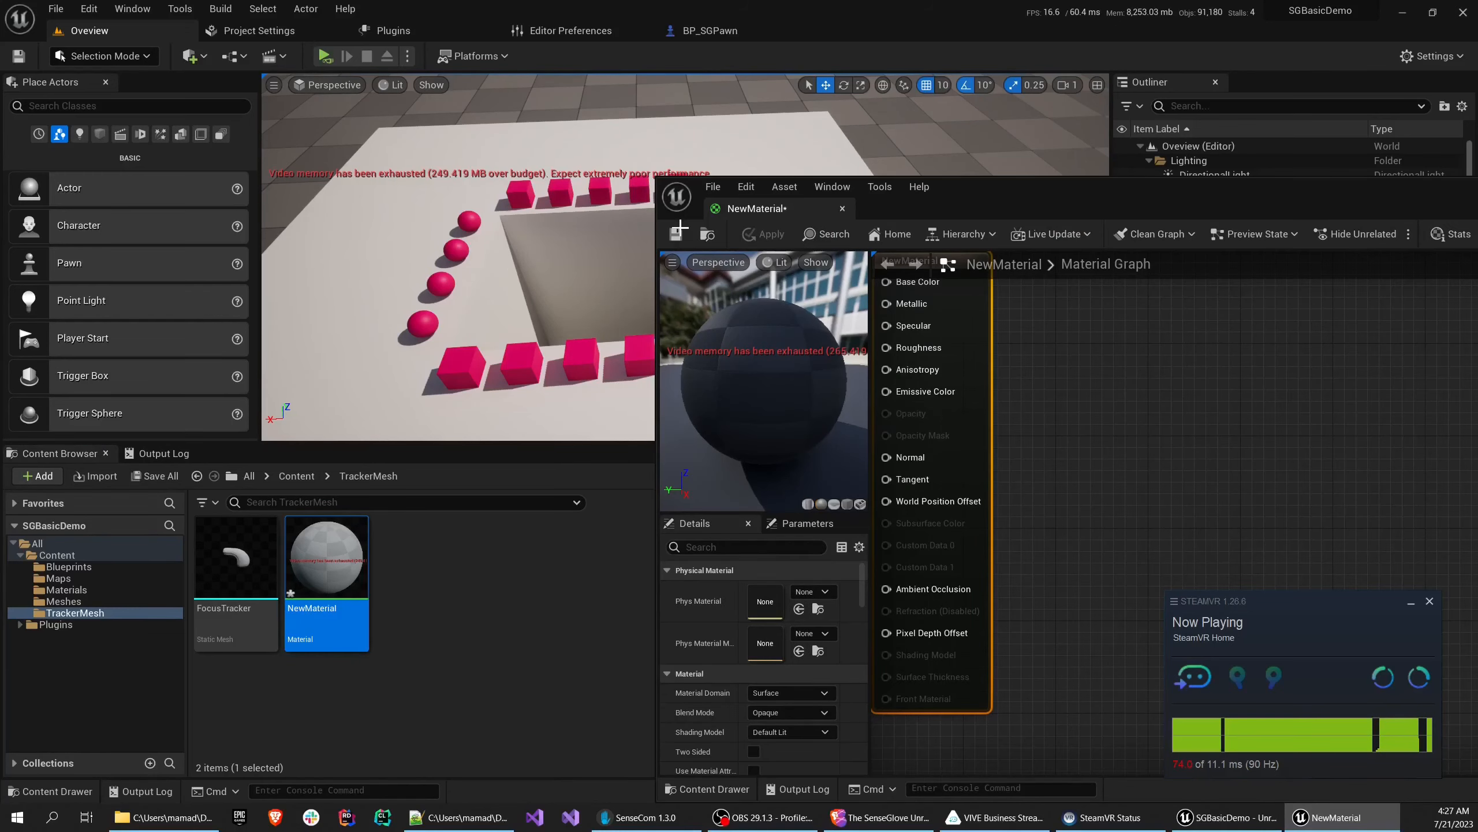
drag(915, 187, 657, 72)
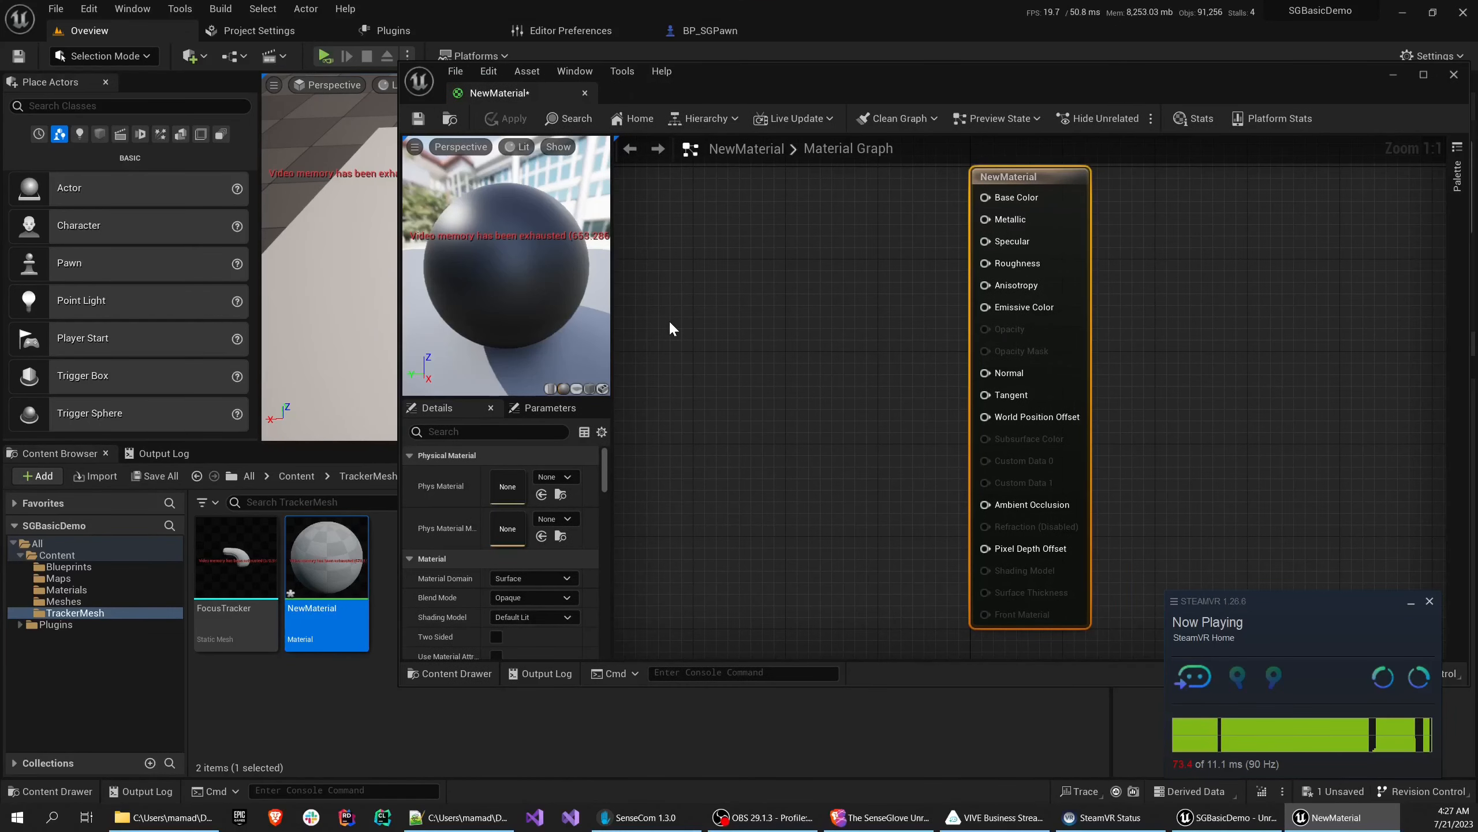
Promote the material's Base Color input to a parameter and dock the material editor in the main editor window
right_click(981, 197)
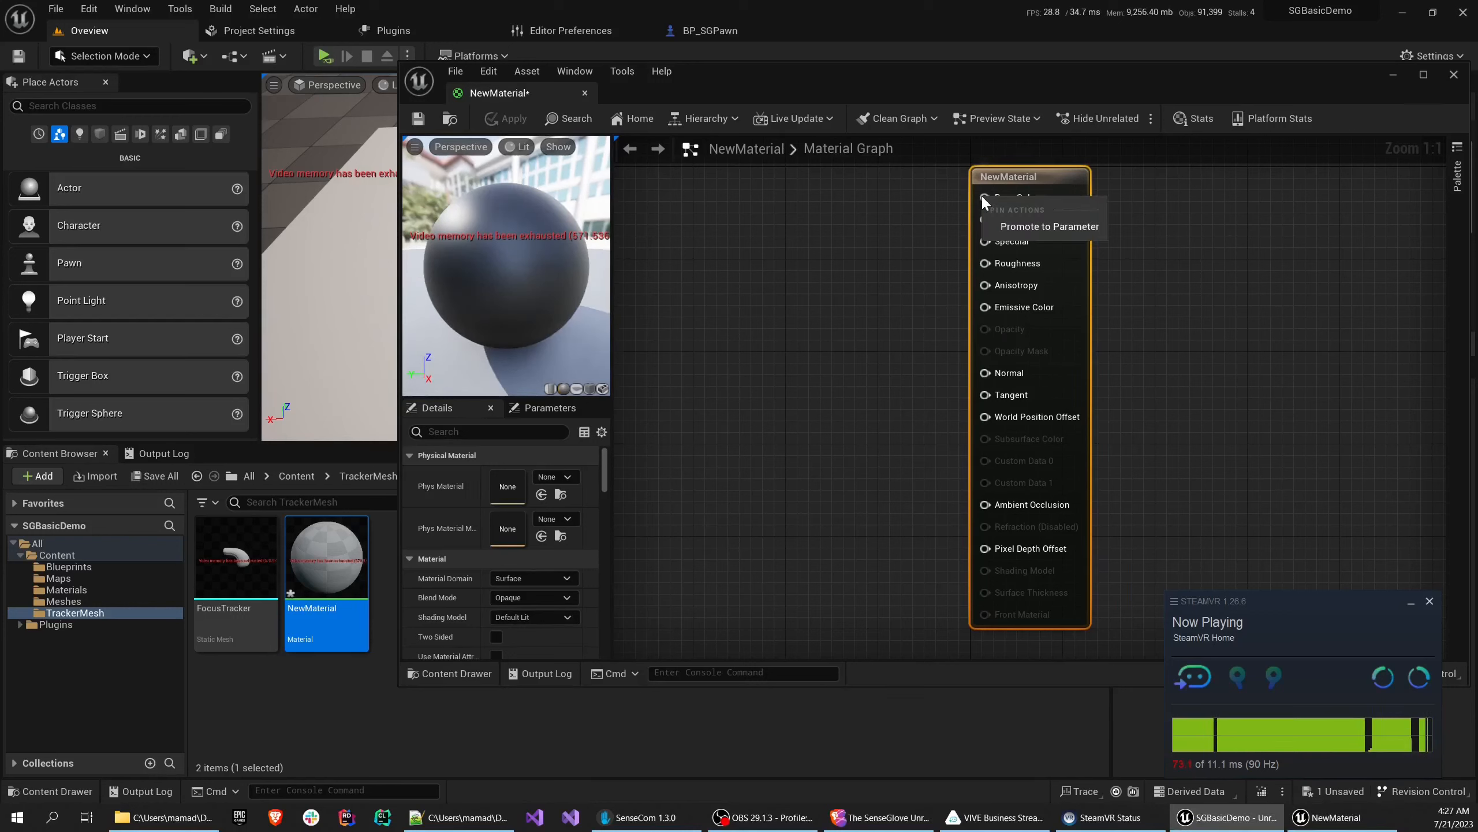
click(992, 177)
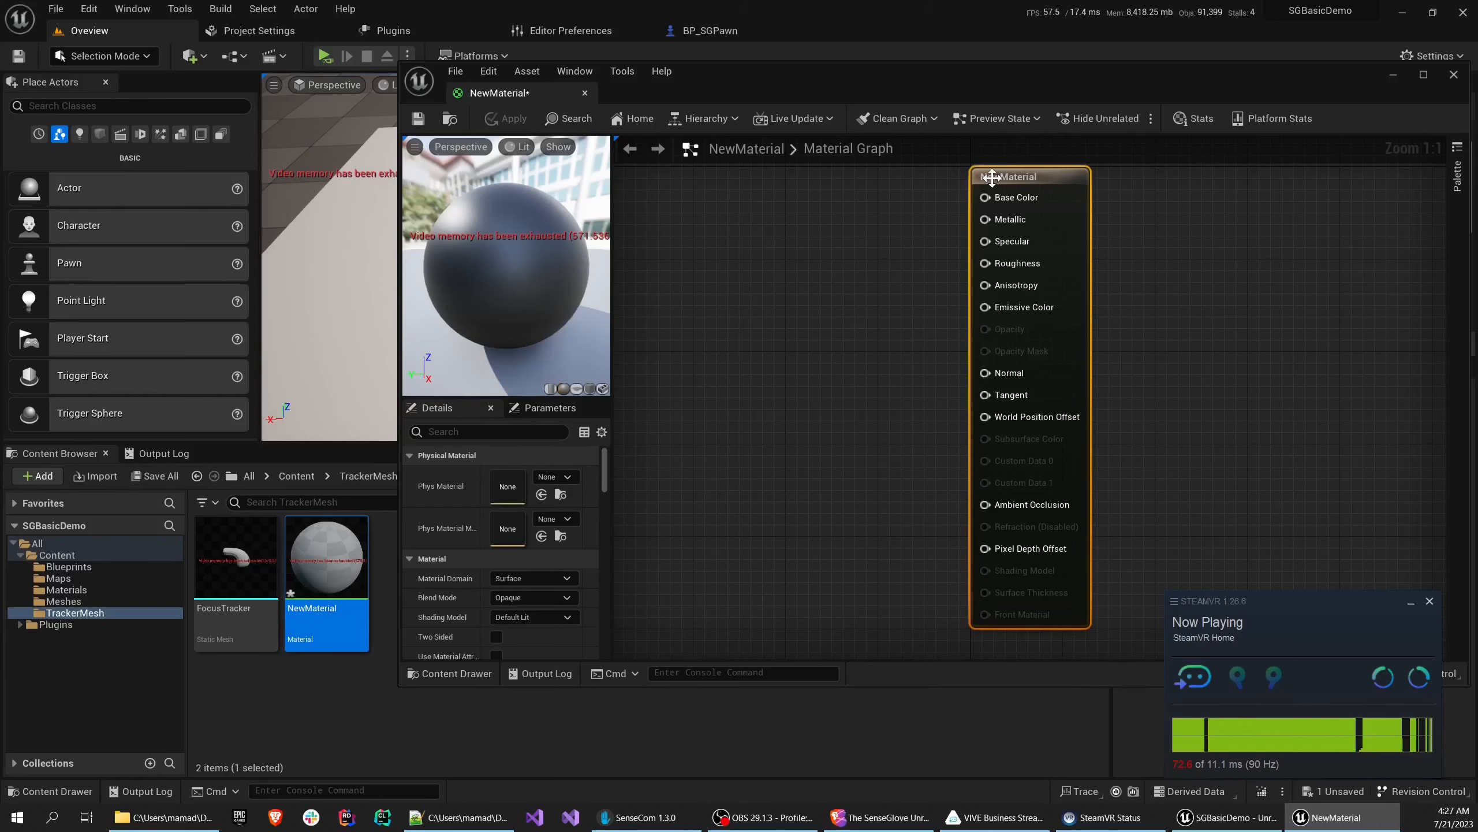
drag(539, 94, 737, 27)
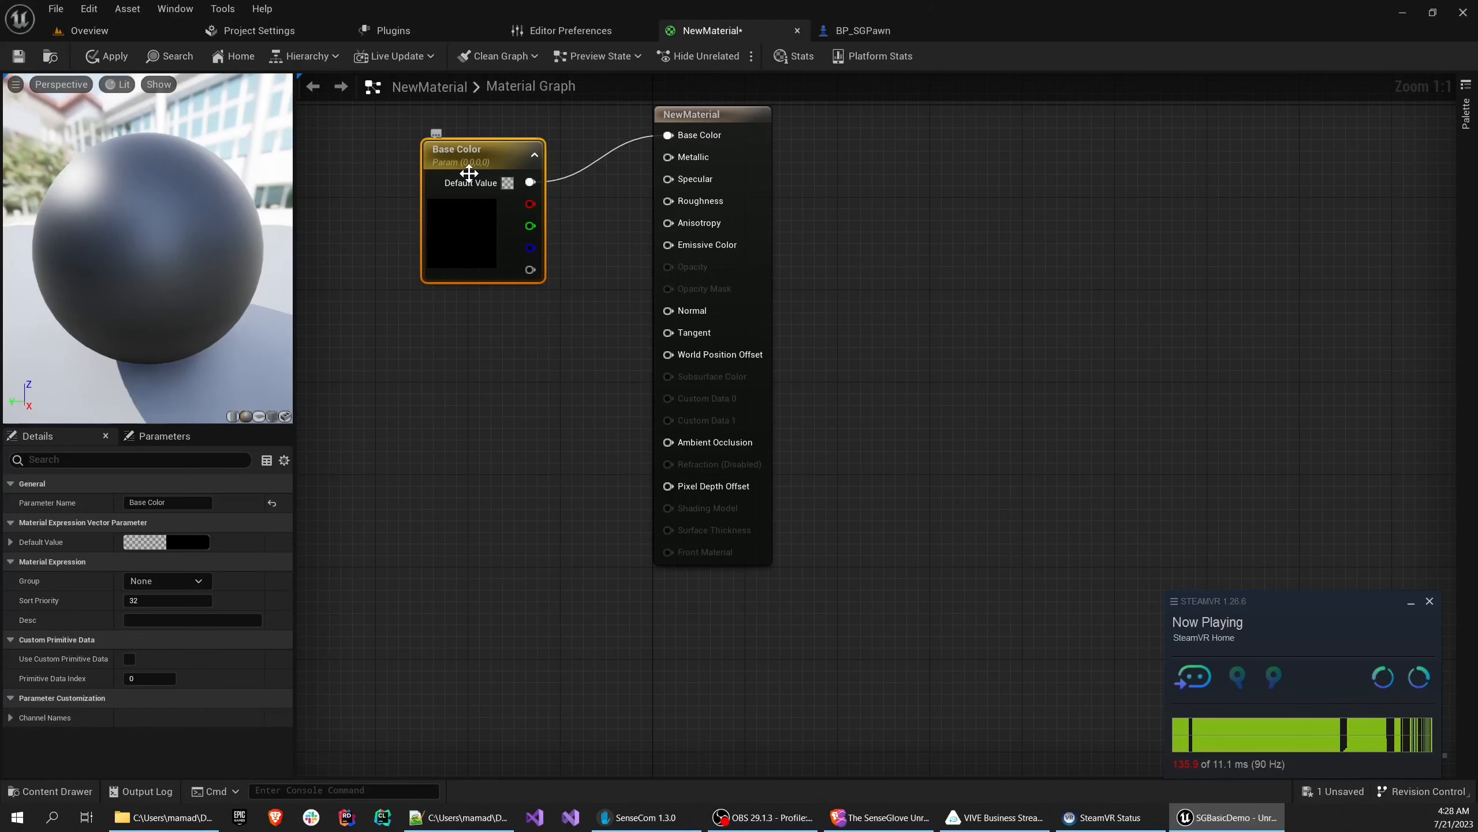
drag(469, 173, 400, 161)
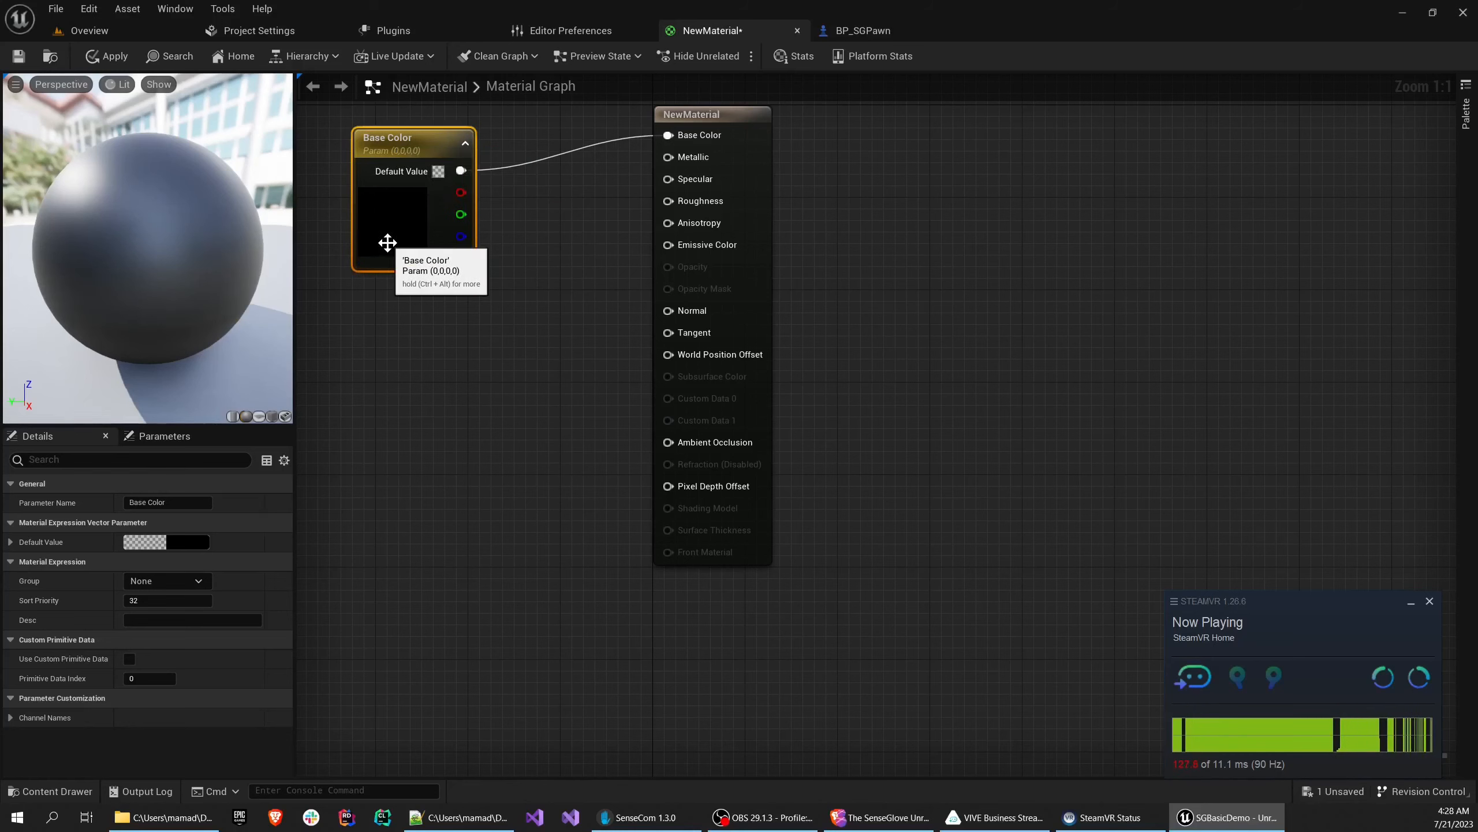
Set the Base Color parameter's default colour to red with R 1, G 0, B 0 and A 1
double_click(387, 242)
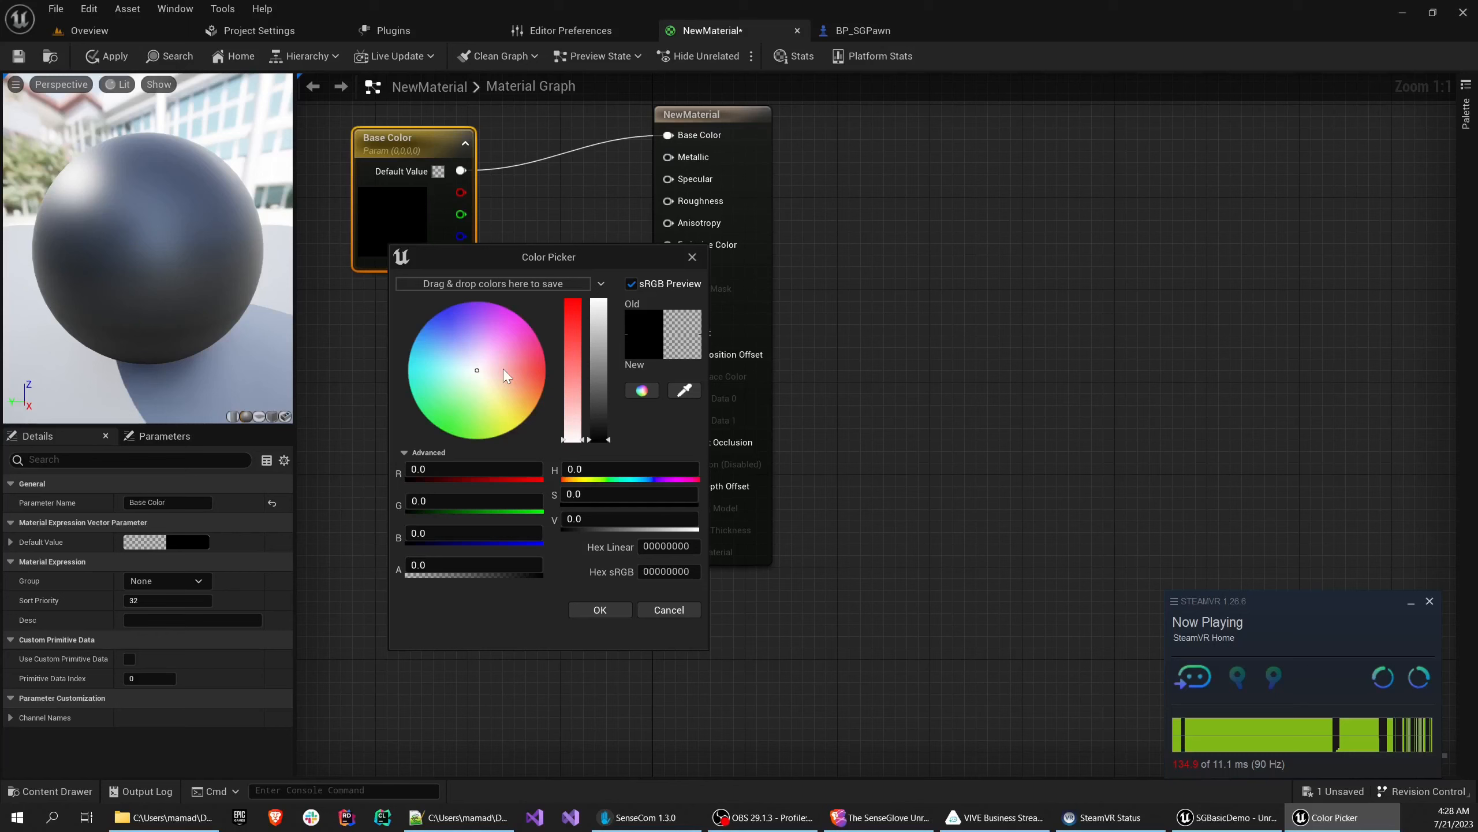
drag(503, 369, 546, 383)
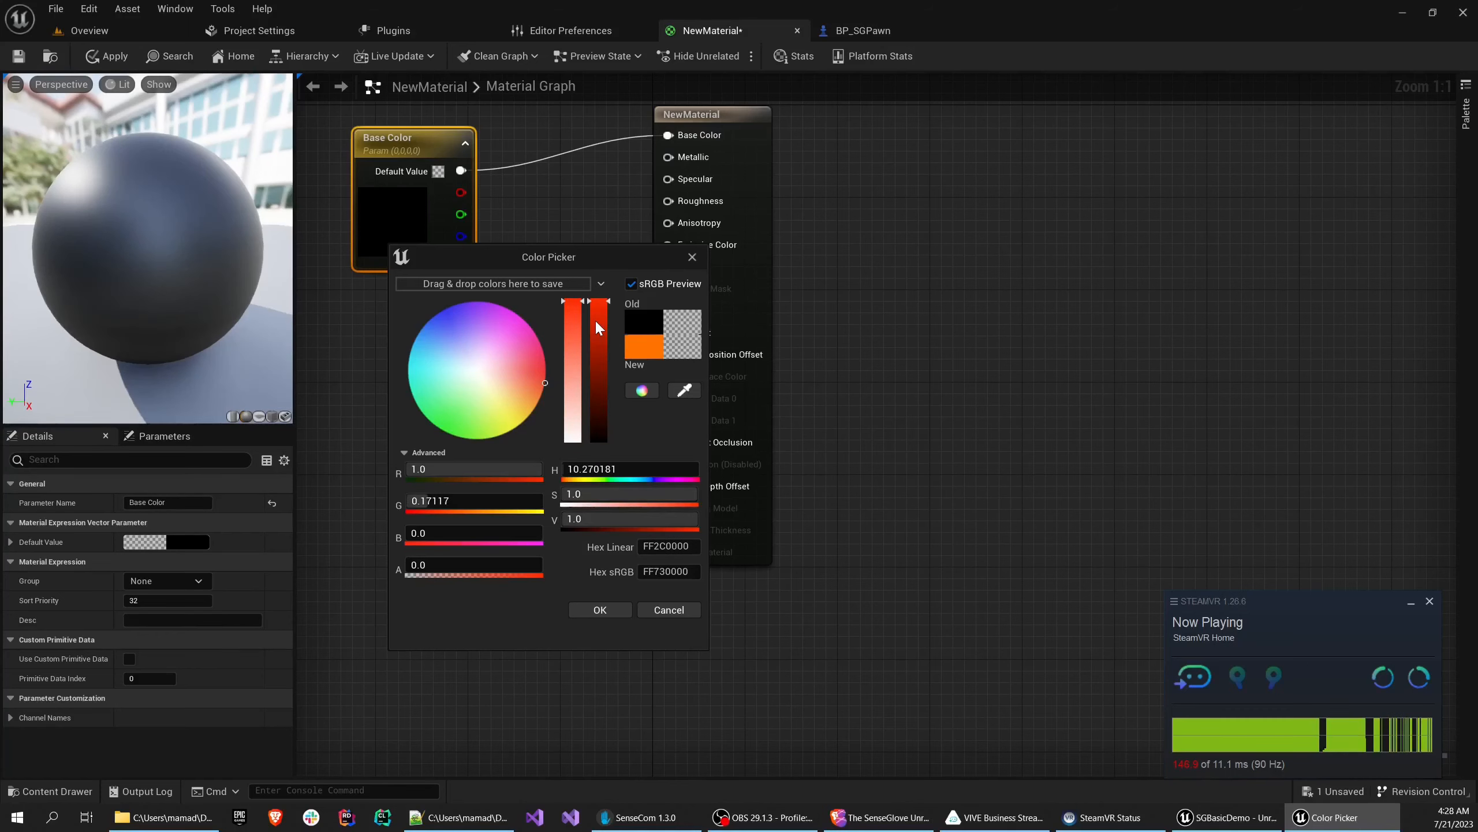
mouse_move(596, 322)
mouse_down()
mouse_move(583, 331)
mouse_move(608, 326)
mouse_up()
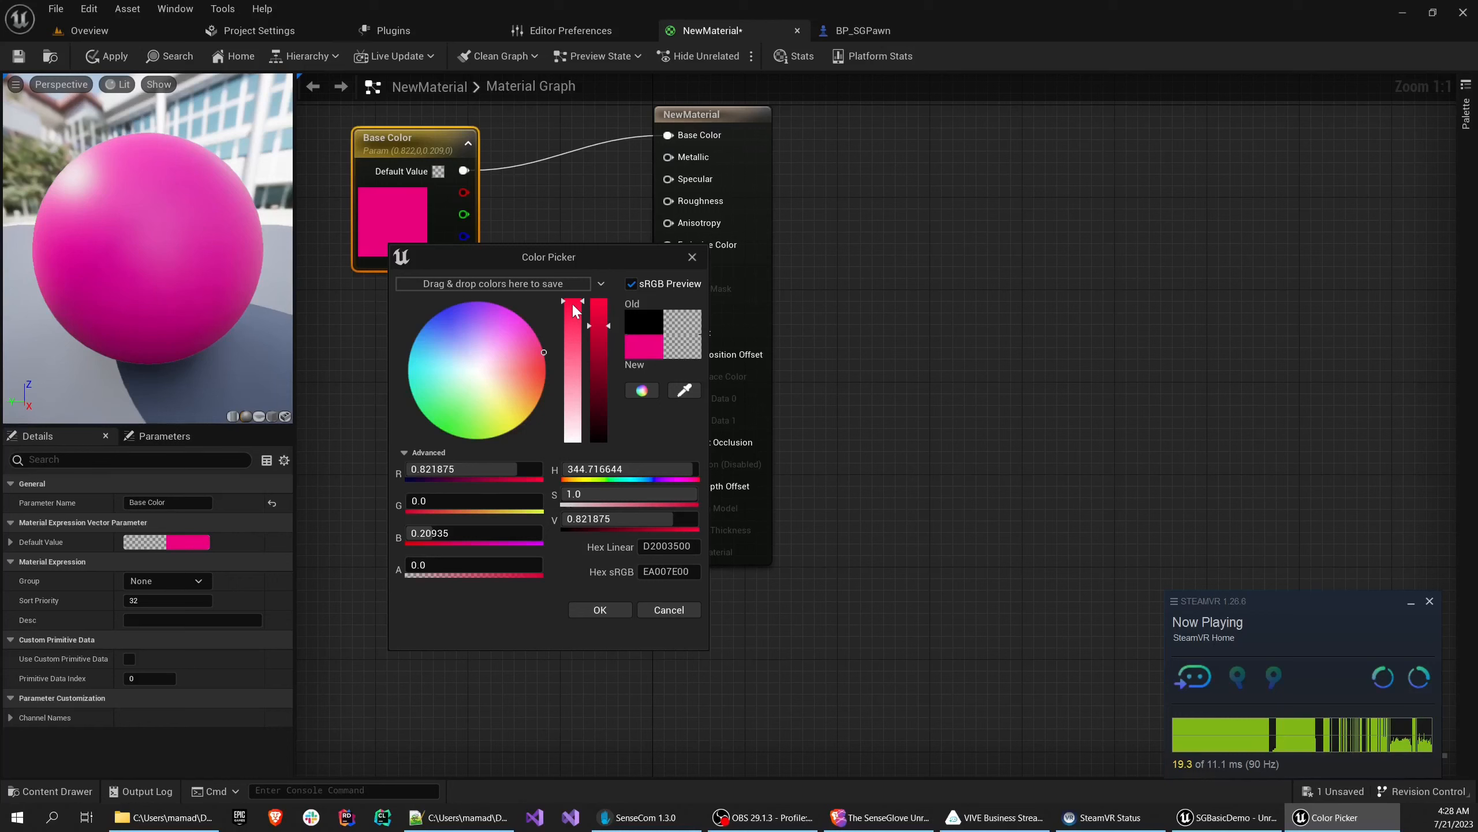
click(539, 342)
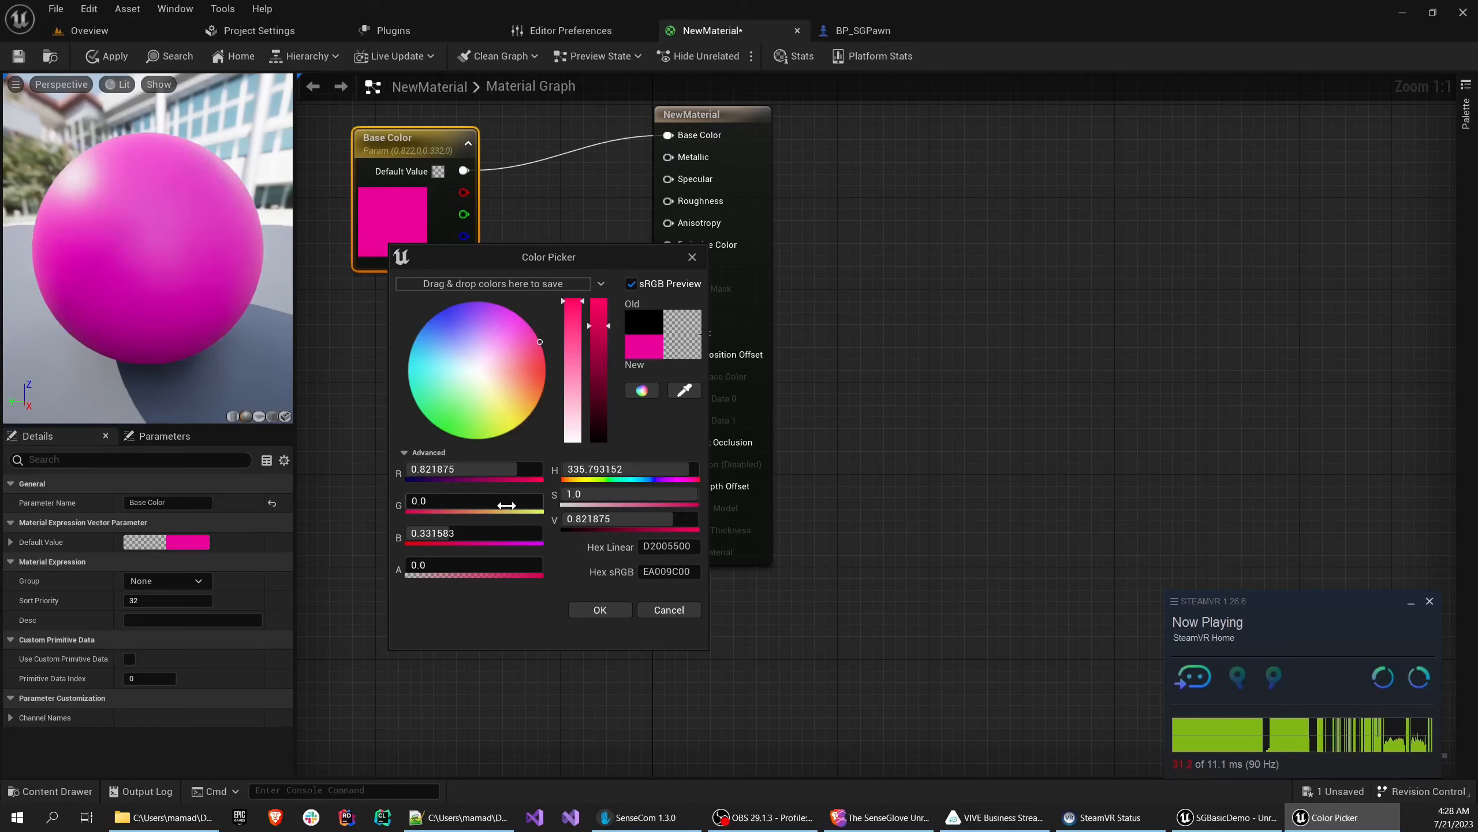
click(440, 532)
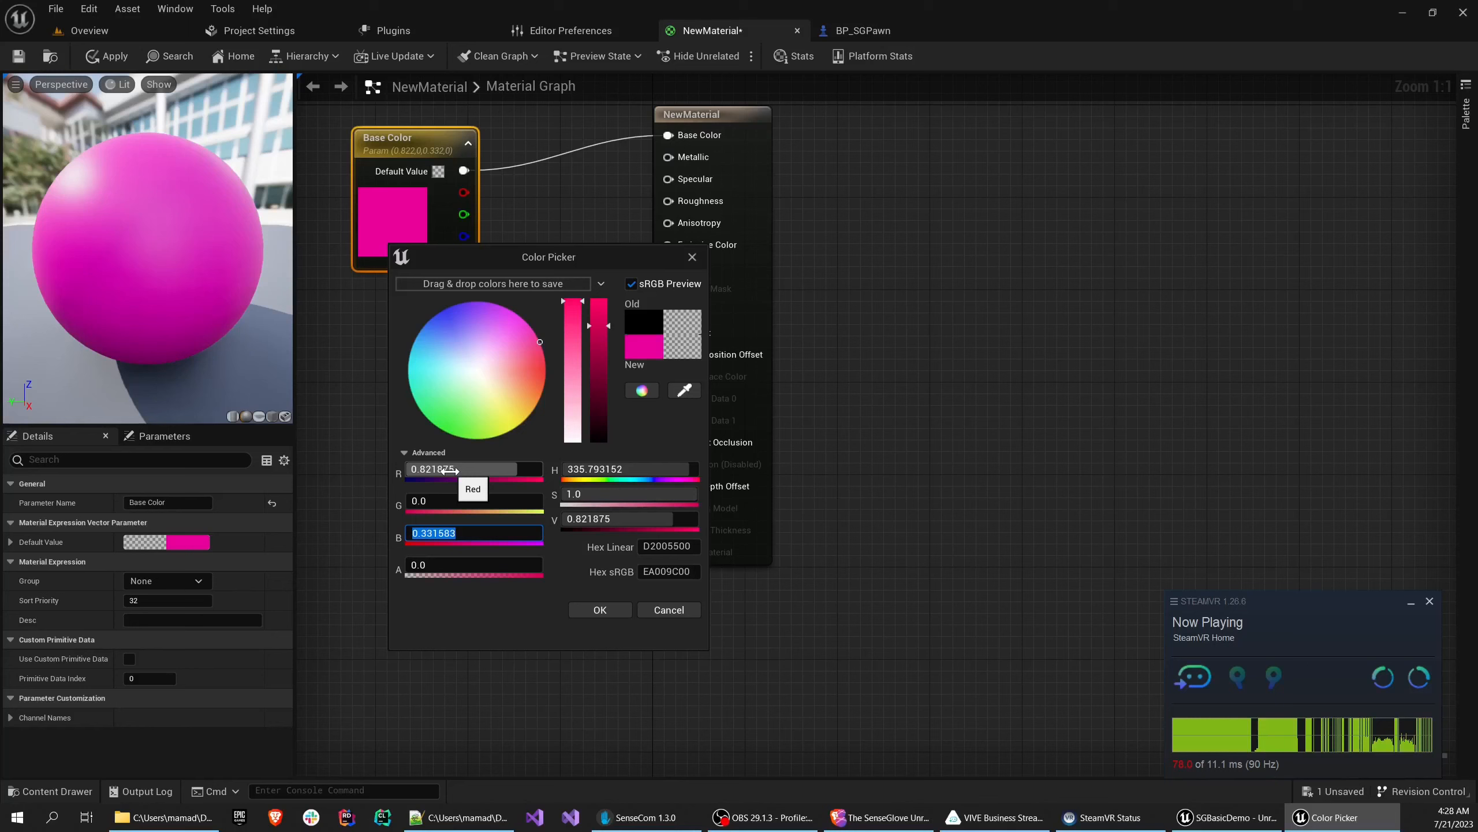
click(450, 471)
text(1)
key(Tab)
key(Tab)
text(0)
key(Tab)
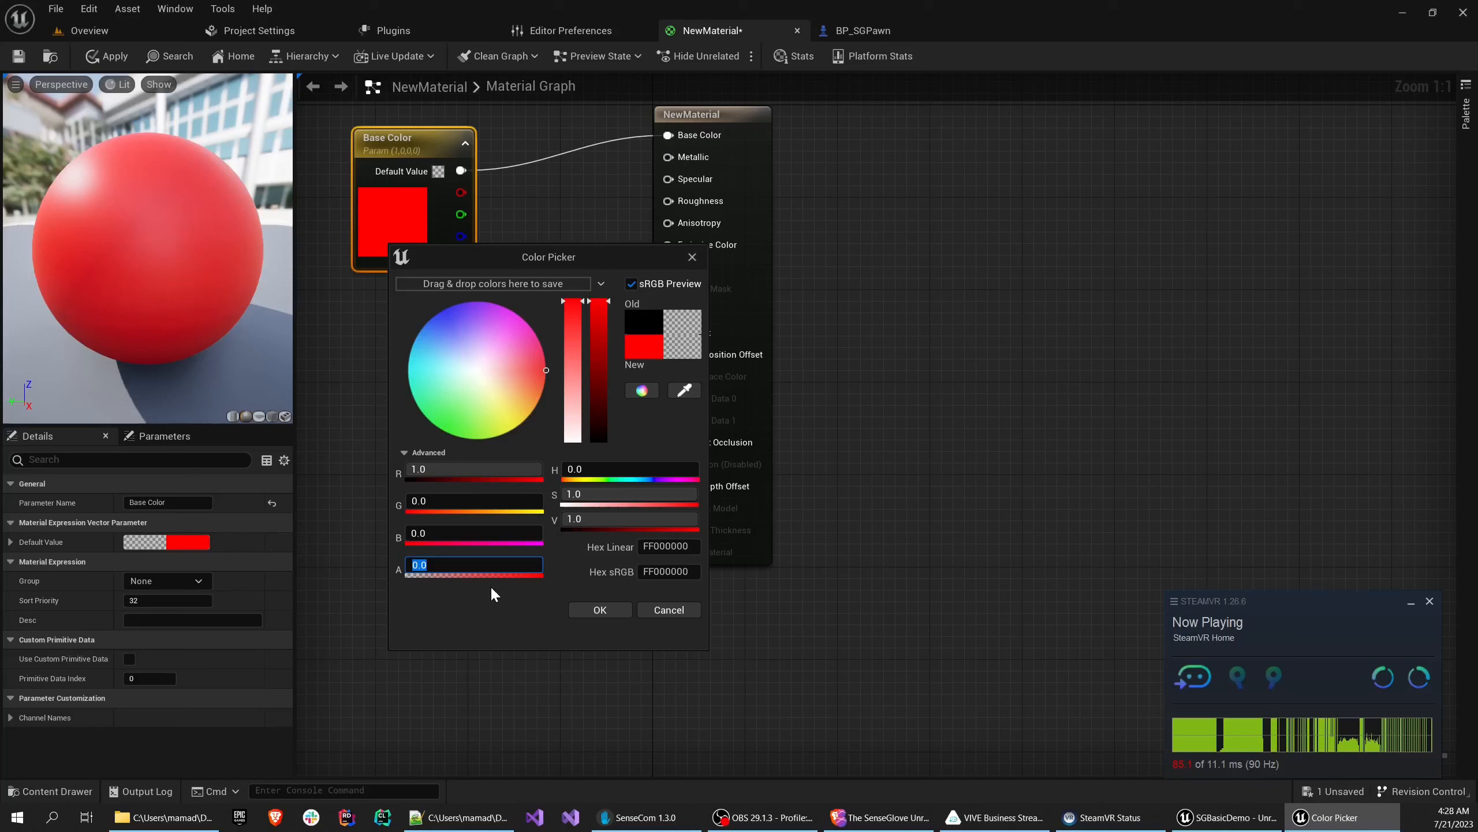
text(1)
key(Return)
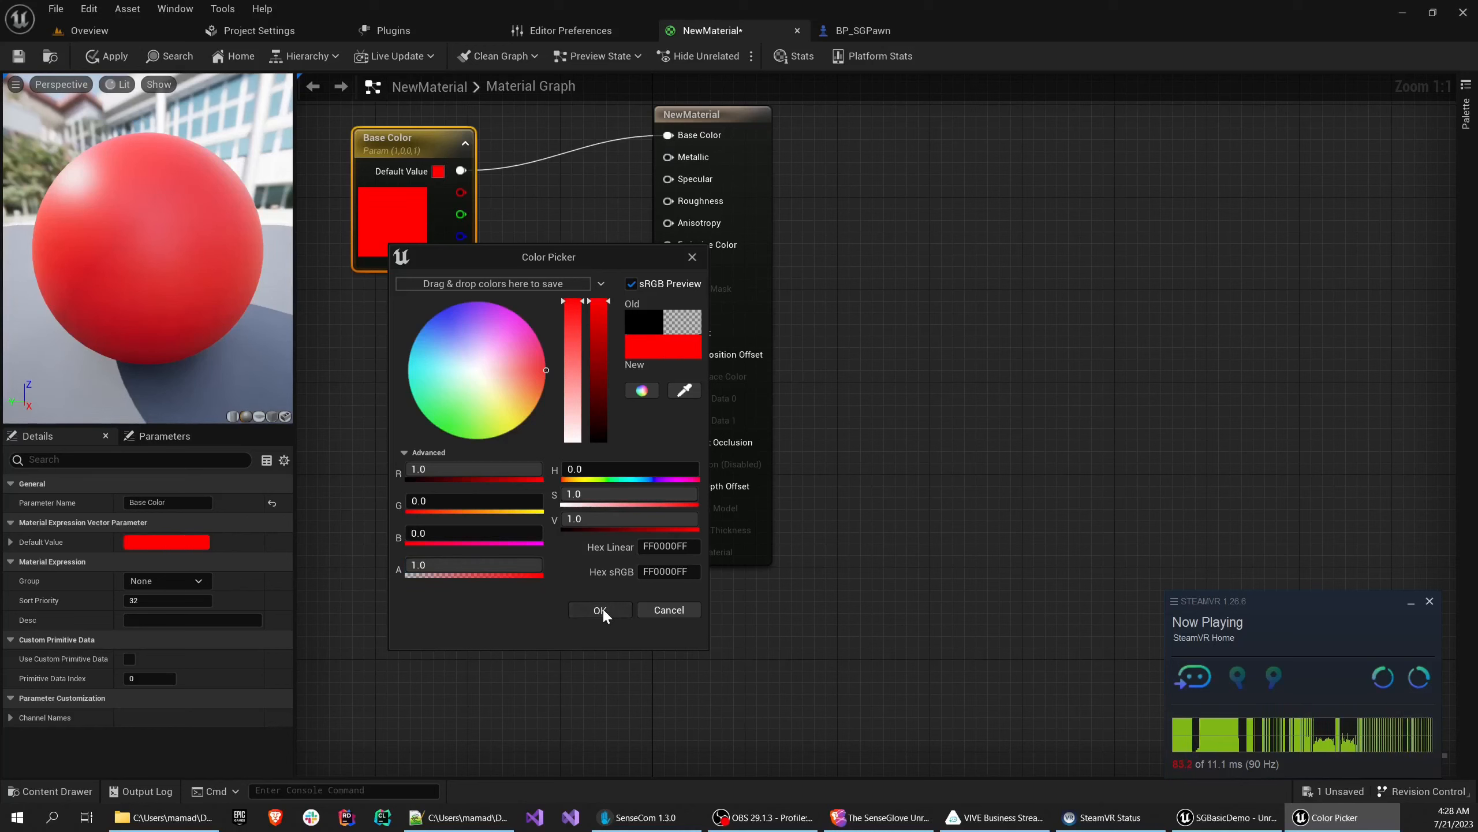
click(599, 610)
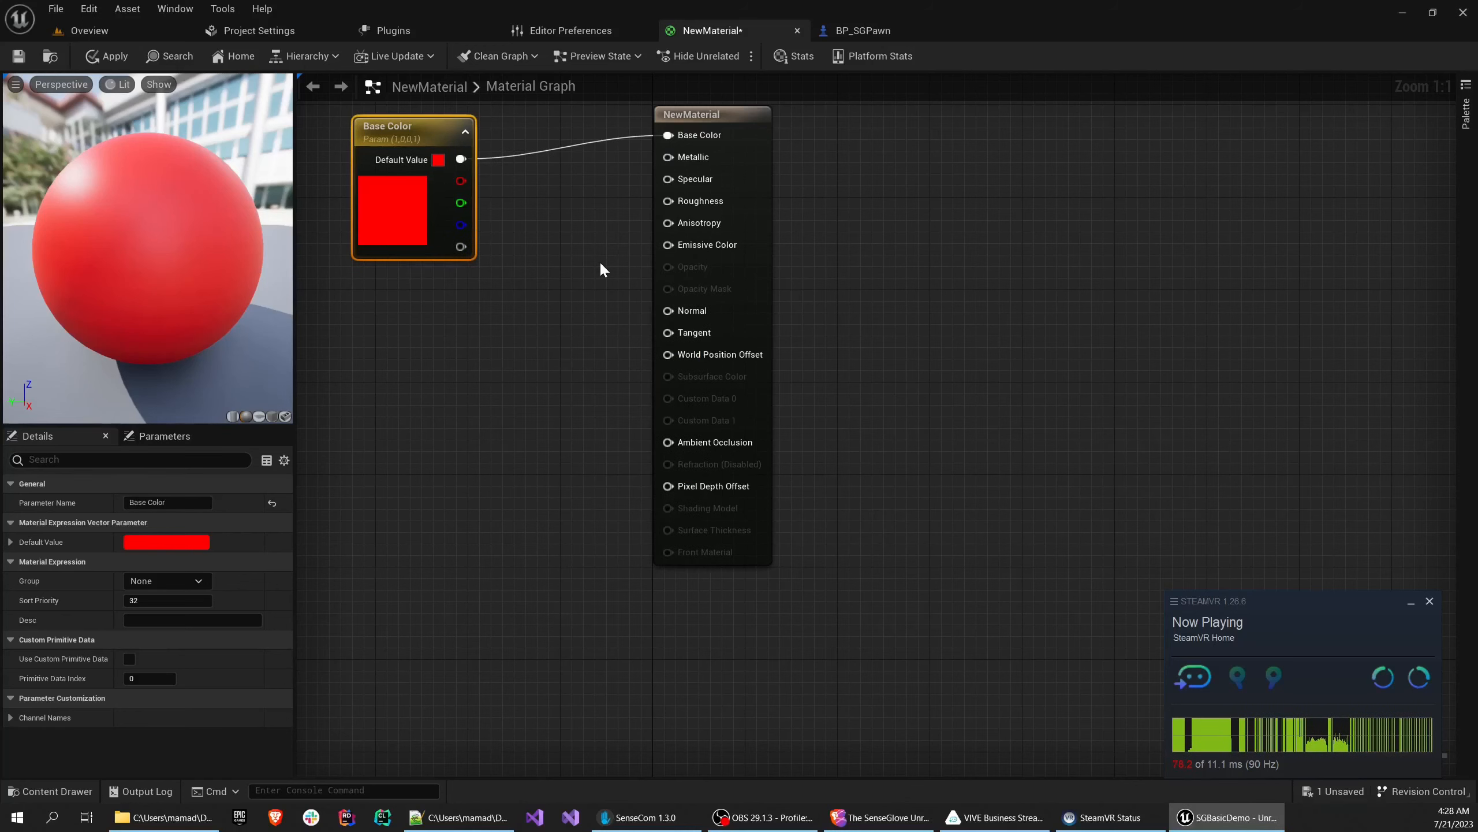
Promote the Roughness input to a parameter, place its node below Base Color, and set its default value to 0.5
right_click(675, 201)
click(695, 227)
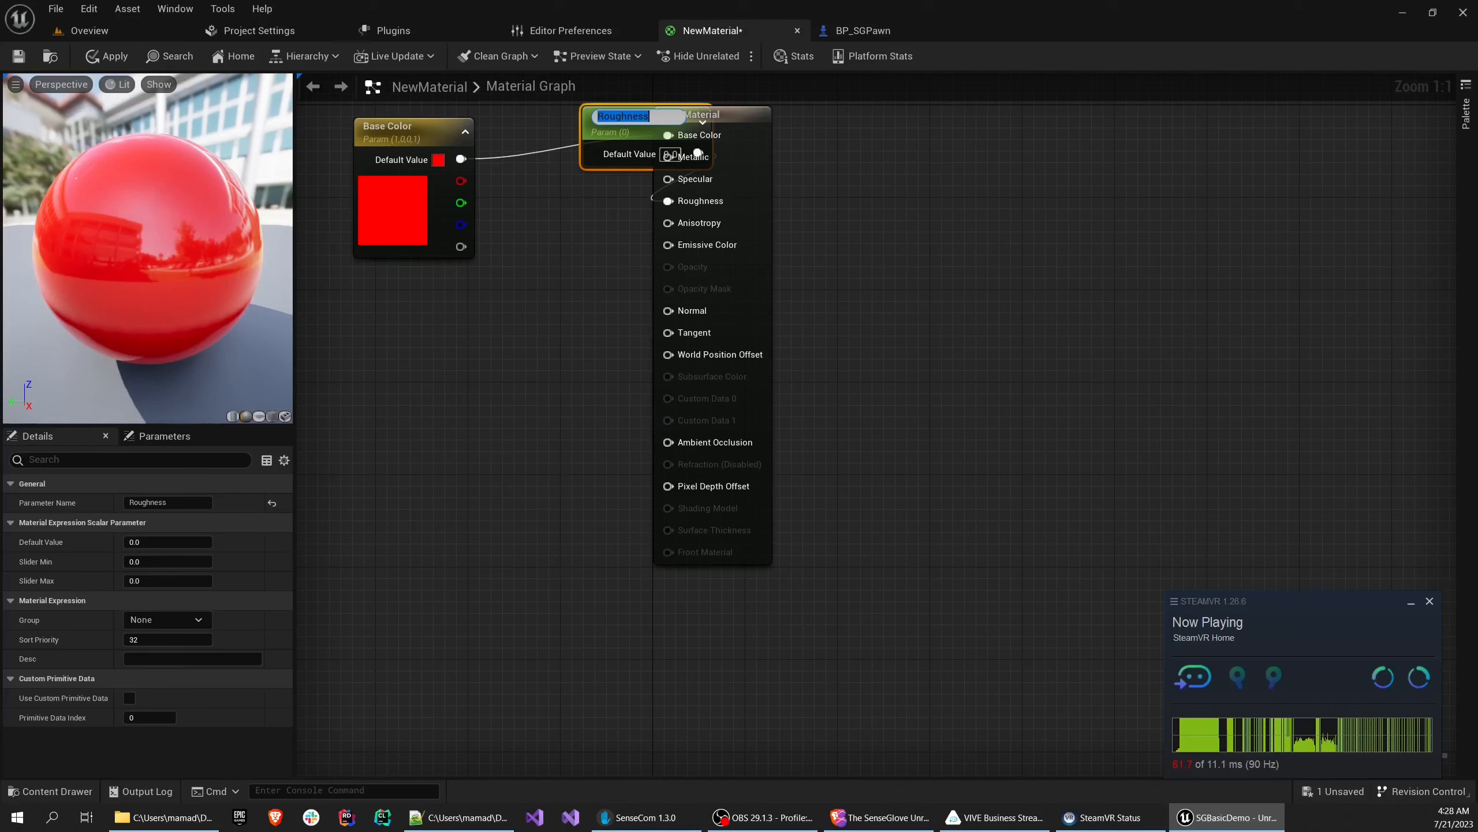
drag(675, 158, 491, 396)
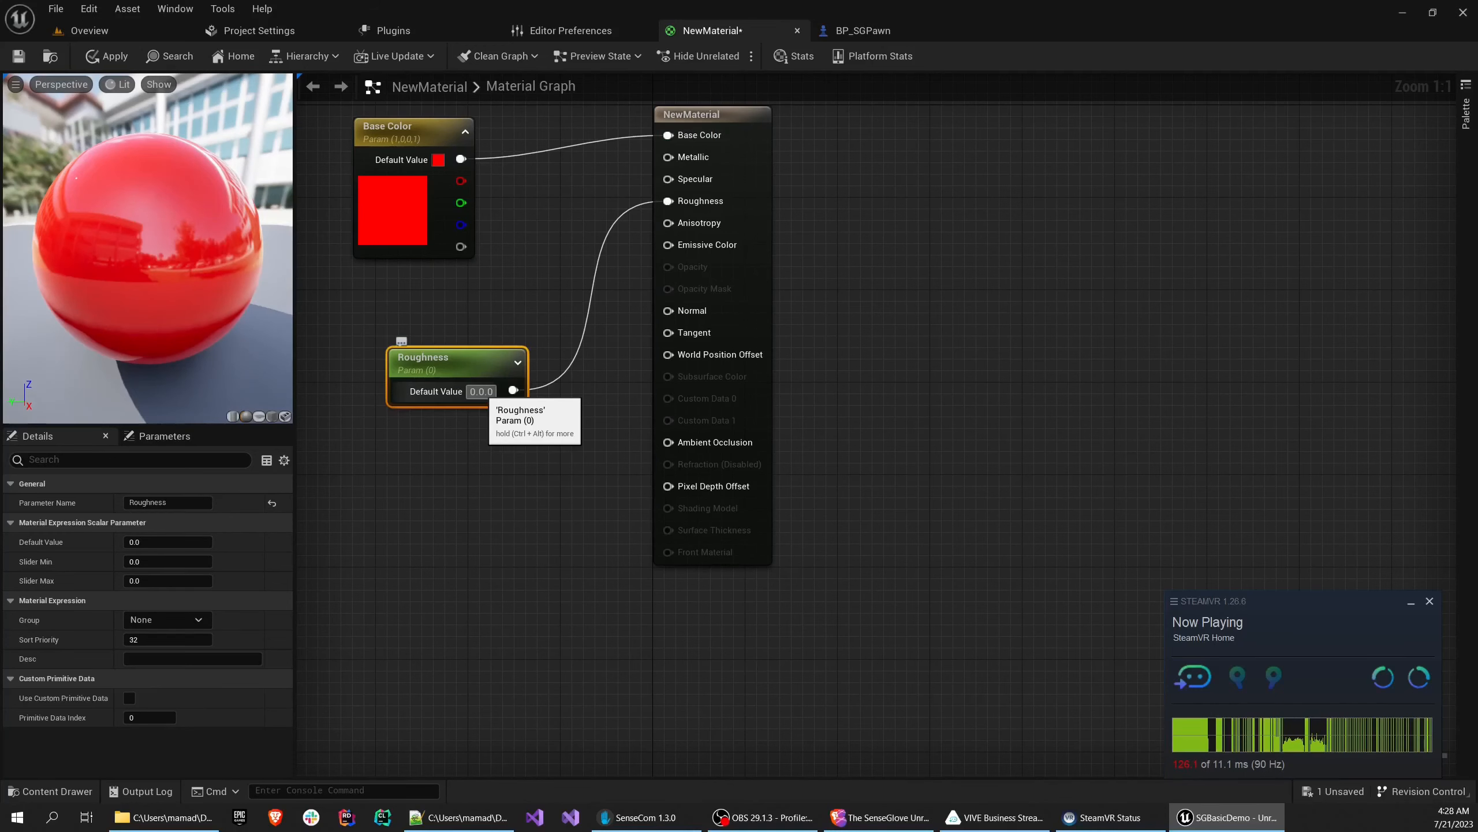
click(488, 392)
text(5)
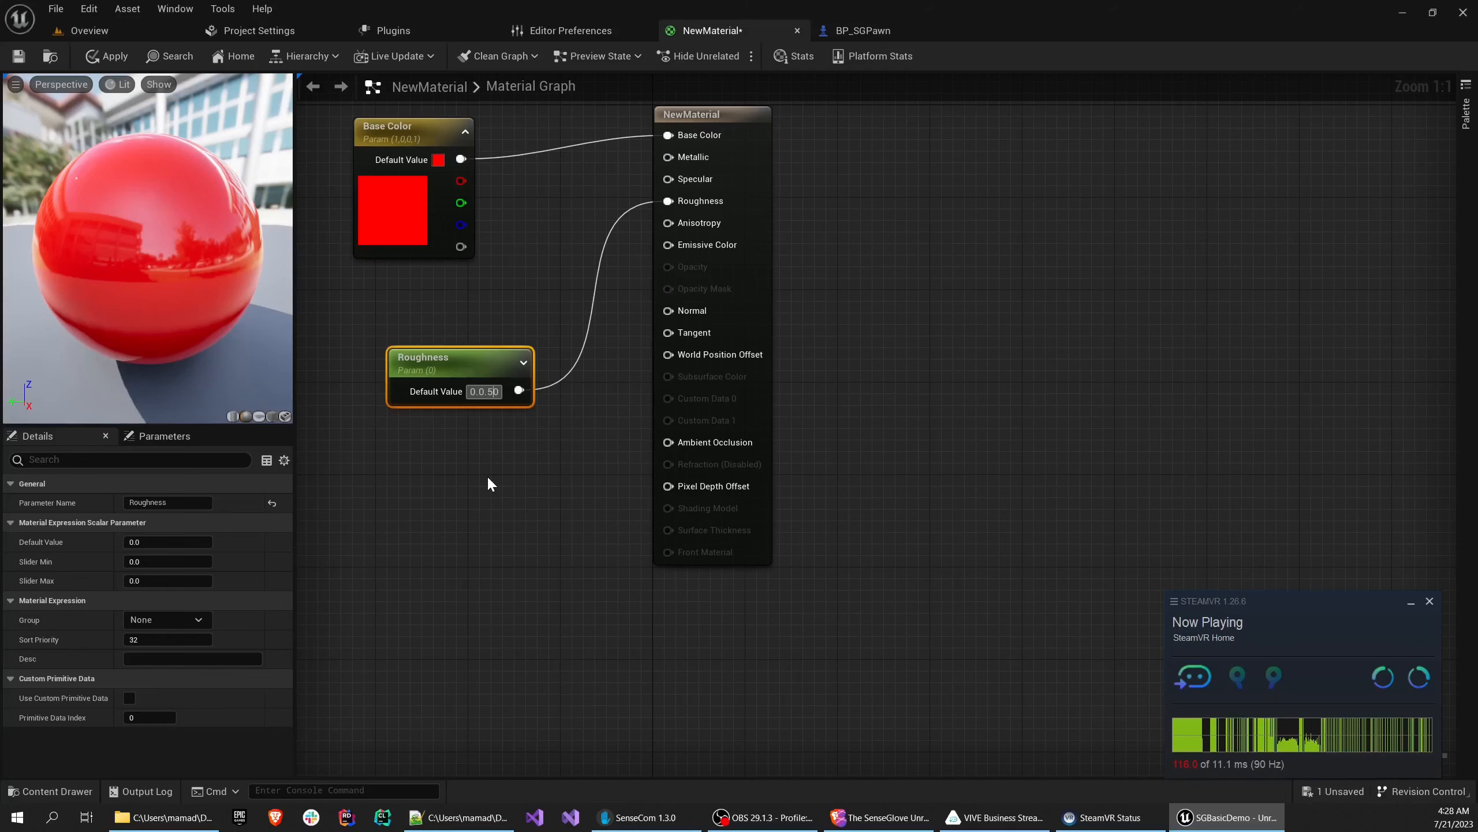
Return to the Oveview level and rename the new material in the TrackerMesh folder as M_FocusTracker
click(134, 30)
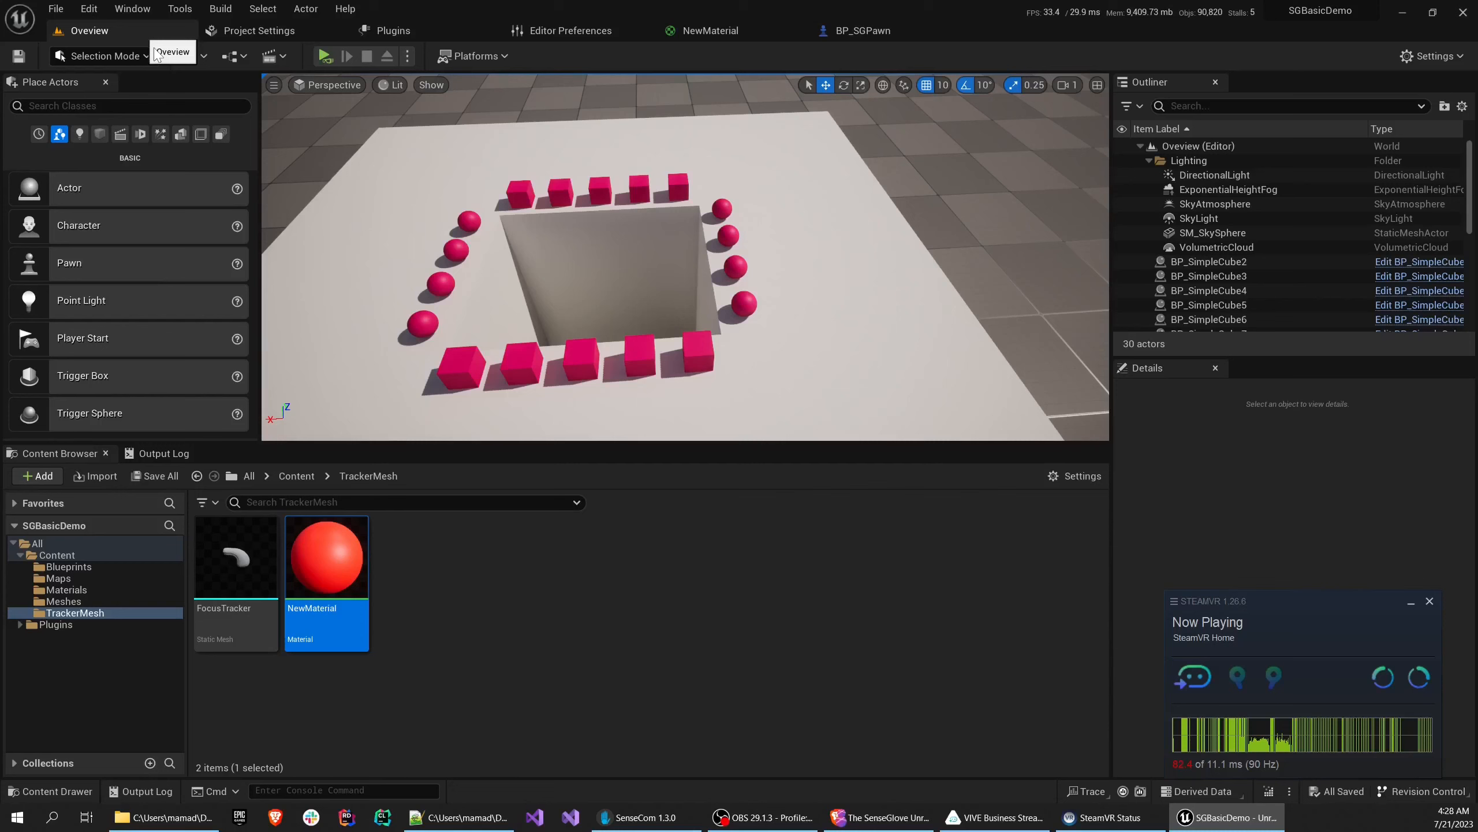
key(F2)
text(M_Foc)
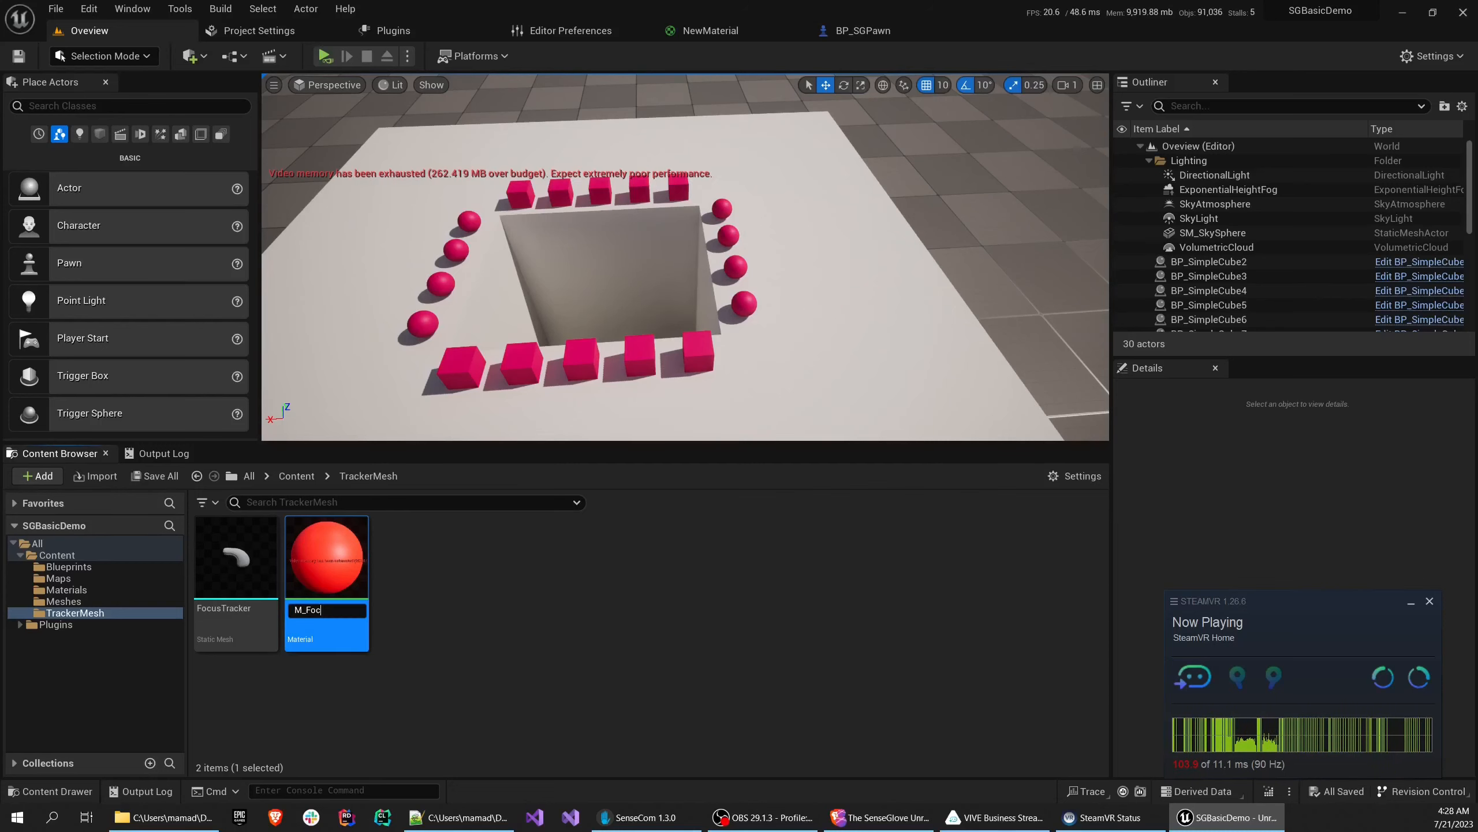
text(usTracker)
key(Return)
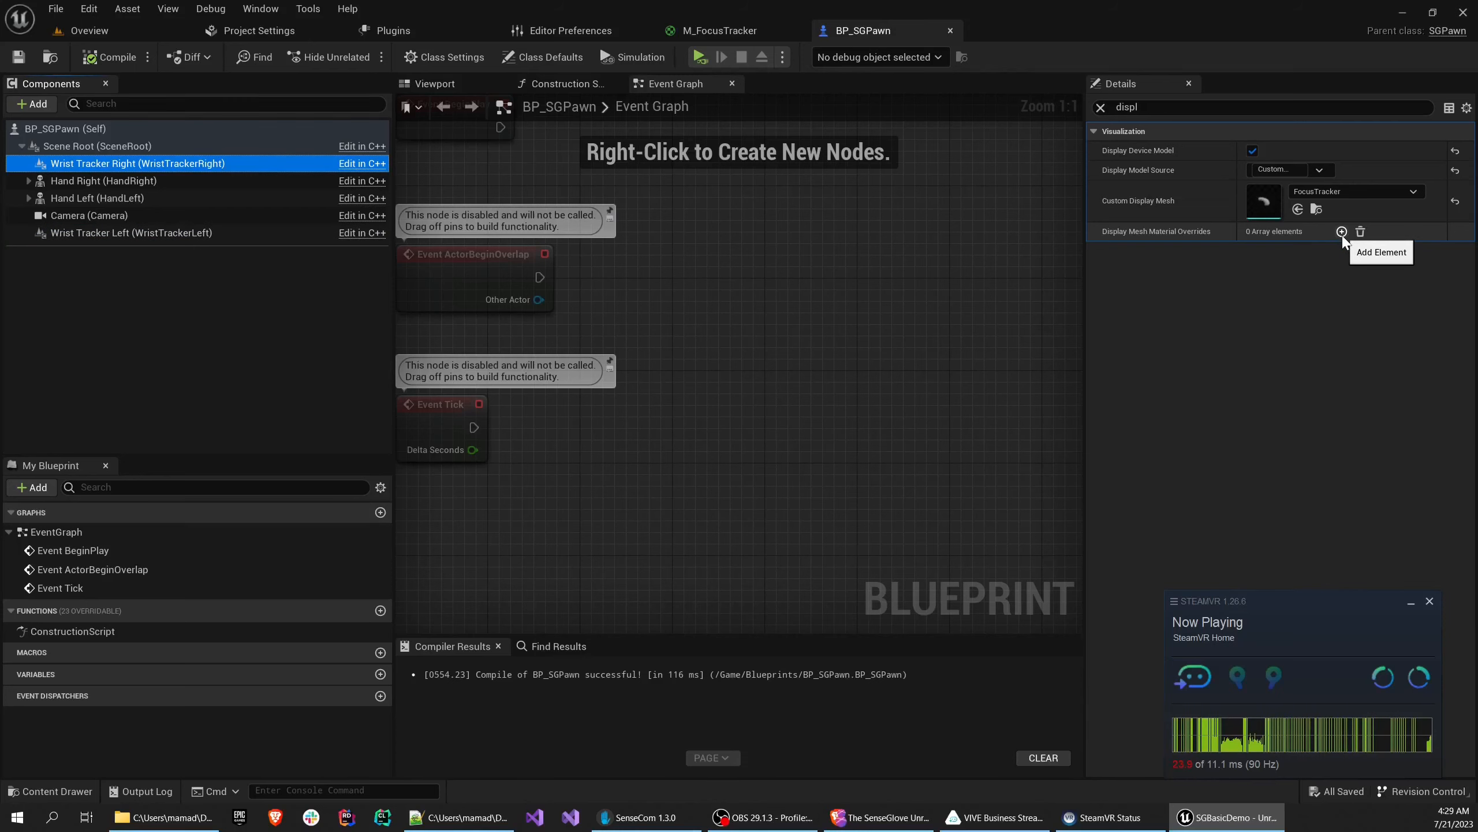
Add a display mesh material override to Wrist Tracker Right in BP_SGPawn and assign M_FocusTracker to it
click(1341, 232)
click(1306, 254)
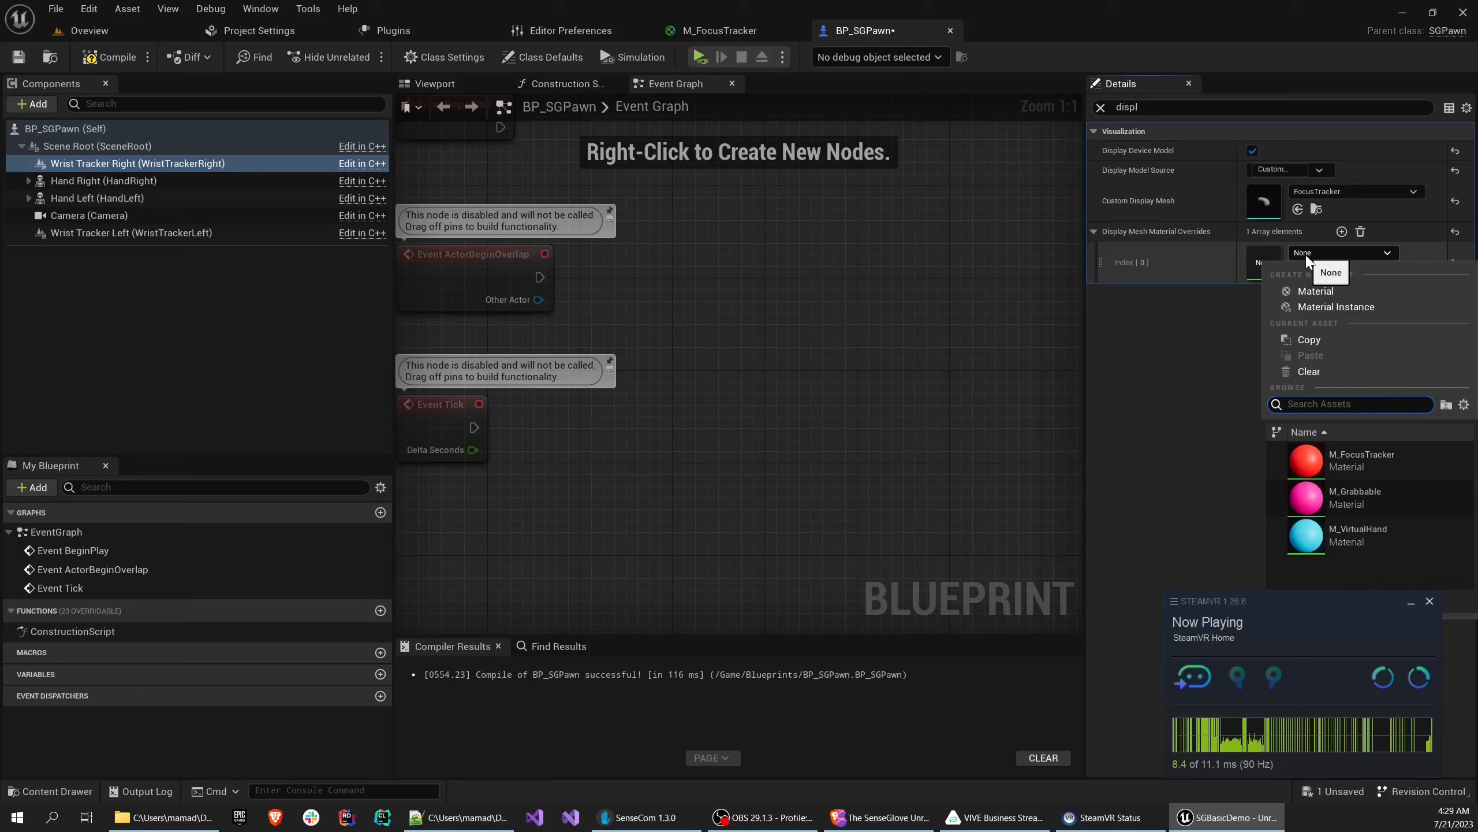
click(1349, 458)
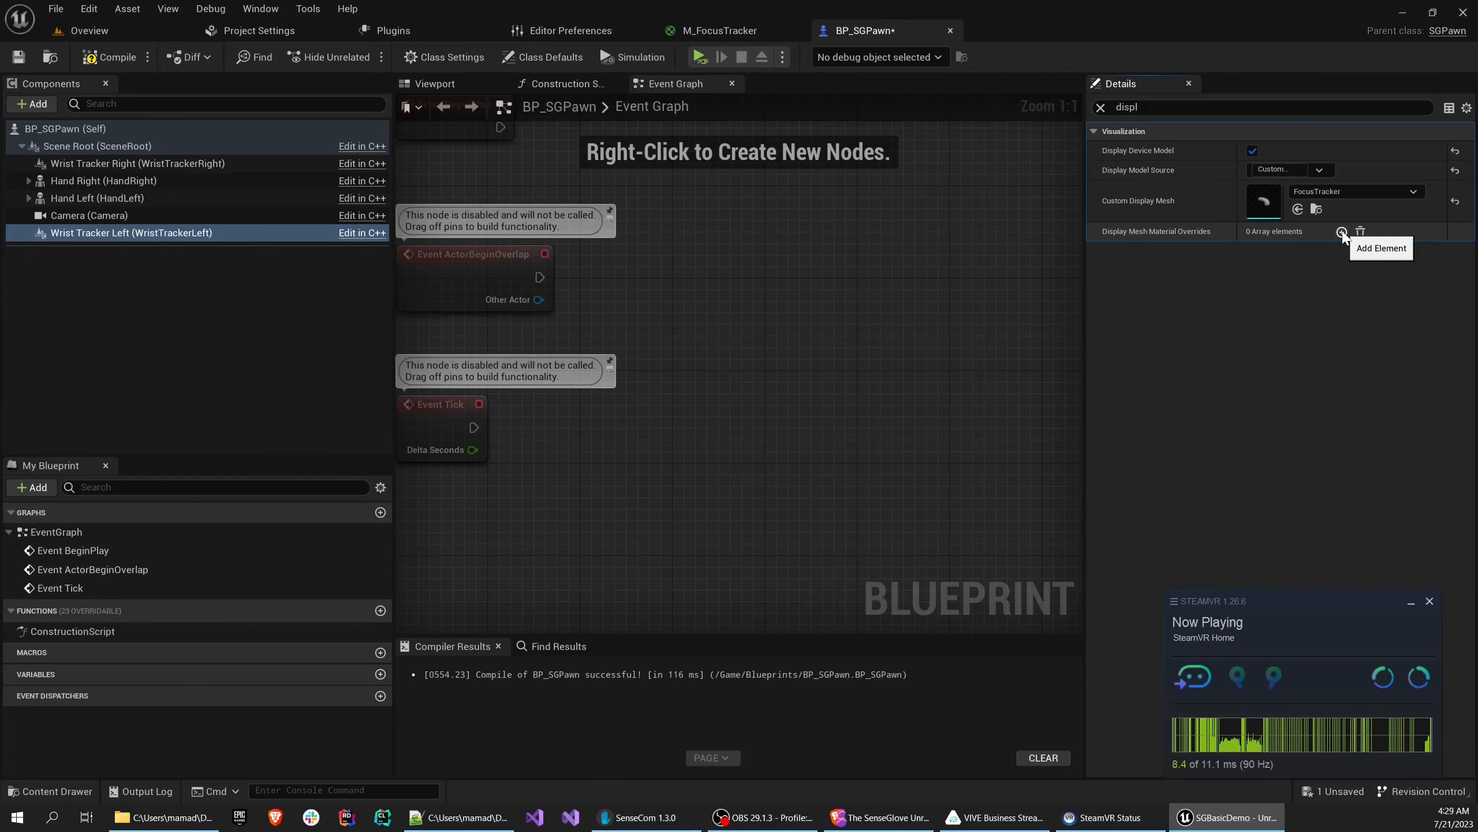
Add an M_FocusTracker display mesh material override to Wrist Tracker Left, and compile and save the Blueprint
click(1341, 232)
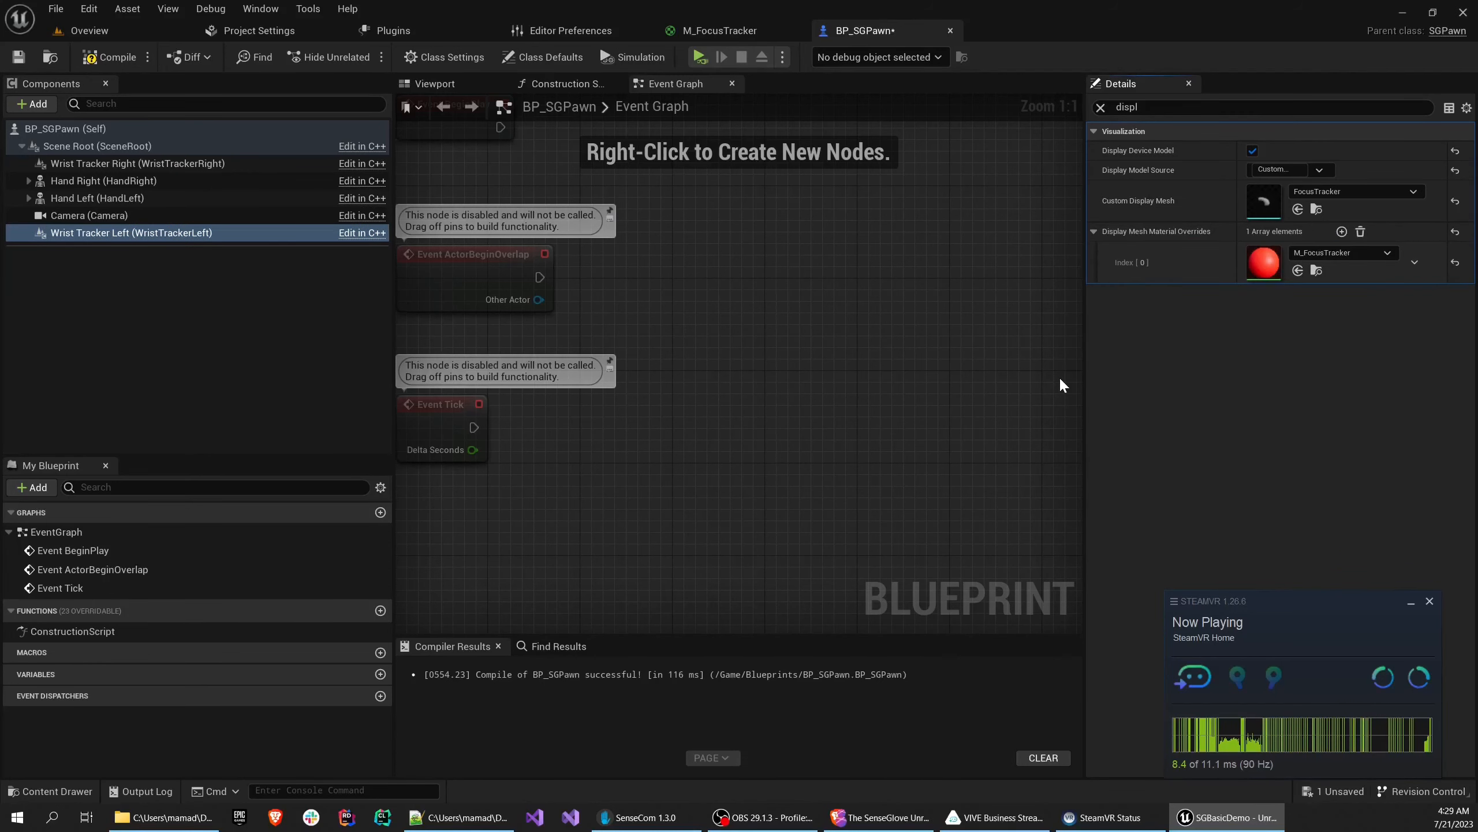
click(101, 57)
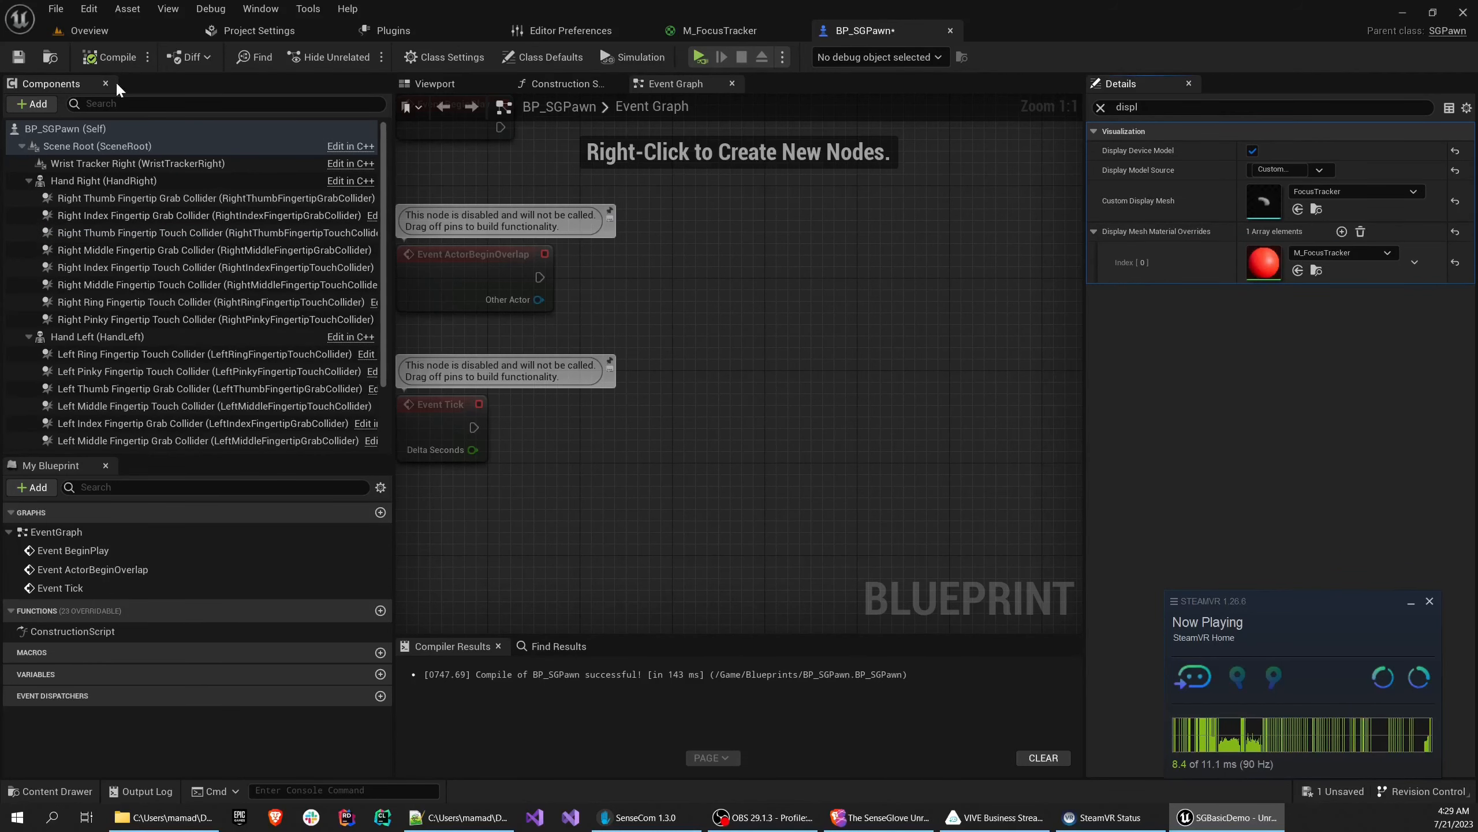
click(17, 57)
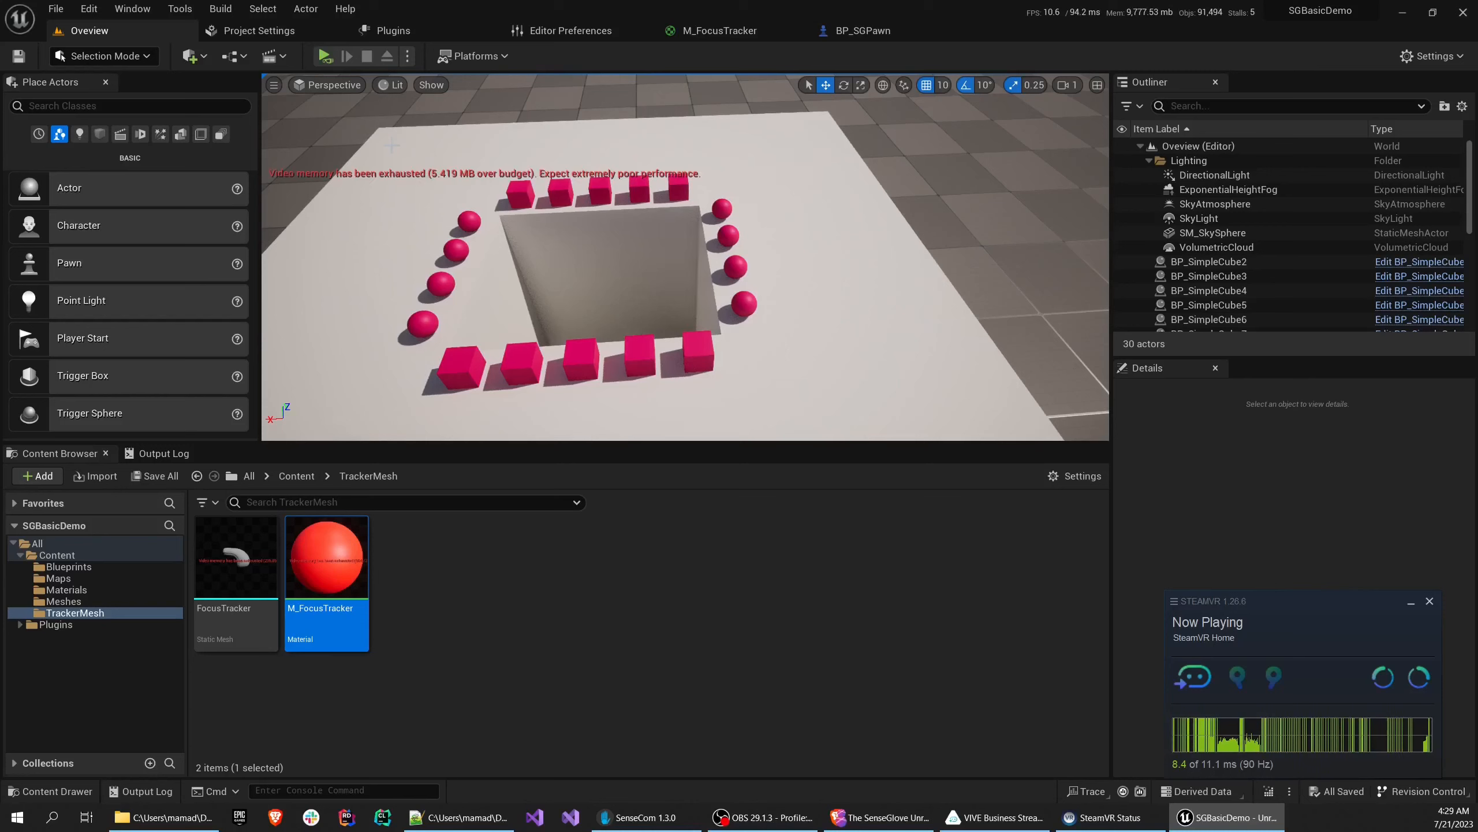
Run the Oveview level in VR Preview to check the wrist trackers with their new material
click(407, 56)
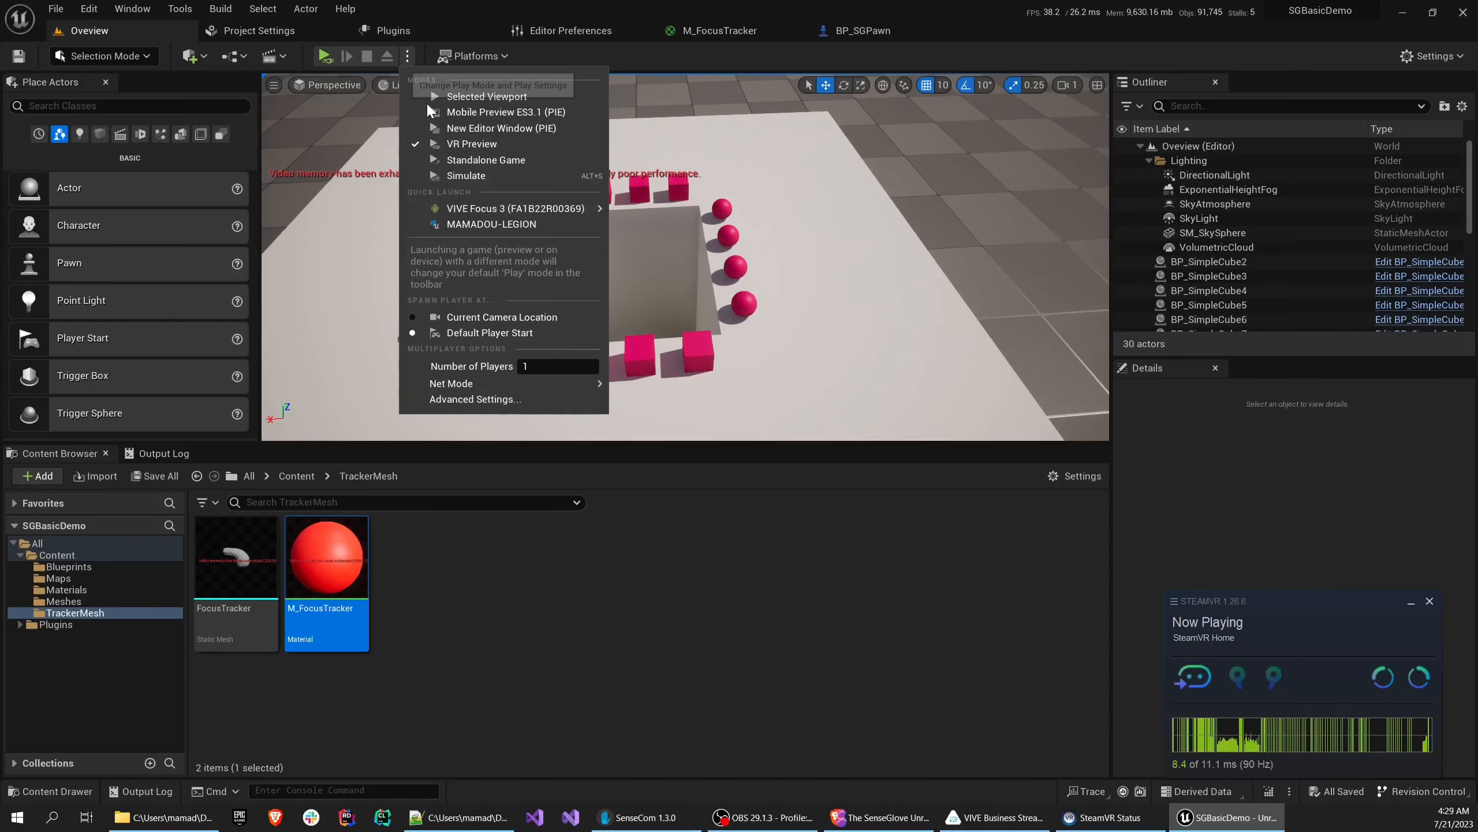
click(455, 143)
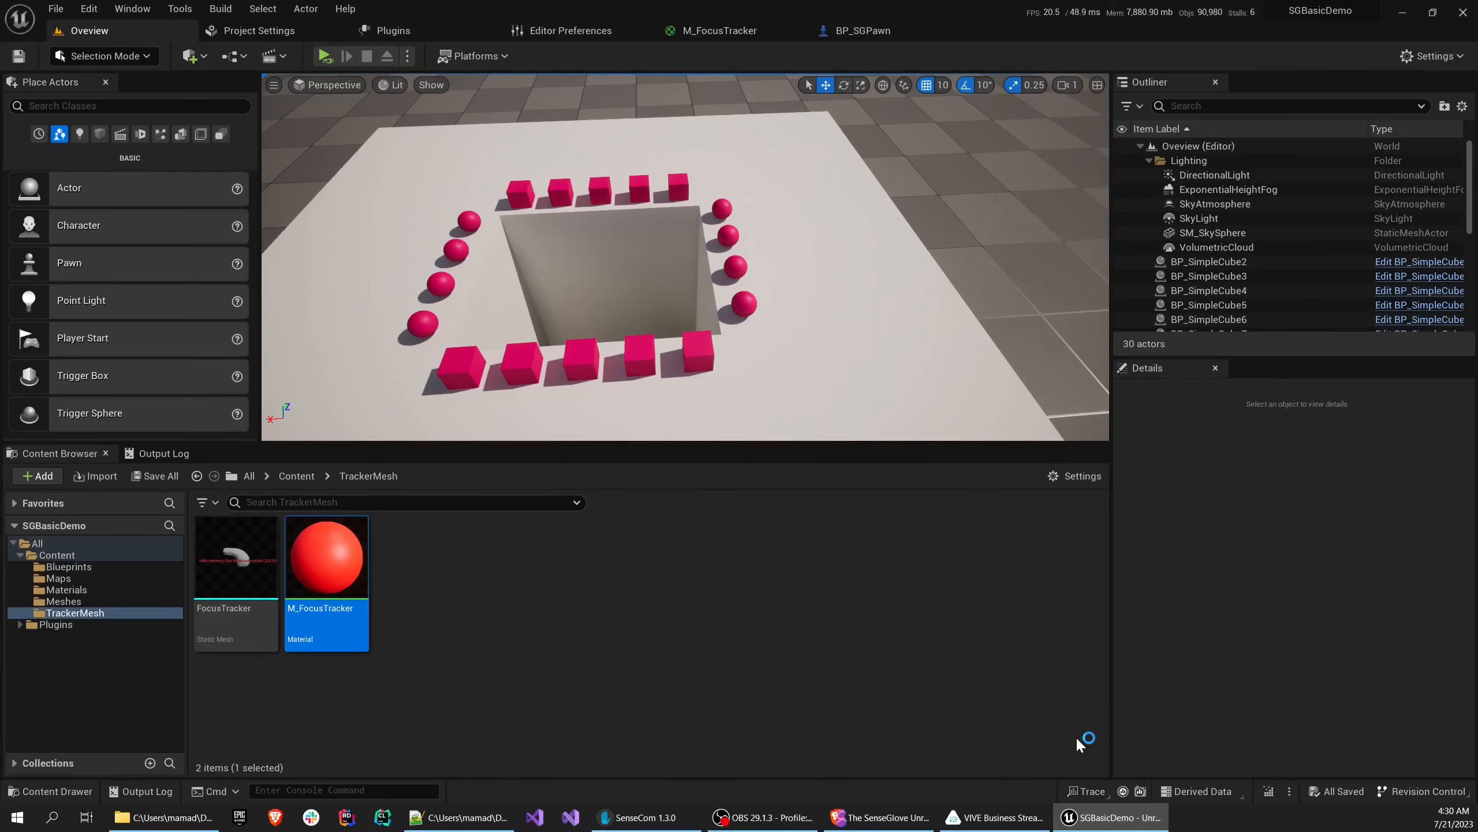
Close the Unreal Editor and exit VIVE Business Streaming
click(1074, 816)
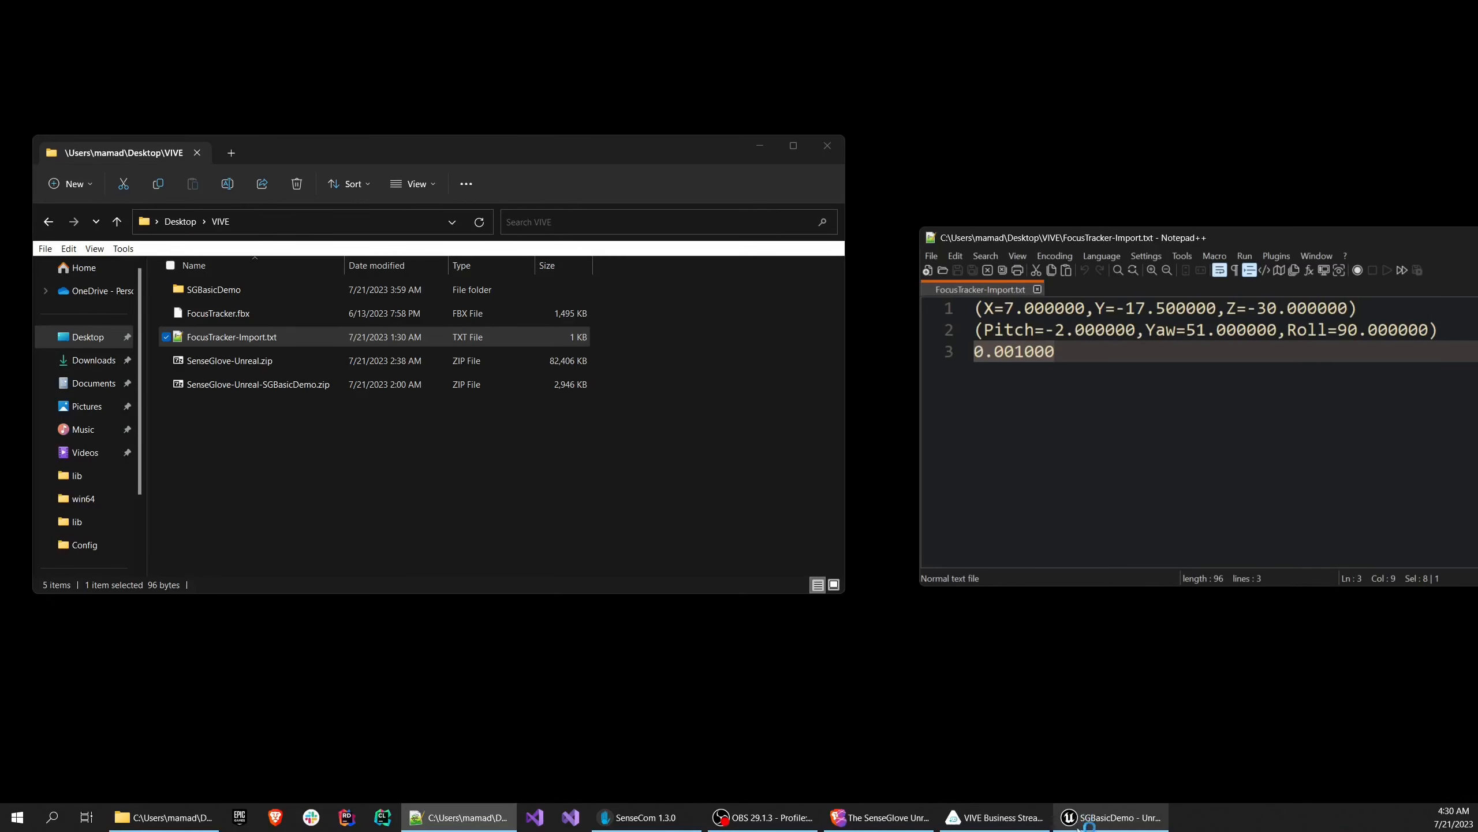
click(1080, 817)
click(995, 817)
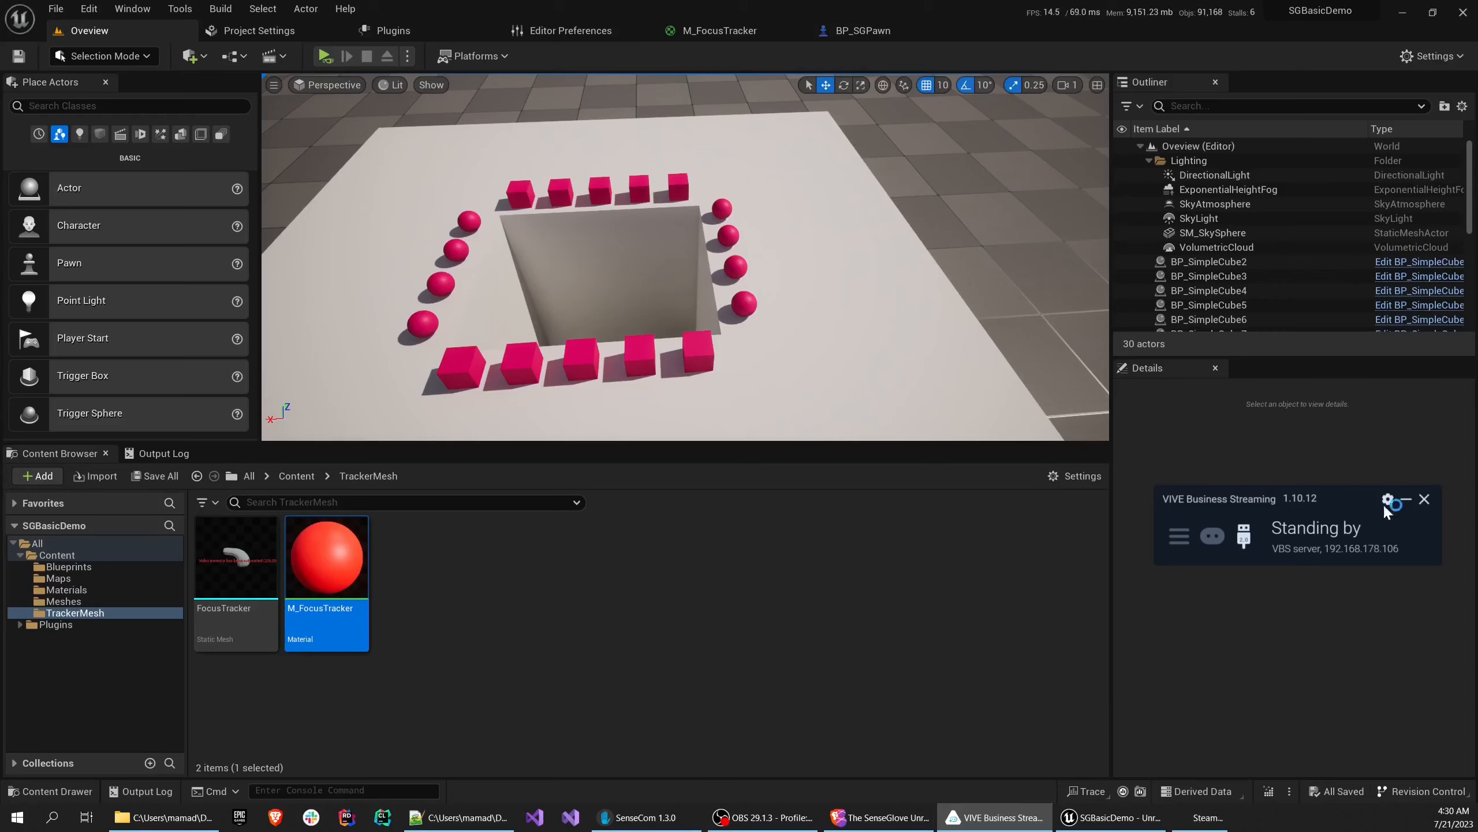
click(1424, 499)
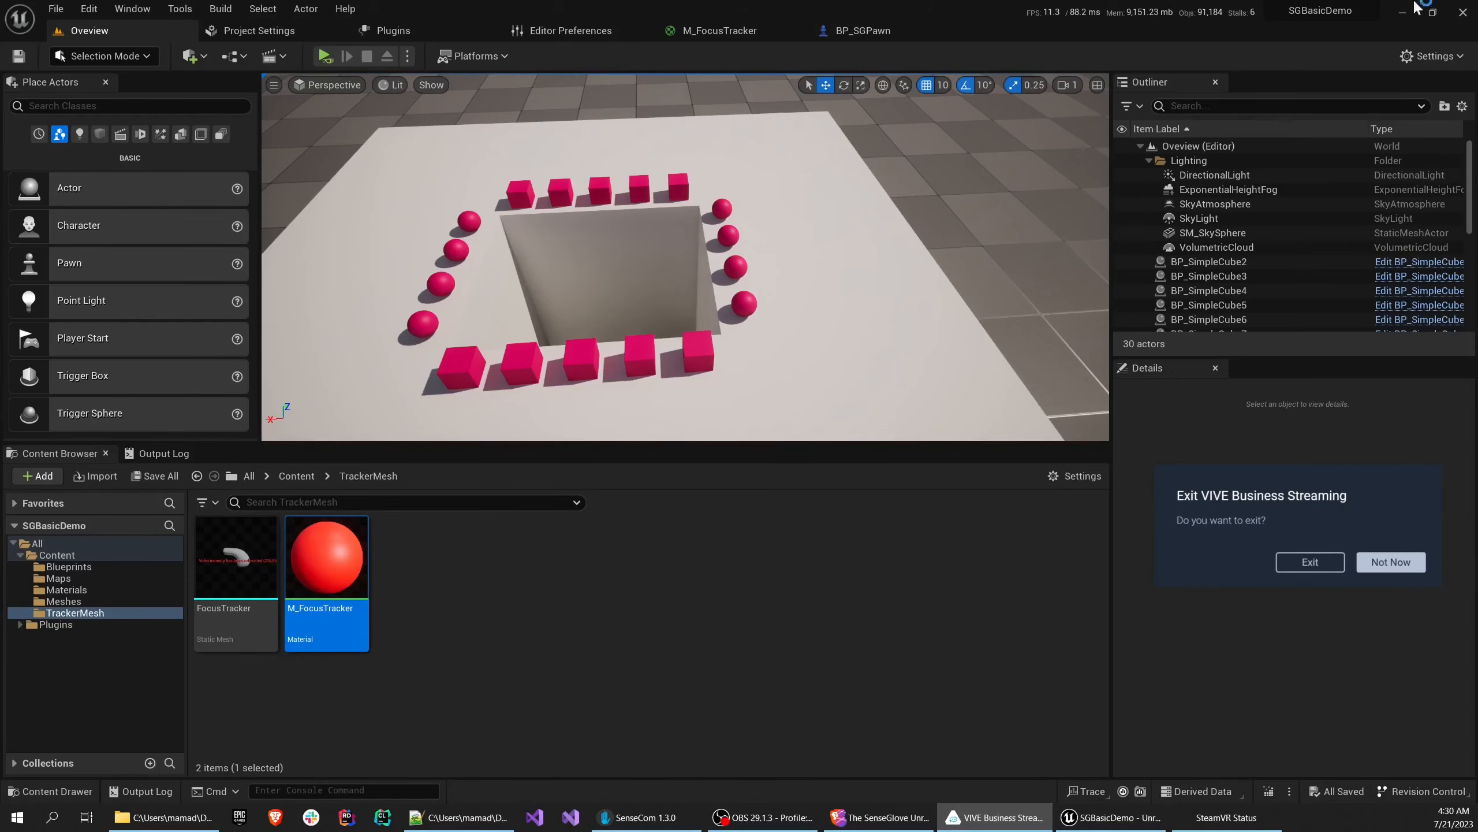
click(1464, 16)
click(1333, 560)
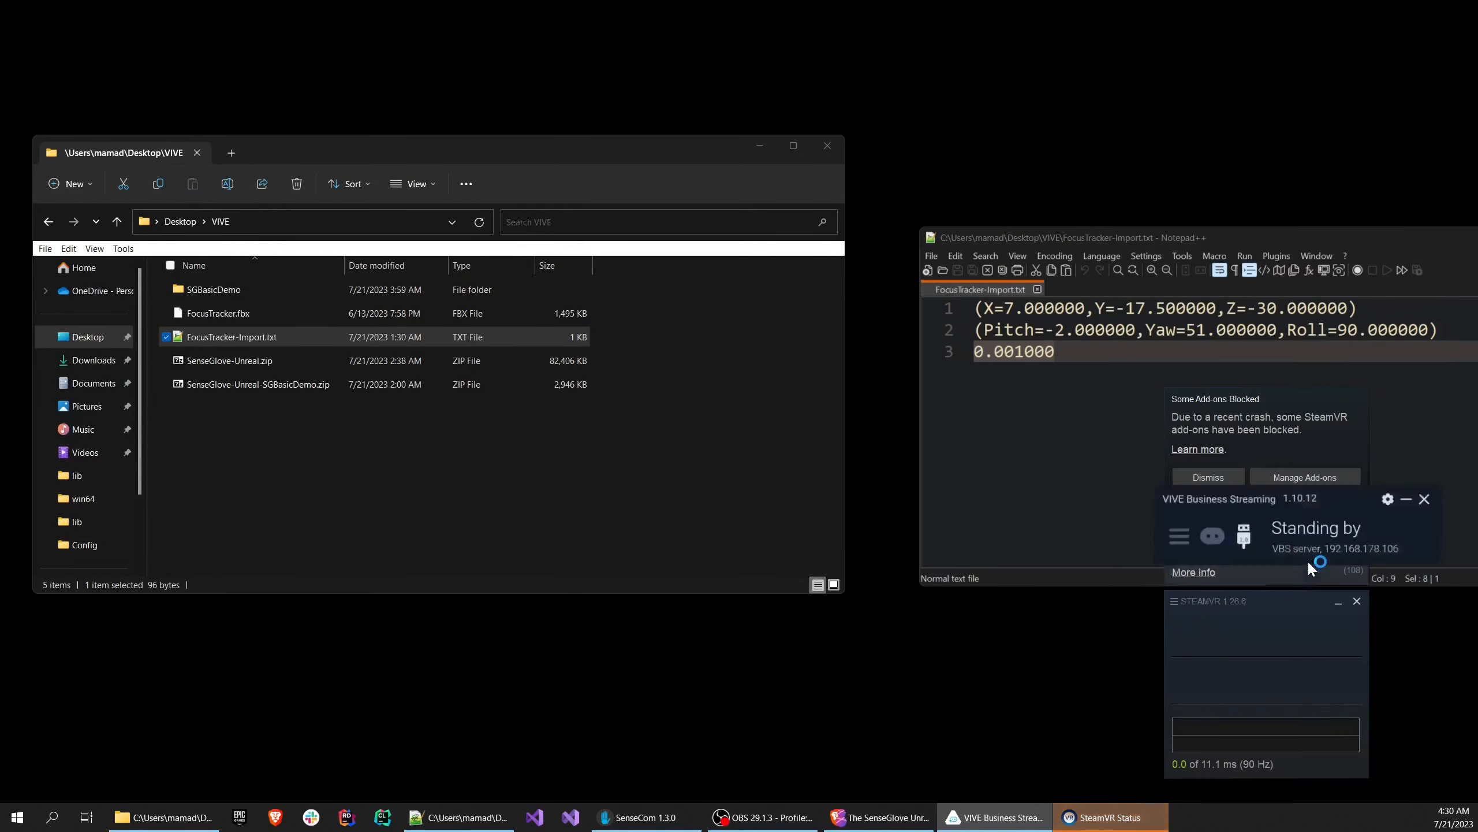
Dismiss SteamVR's blocked add-ons notice and close SteamVR, and move the reopened VIVE Business Streaming window below the Notepad++ window
click(1220, 476)
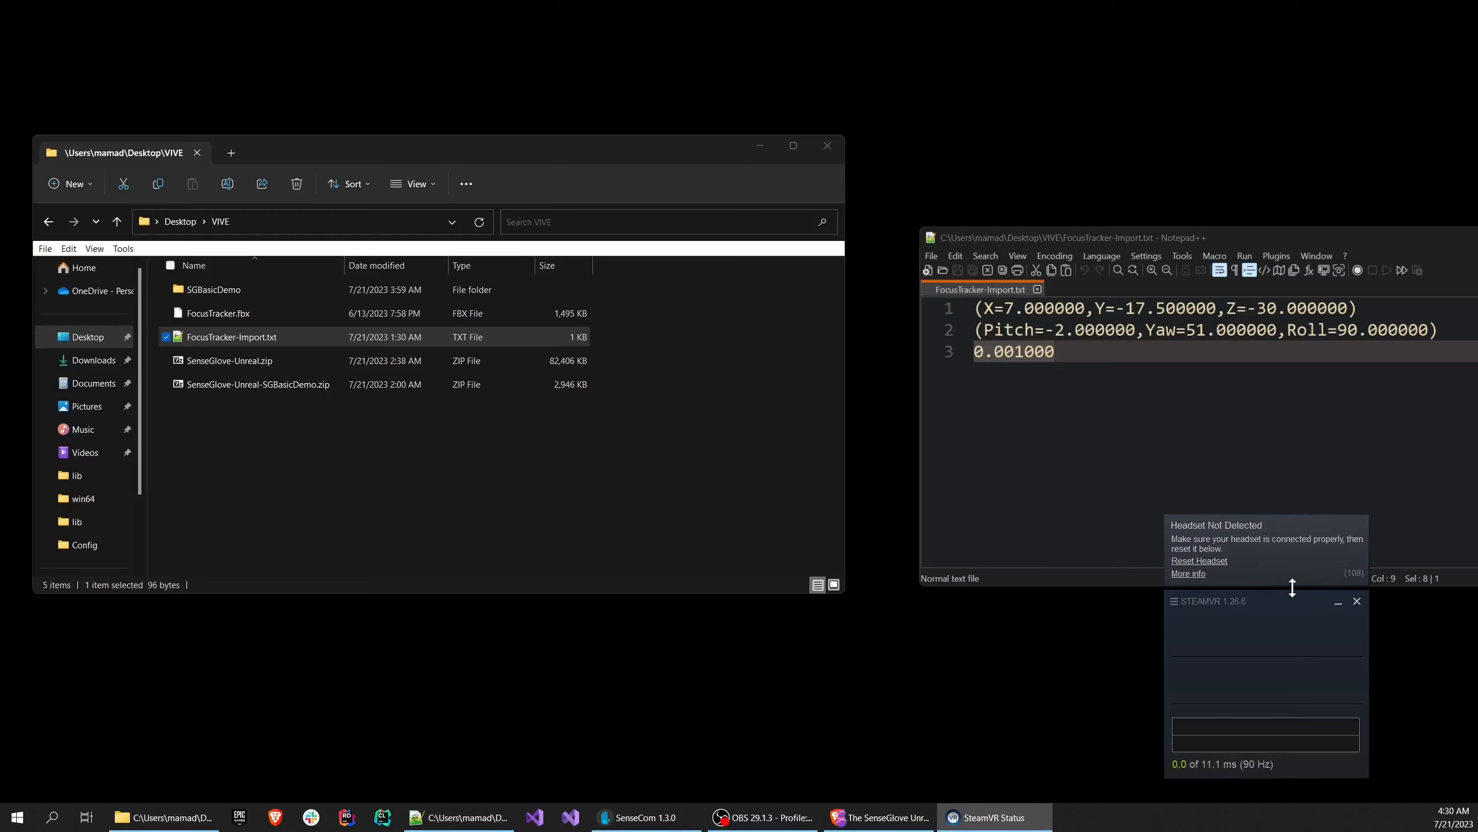
click(1357, 600)
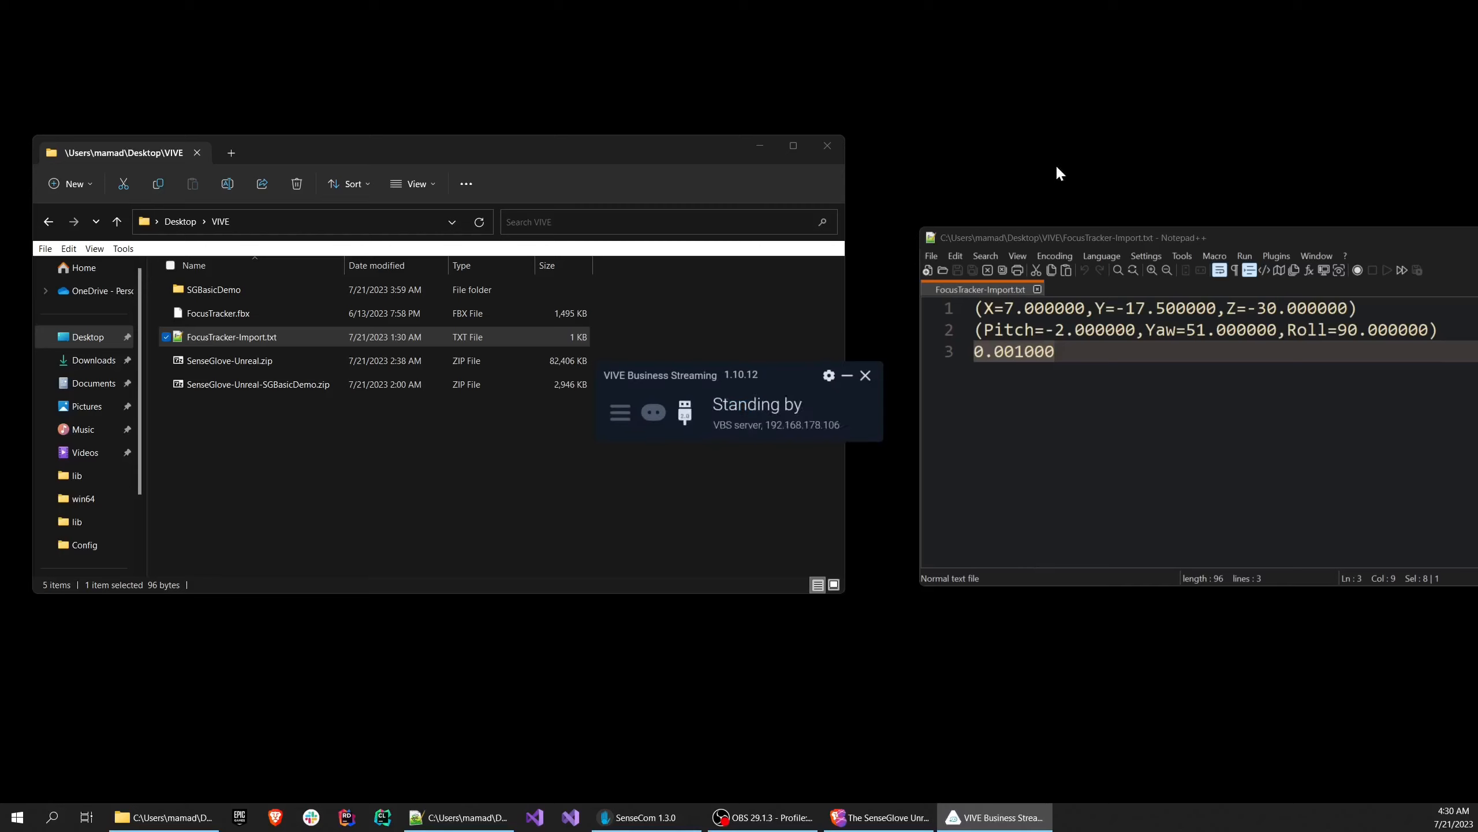
drag(697, 373, 1174, 615)
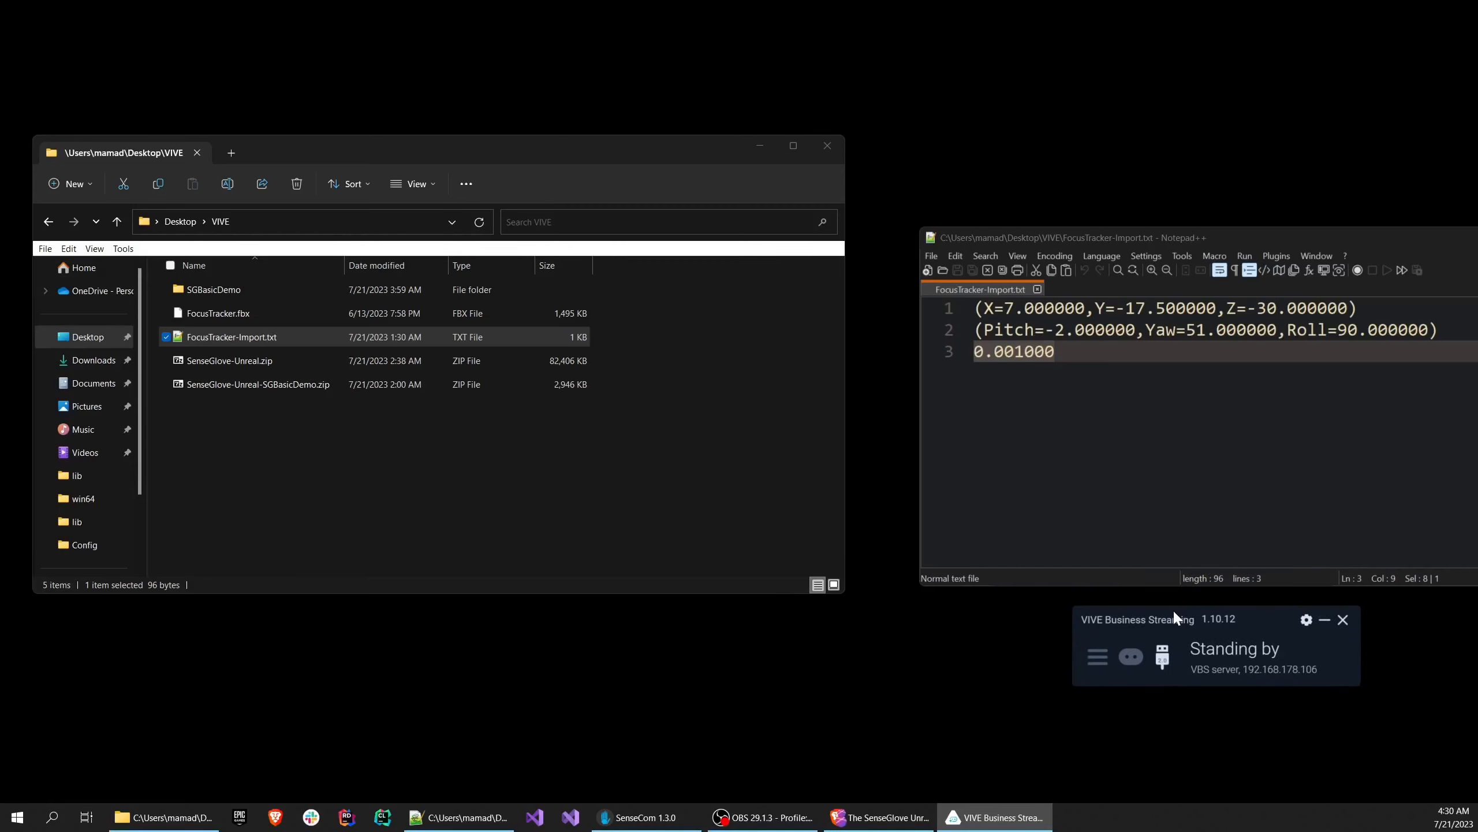